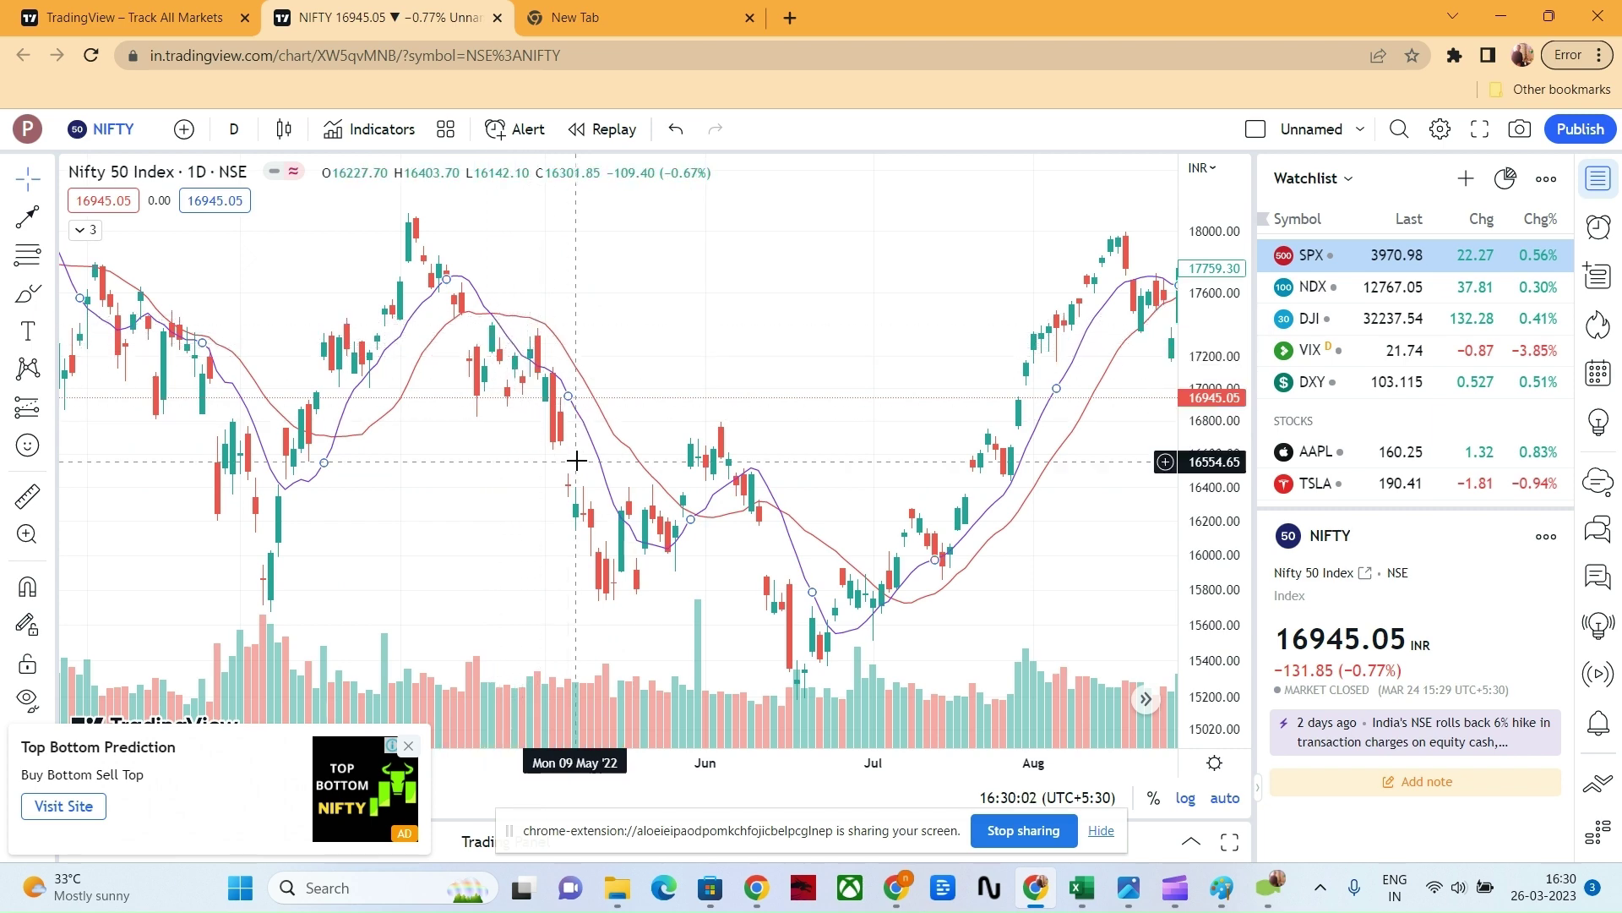
Step: Switch to the EMA-Calculation workbook in Excel and show the beginning of the EMA sheet's data
scroll(576, 461, up, 3)
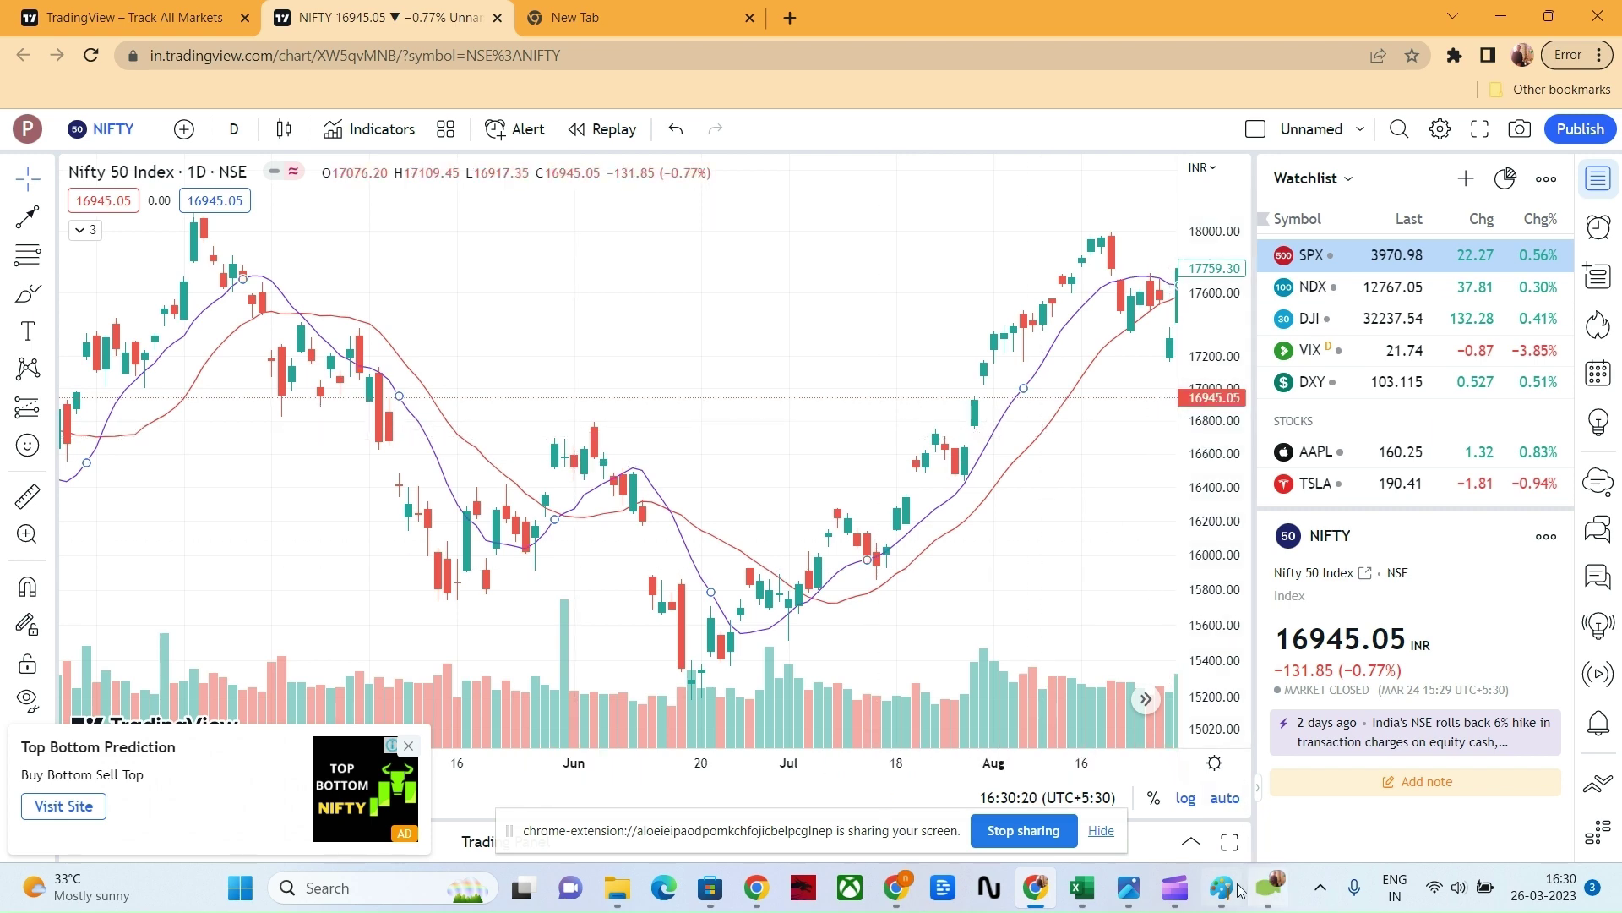
mouse_move(1227, 896)
click(1082, 887)
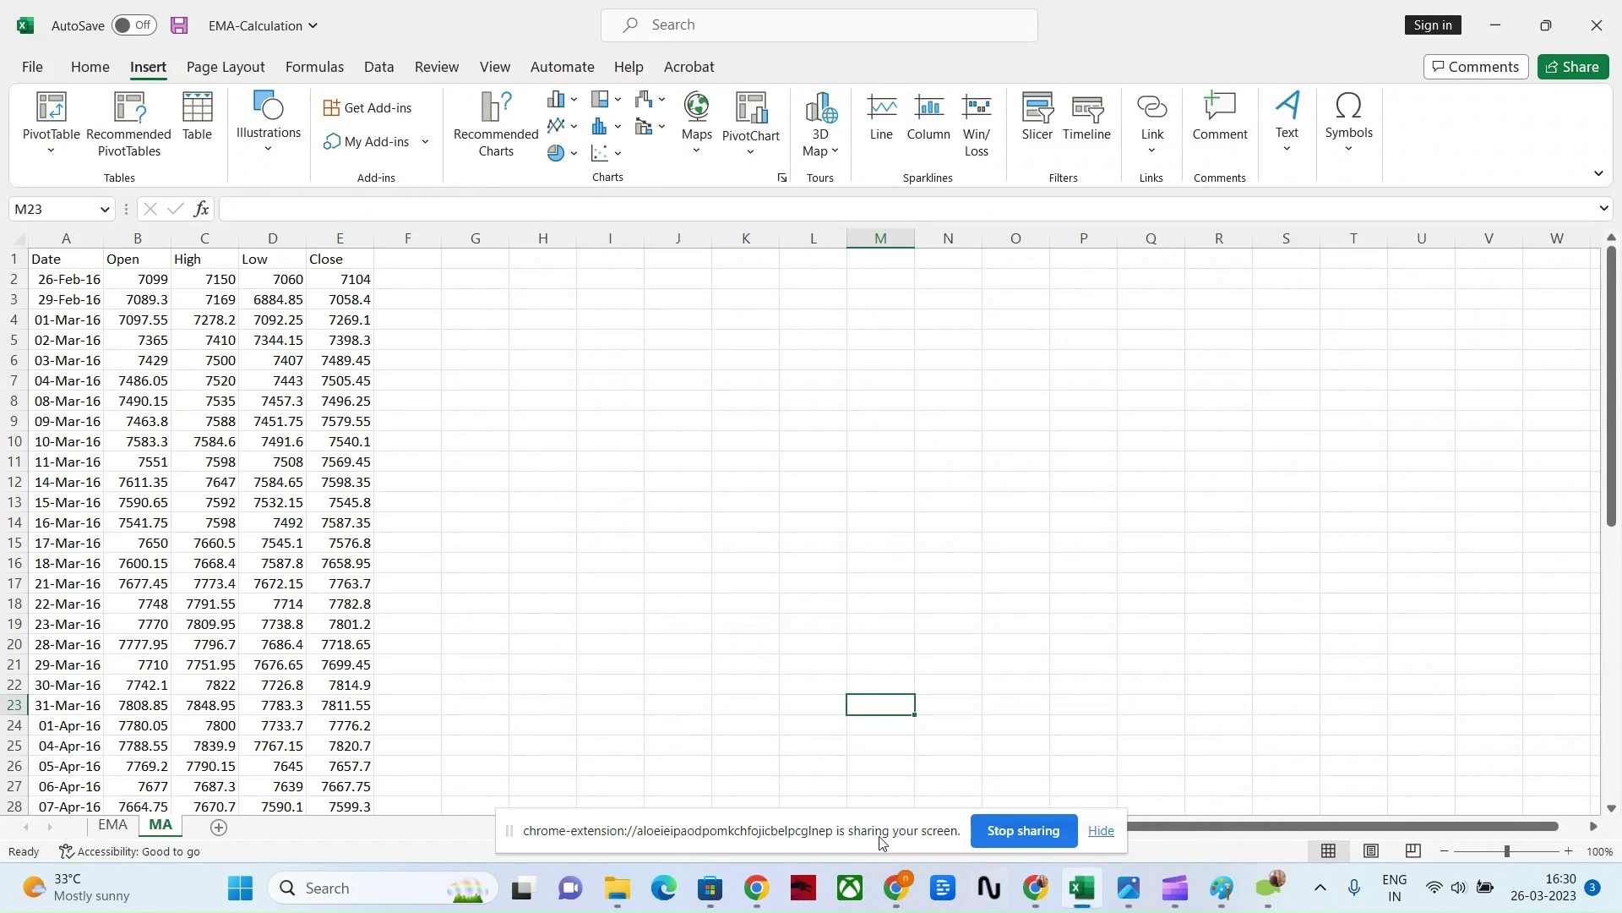
click(116, 826)
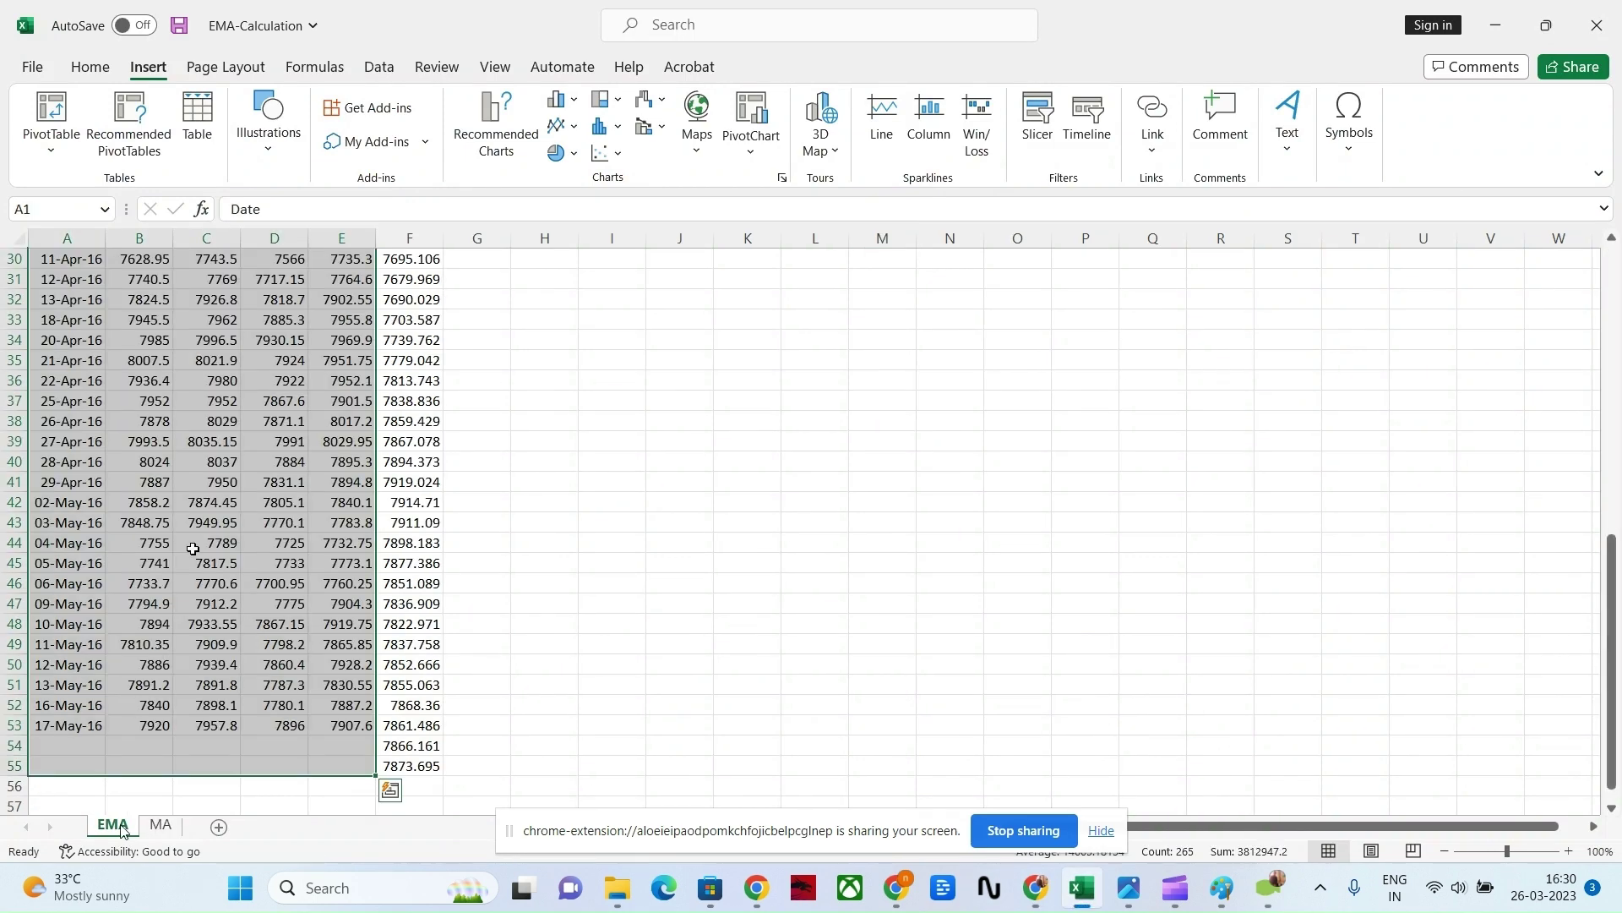
scroll(193, 547, up, 7)
scroll(193, 548, up, 3)
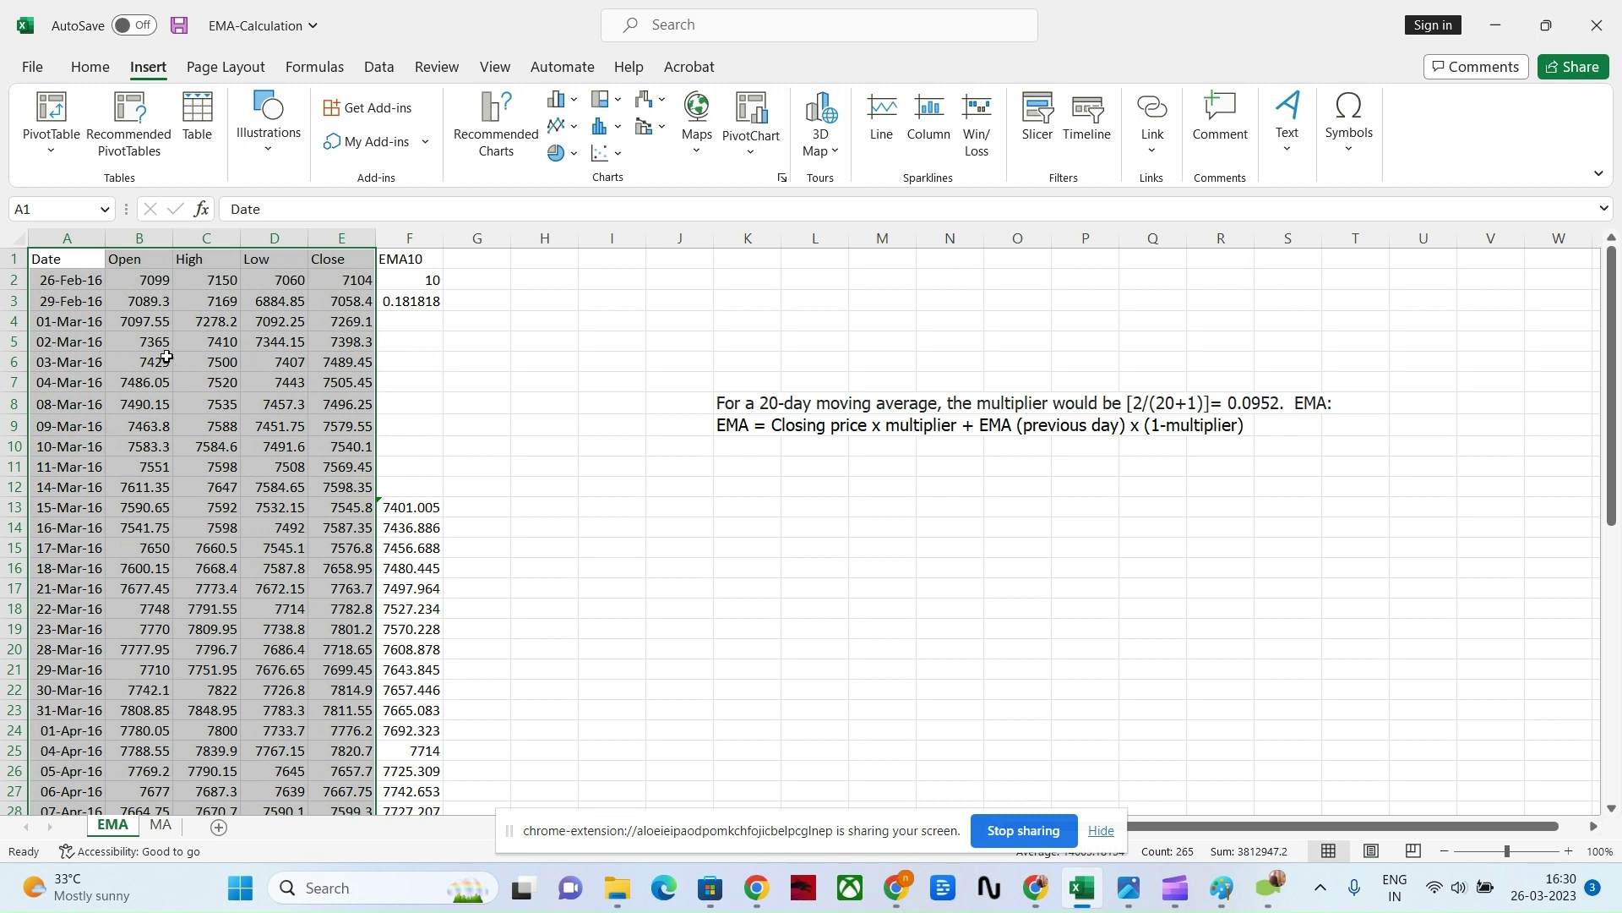
Step: Examine the Date, Open, High, Low, Close and EMA10 column headers on the EMA sheet
click(183, 296)
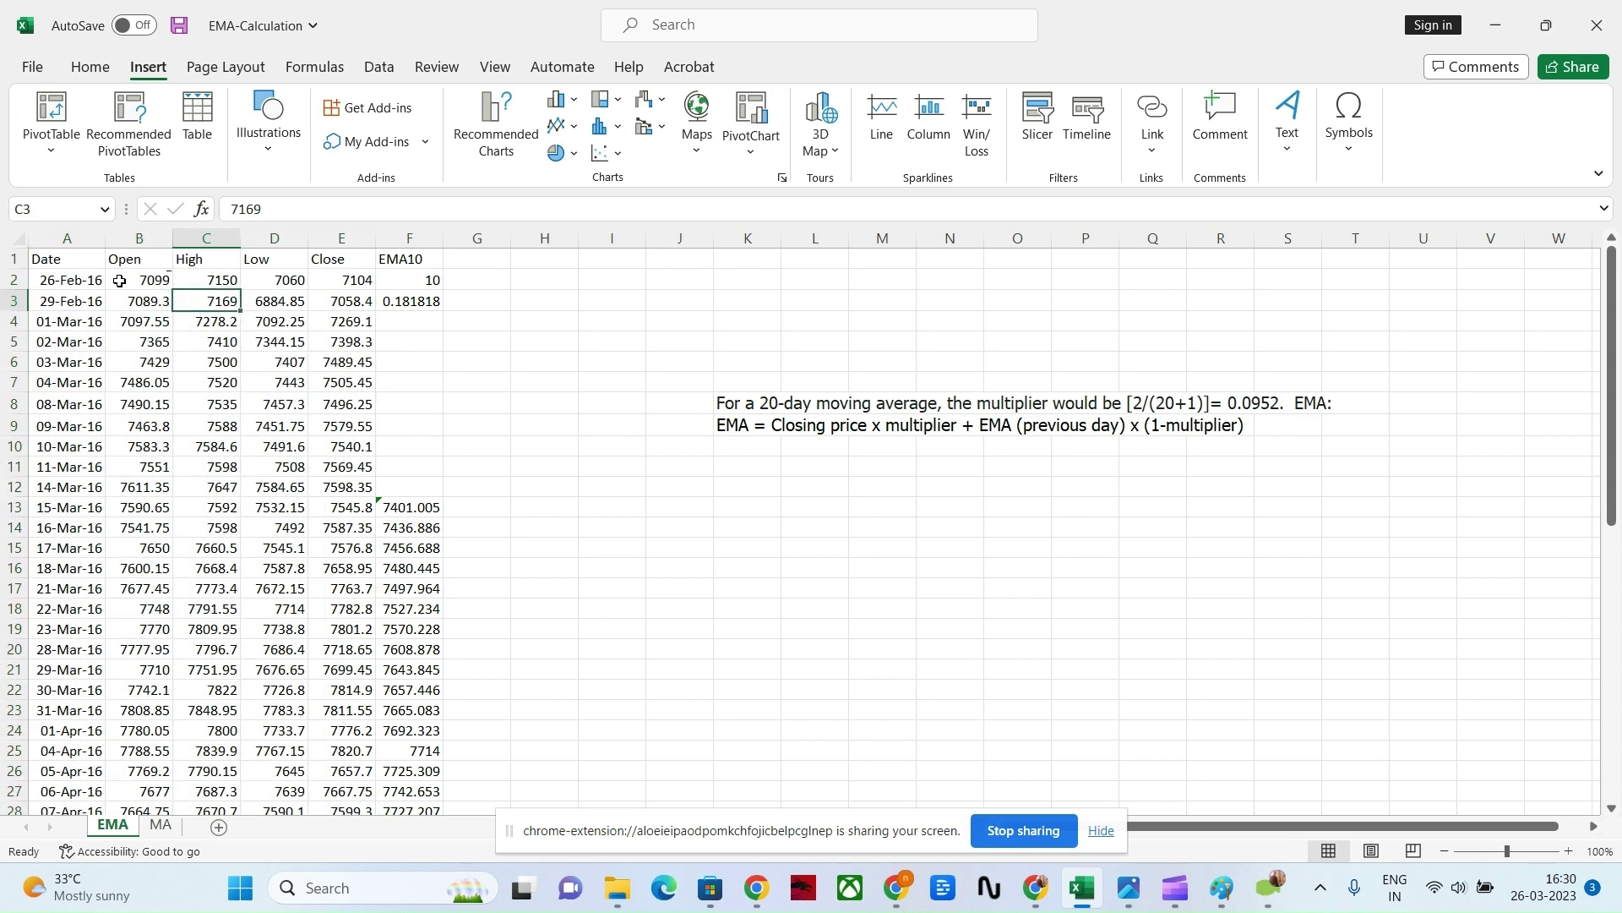
drag(47, 257, 338, 253)
click(336, 384)
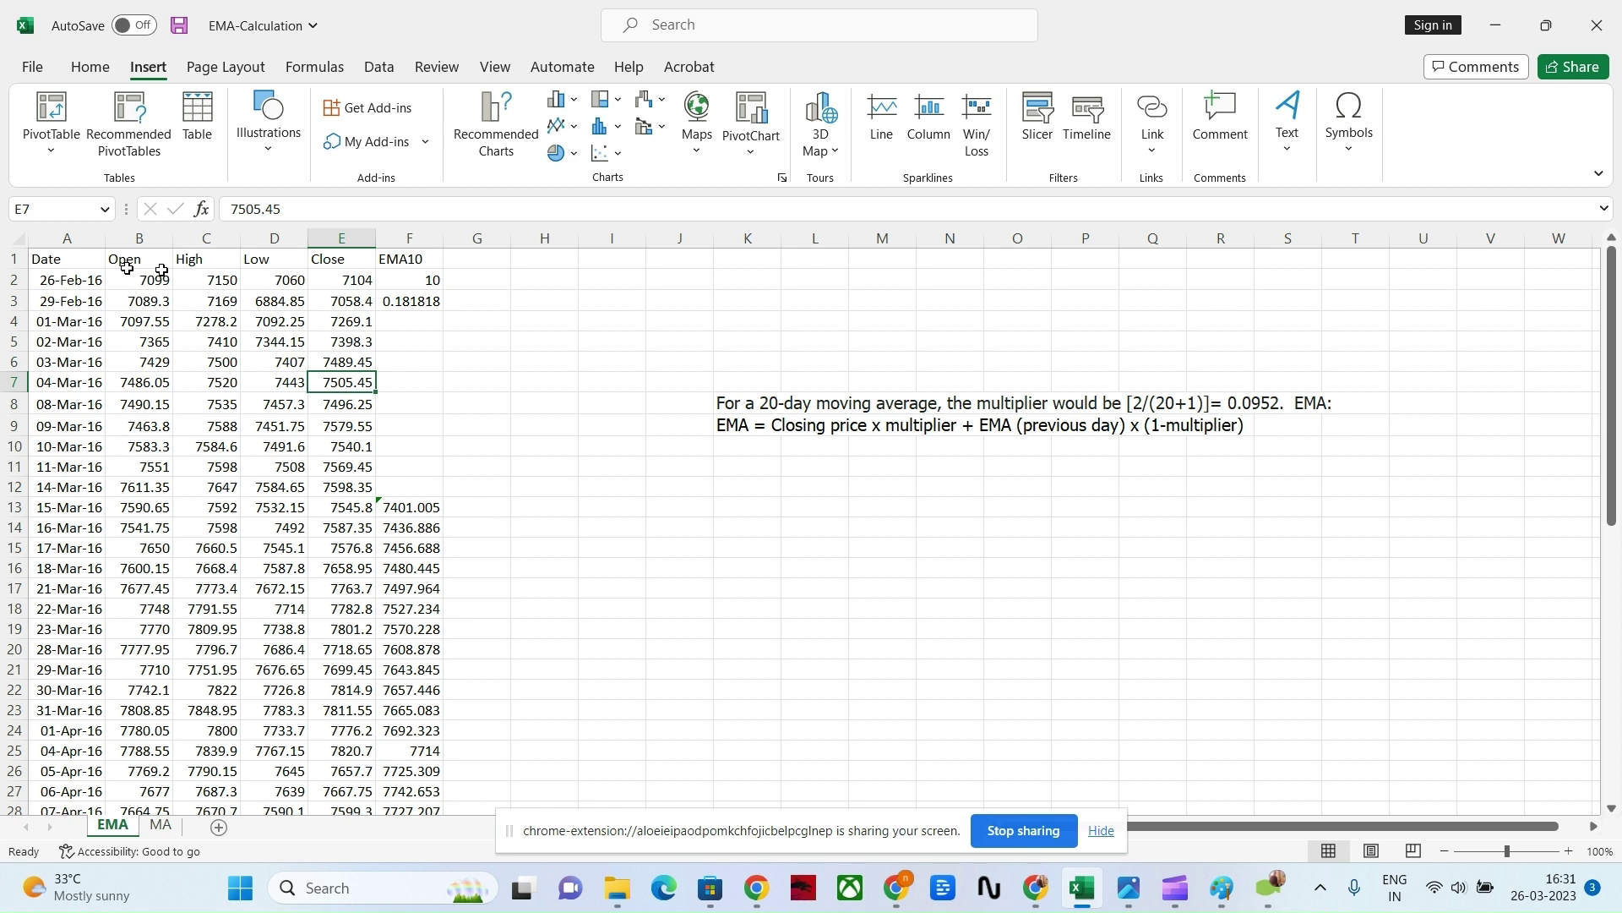
click(69, 262)
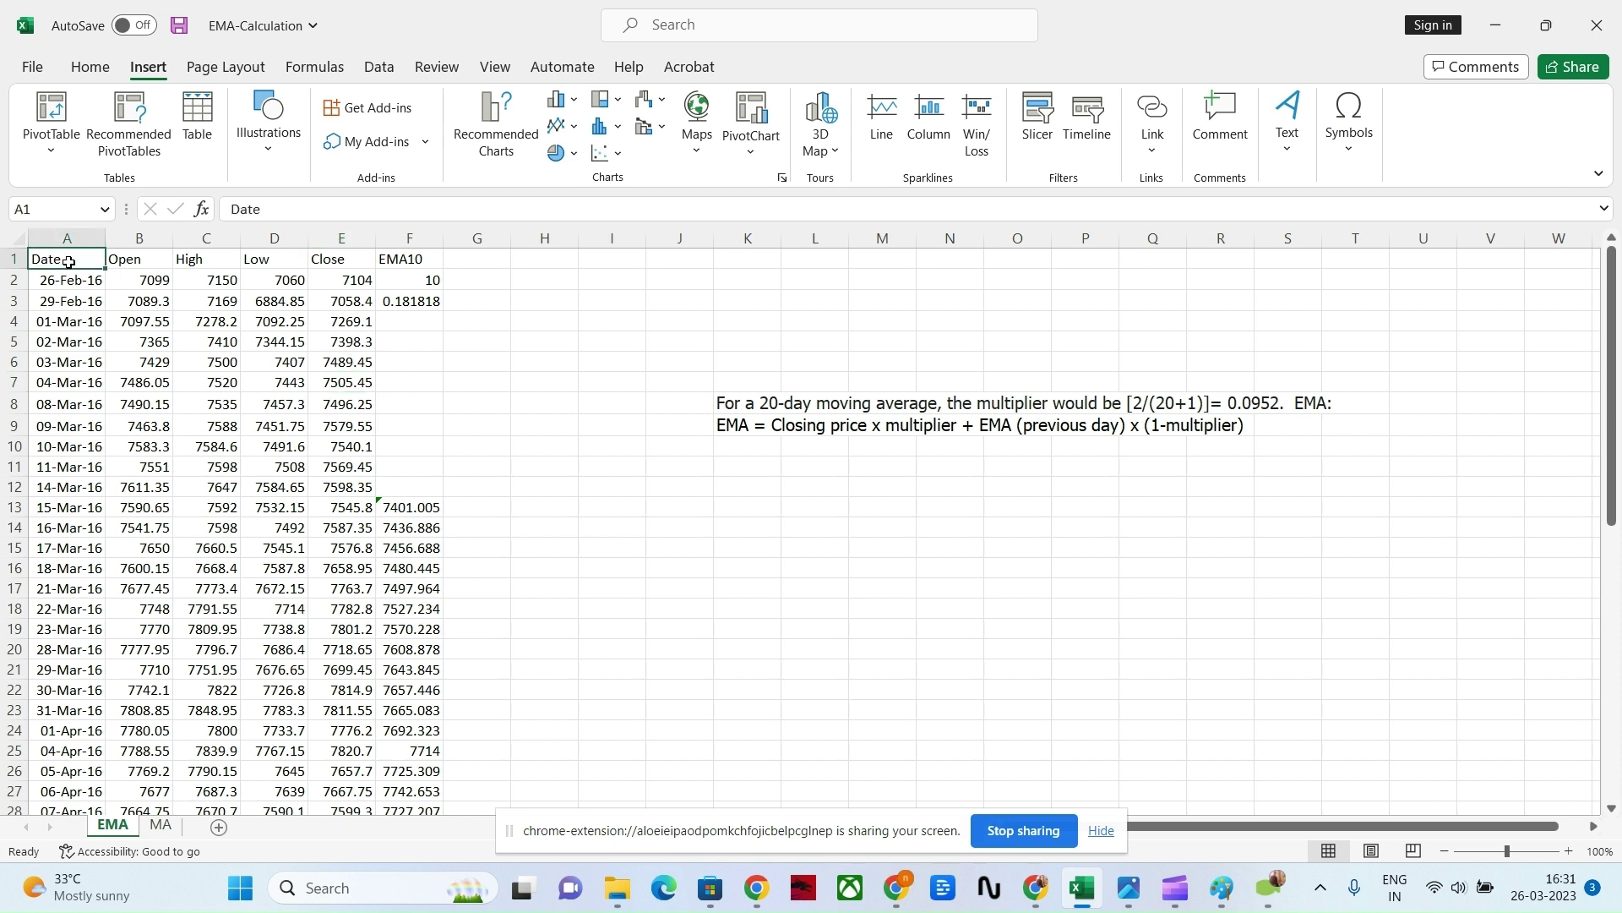
click(414, 258)
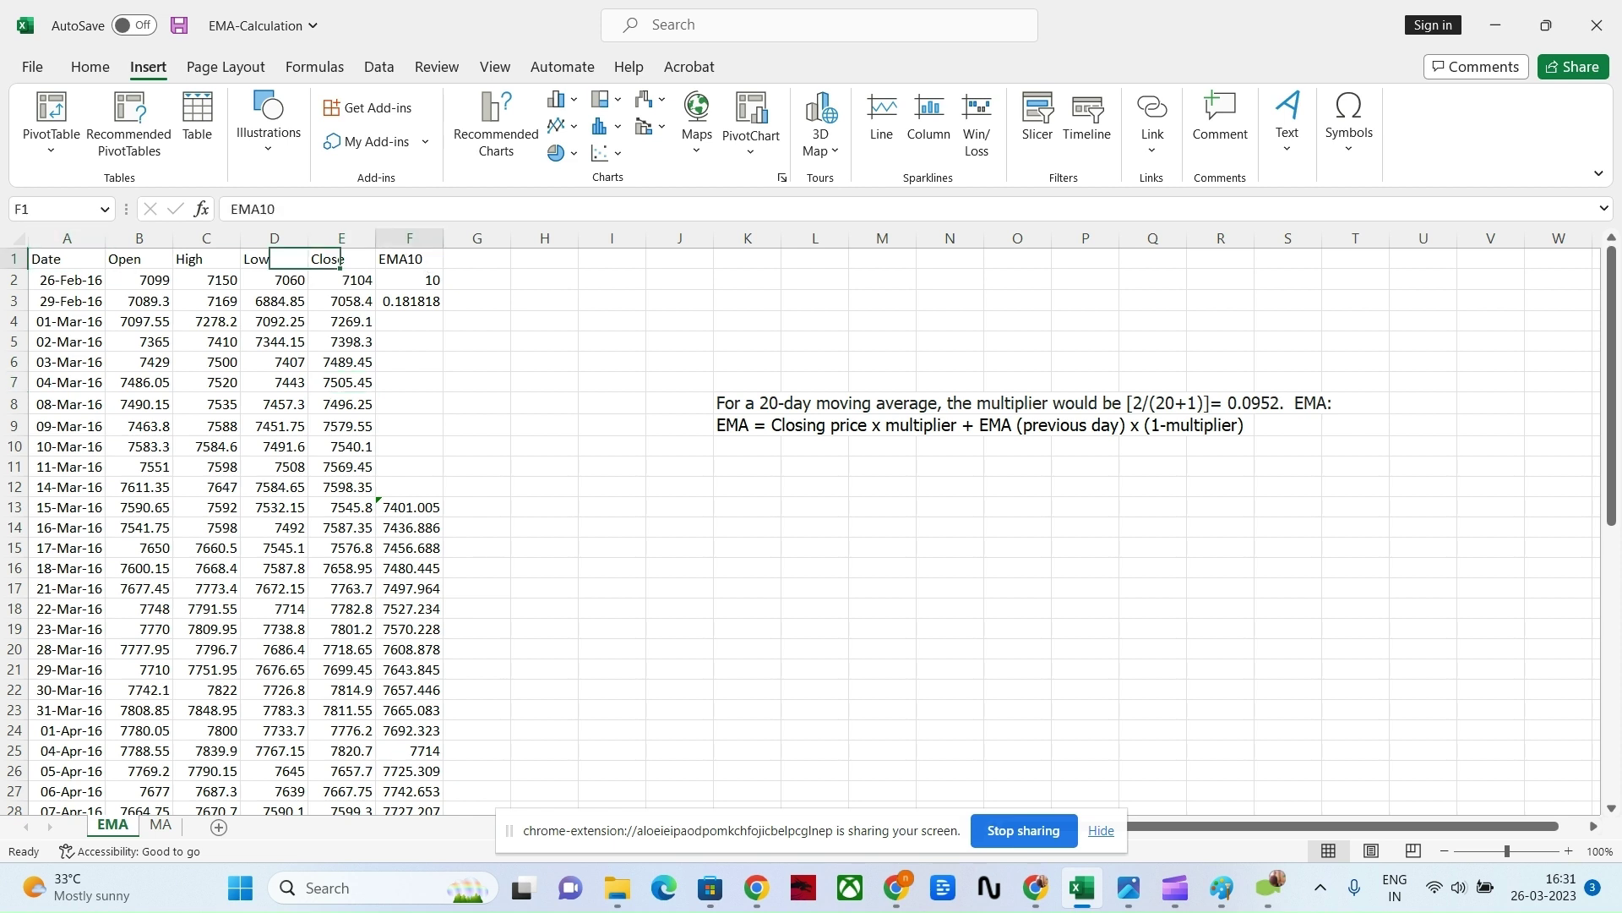
Step: Open the MA sheet and examine the first ten closing prices in E2:E11 and the empty column F beside them
click(161, 826)
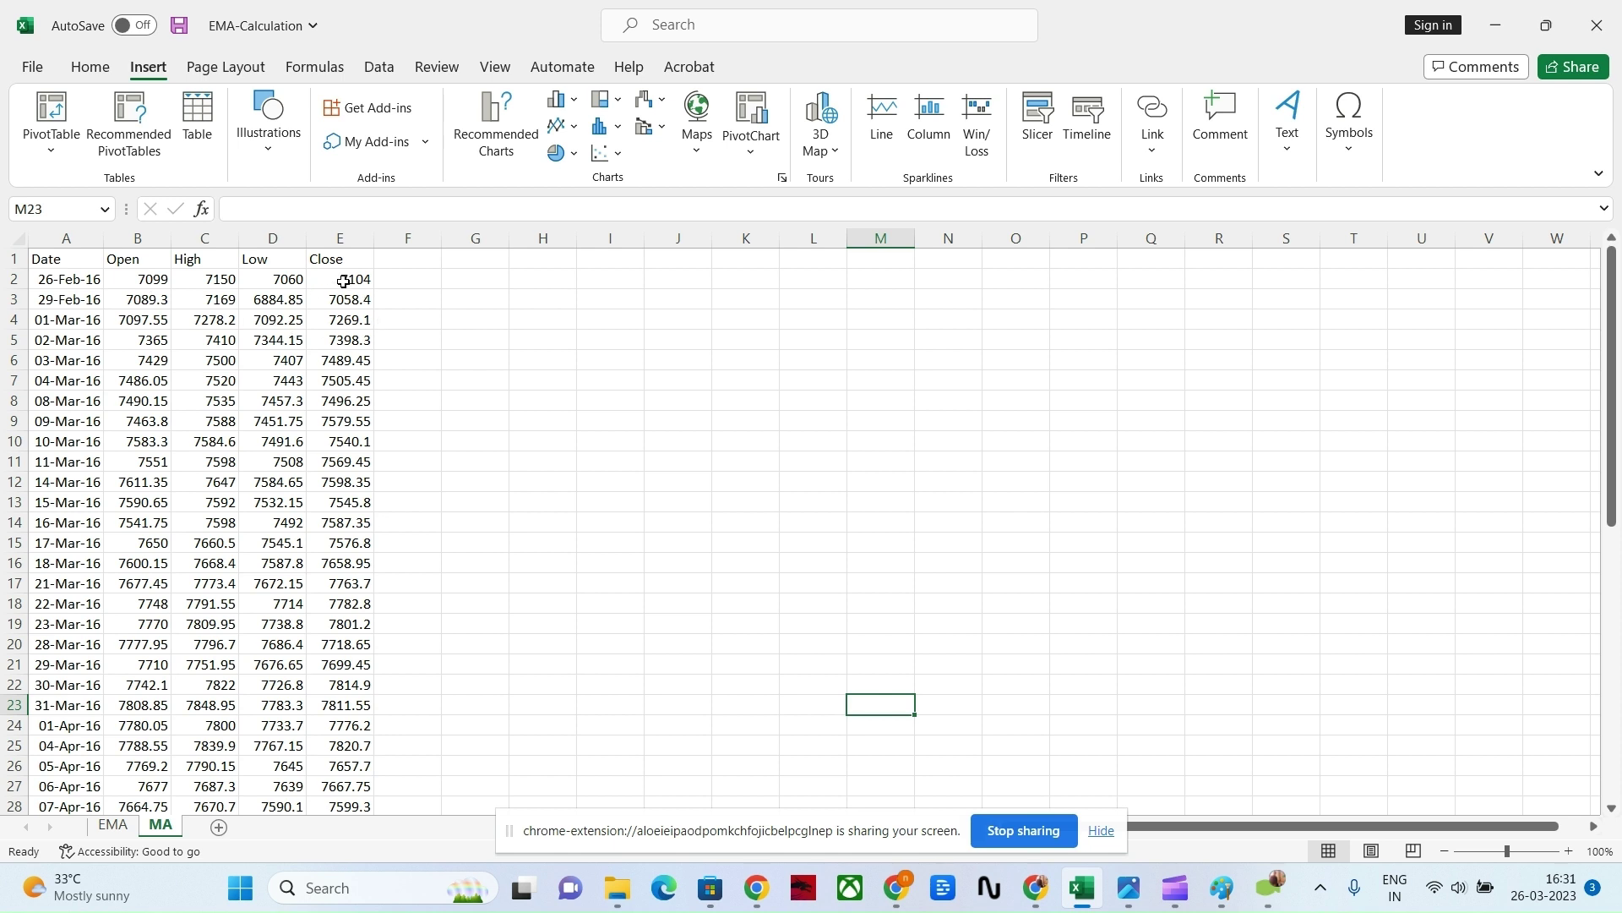
drag(340, 285, 357, 457)
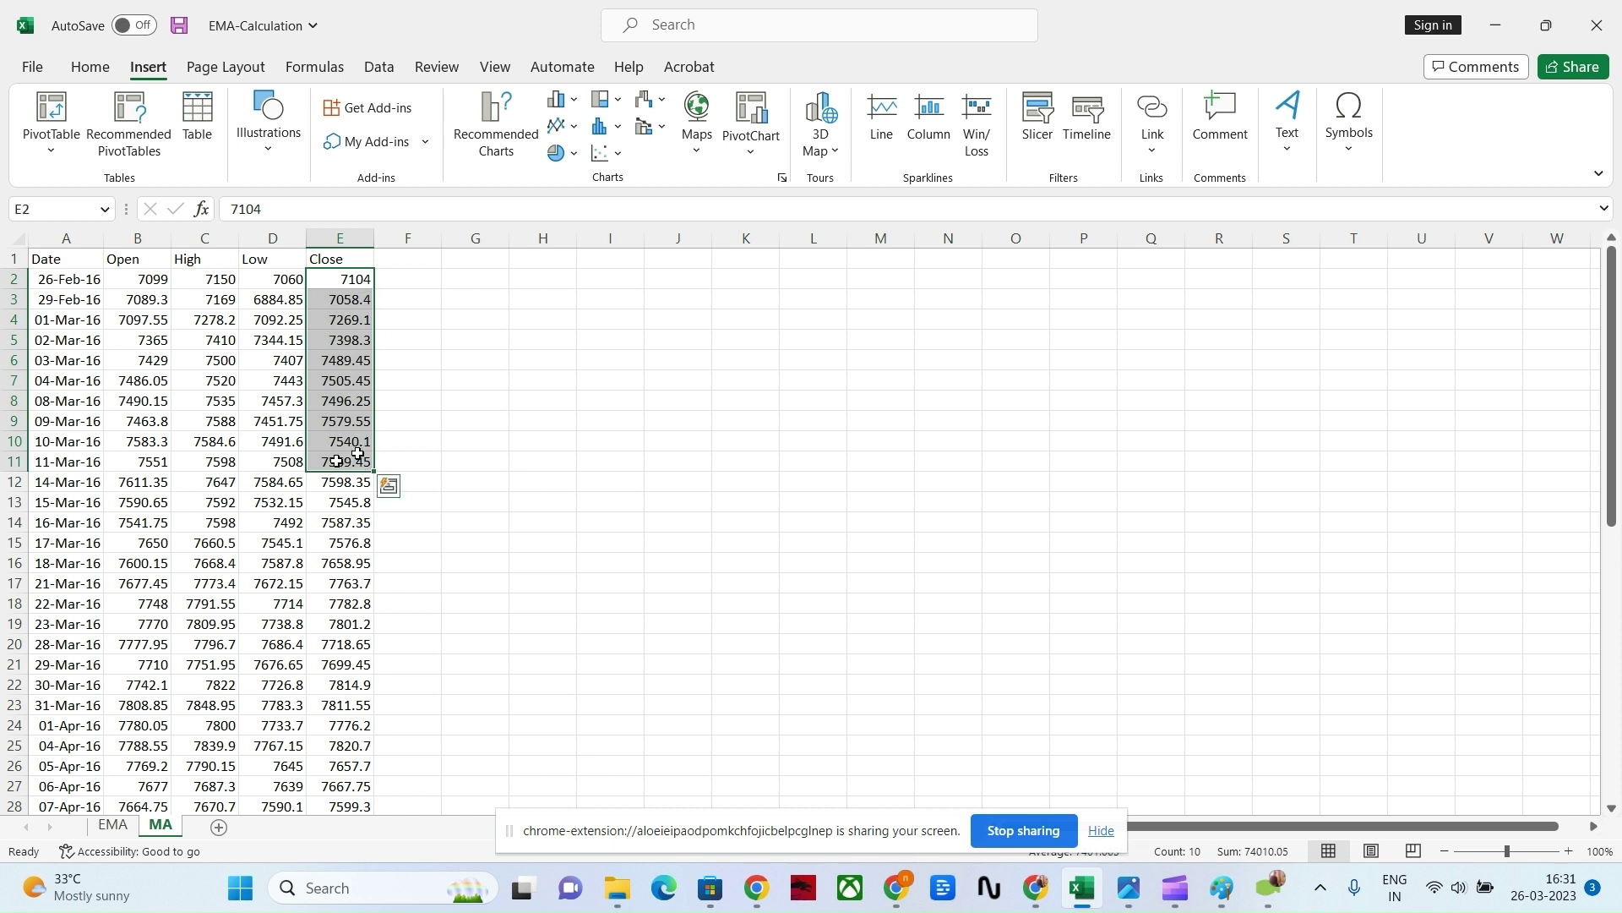
click(338, 283)
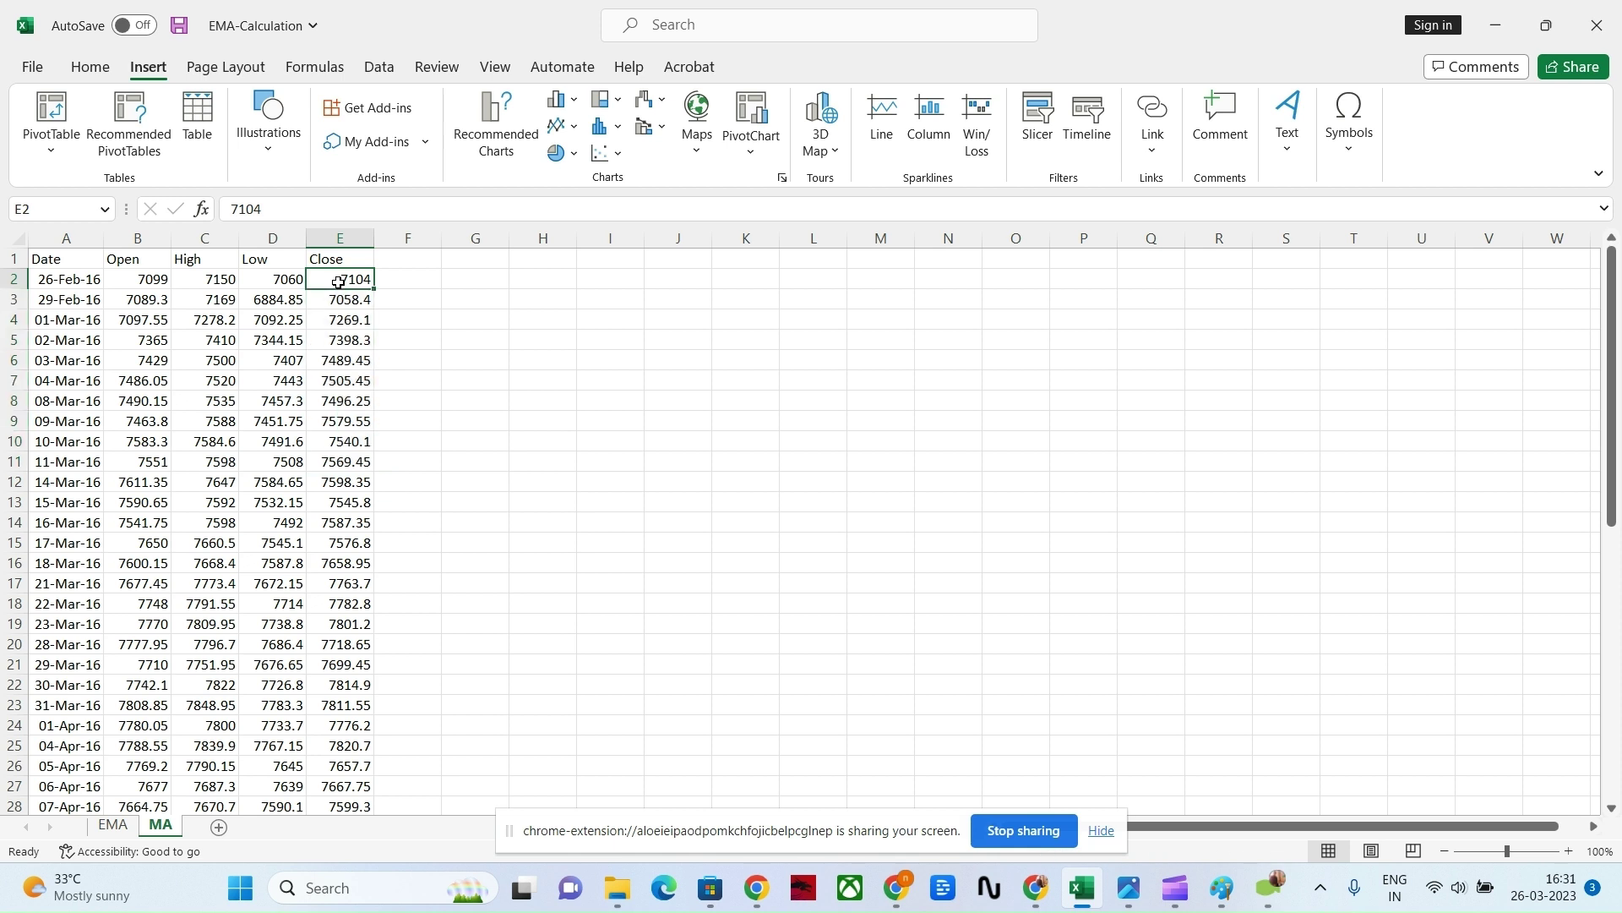
click(389, 279)
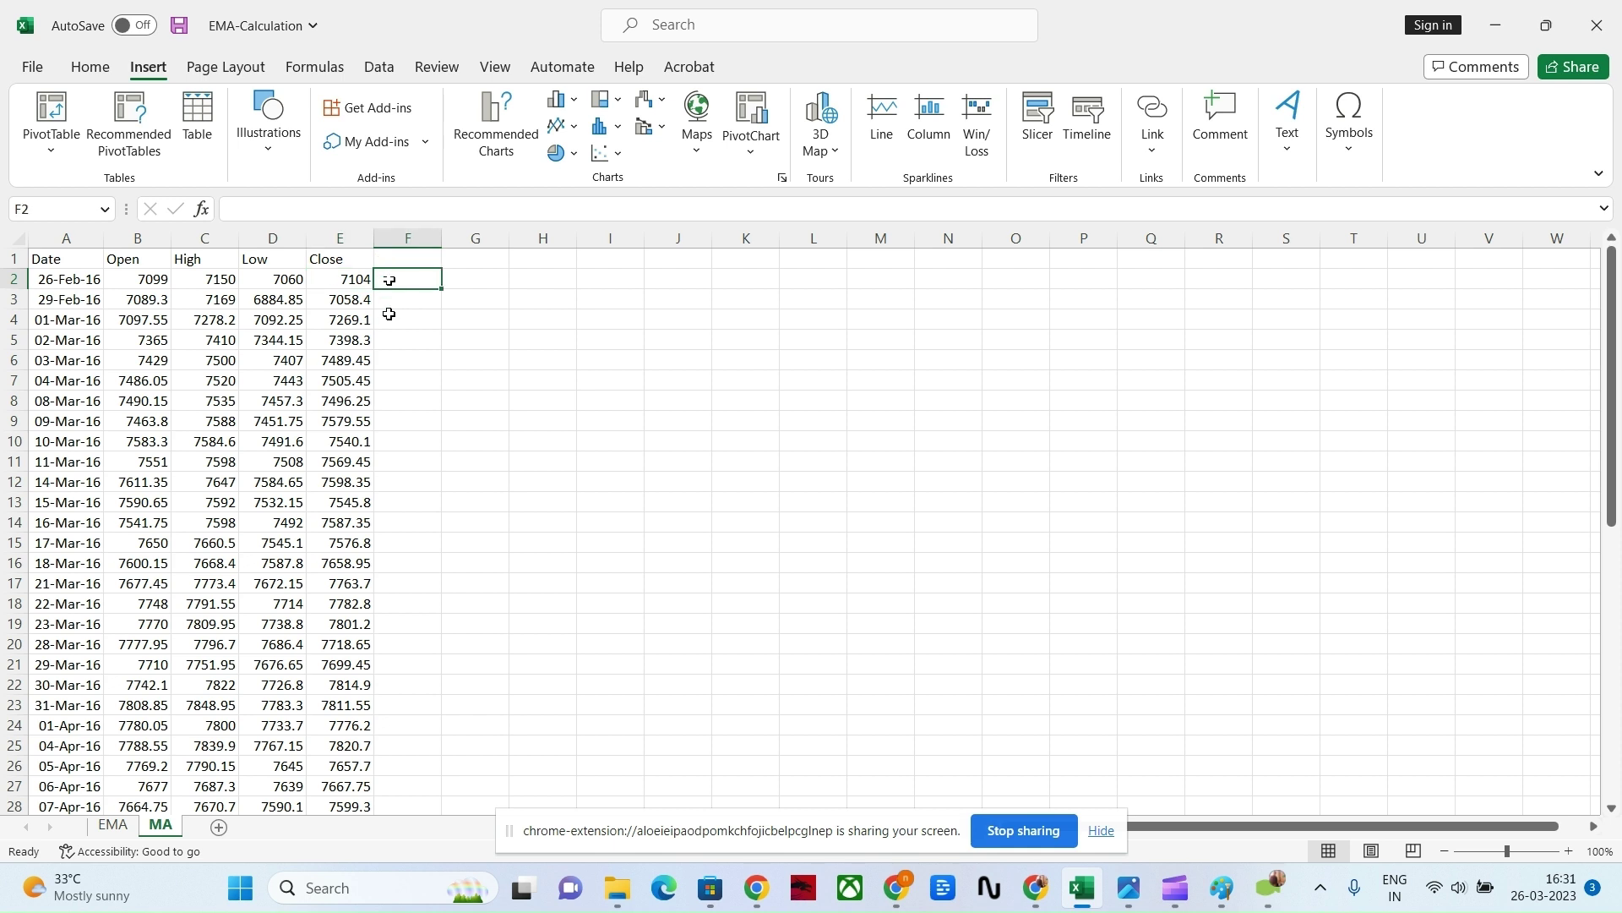
key(Down)
key(Down)
key(Down)
key(Down)
key(Down)
key(Down)
key(Down)
key(Down)
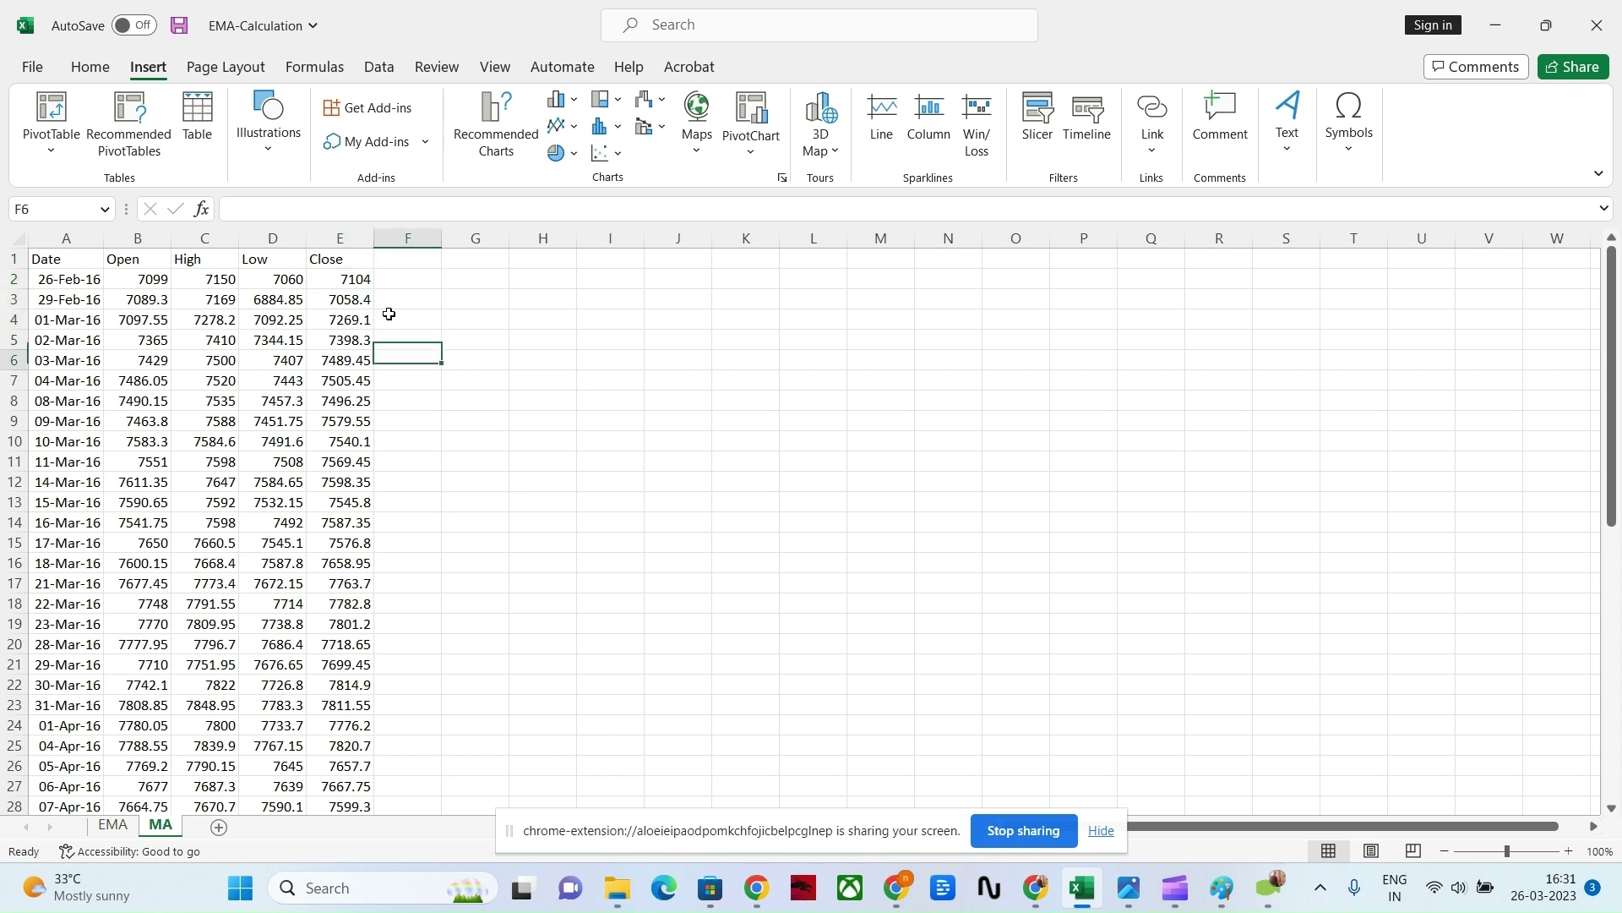
key(Down)
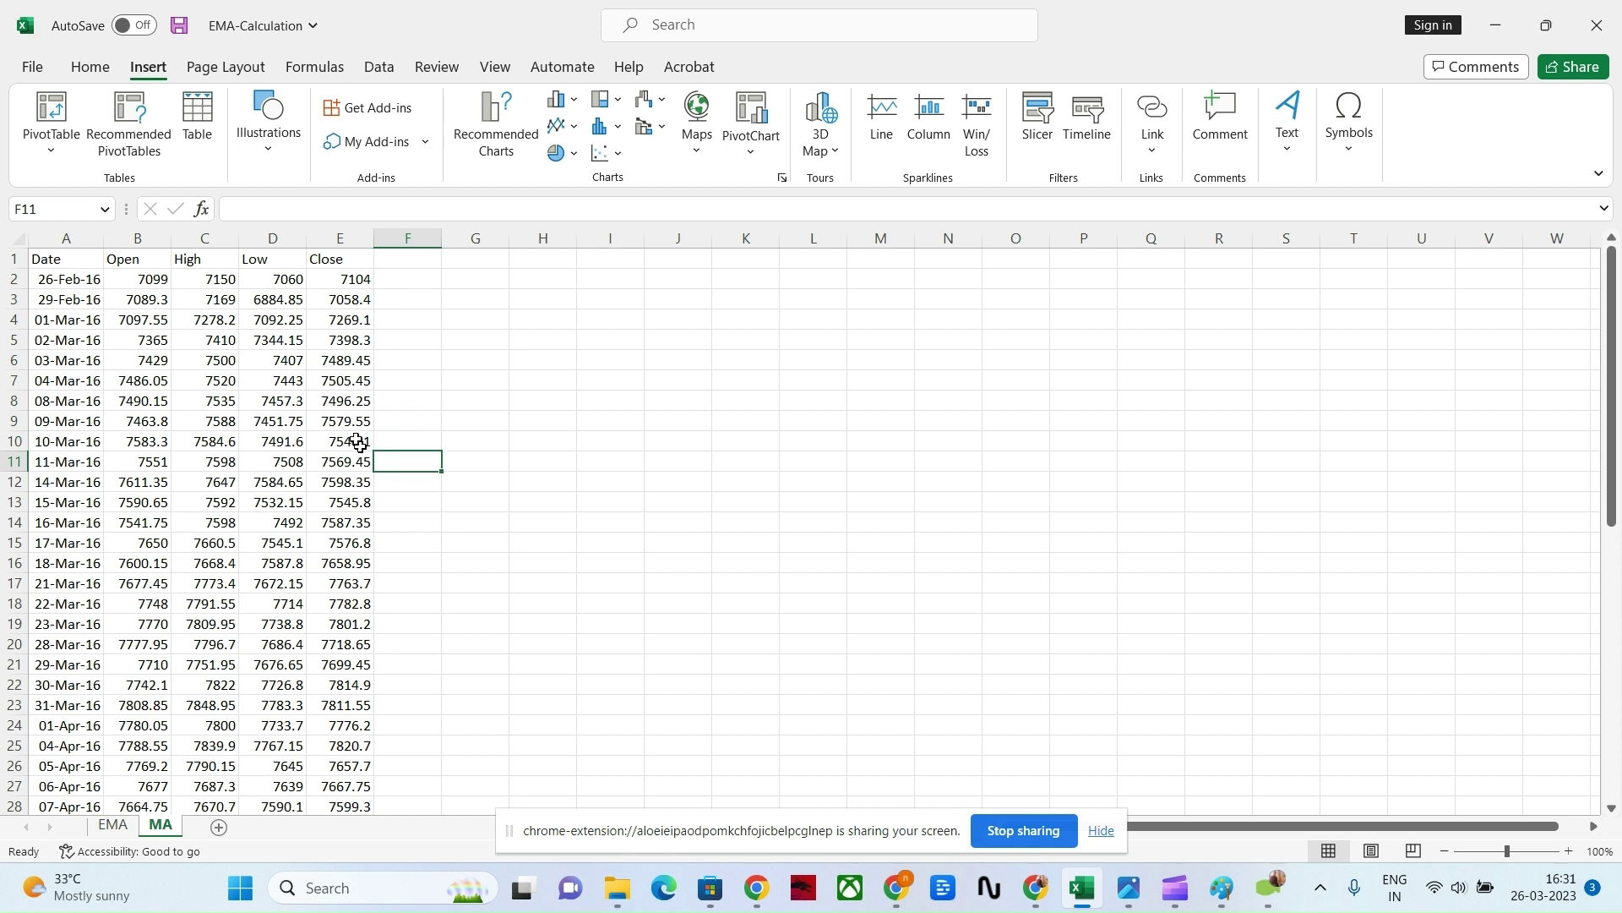
drag(356, 280, 362, 464)
click(411, 485)
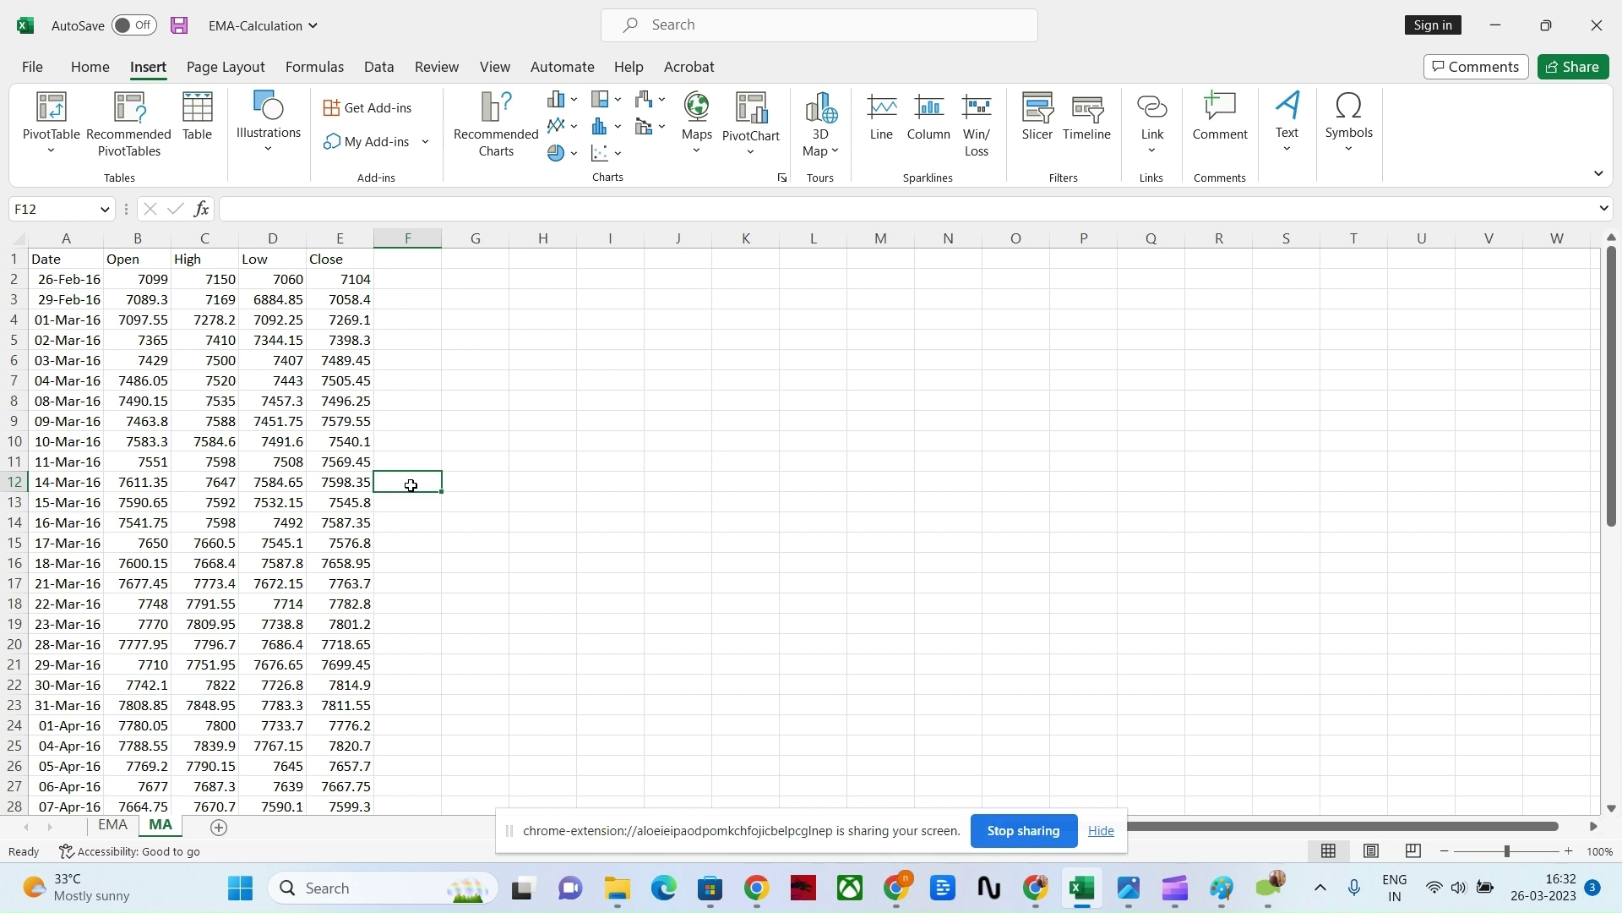
Step: Enter the header "SMA 10" in cell F1 of the MA sheet
click(408, 261)
text(SMA)
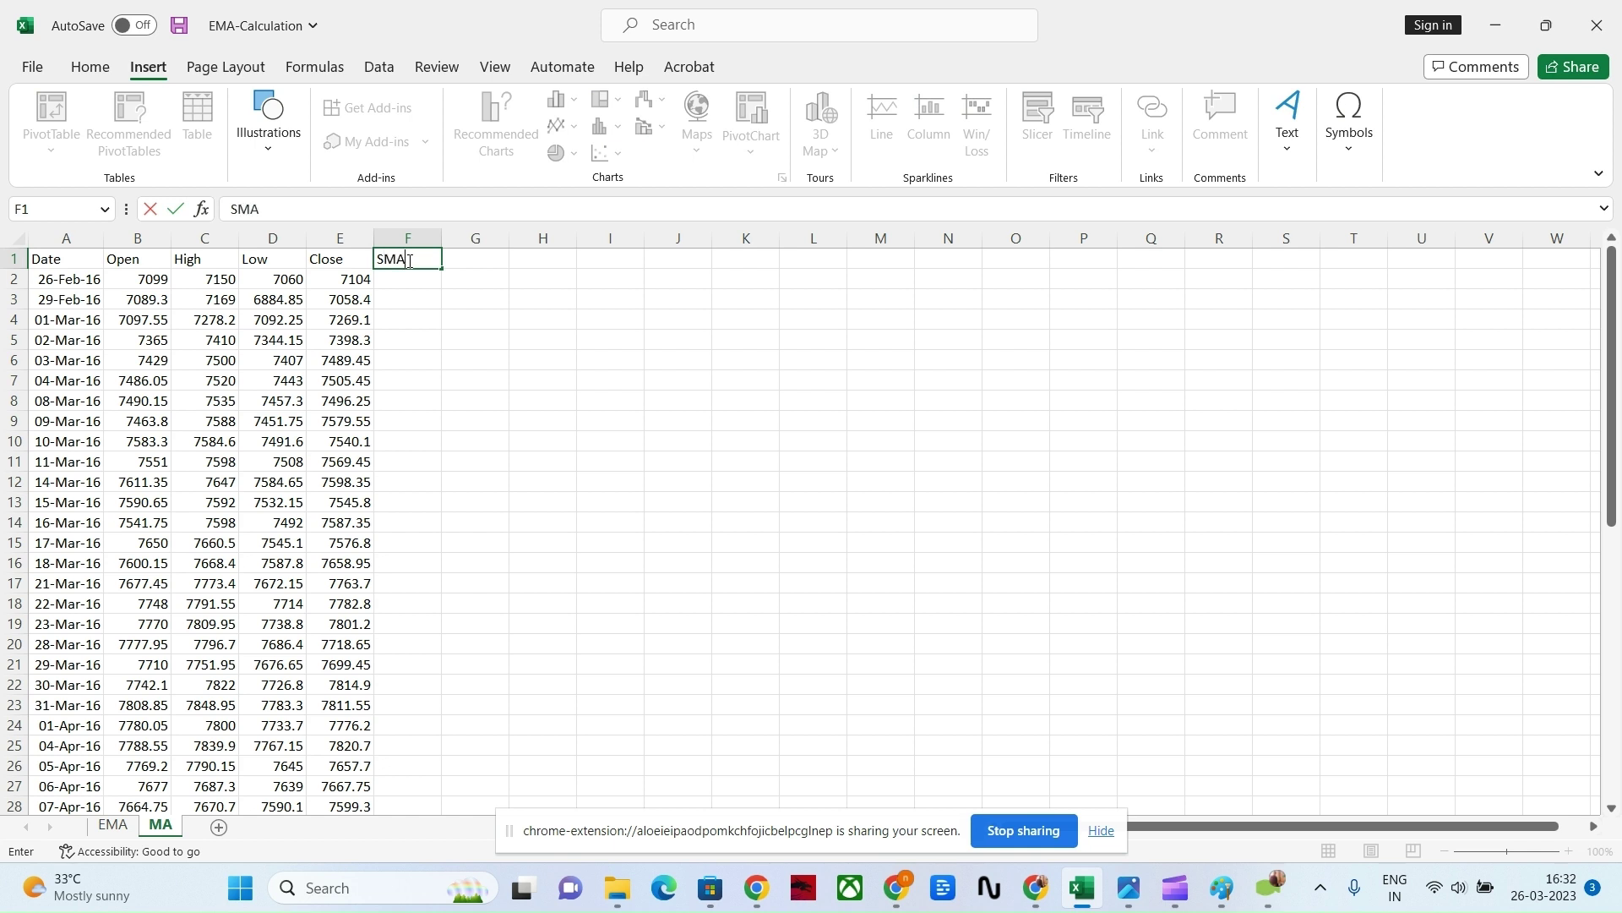
text( 10)
key(Return)
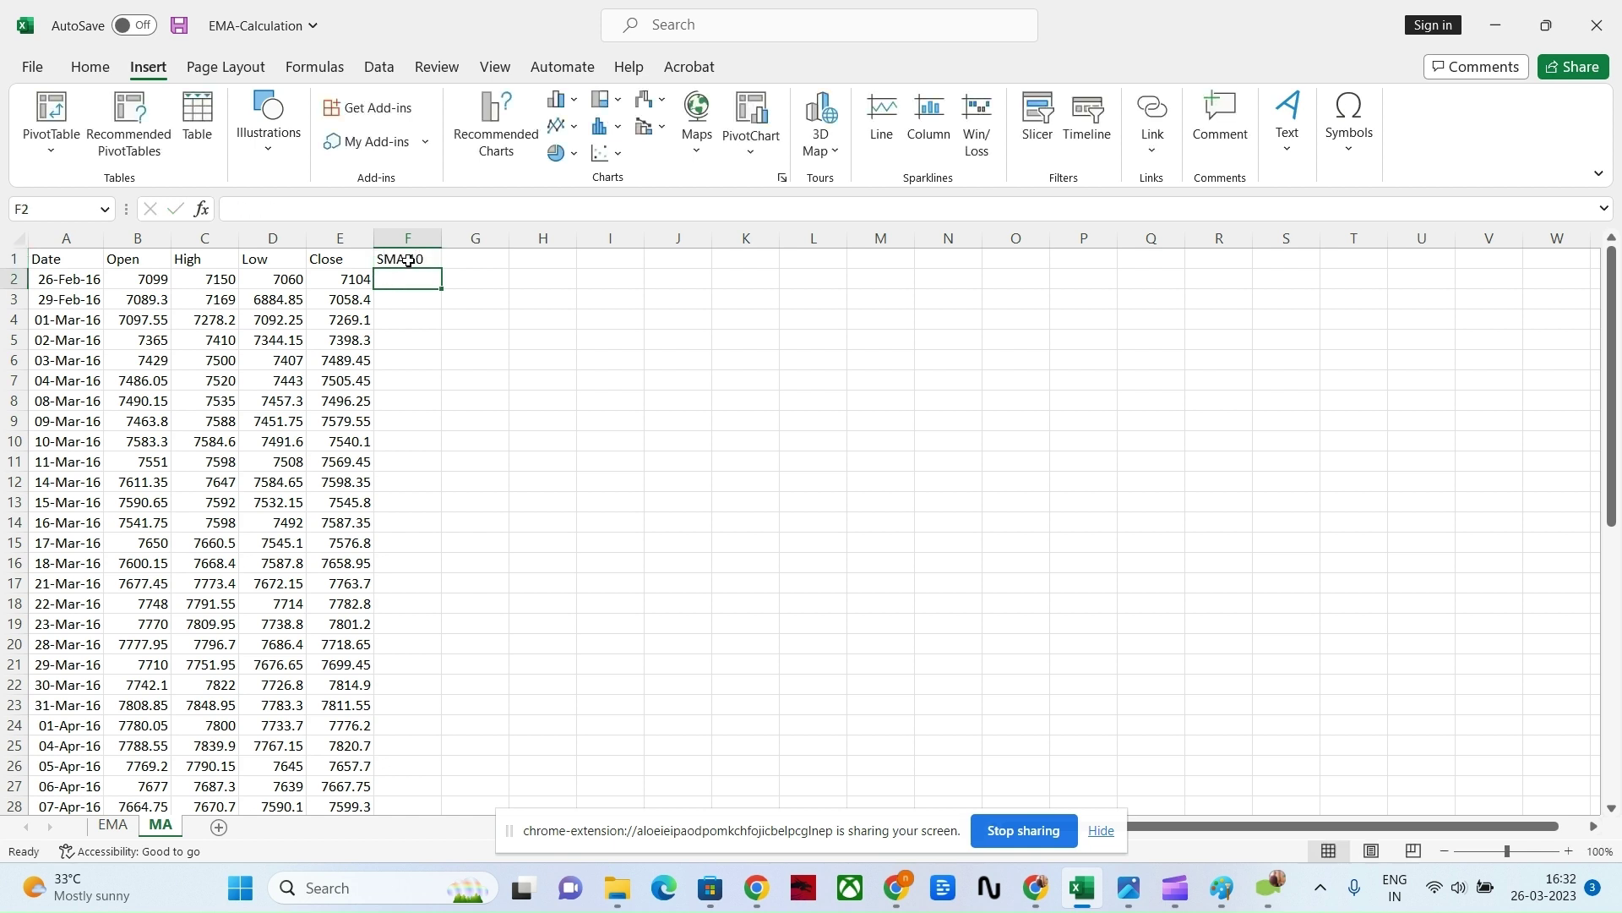
Step: Highlight the 14-Mar-16 closing price in cell E12 with a yellow fill
drag(349, 282, 355, 461)
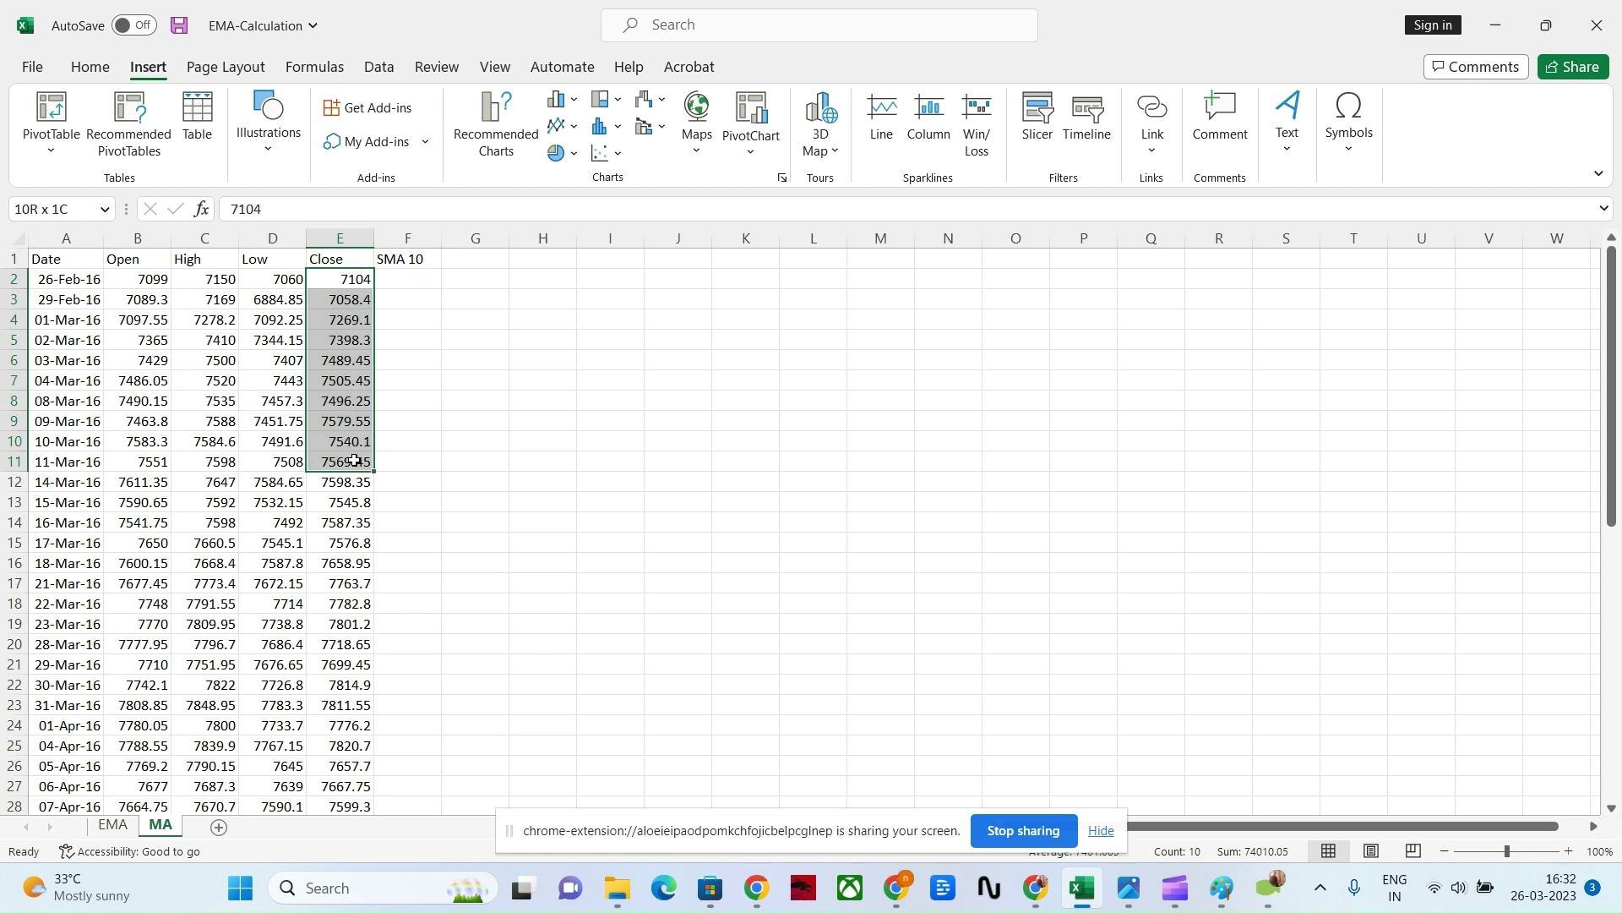
click(421, 482)
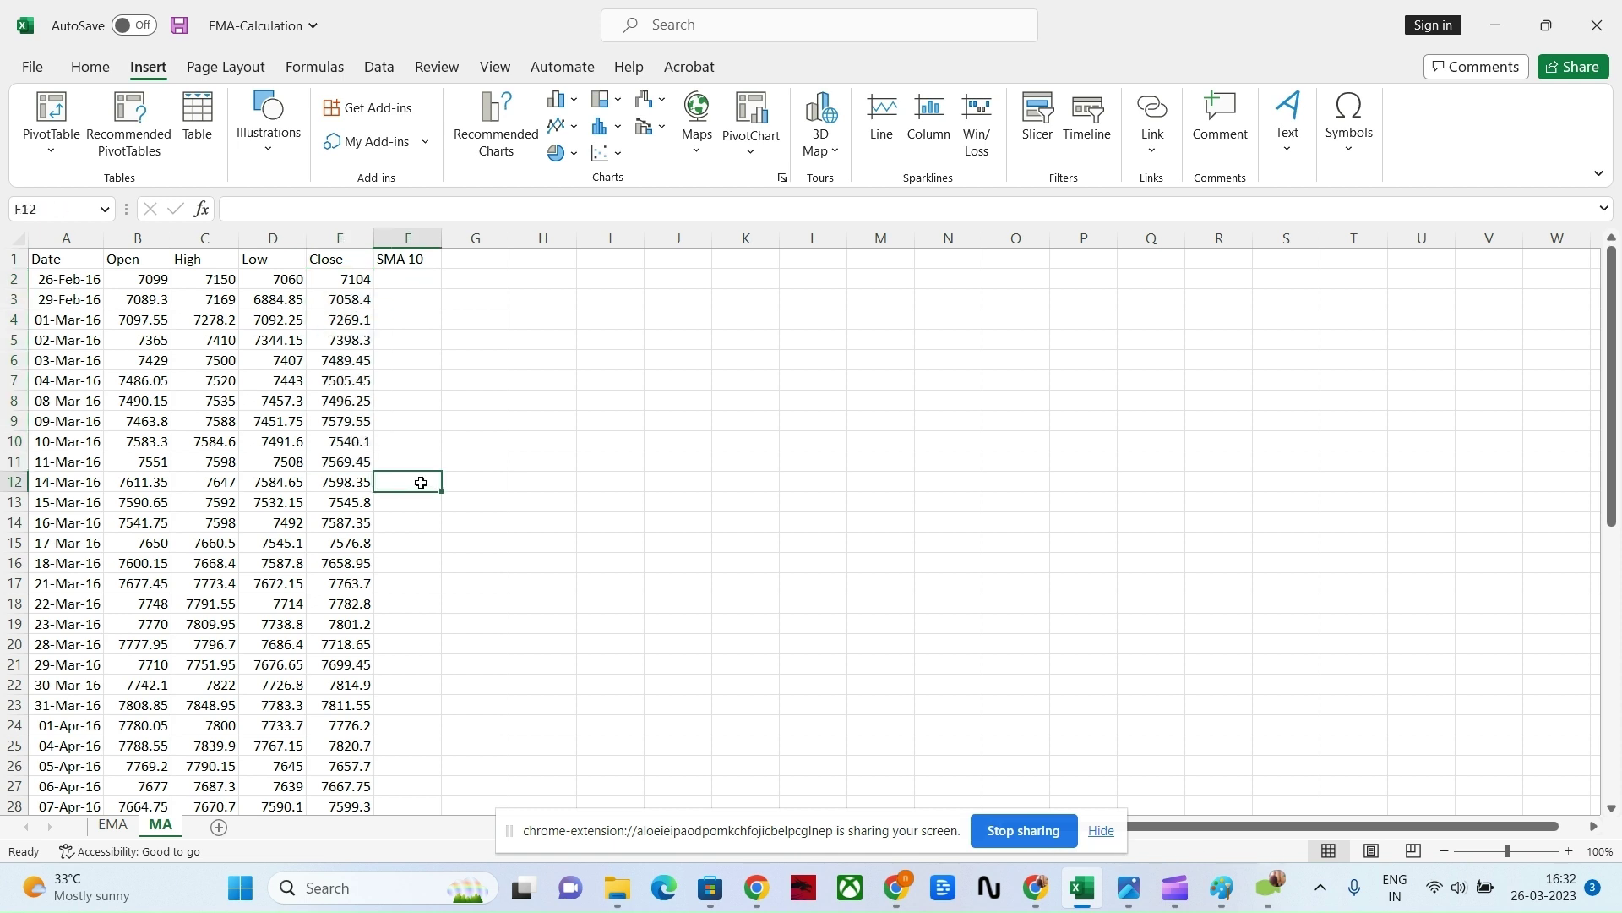
click(351, 482)
click(88, 68)
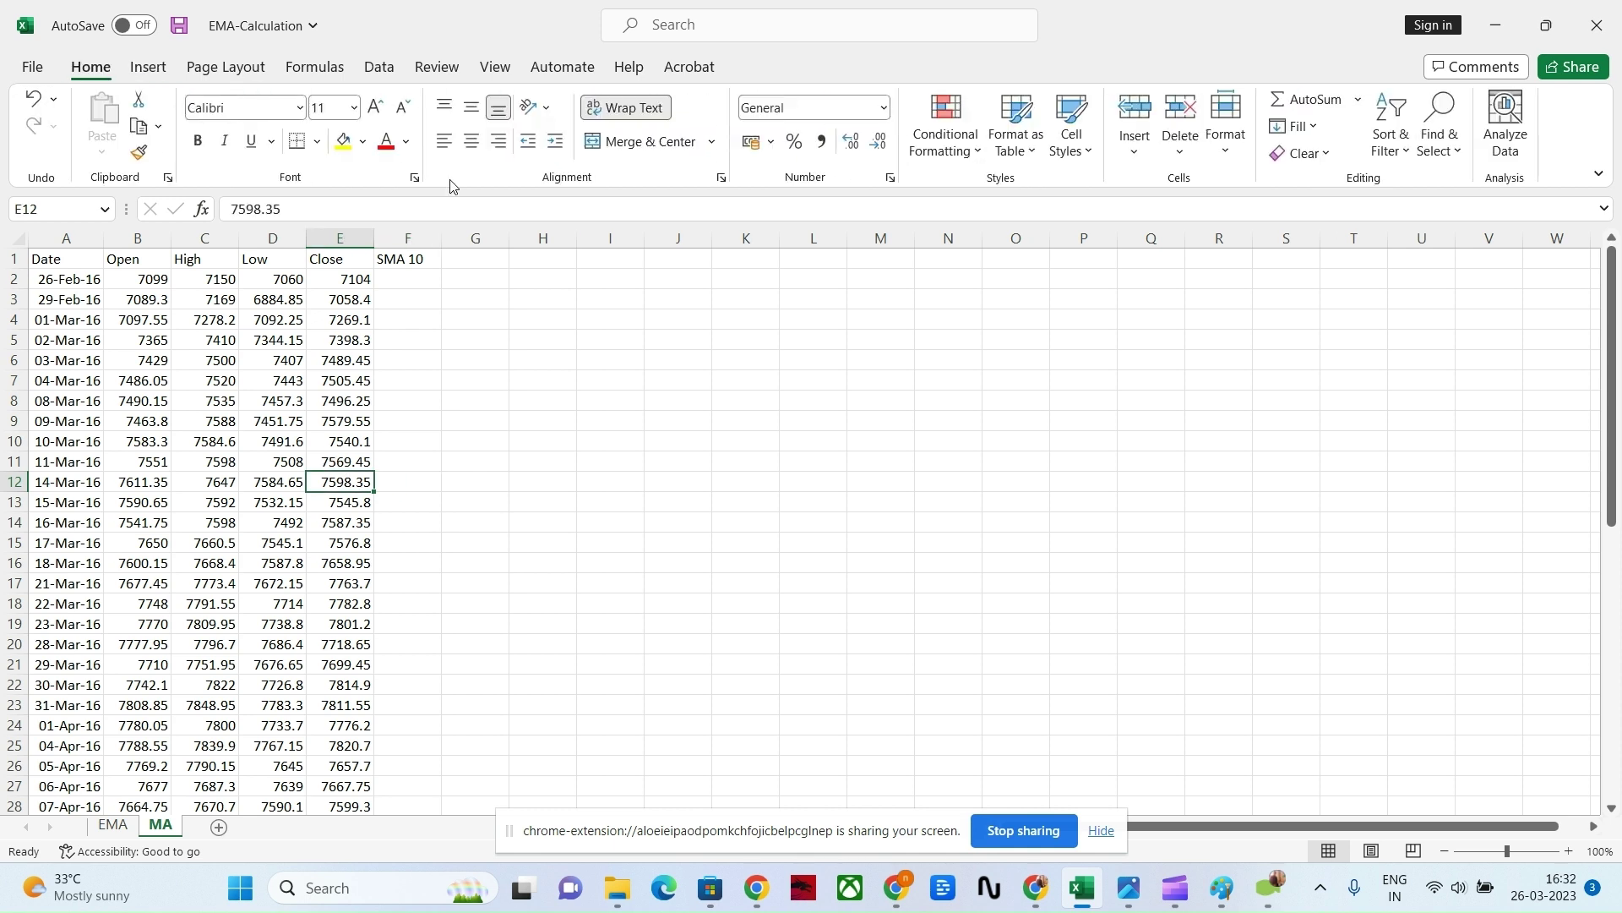
click(342, 141)
click(419, 478)
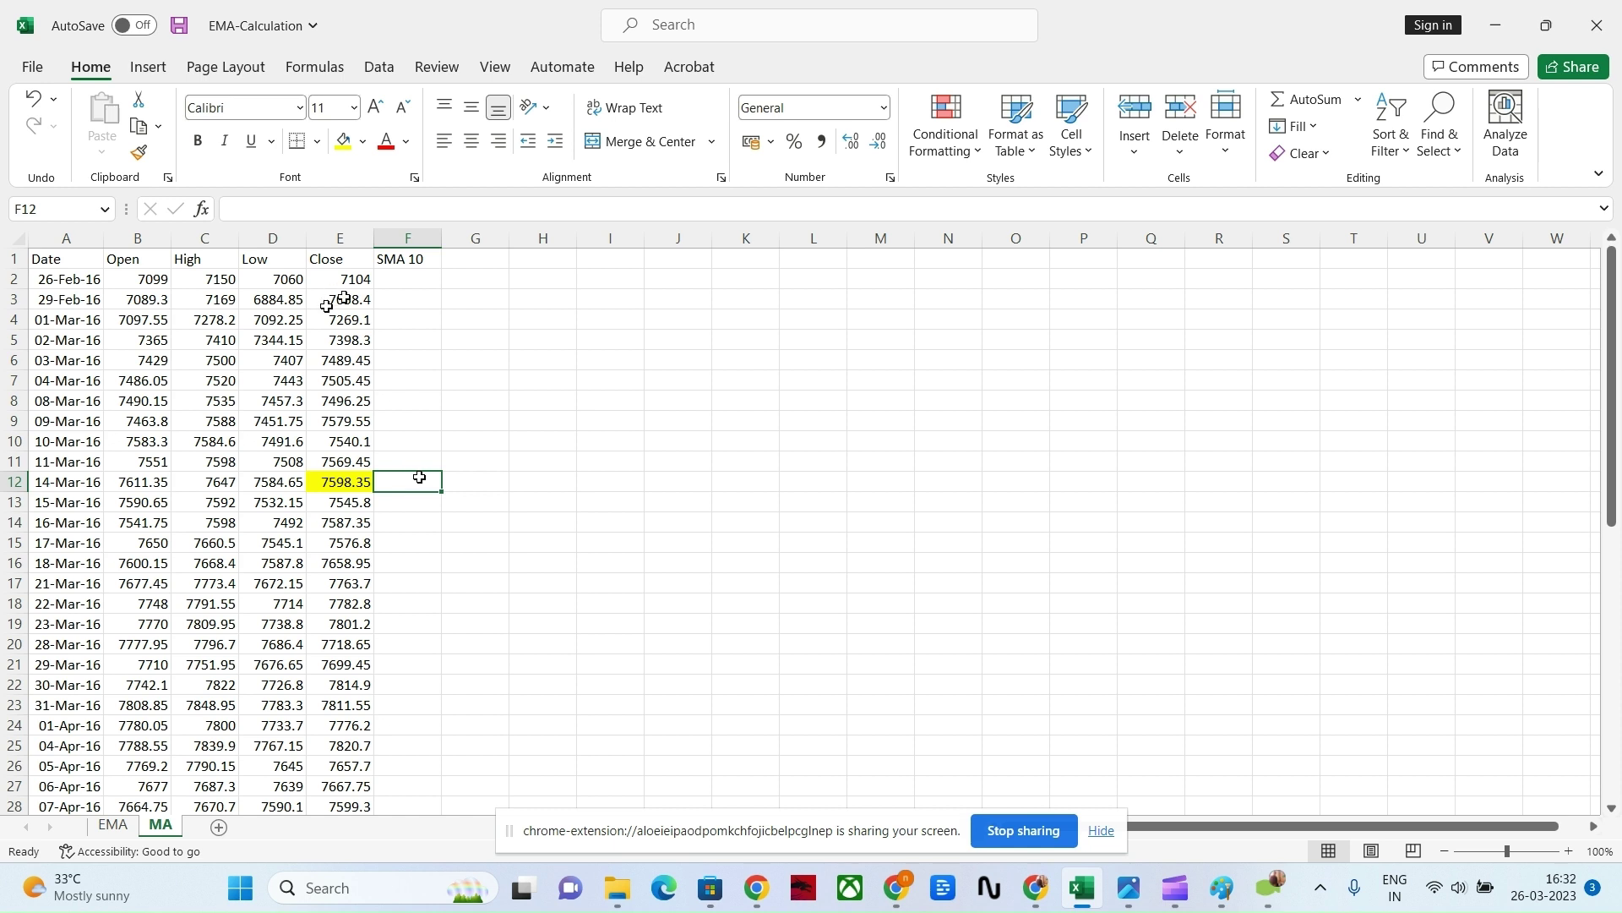
Step: Enter the formula =AVERAGE(E2:E11) in cell F12 to average the ten preceding closing prices
drag(338, 299, 355, 463)
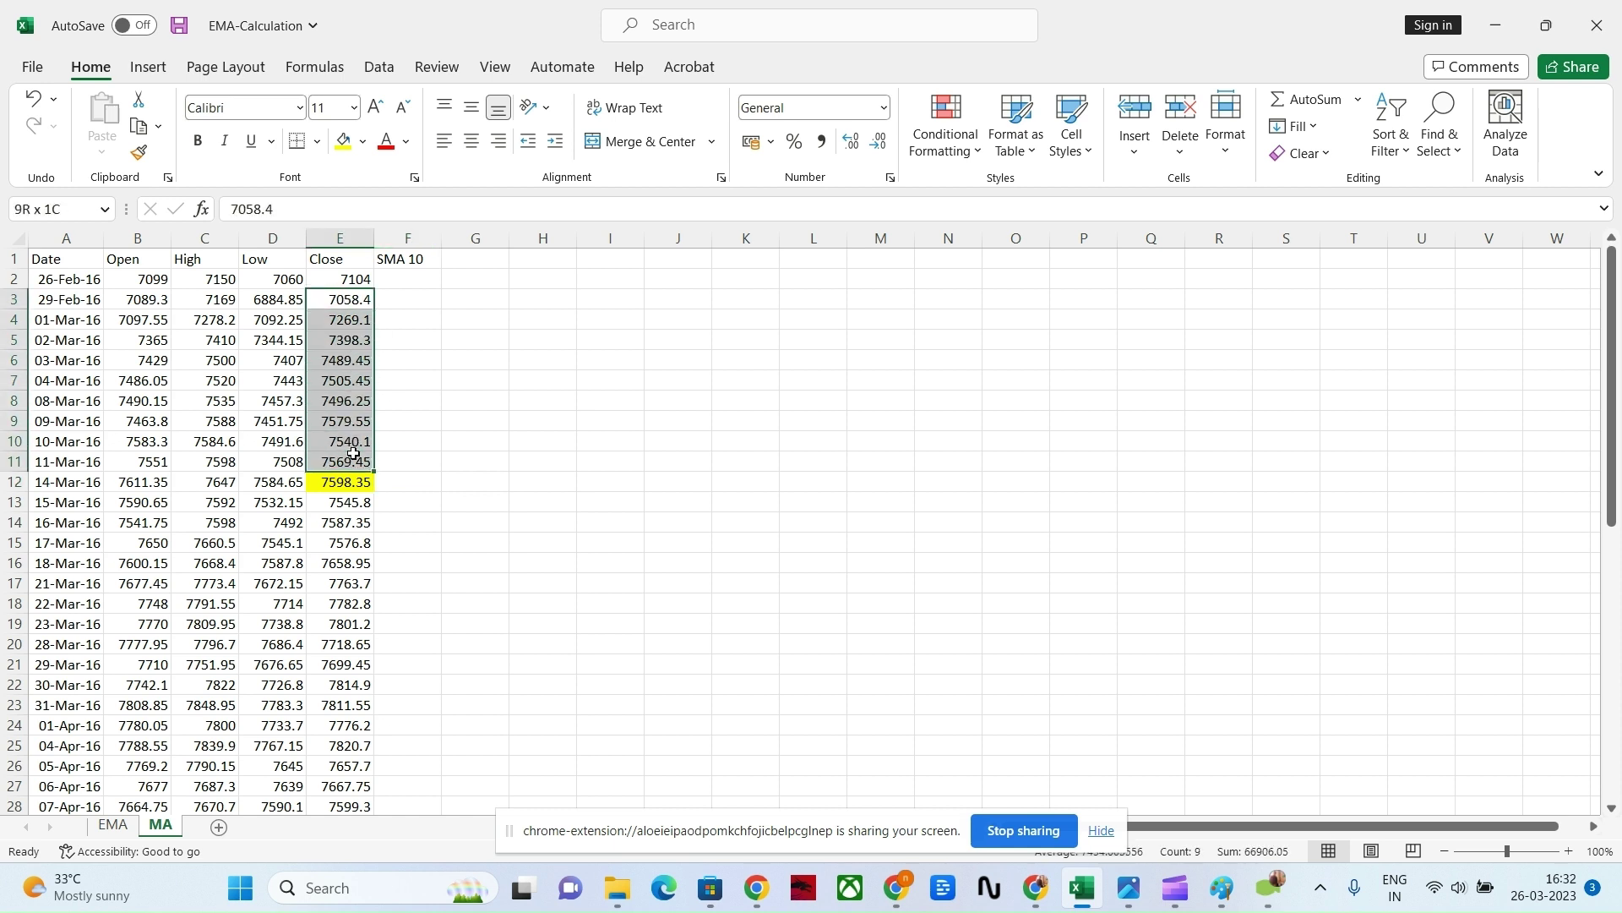
click(424, 482)
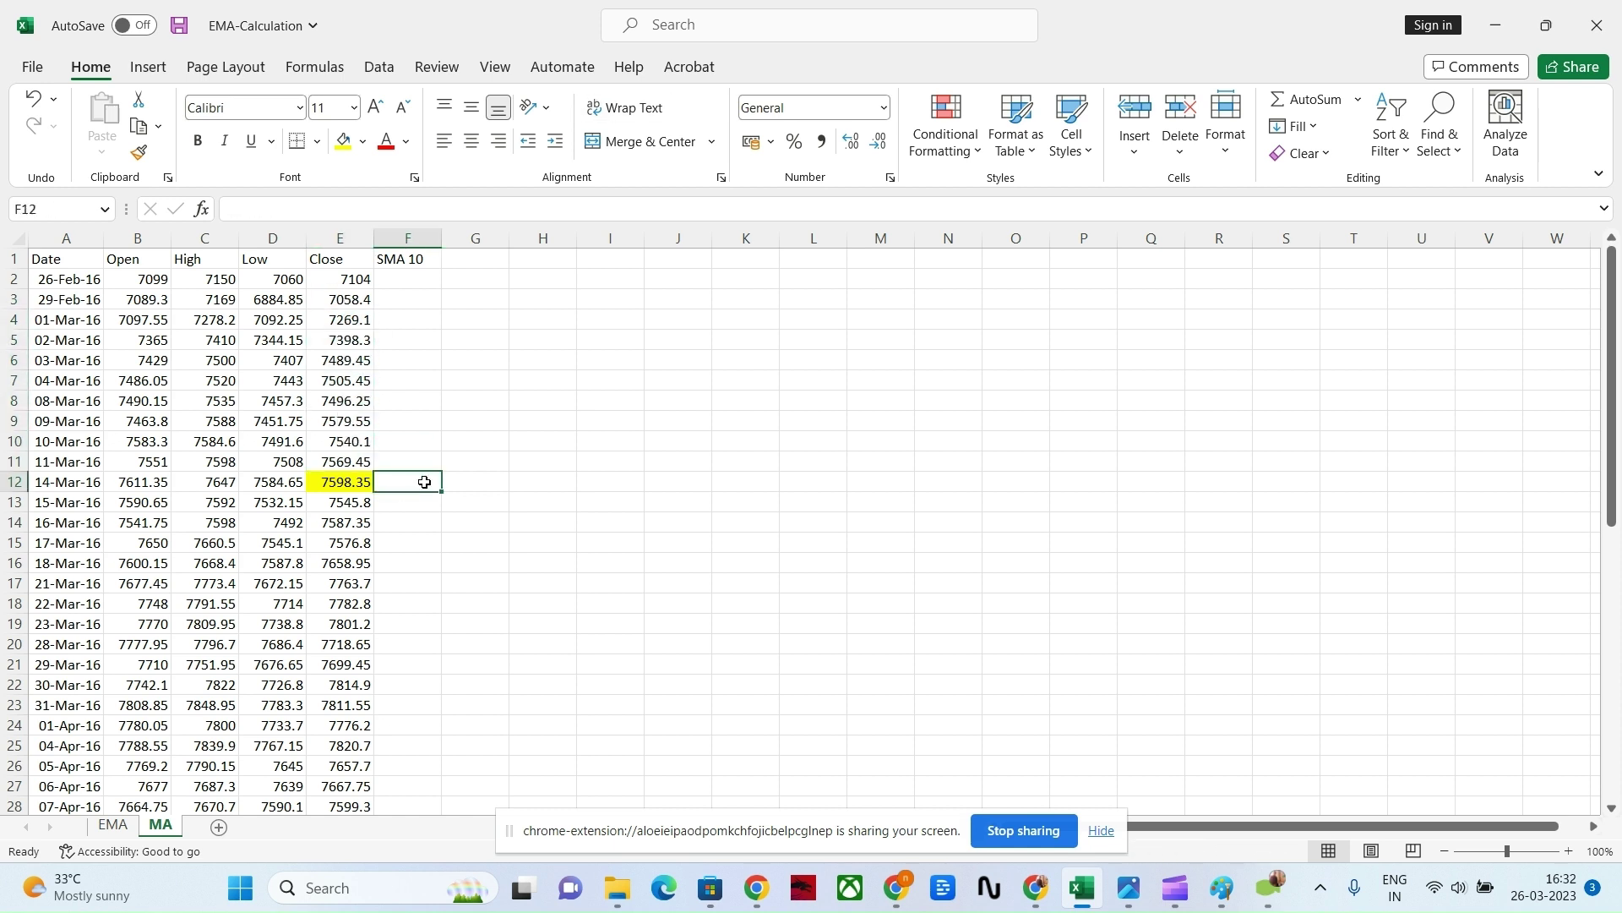
text(=)
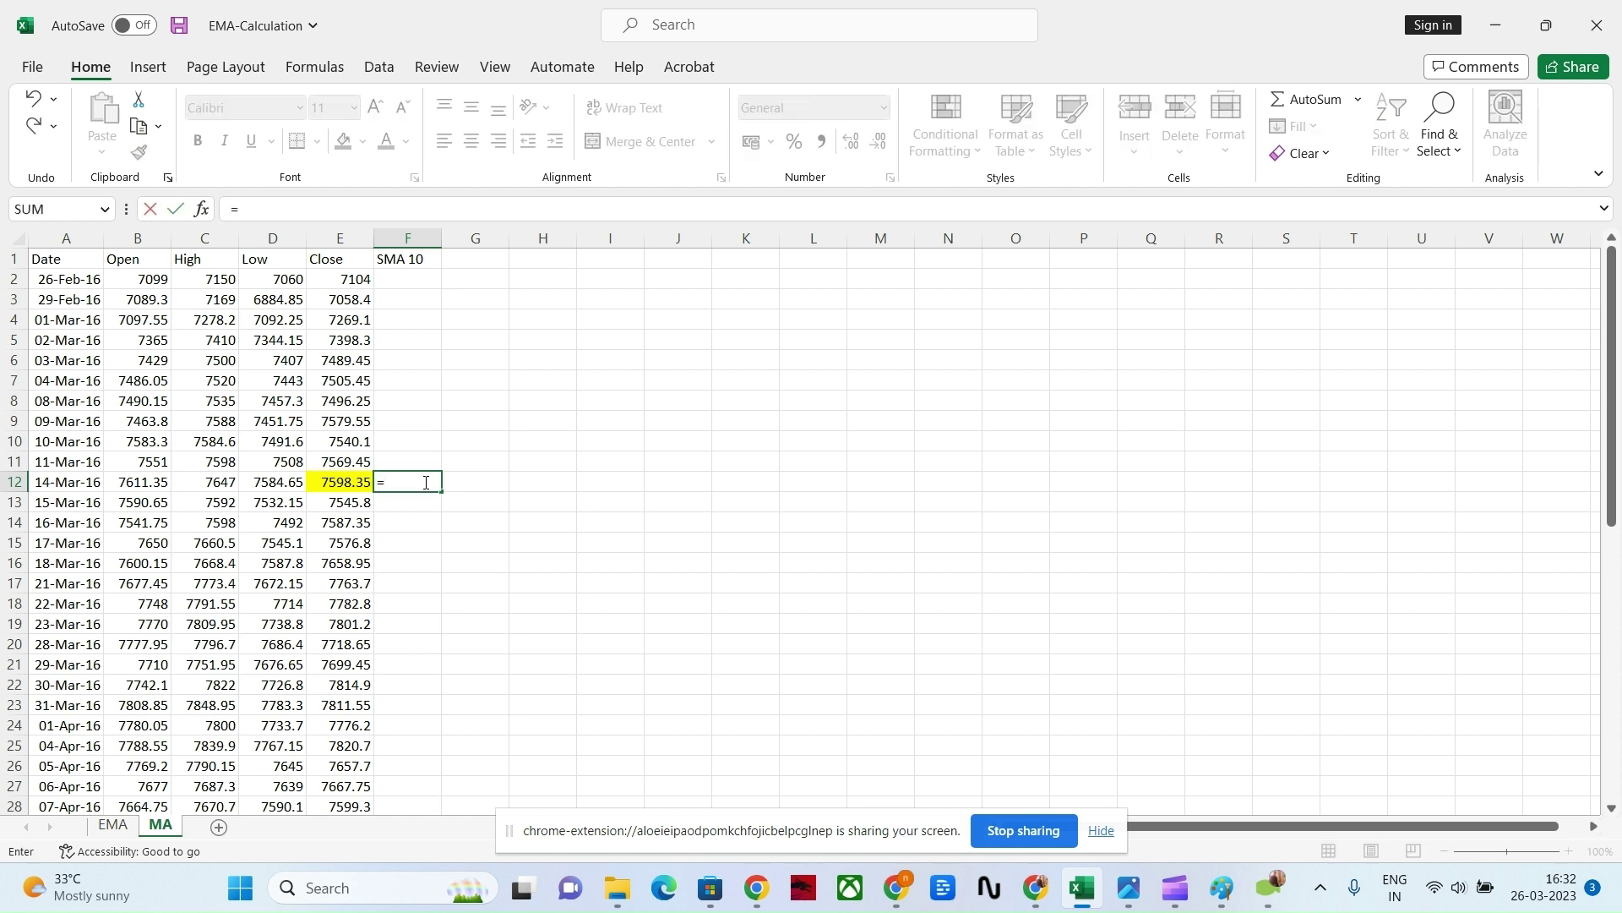
text(averga)
key(BackSpace)
key(BackSpace)
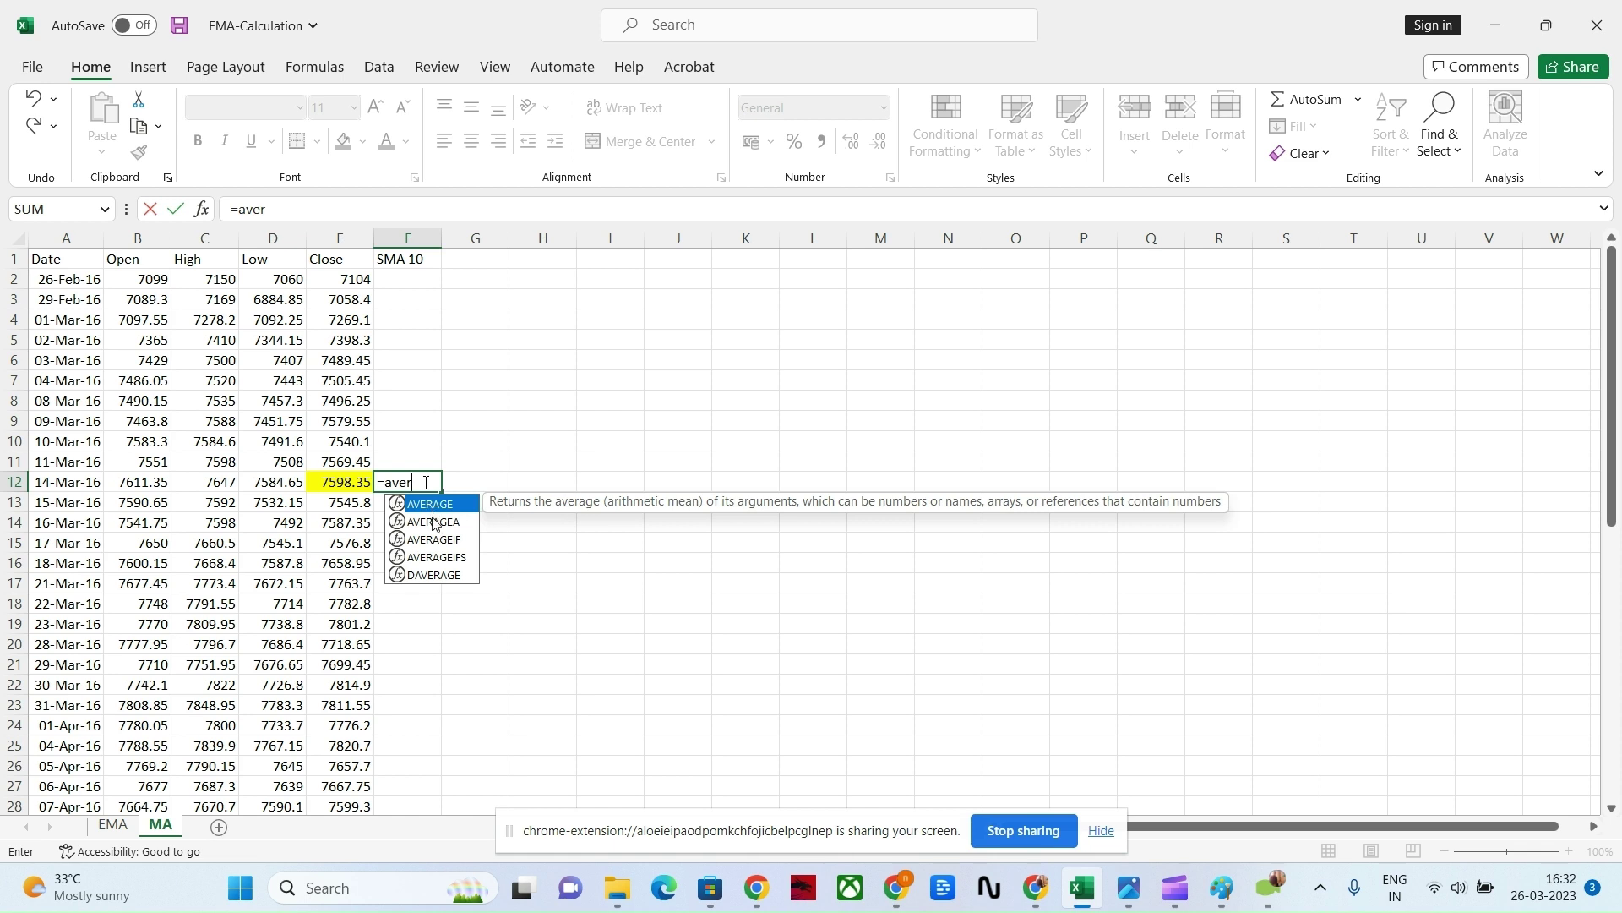
double_click(435, 505)
drag(344, 279, 345, 459)
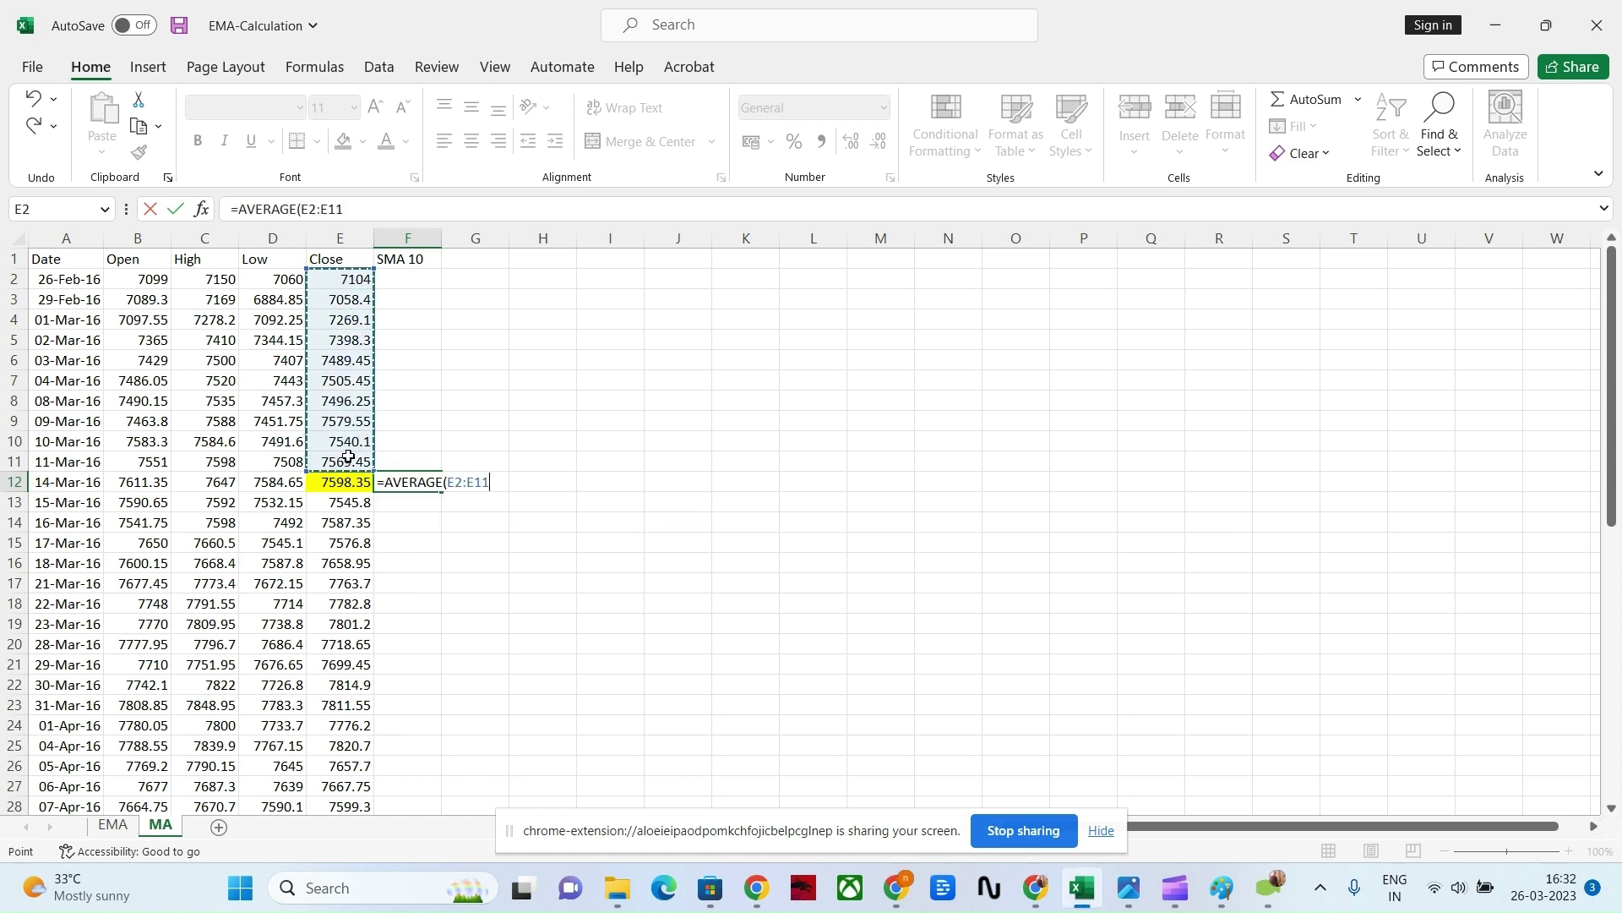
key(Return)
Step: Fill the average formula from F12 down the SMA 10 column to the last date row, F53
click(426, 483)
drag(433, 487, 417, 775)
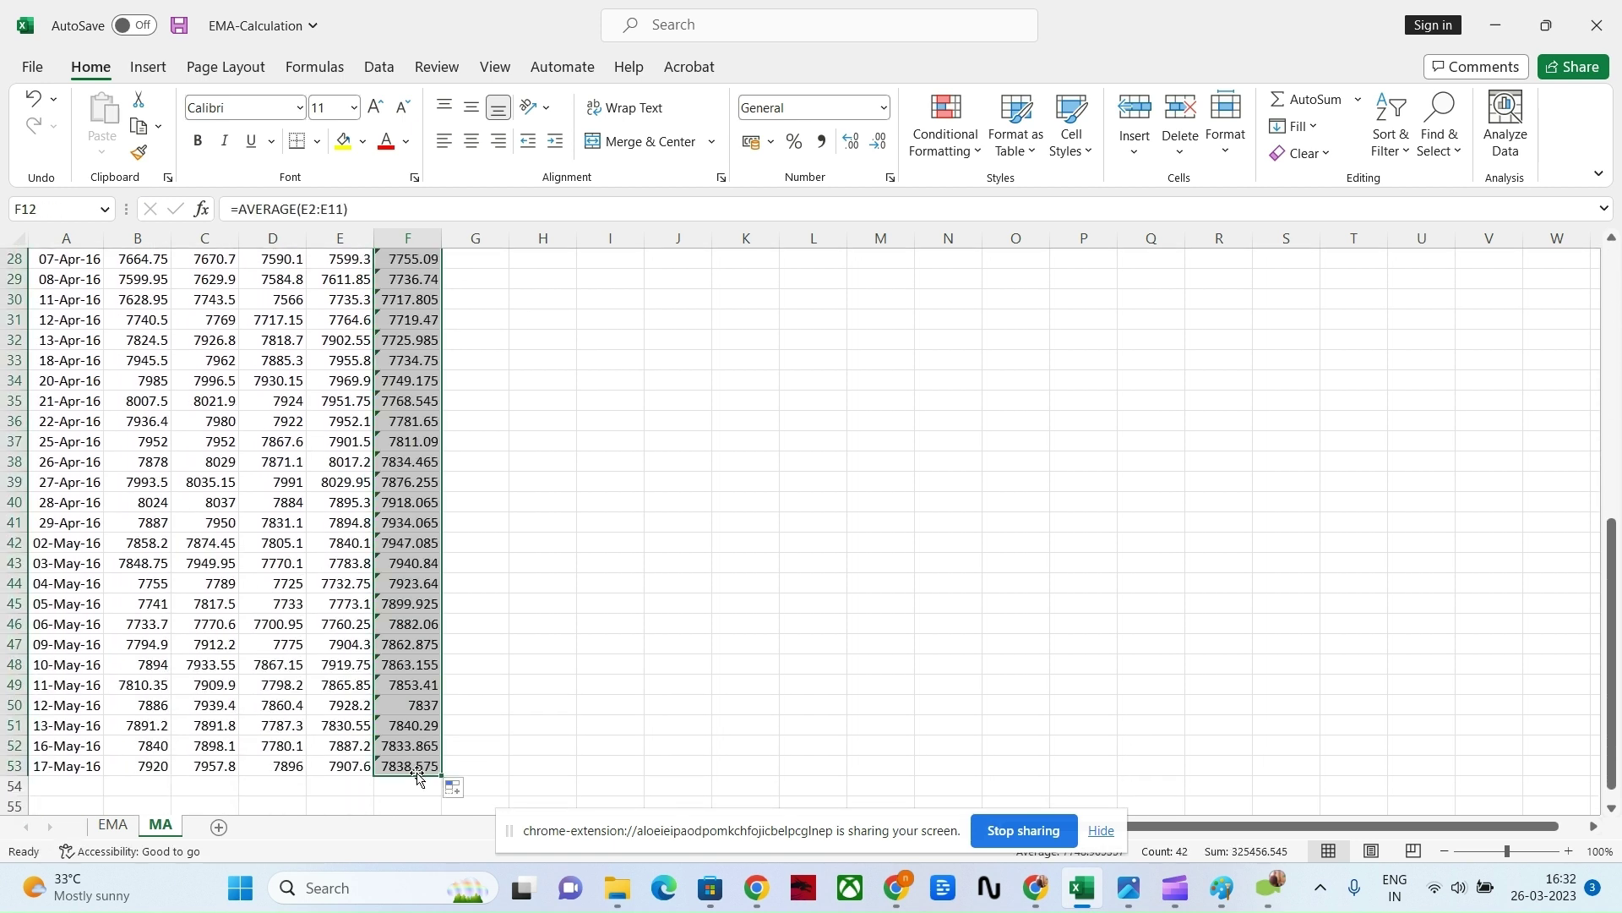
scroll(417, 771, up, 8)
click(520, 477)
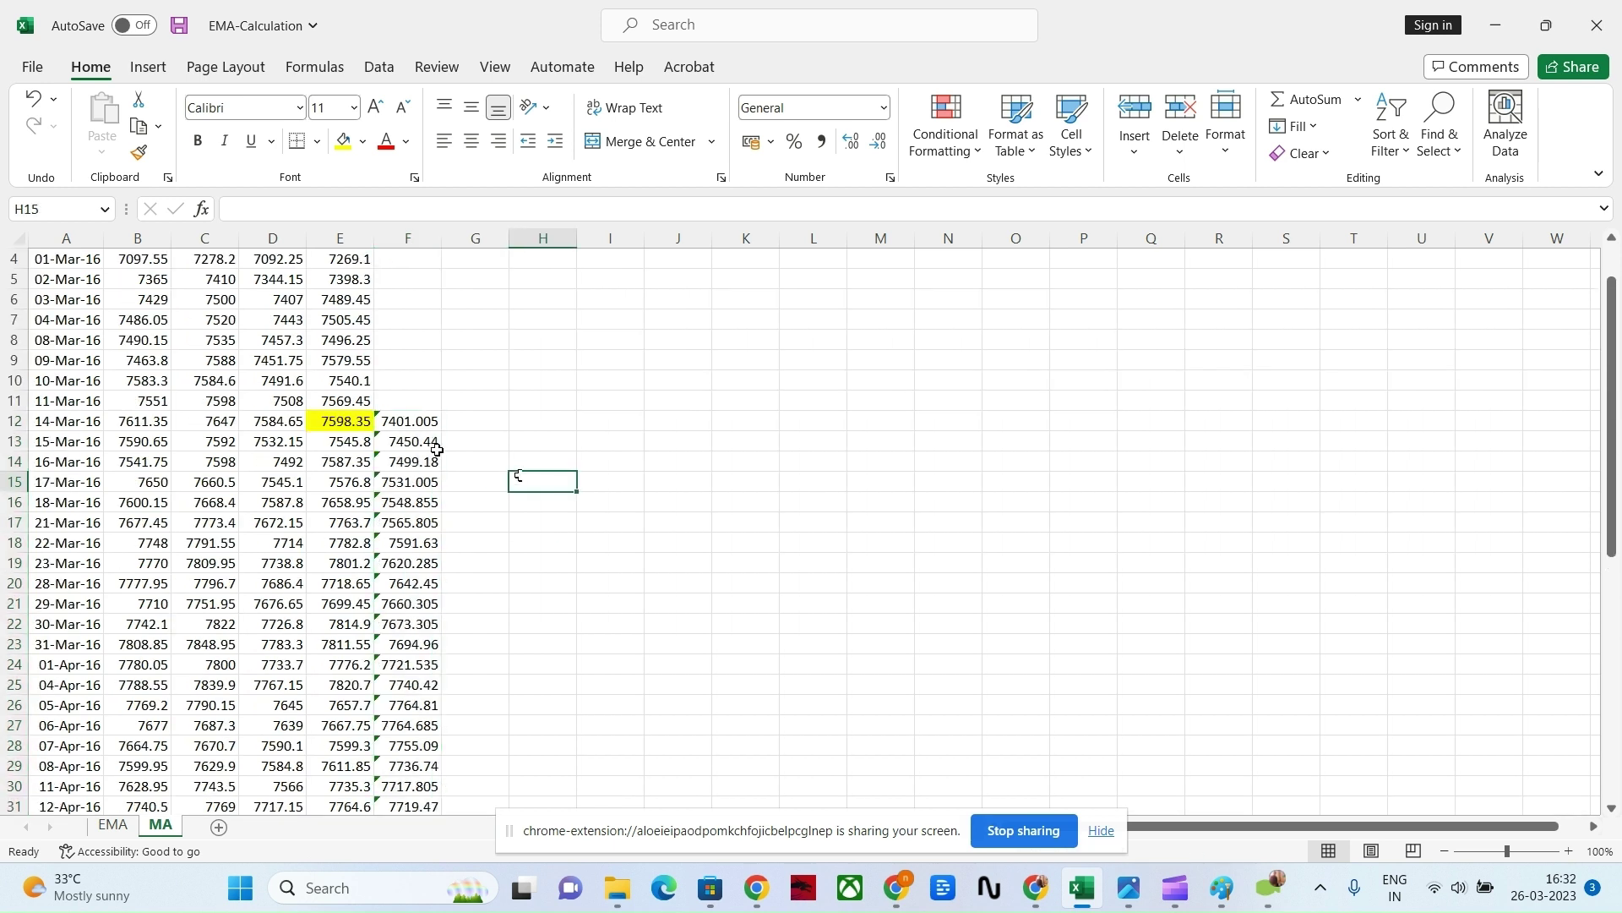
Step: Examine the SMA 10 formulas in F12 and F13 against the ten preceding closing prices they average
click(421, 421)
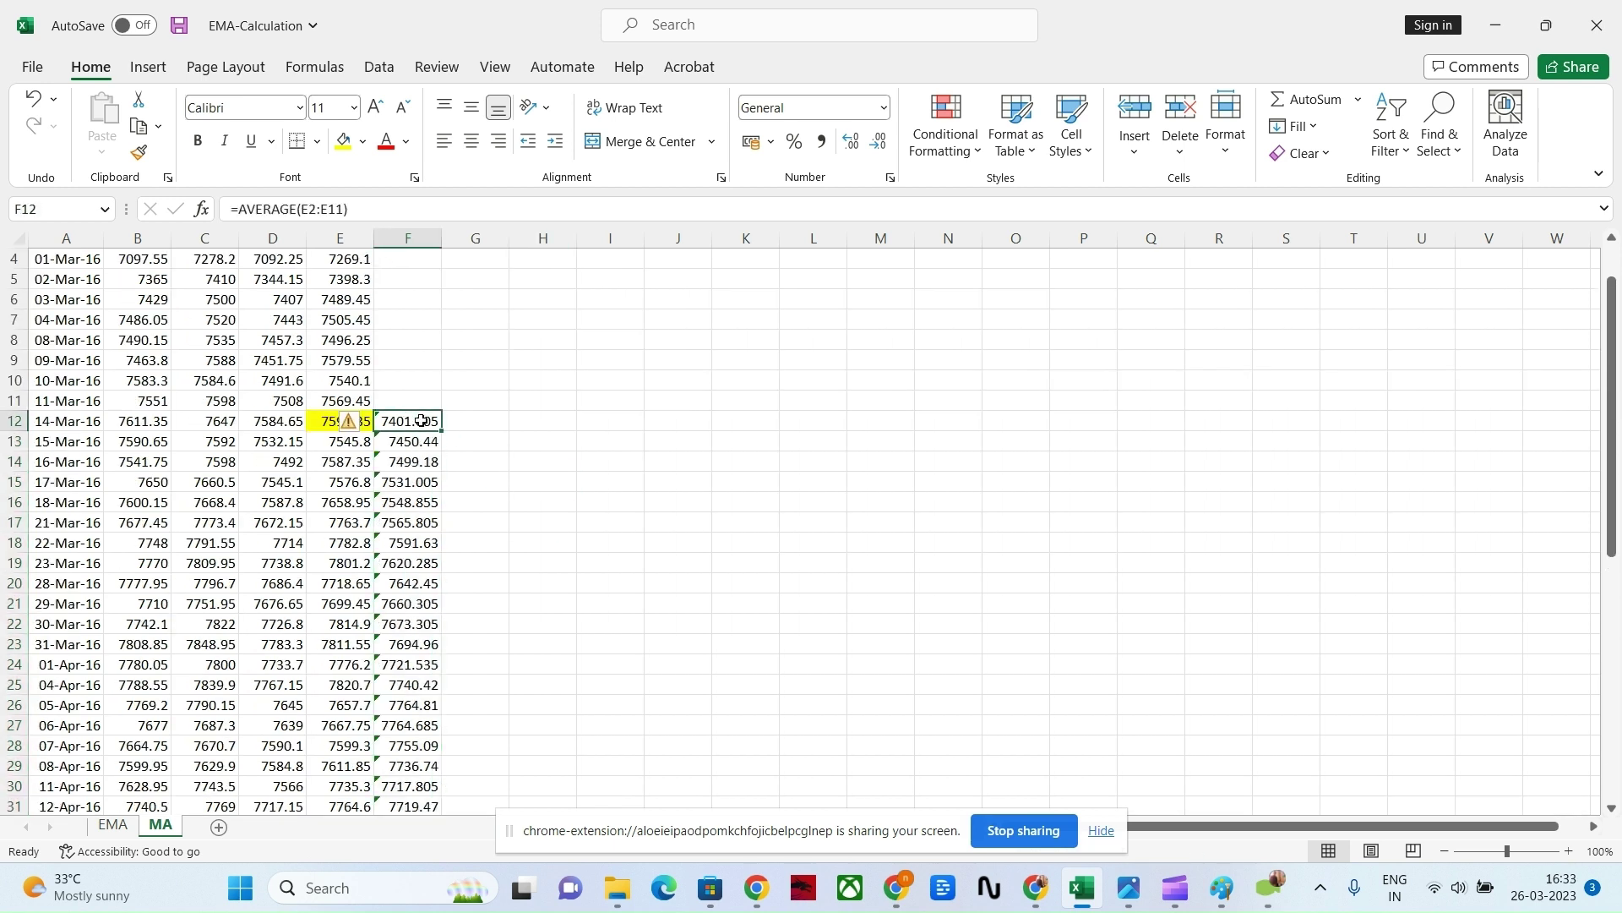
scroll(421, 421, up, 1)
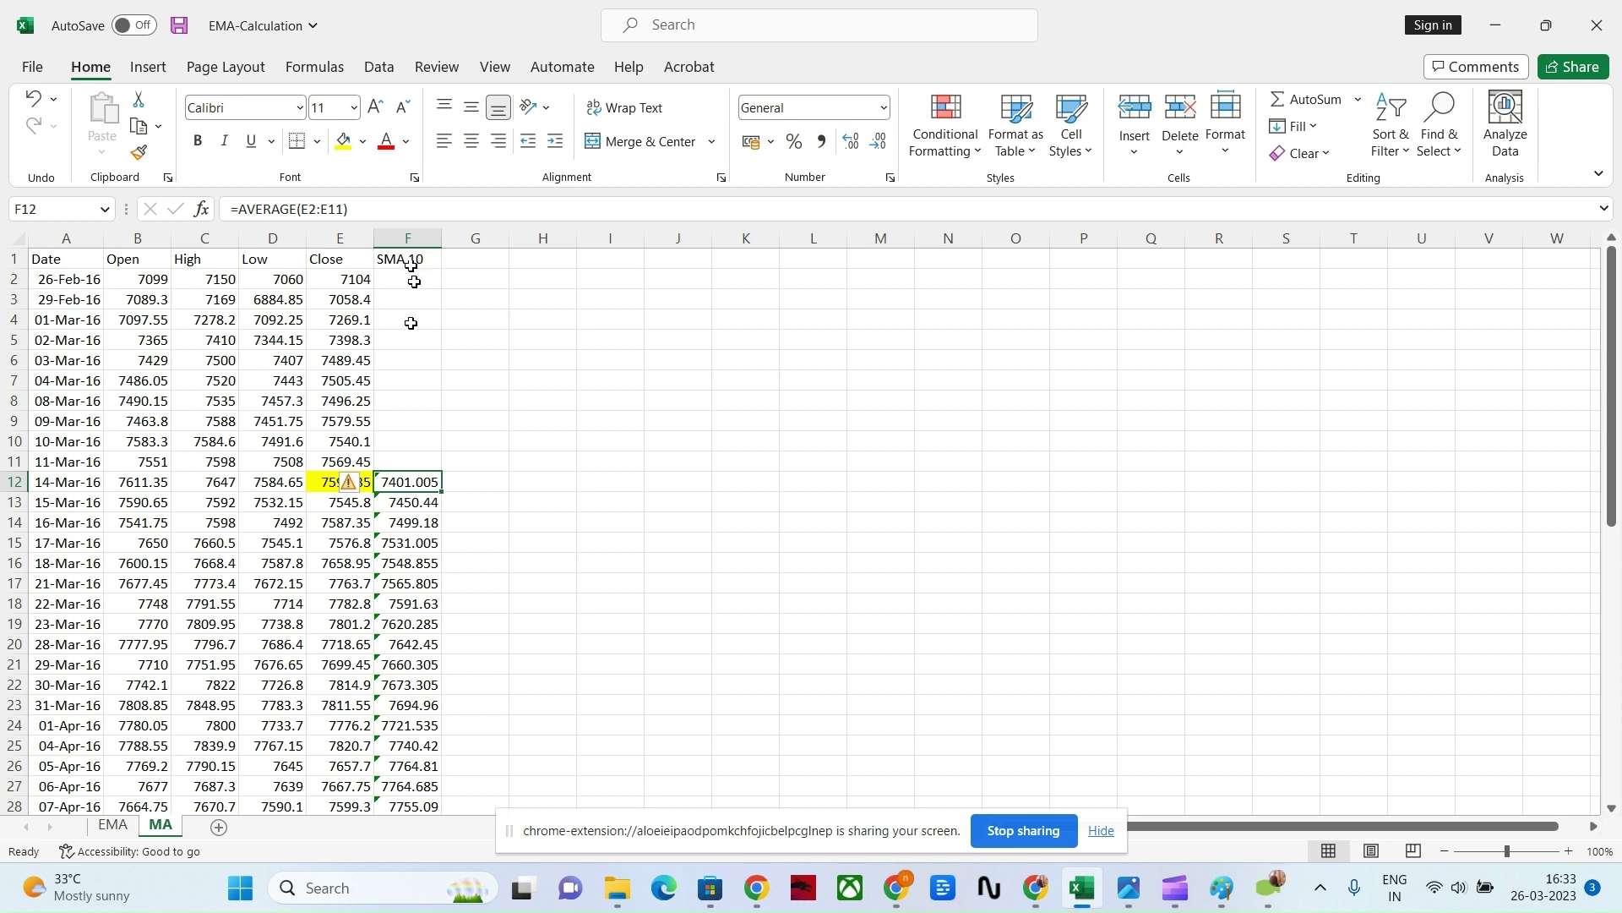
click(410, 323)
click(414, 261)
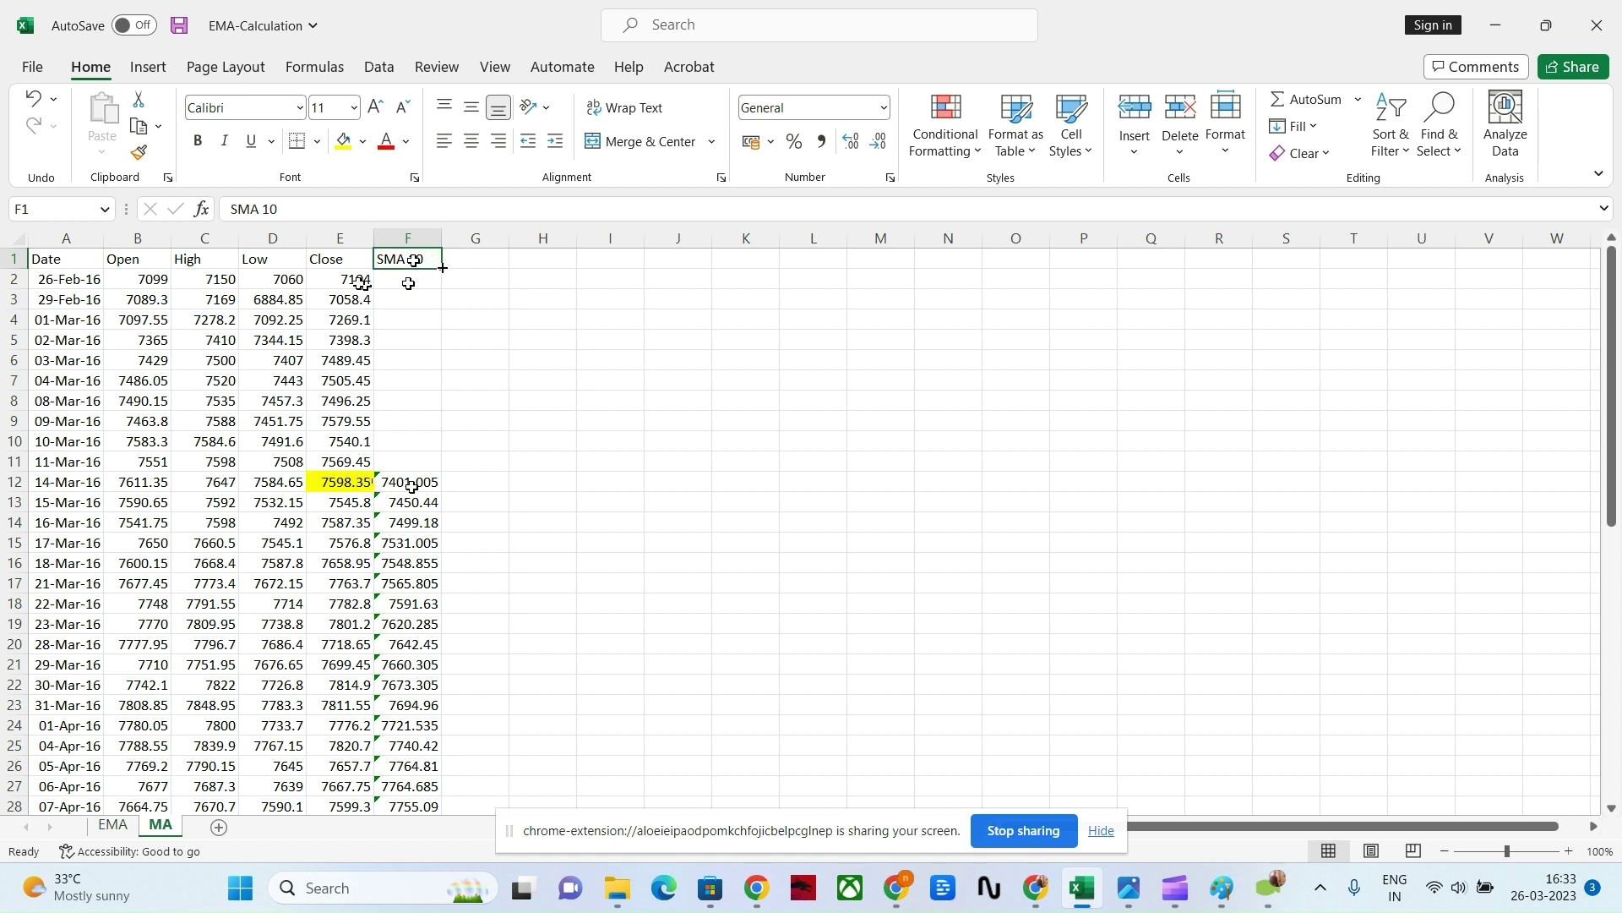
click(361, 479)
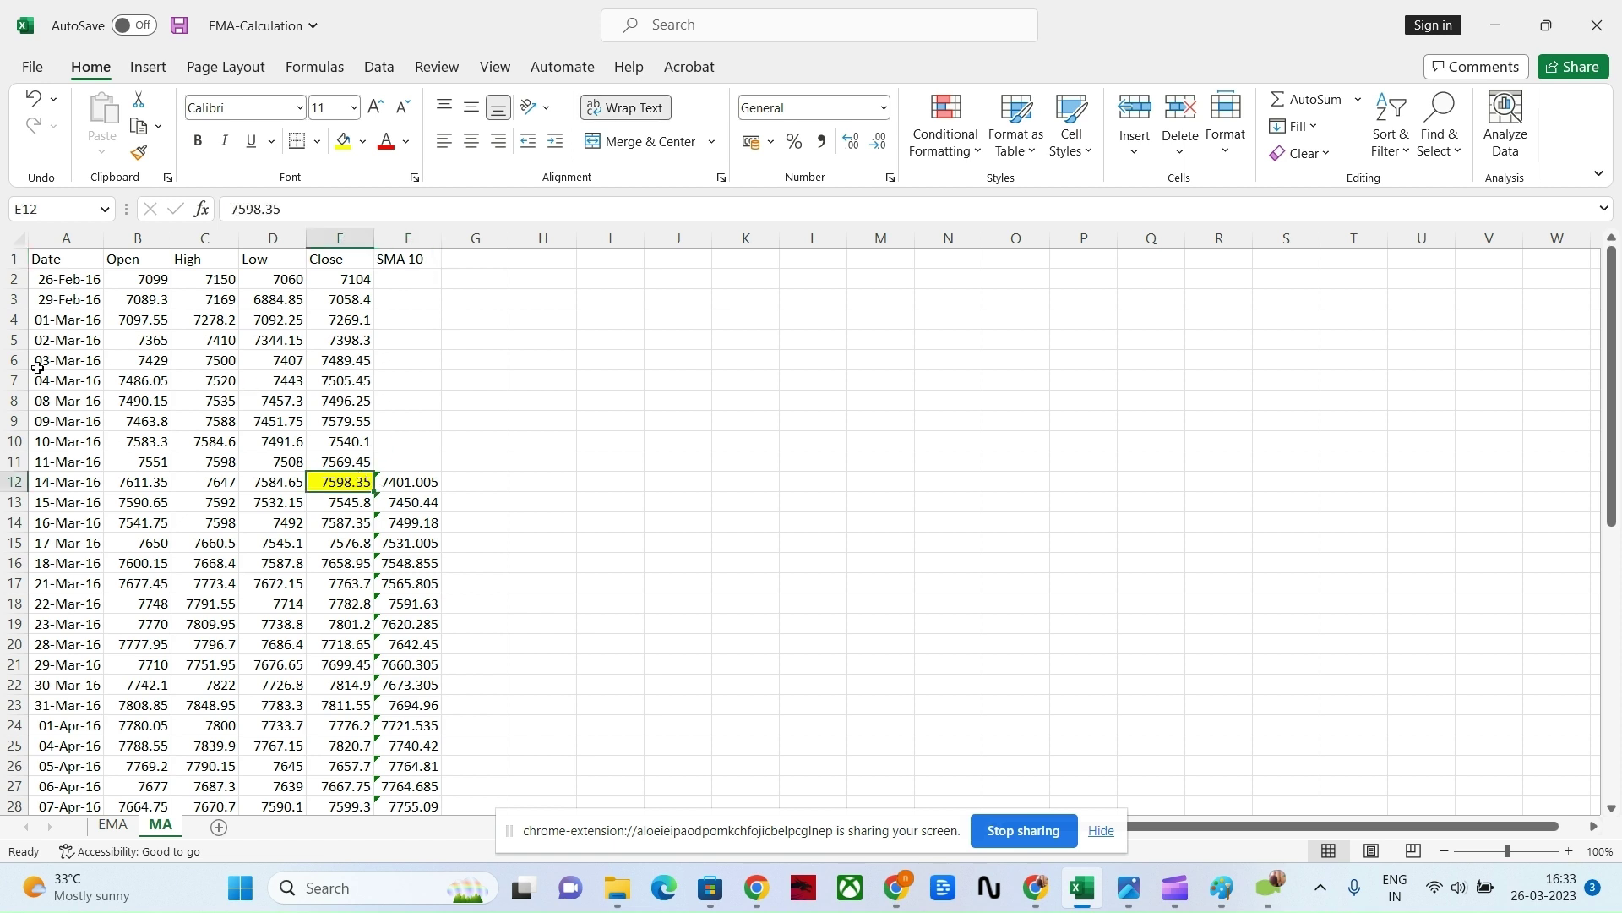
click(424, 481)
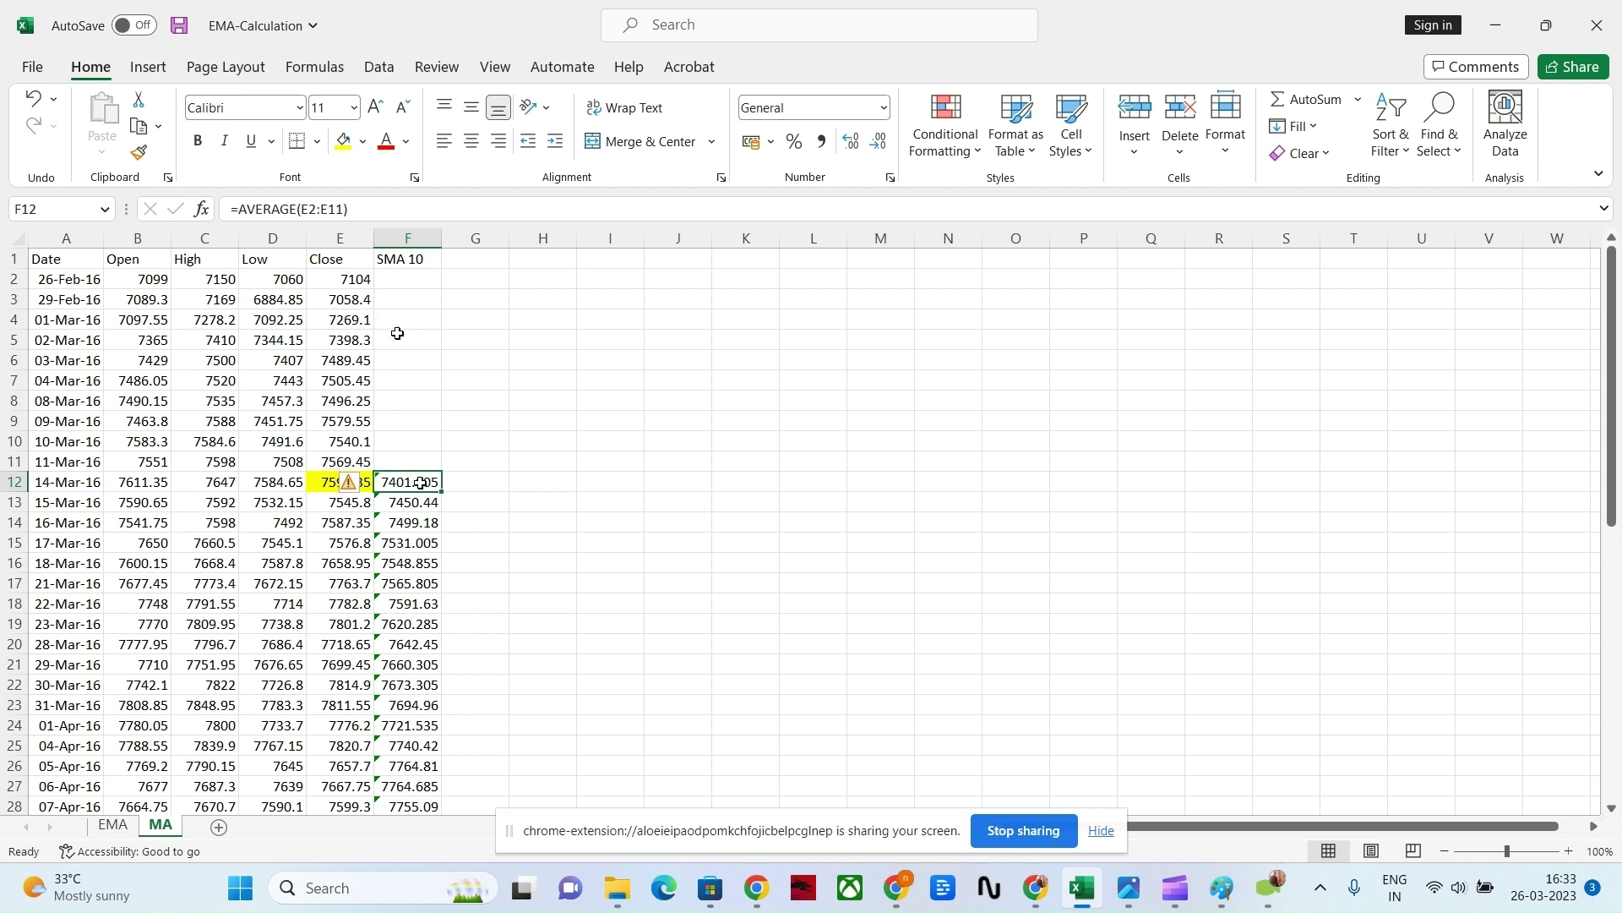
drag(365, 270, 359, 459)
click(423, 482)
key(Down)
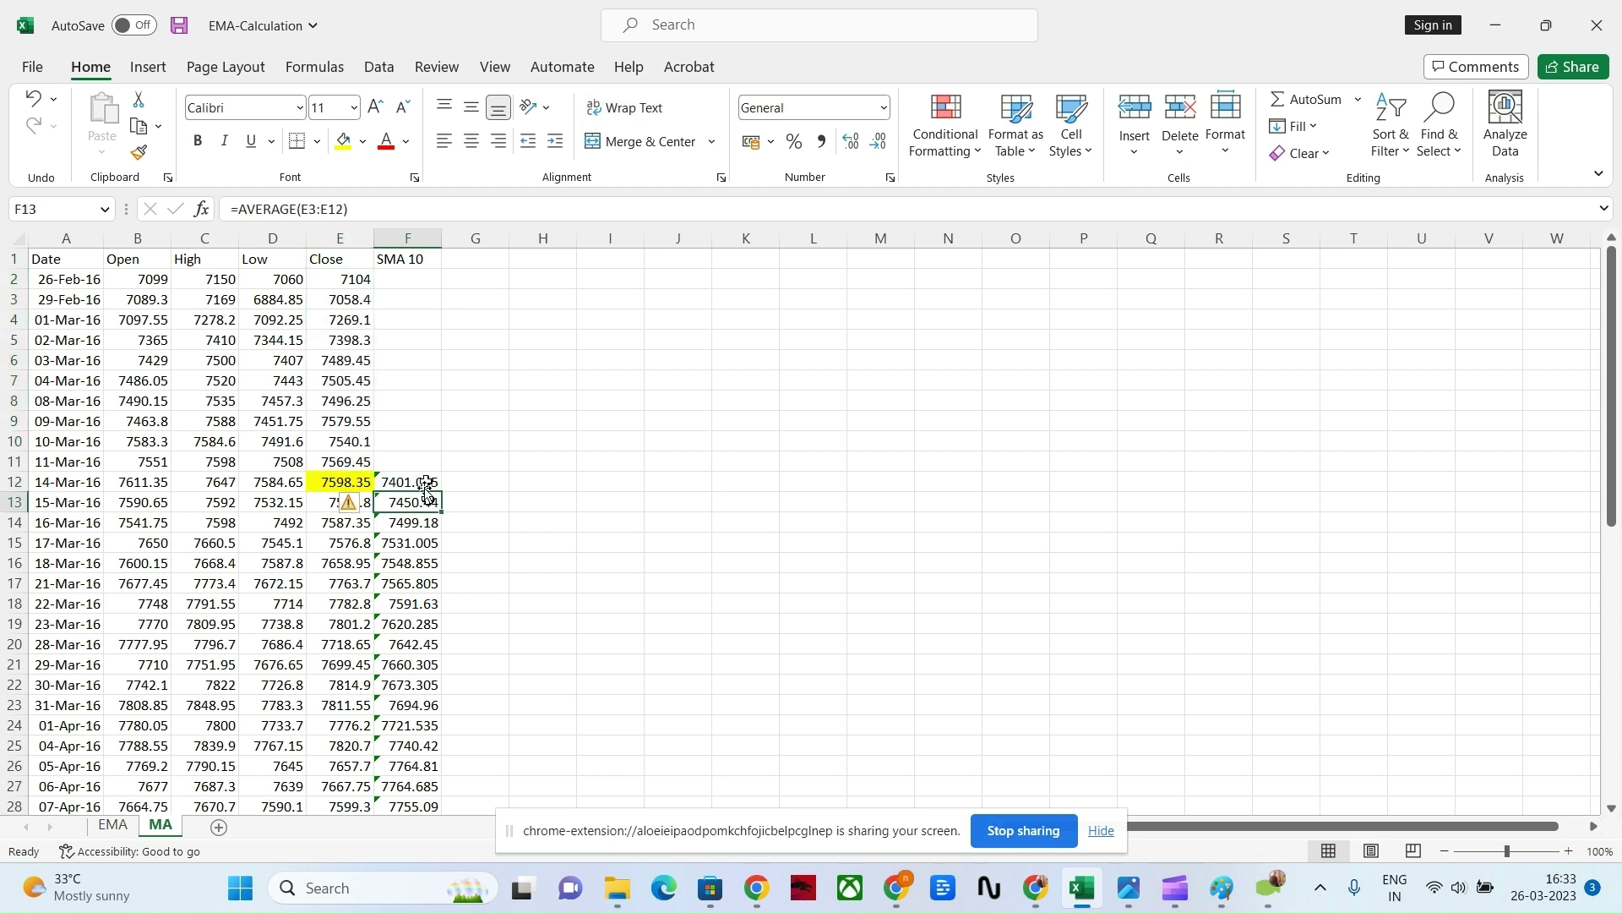
key(Up)
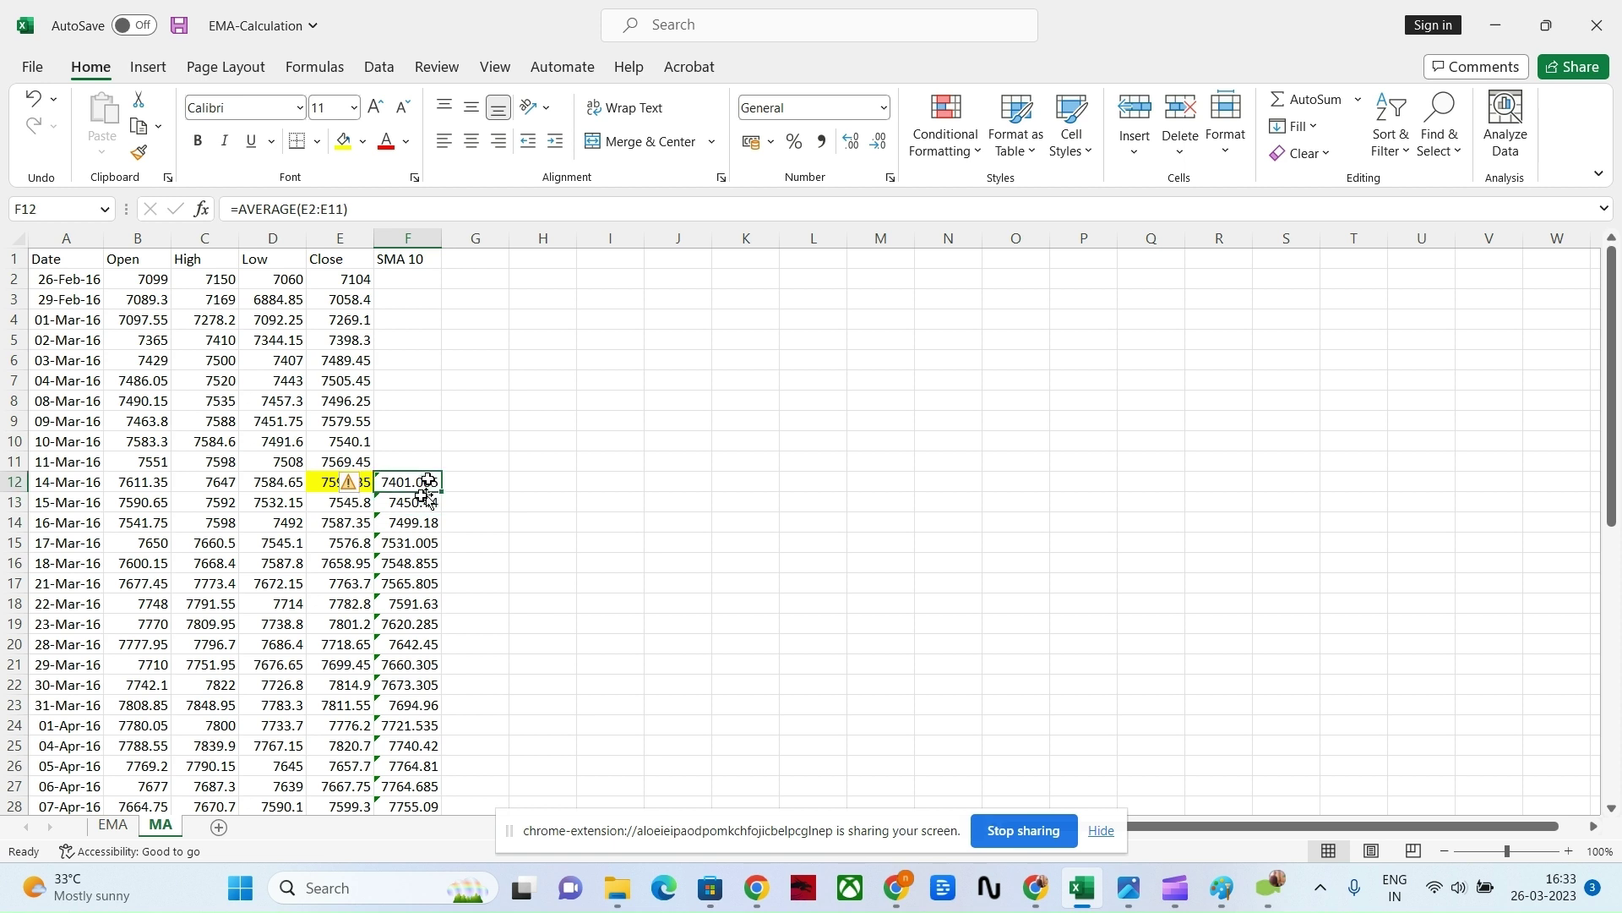
Step: Compare the SMA 10 formulas in F12 to F14 to see how the ten-day closing-price range shifts from row to row
click(418, 502)
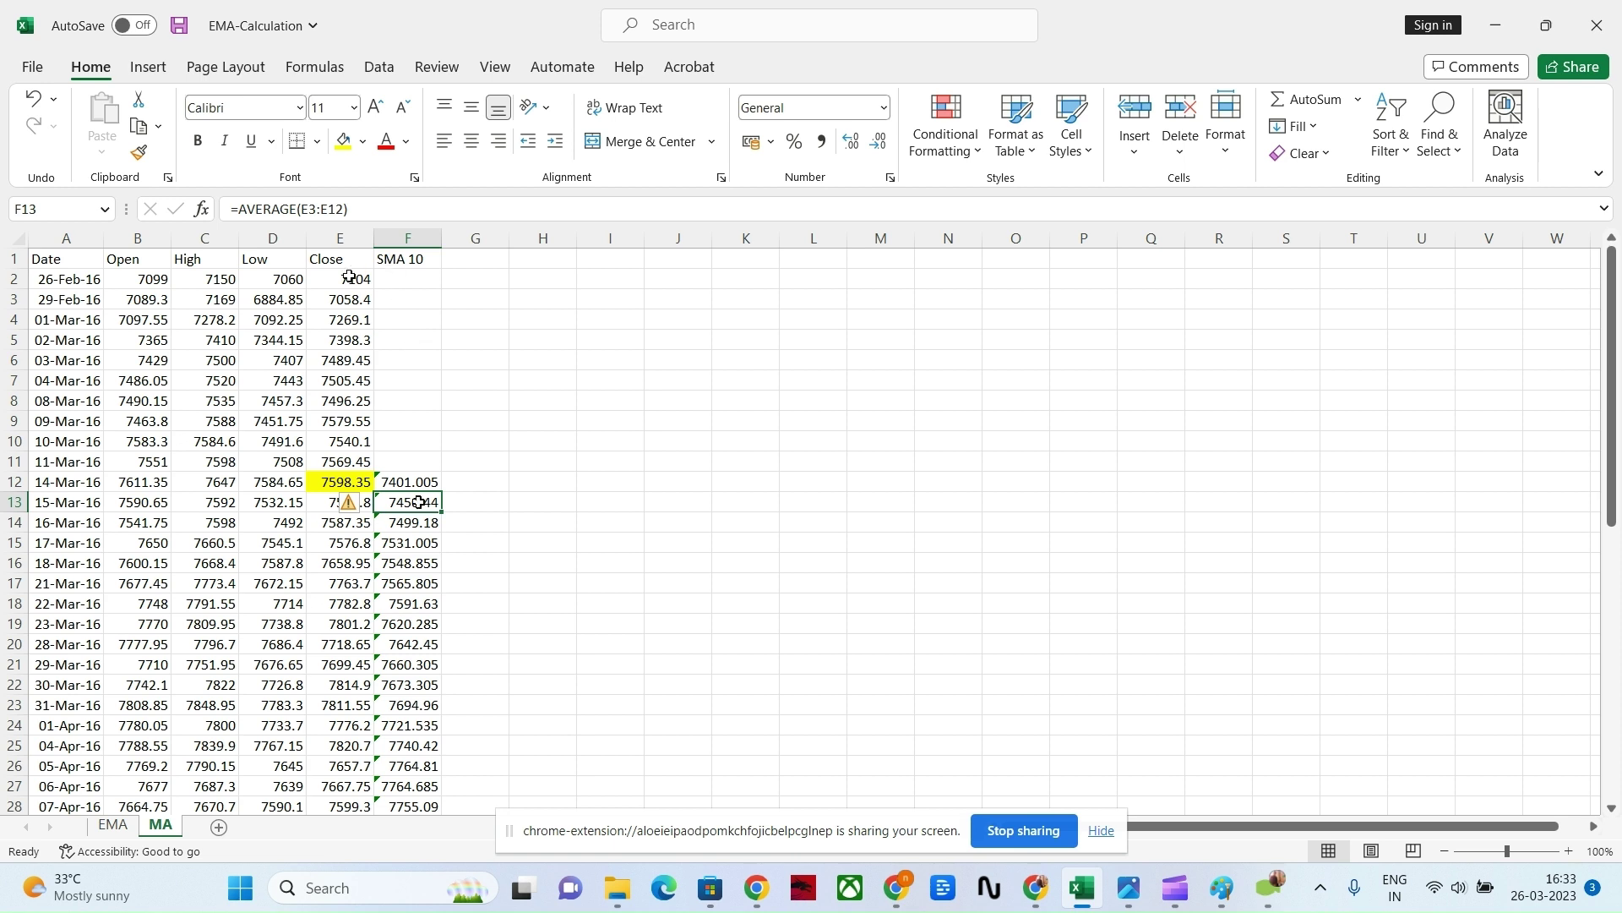
drag(359, 299, 365, 474)
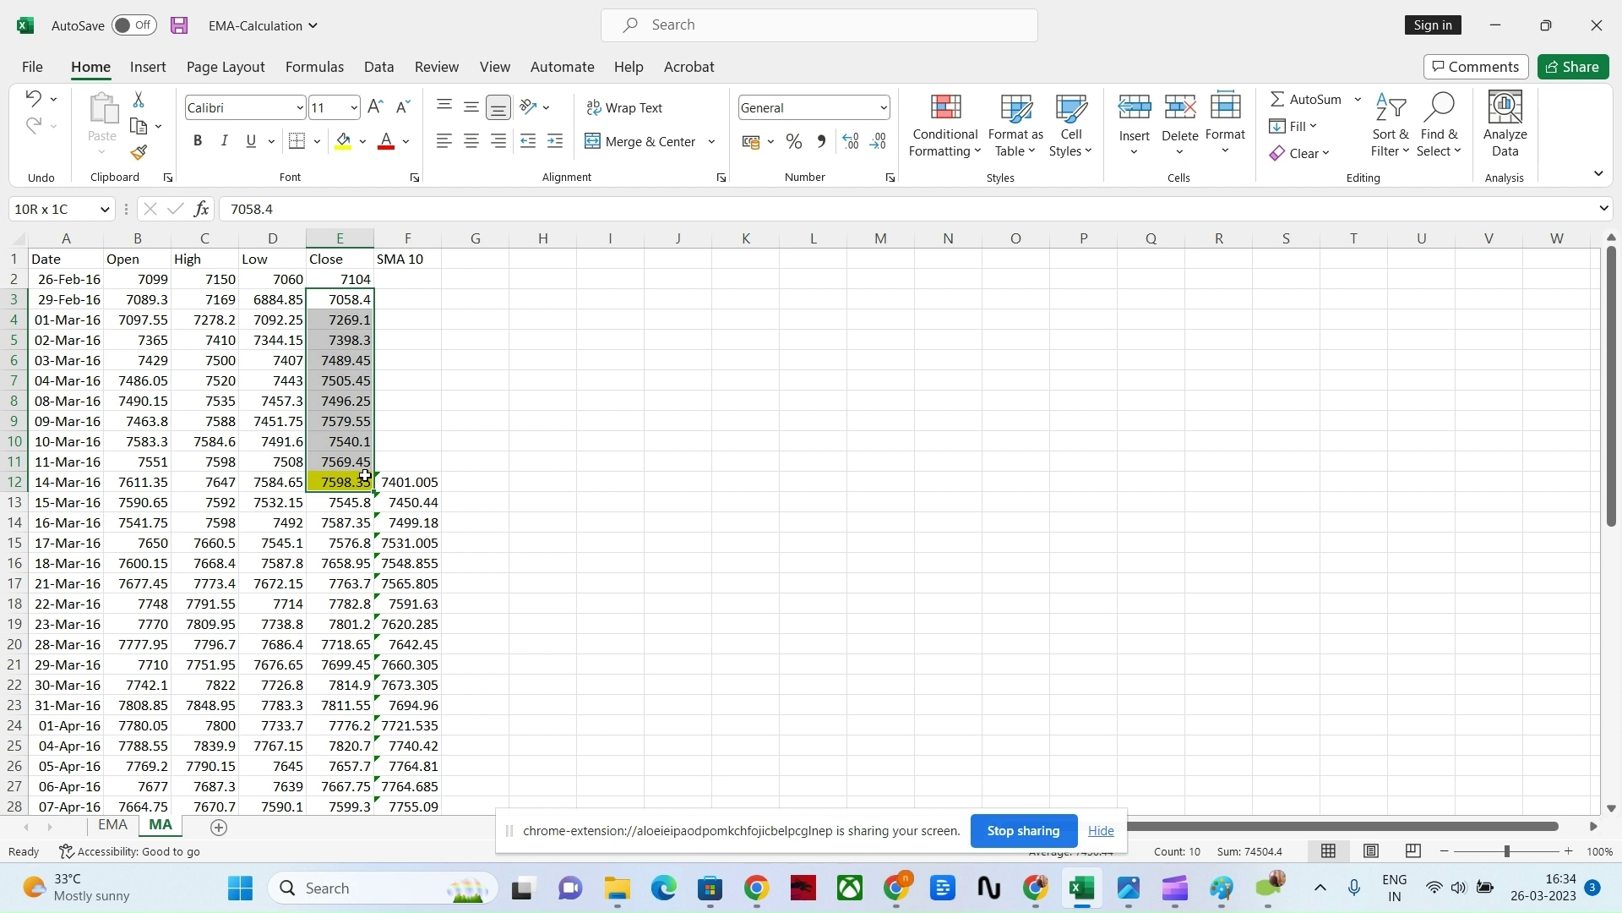
drag(365, 475, 363, 483)
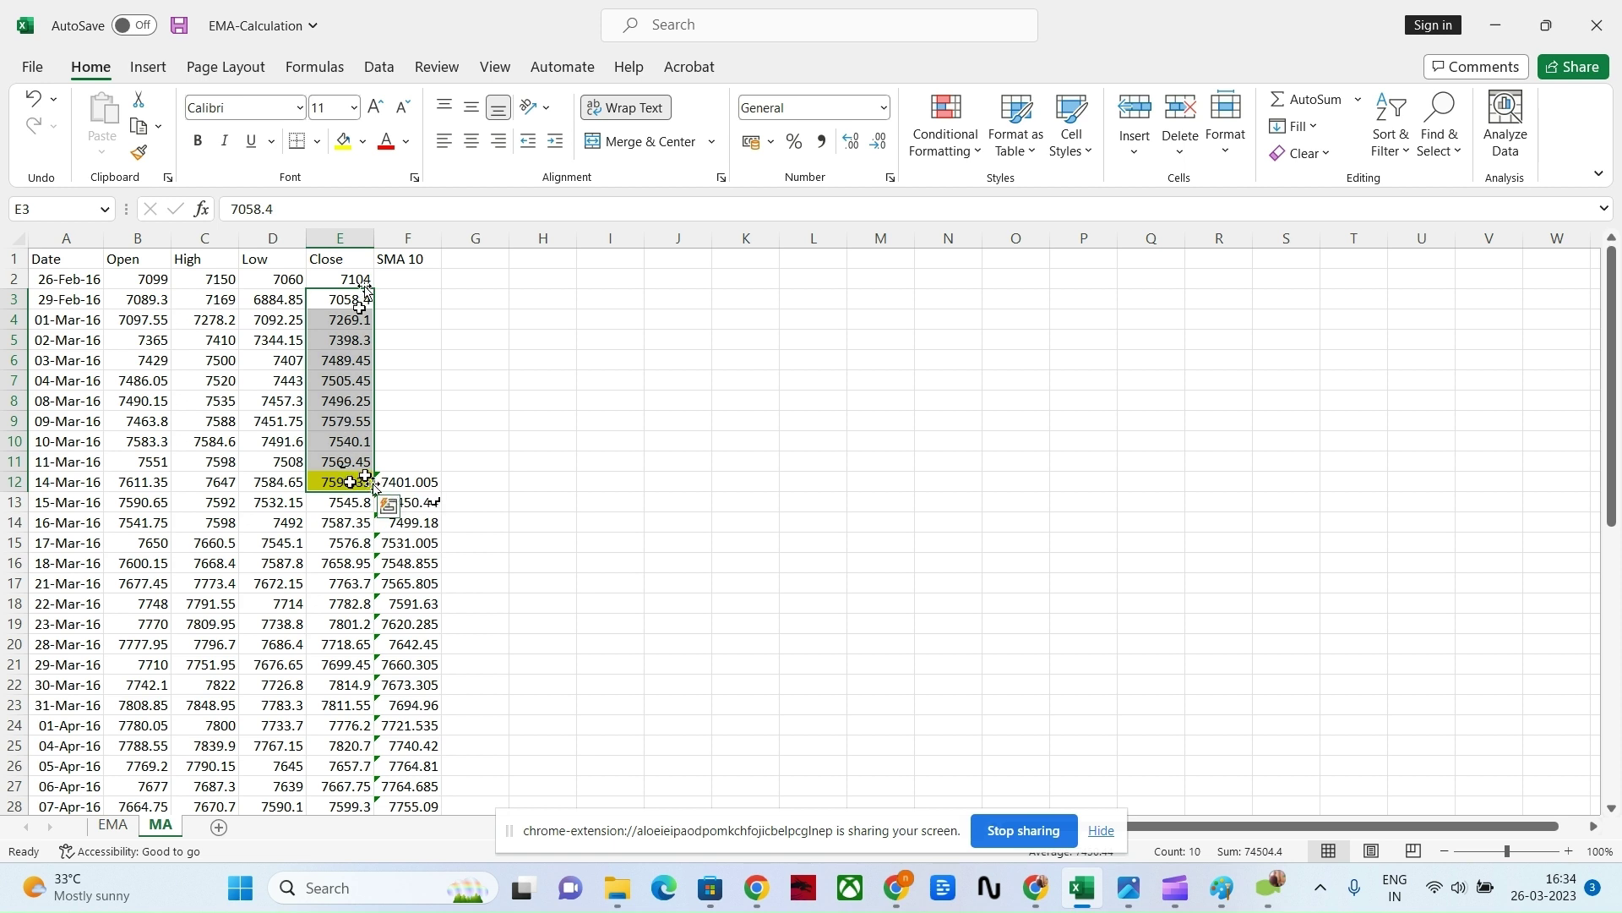
click(423, 502)
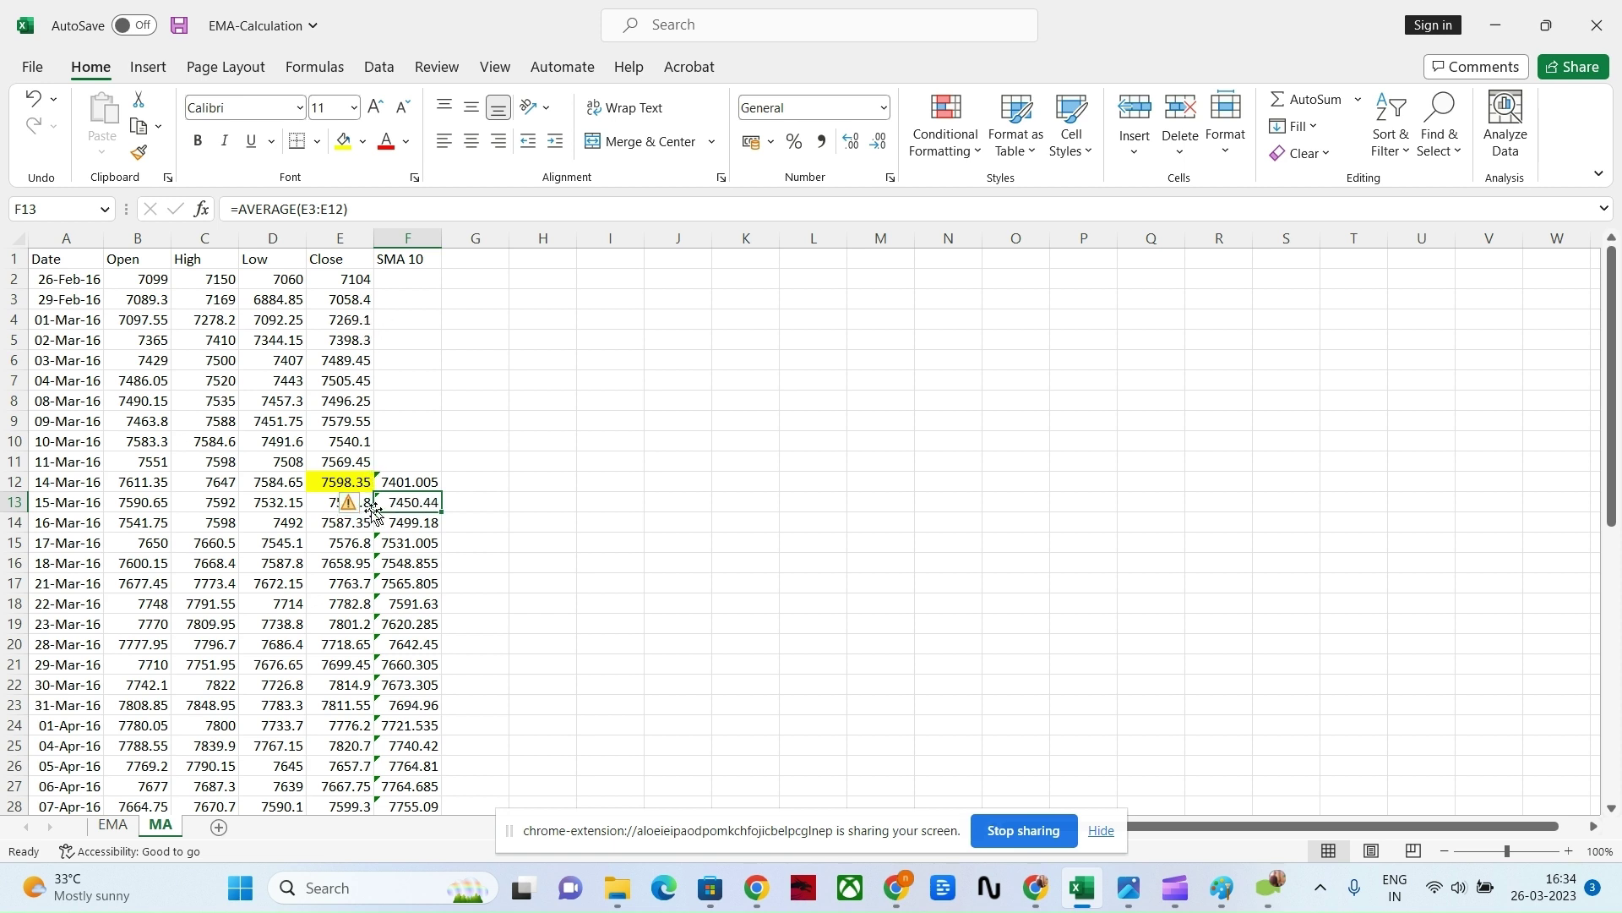
click(405, 524)
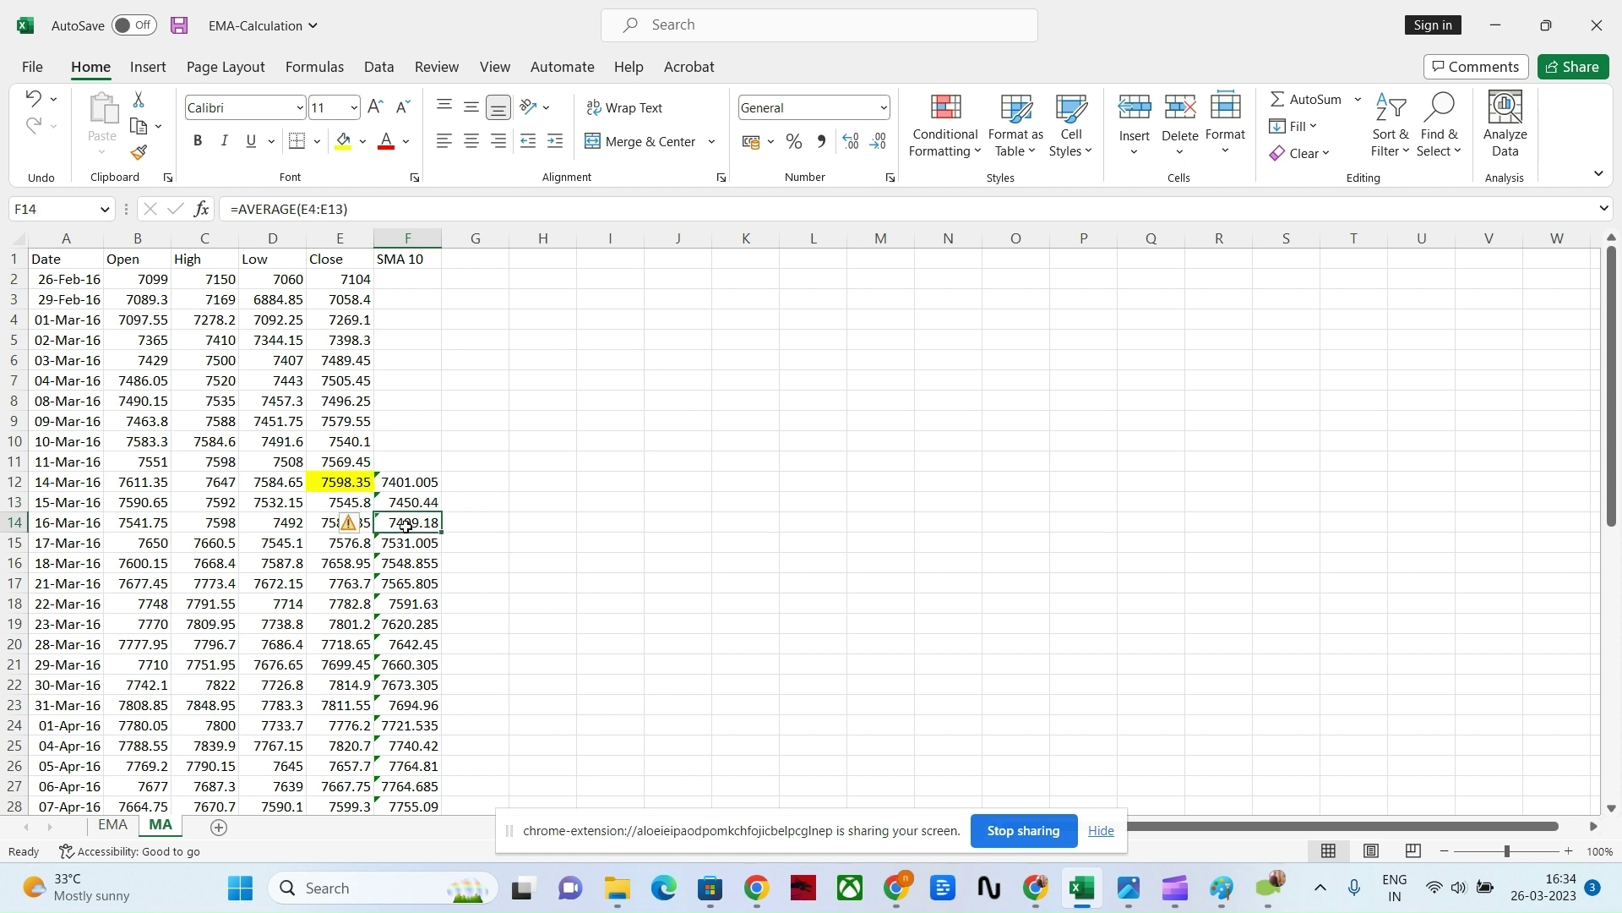
click(430, 483)
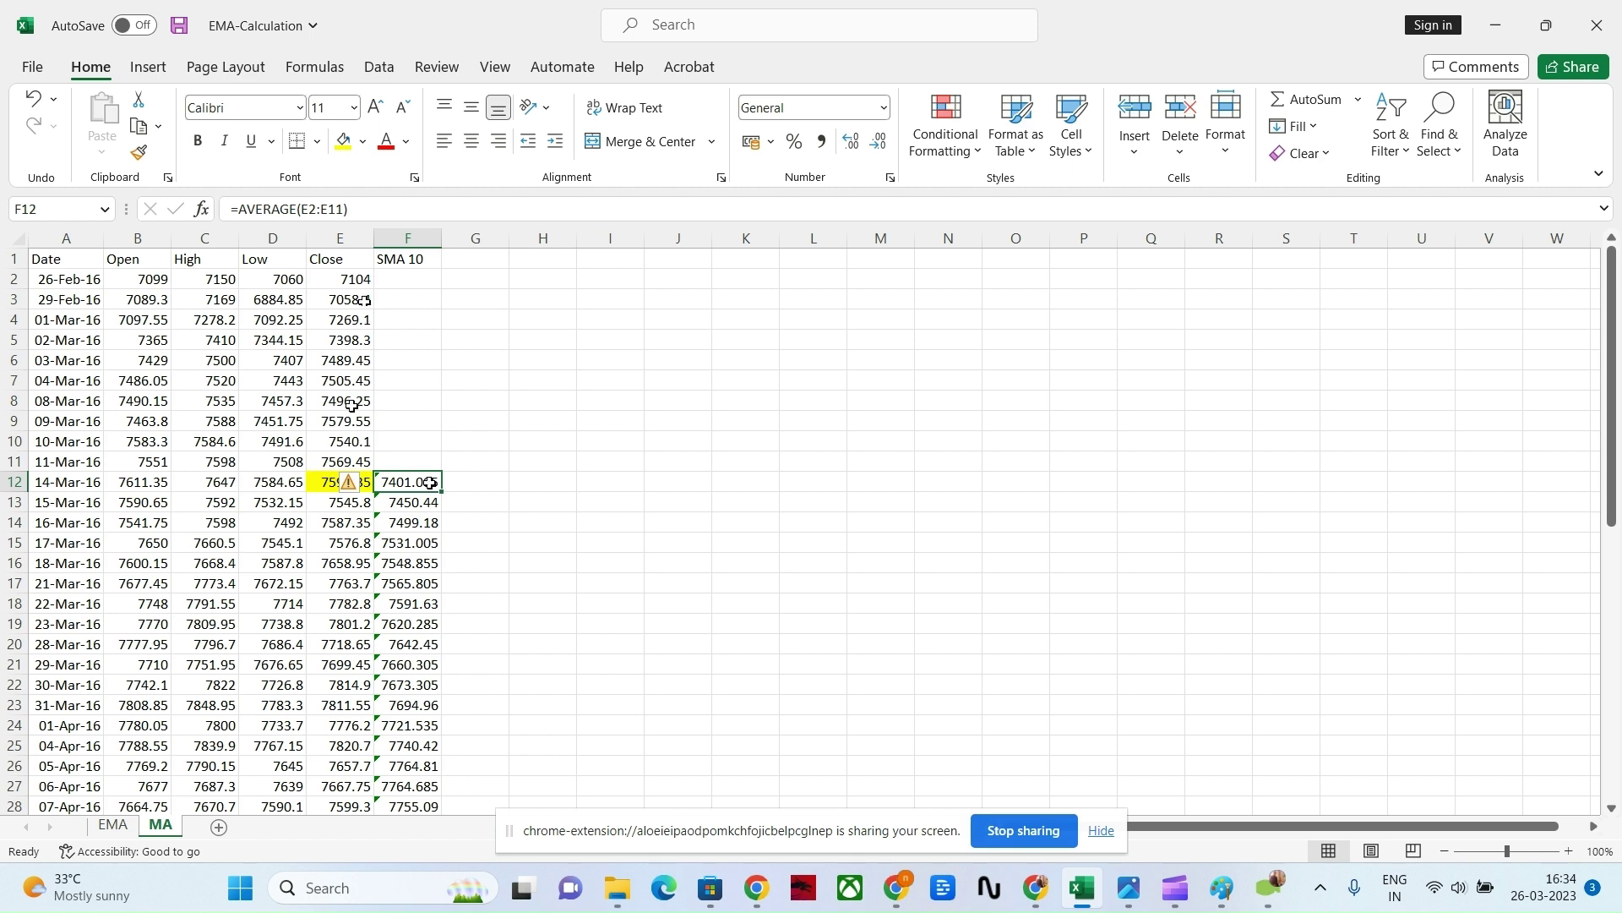
click(402, 503)
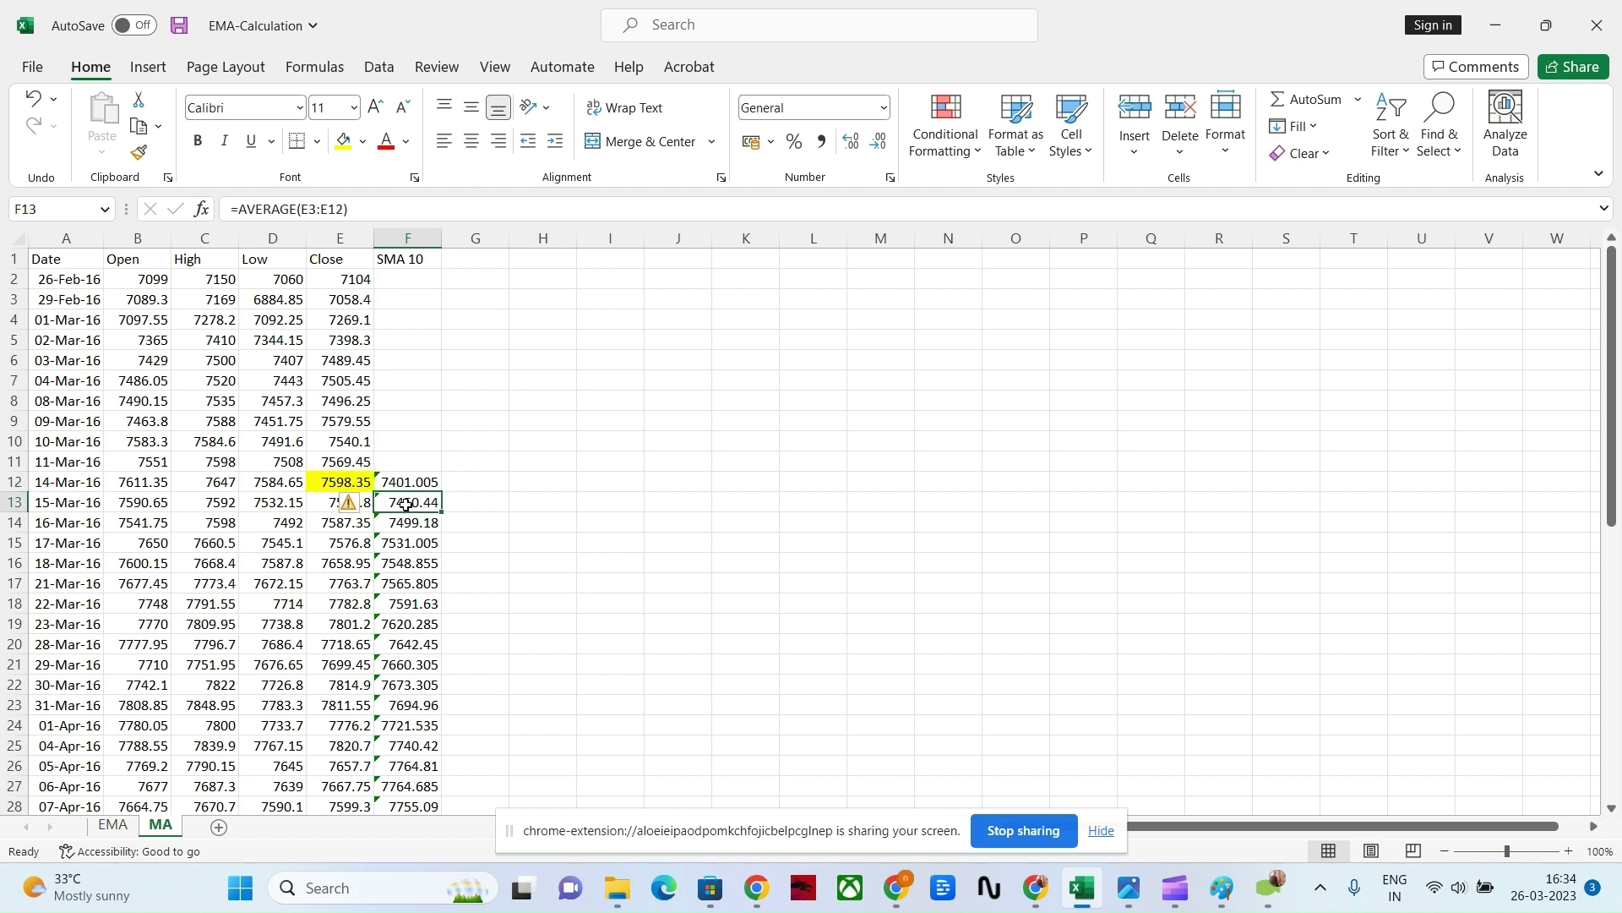
scroll(411, 517, down, 14)
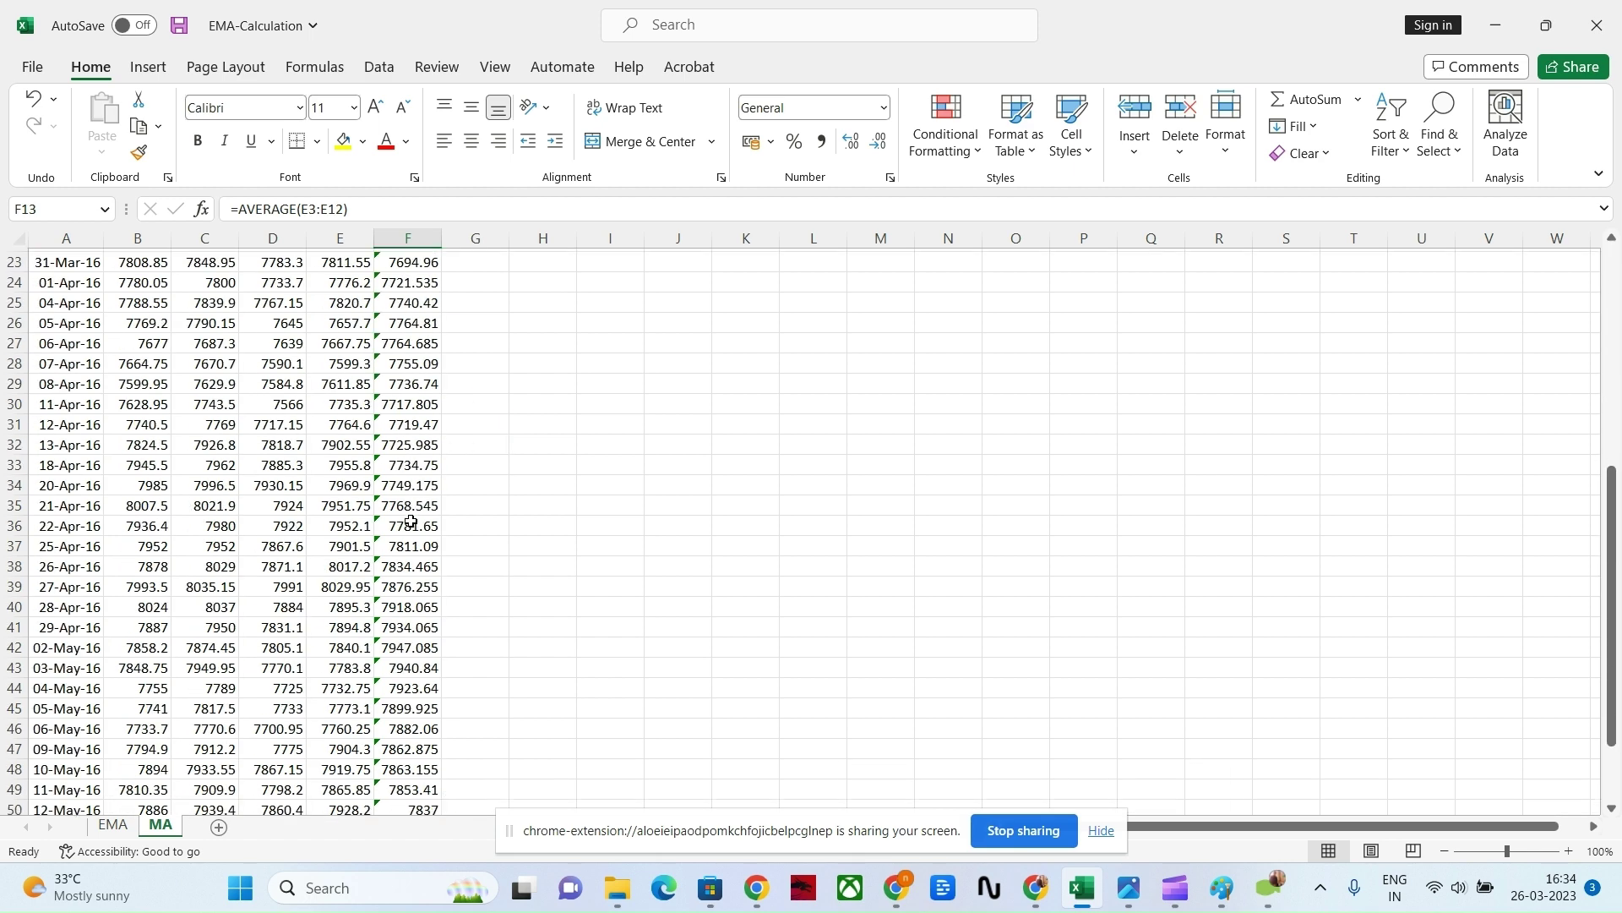
scroll(411, 521, up, 14)
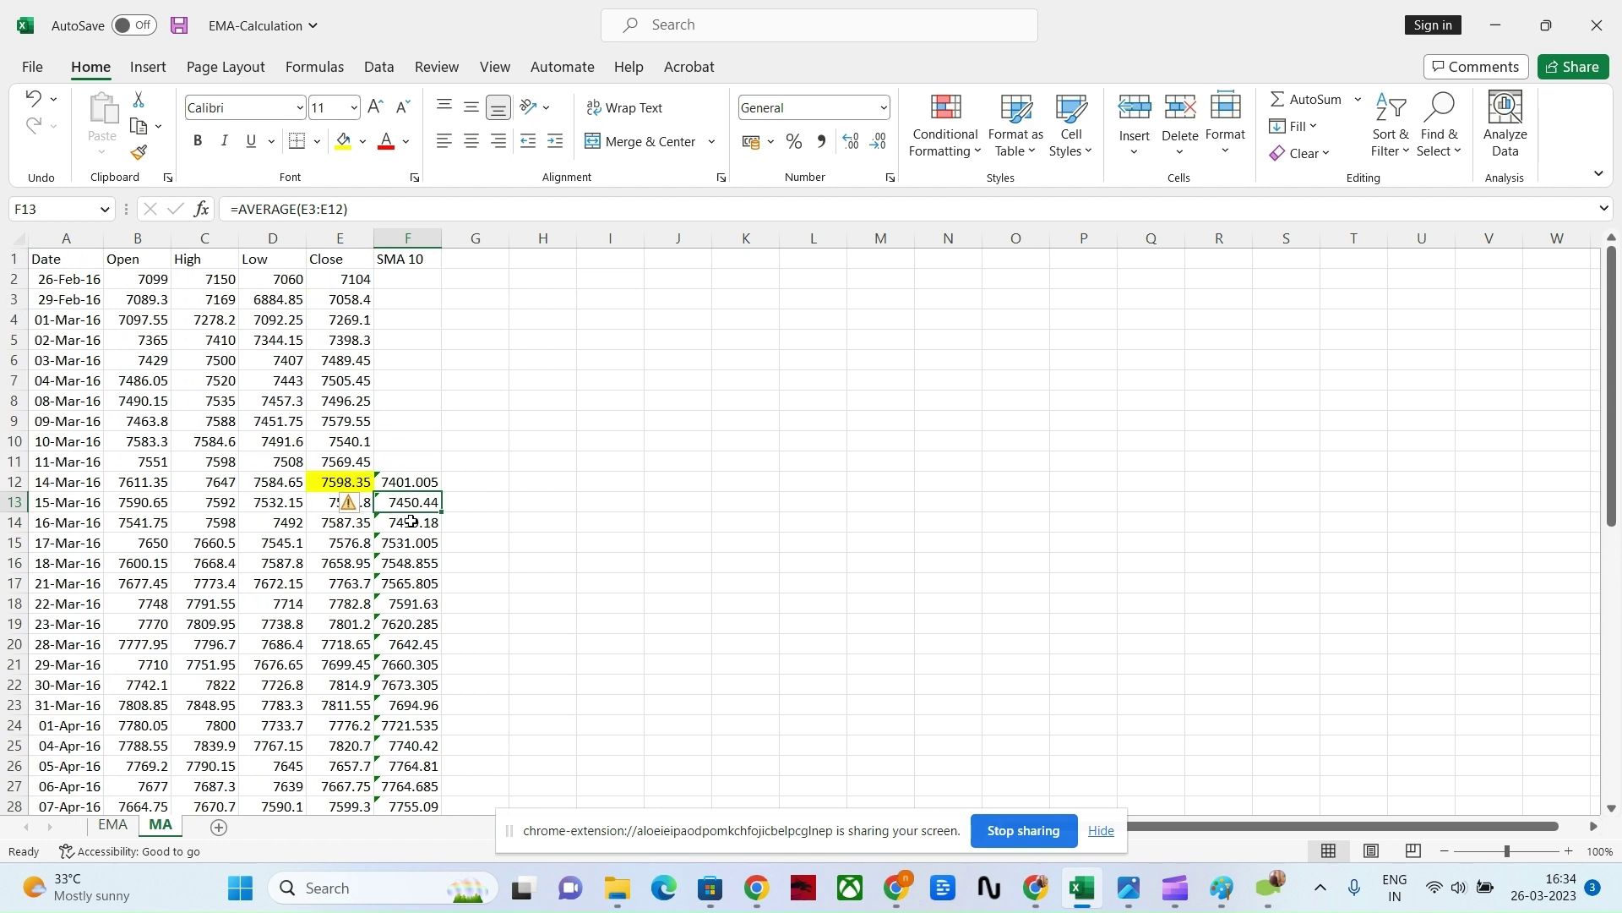
Step: Add the column header SMA 20 in cell G1, beside the SMA 10 column
click(474, 260)
text(S)
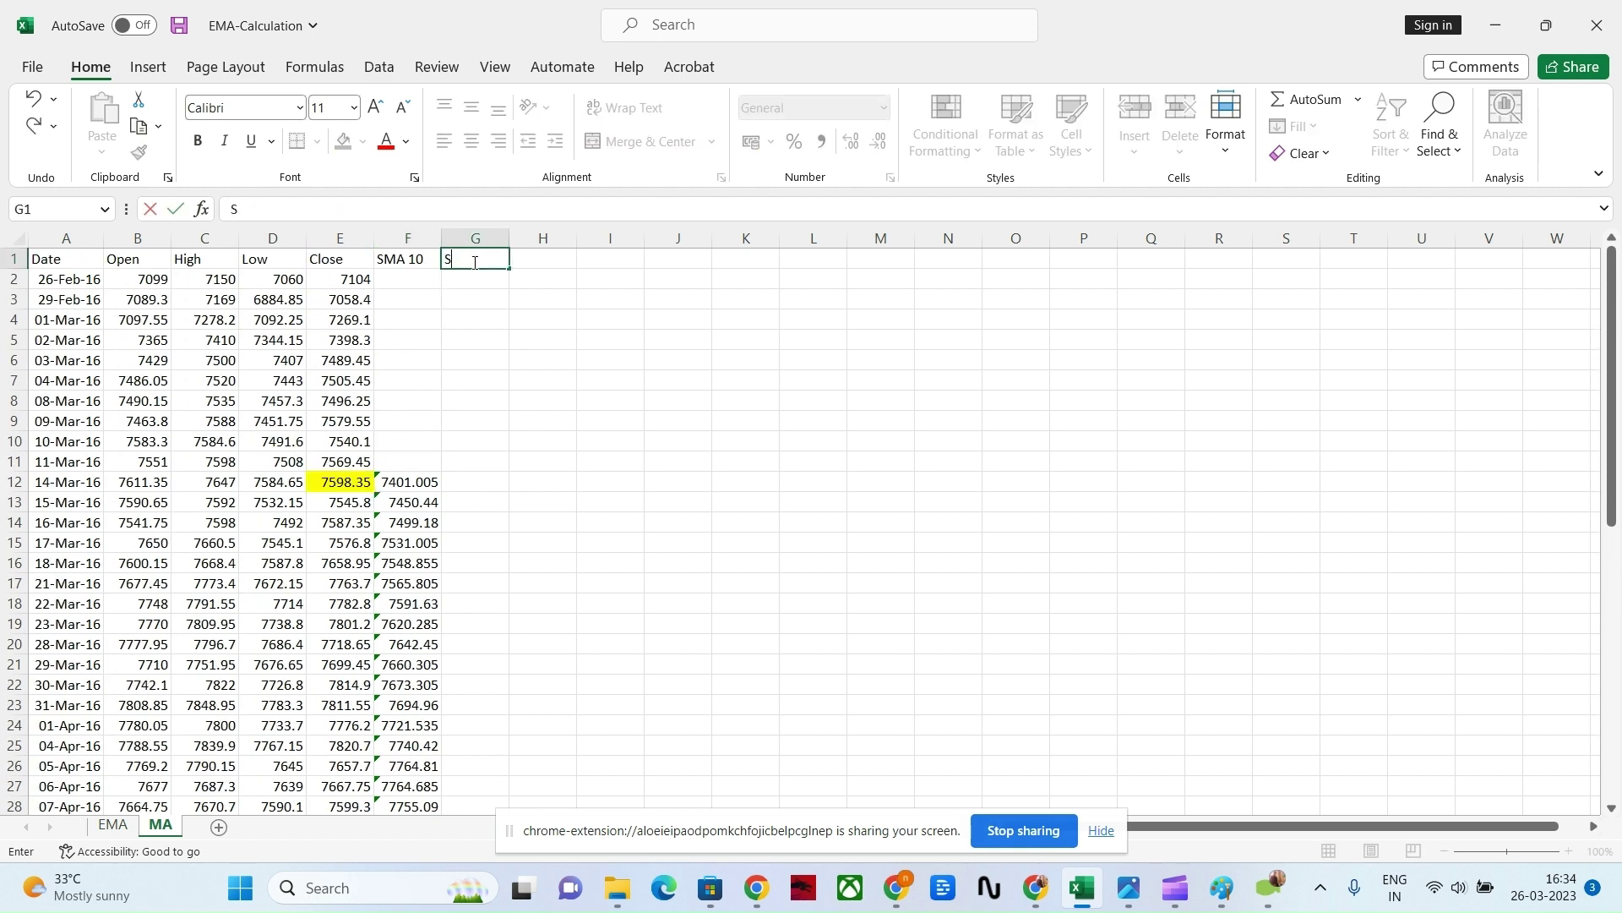
text(MA 20)
Step: Mark the row after the first twenty closing prices by filling cell F22 with yellow
drag(353, 280, 370, 665)
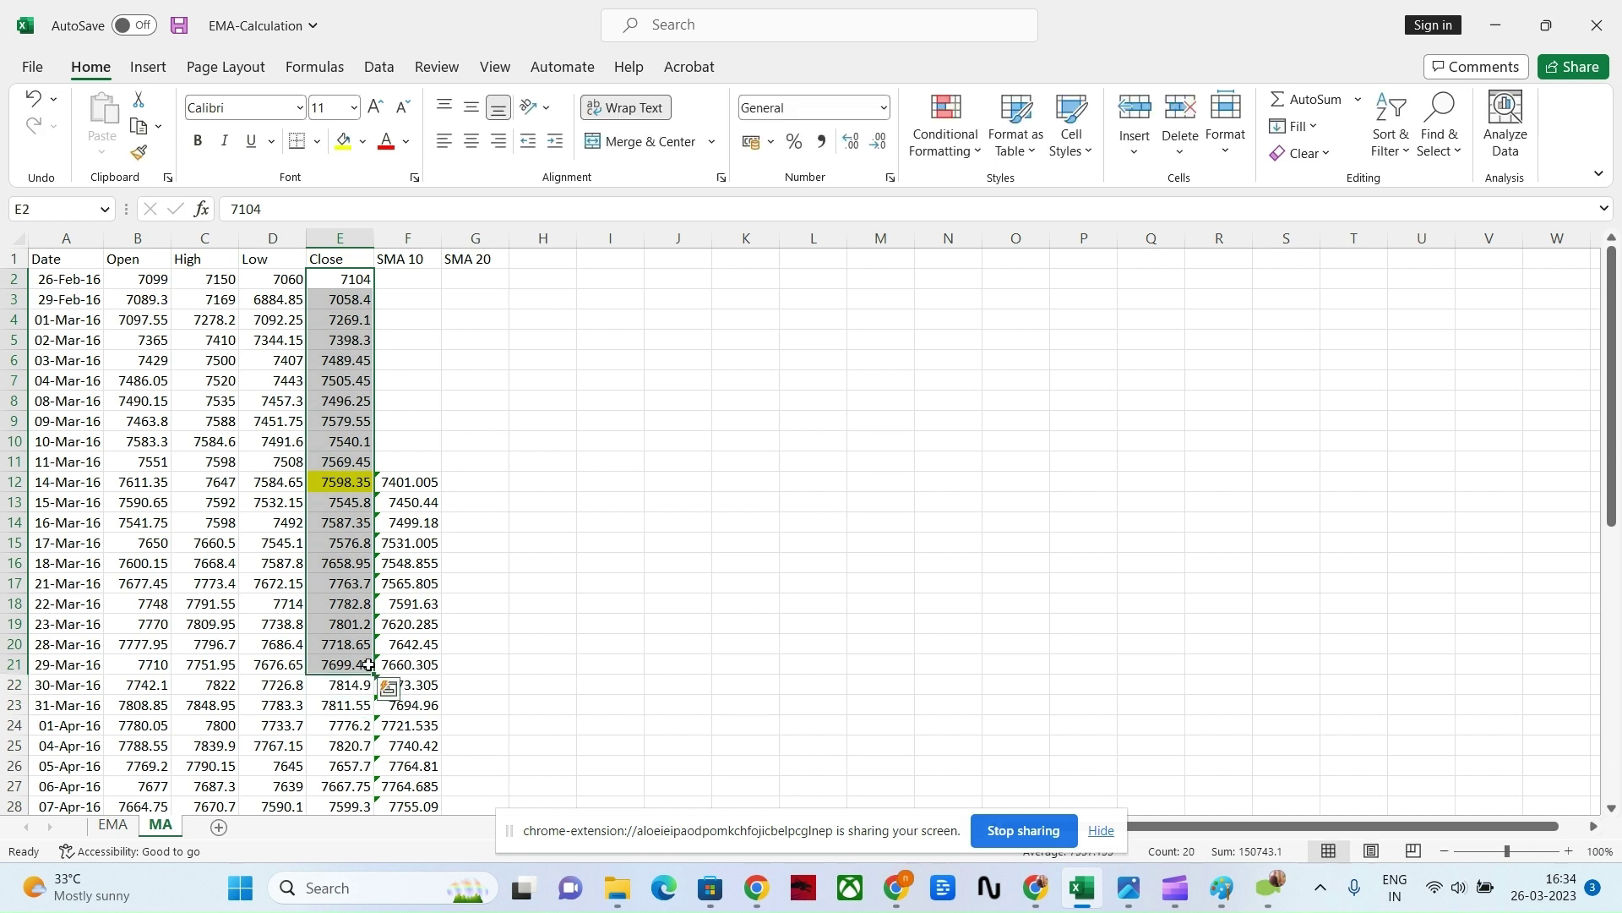
click(418, 686)
click(343, 142)
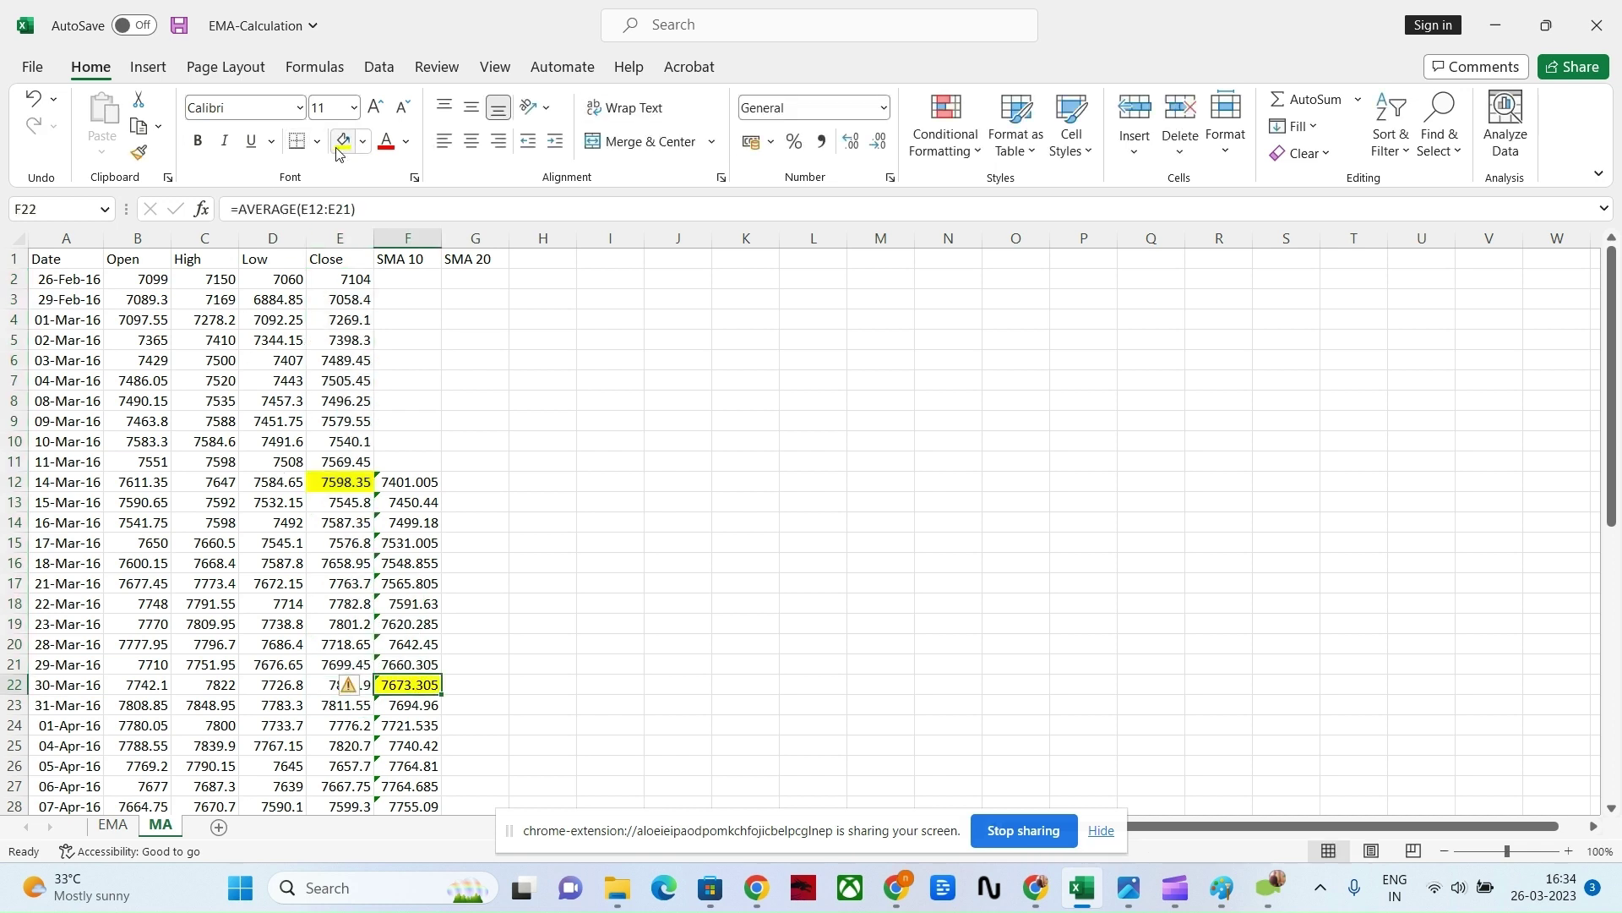
Step: Enter the formula =AVERAGE(E2:E21) in cell G22 to average the twenty preceding closing prices
click(465, 685)
text(=)
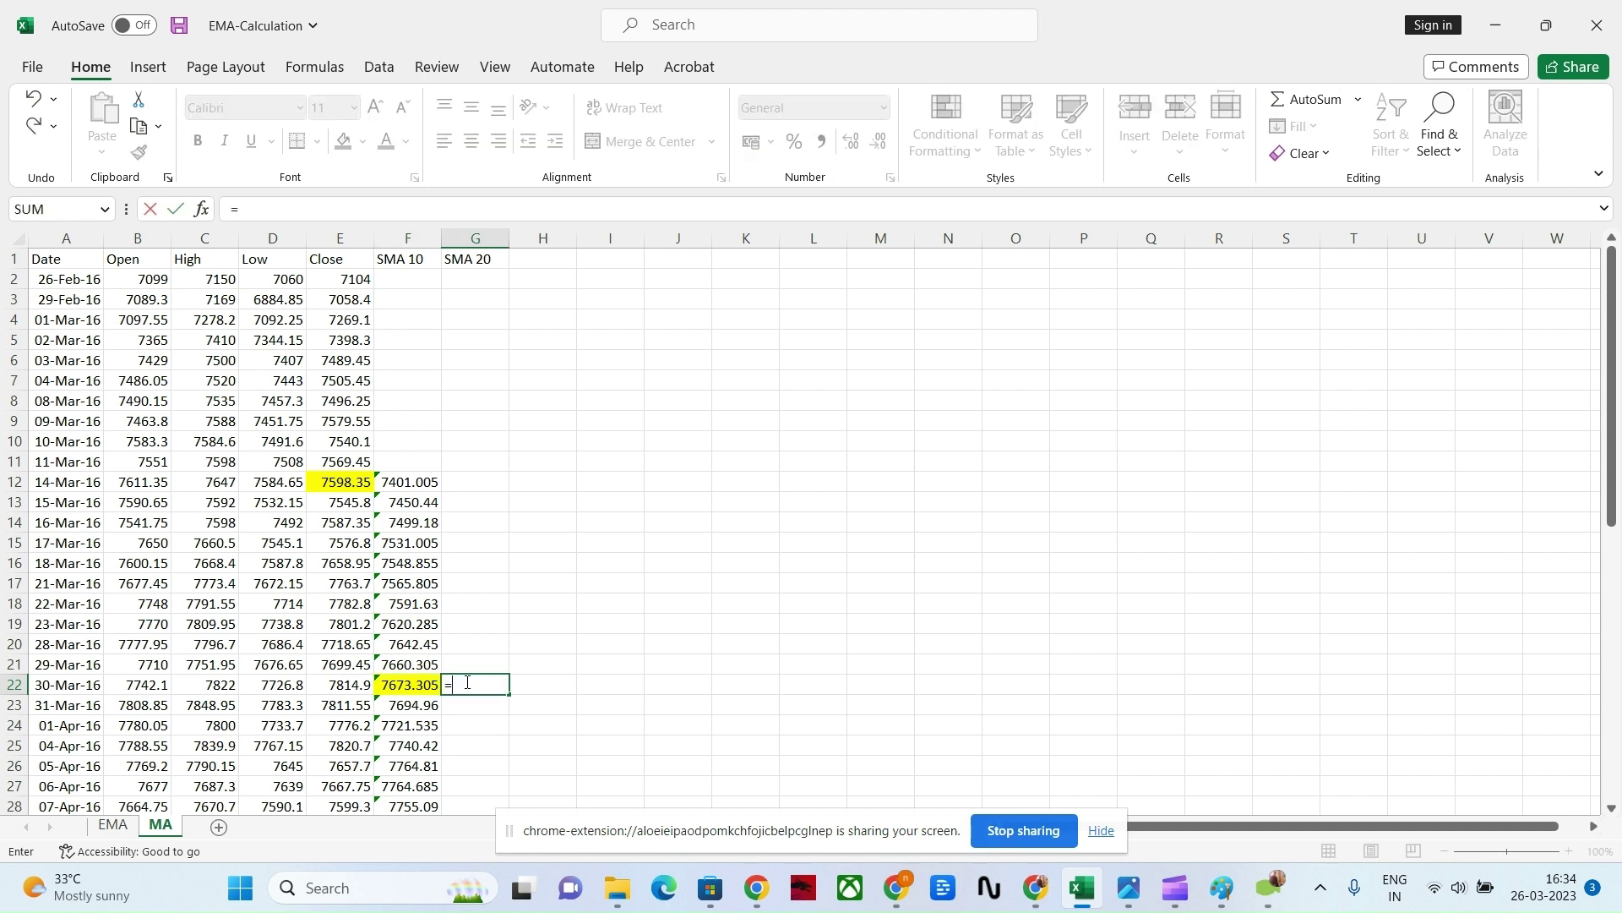
text(aver)
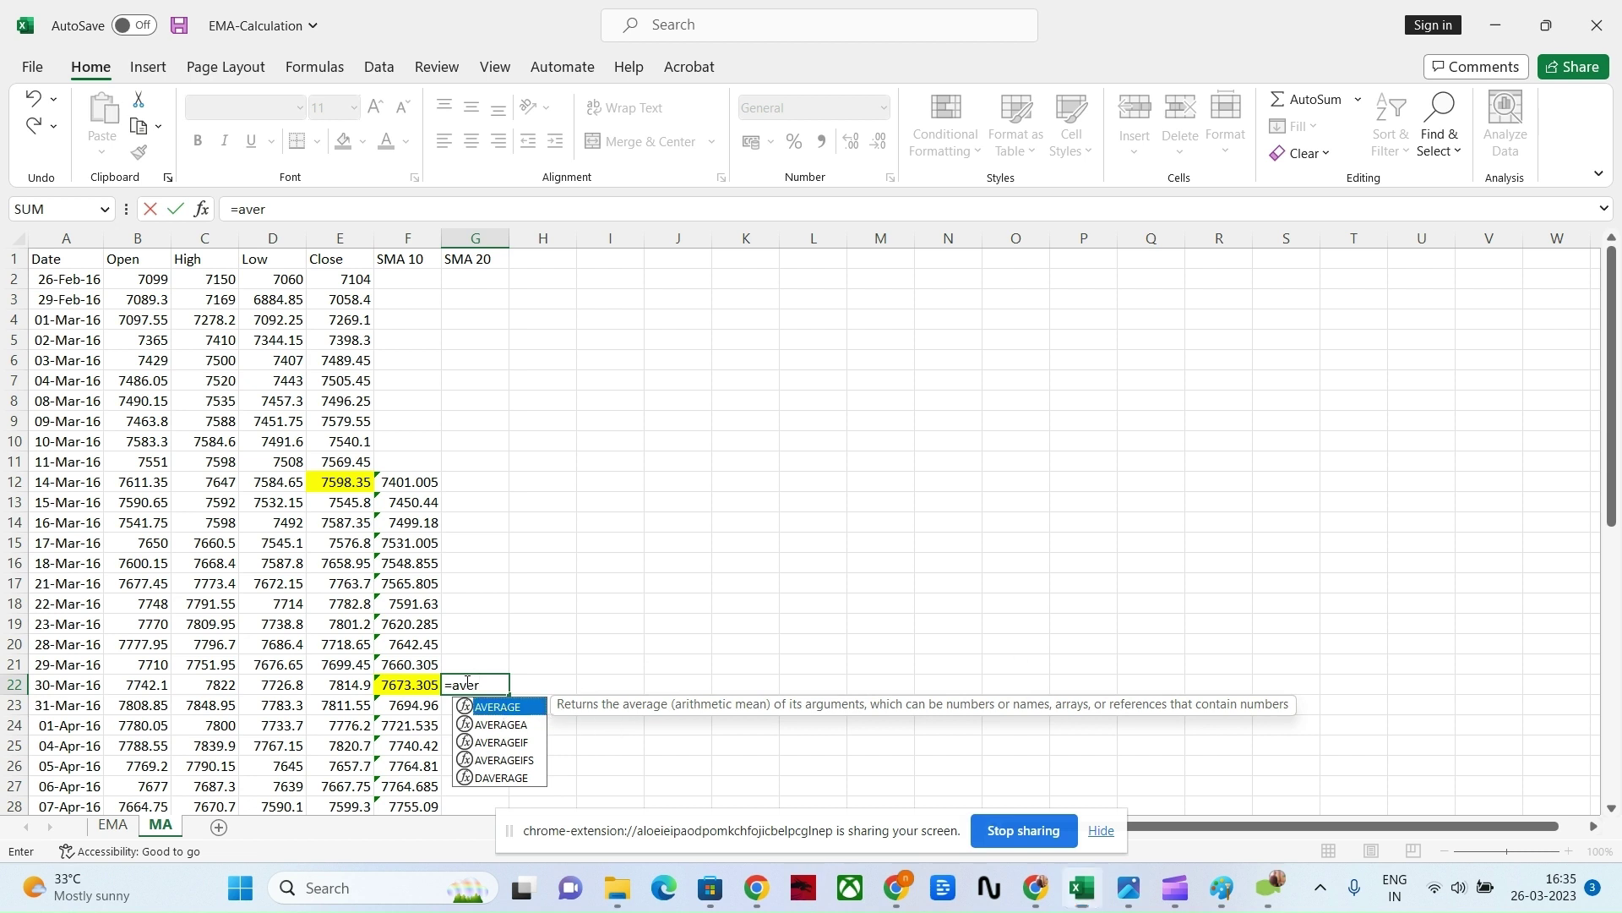
double_click(507, 708)
drag(359, 281, 324, 664)
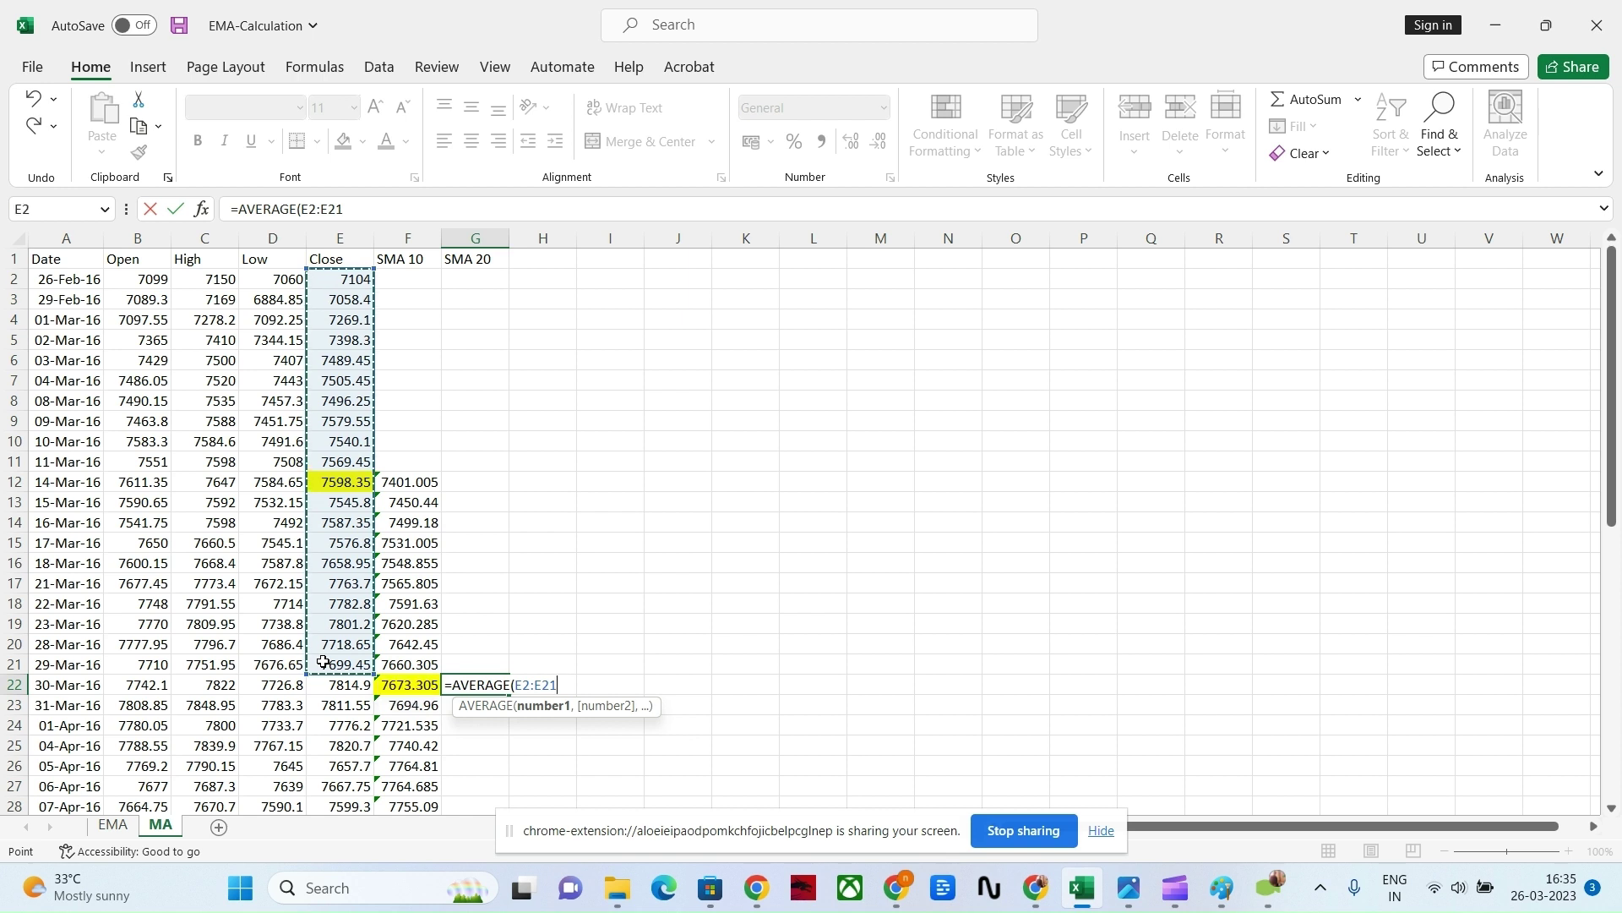
key(Return)
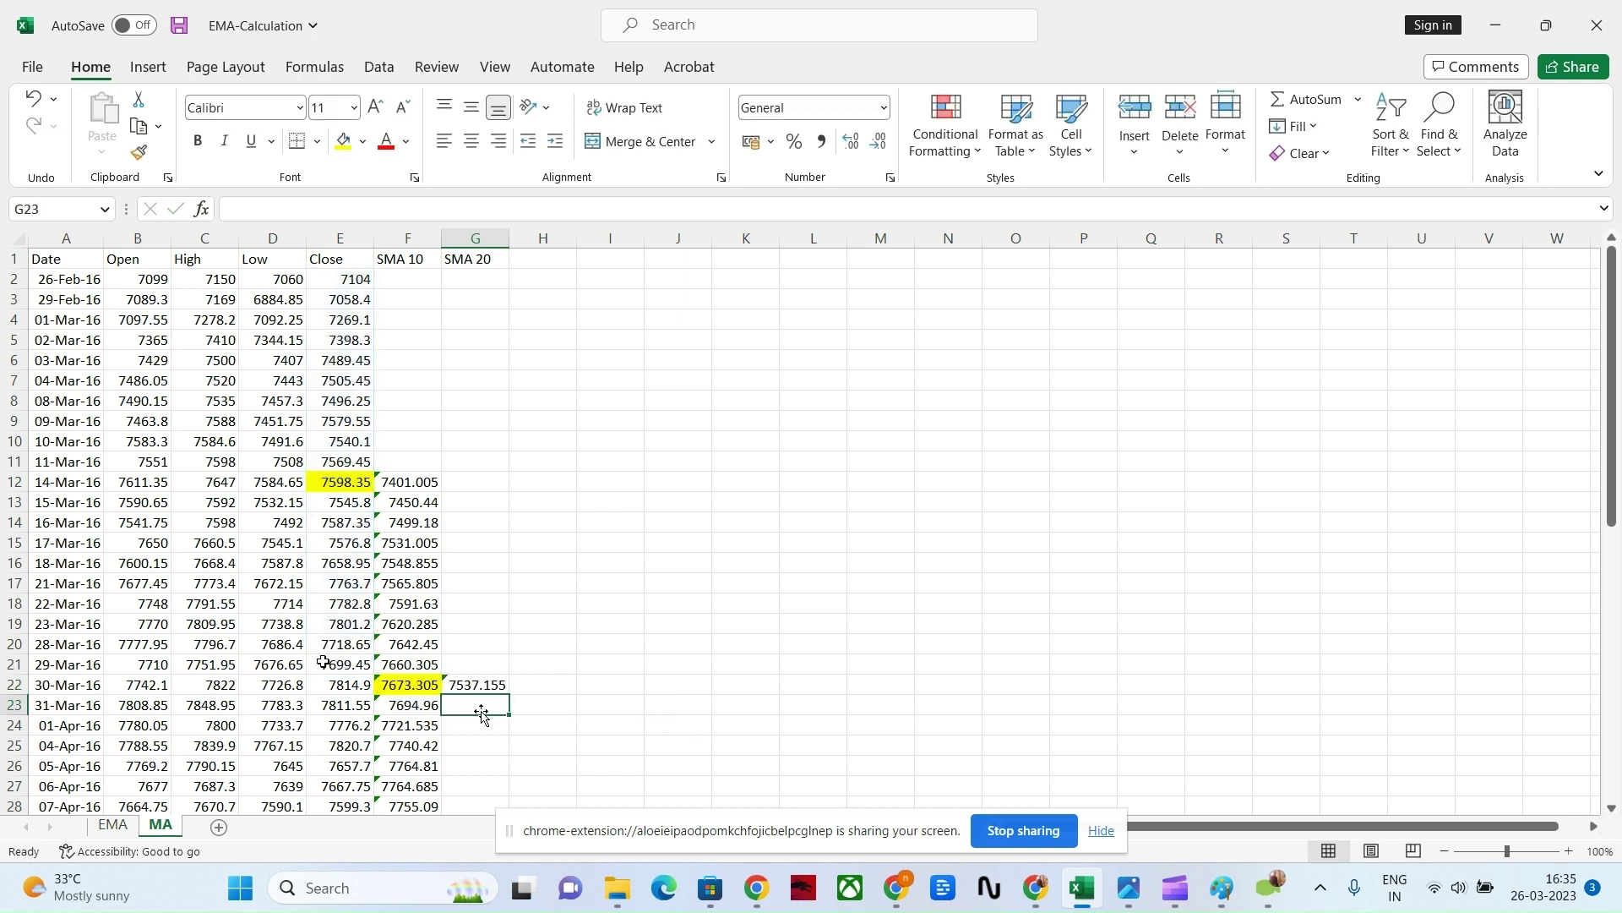
Step: Hide the screen-sharing notice and compare the 30-Mar-16 closing price with the SMA 10 and SMA 20 values in row 22
mouse_move(340, 683)
mouse_down()
mouse_move(376, 681)
mouse_move(360, 687)
mouse_up()
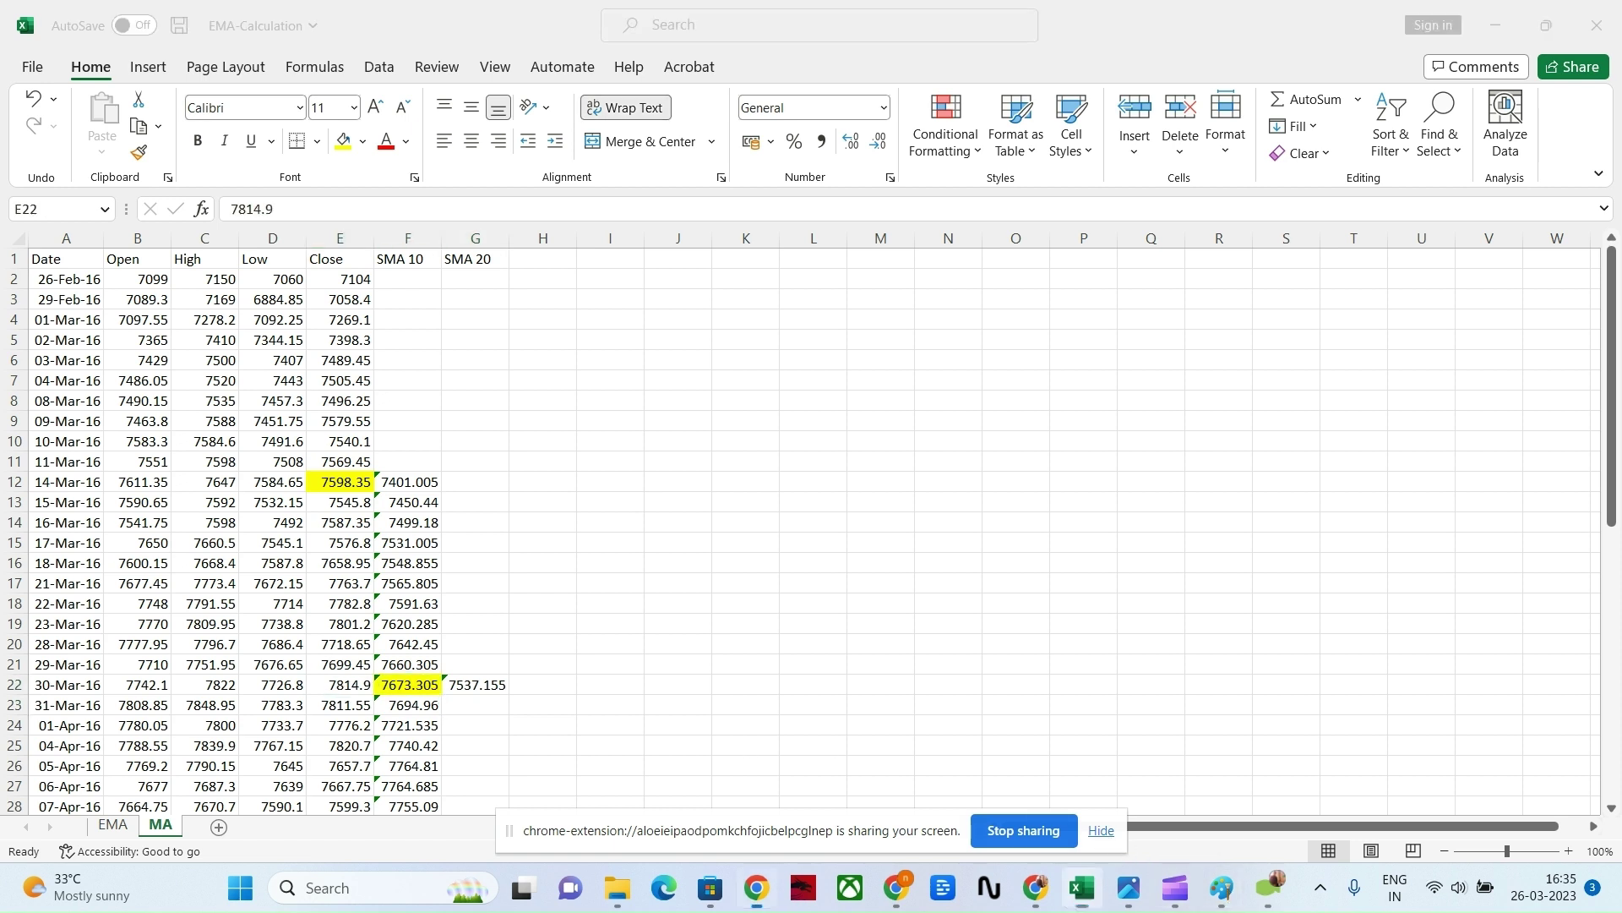
click(1103, 834)
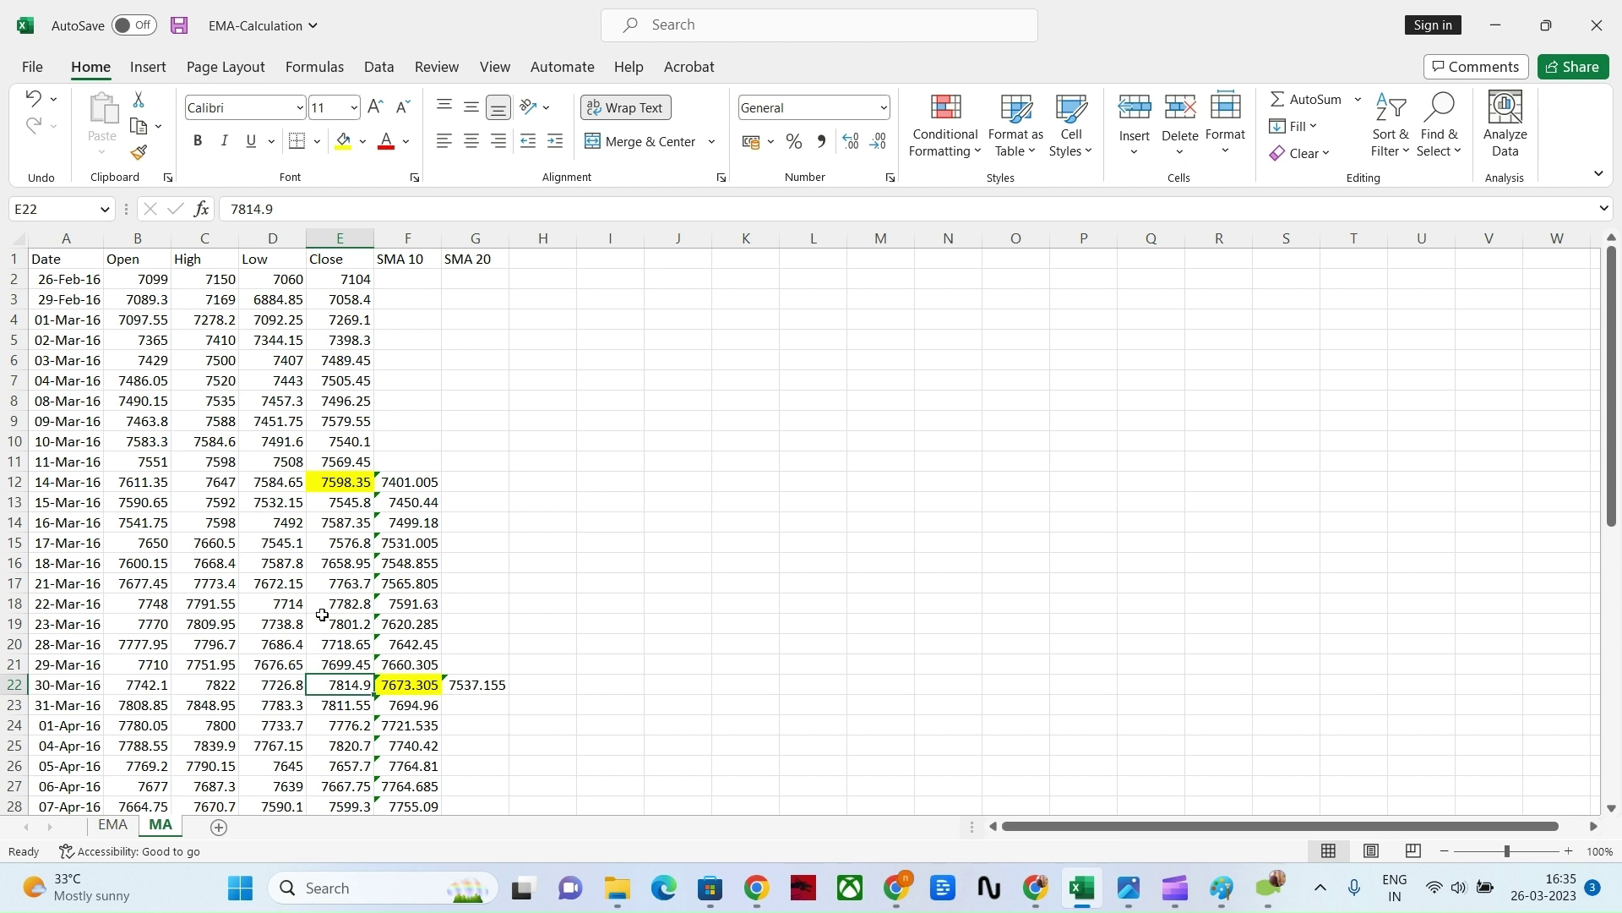
click(420, 685)
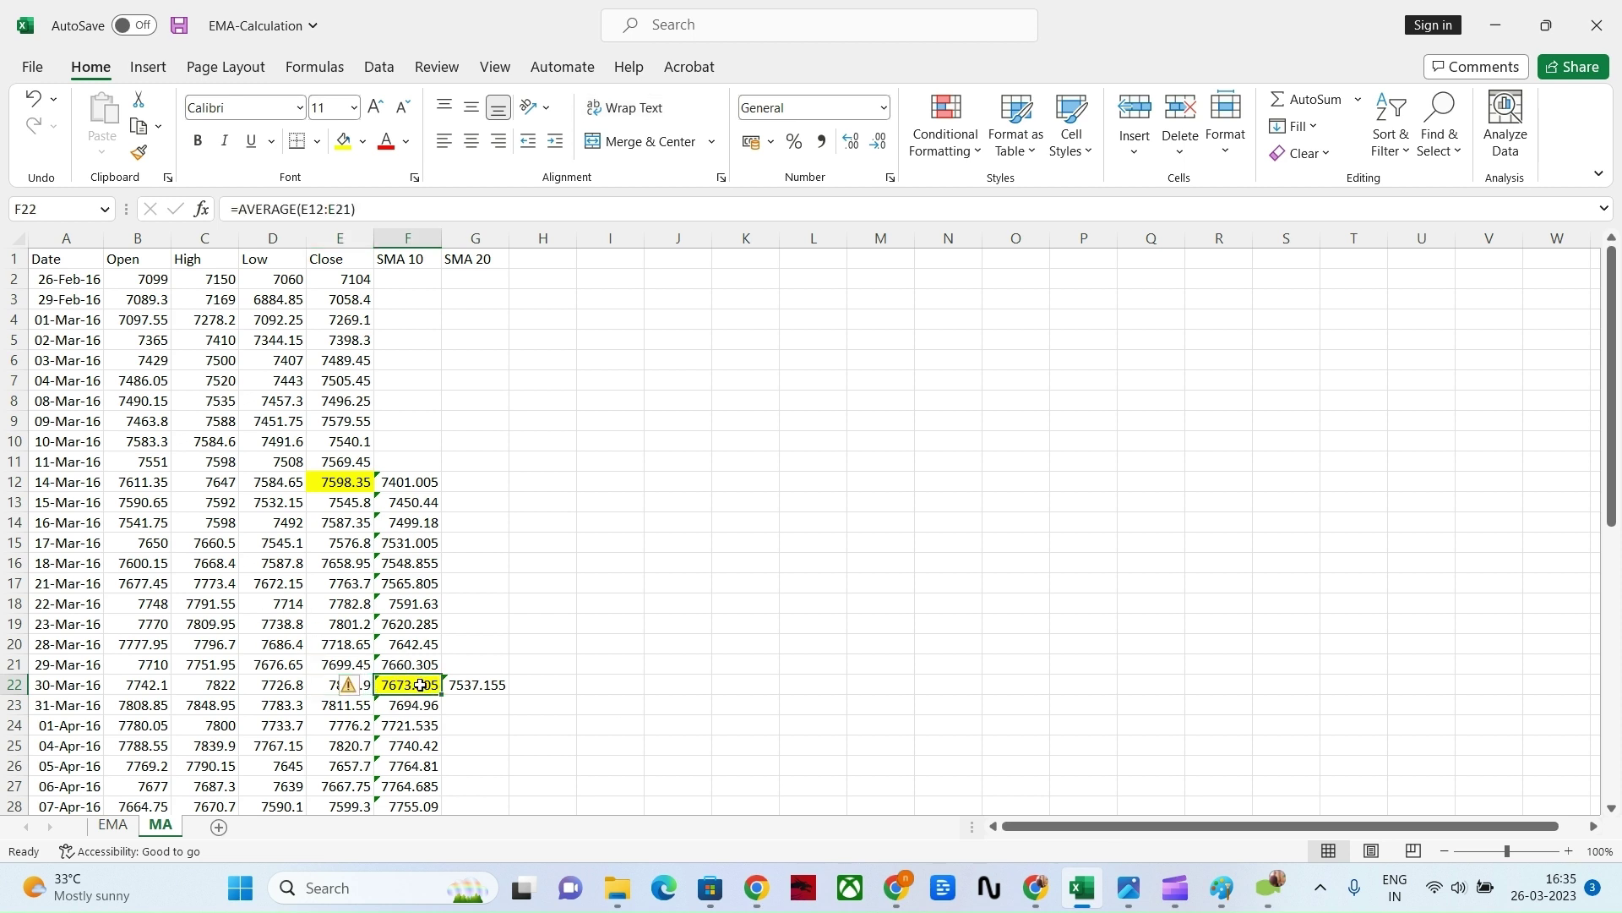
click(461, 684)
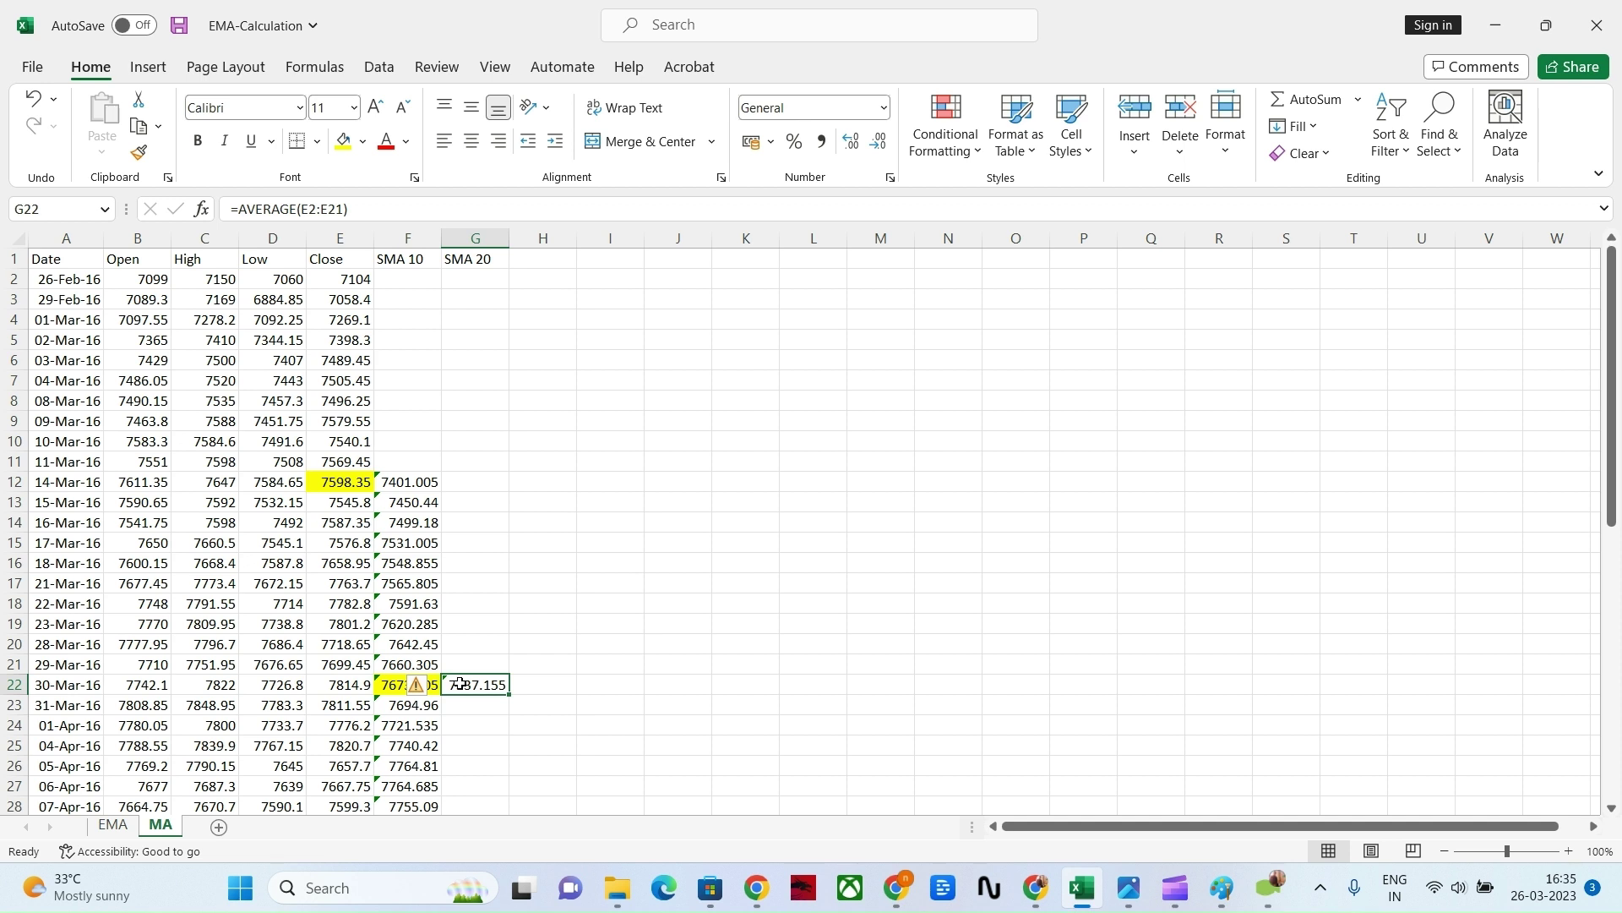
click(468, 599)
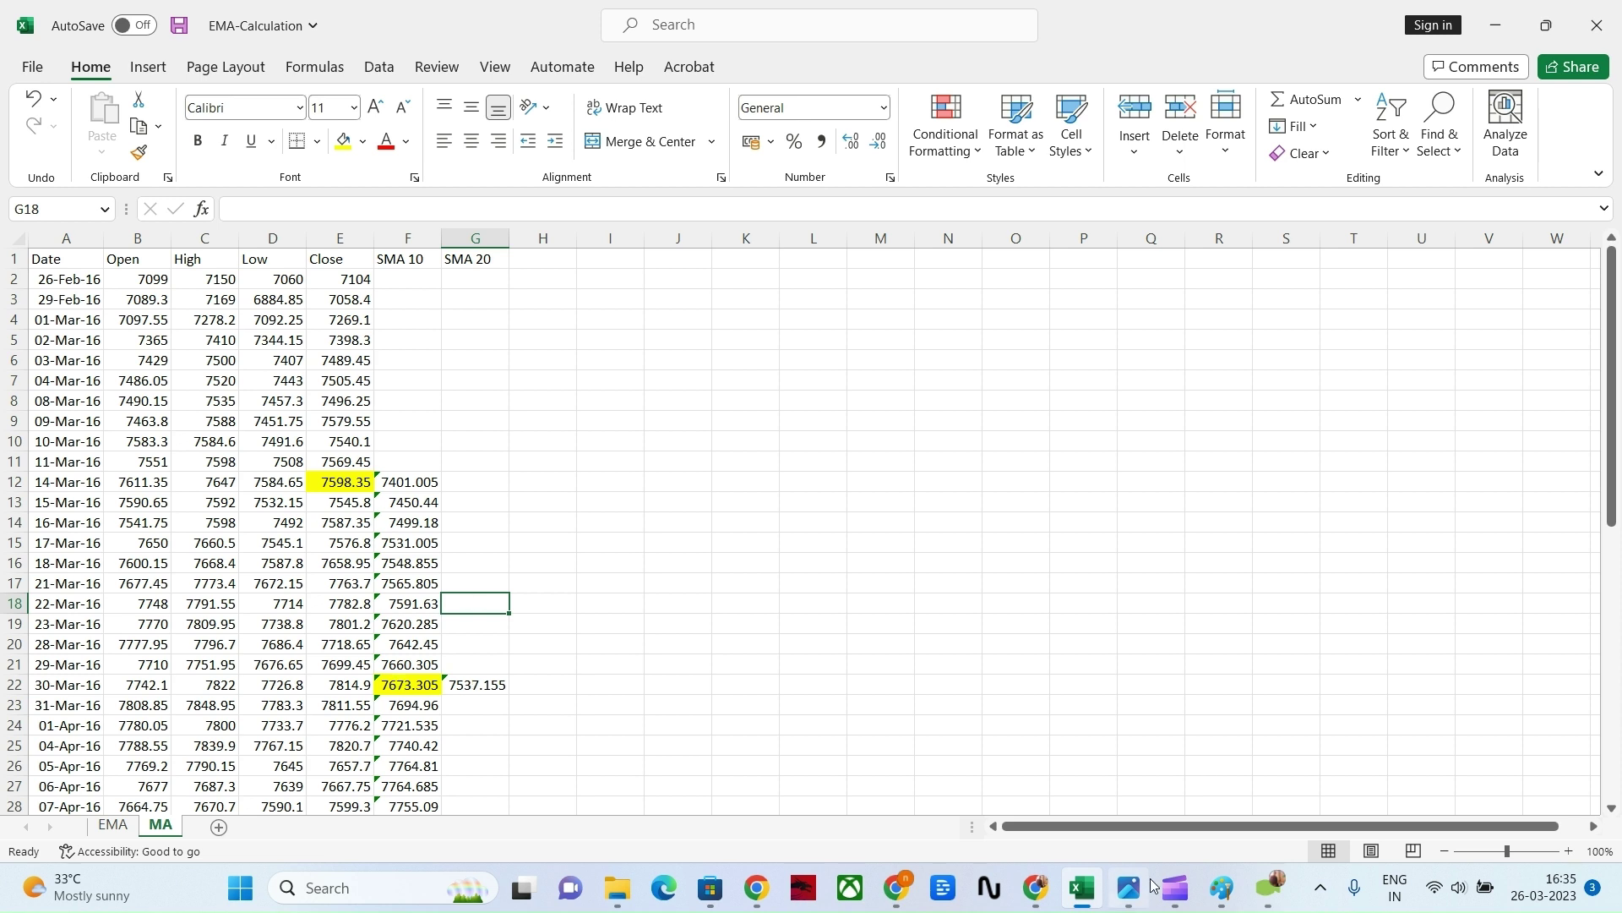
Step: Switch to the TradingView Nifty 50 chart in Chrome to view the moving average lines, and return to the Excel workbook
click(1018, 905)
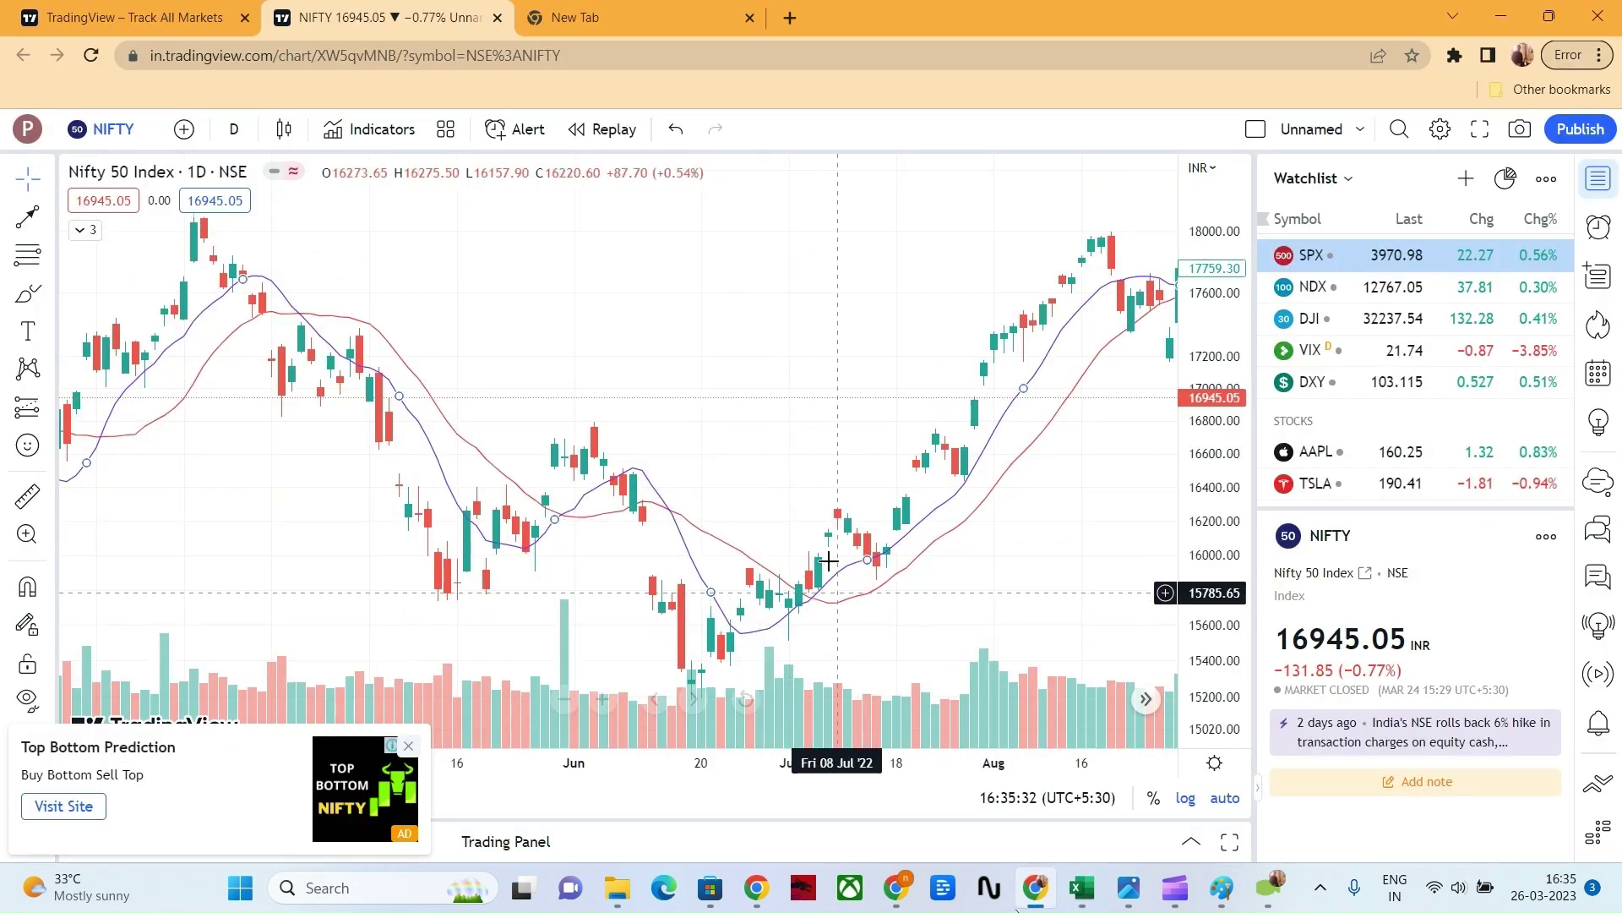
mouse_move(1041, 887)
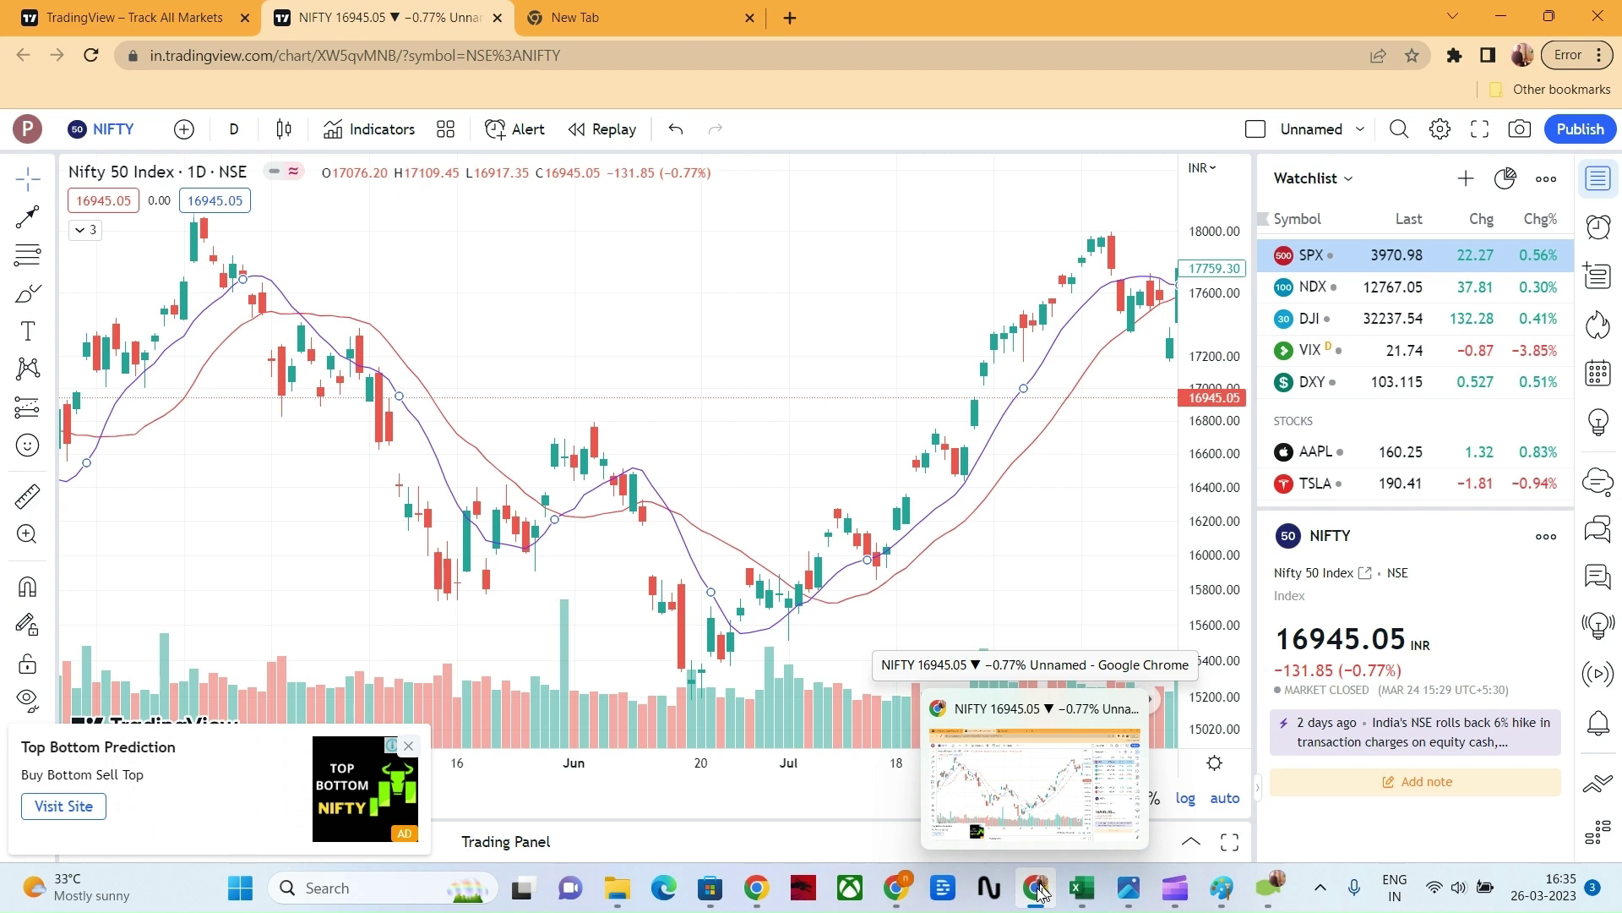
click(1041, 892)
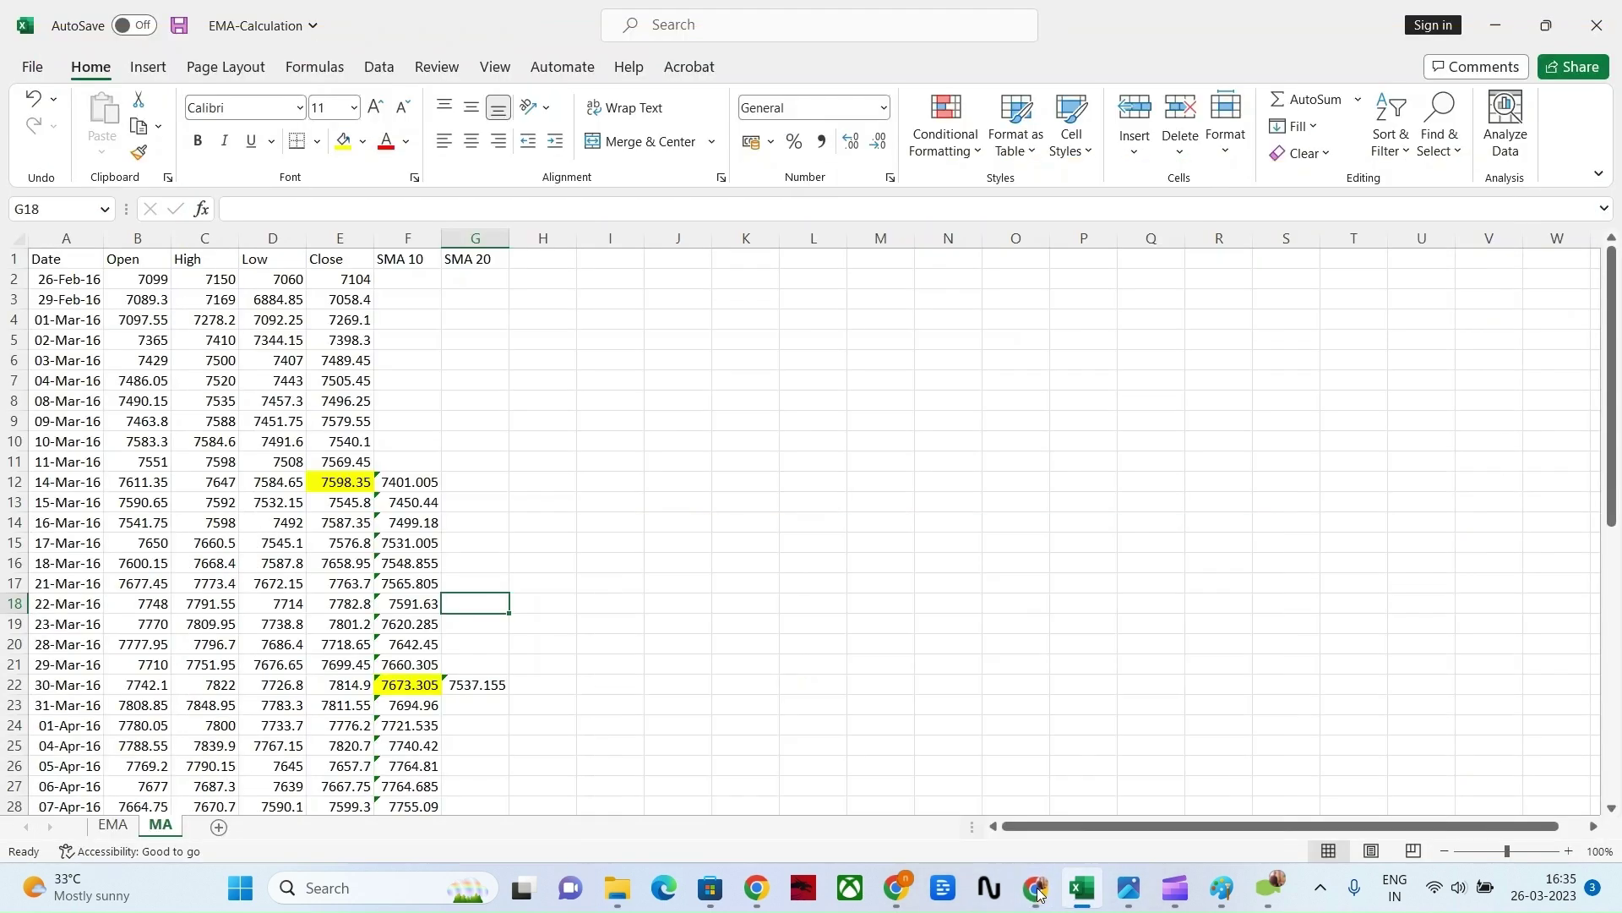
Step: Open the EMA sheet and examine the period in F2 and the multiplier formula in F3
click(111, 828)
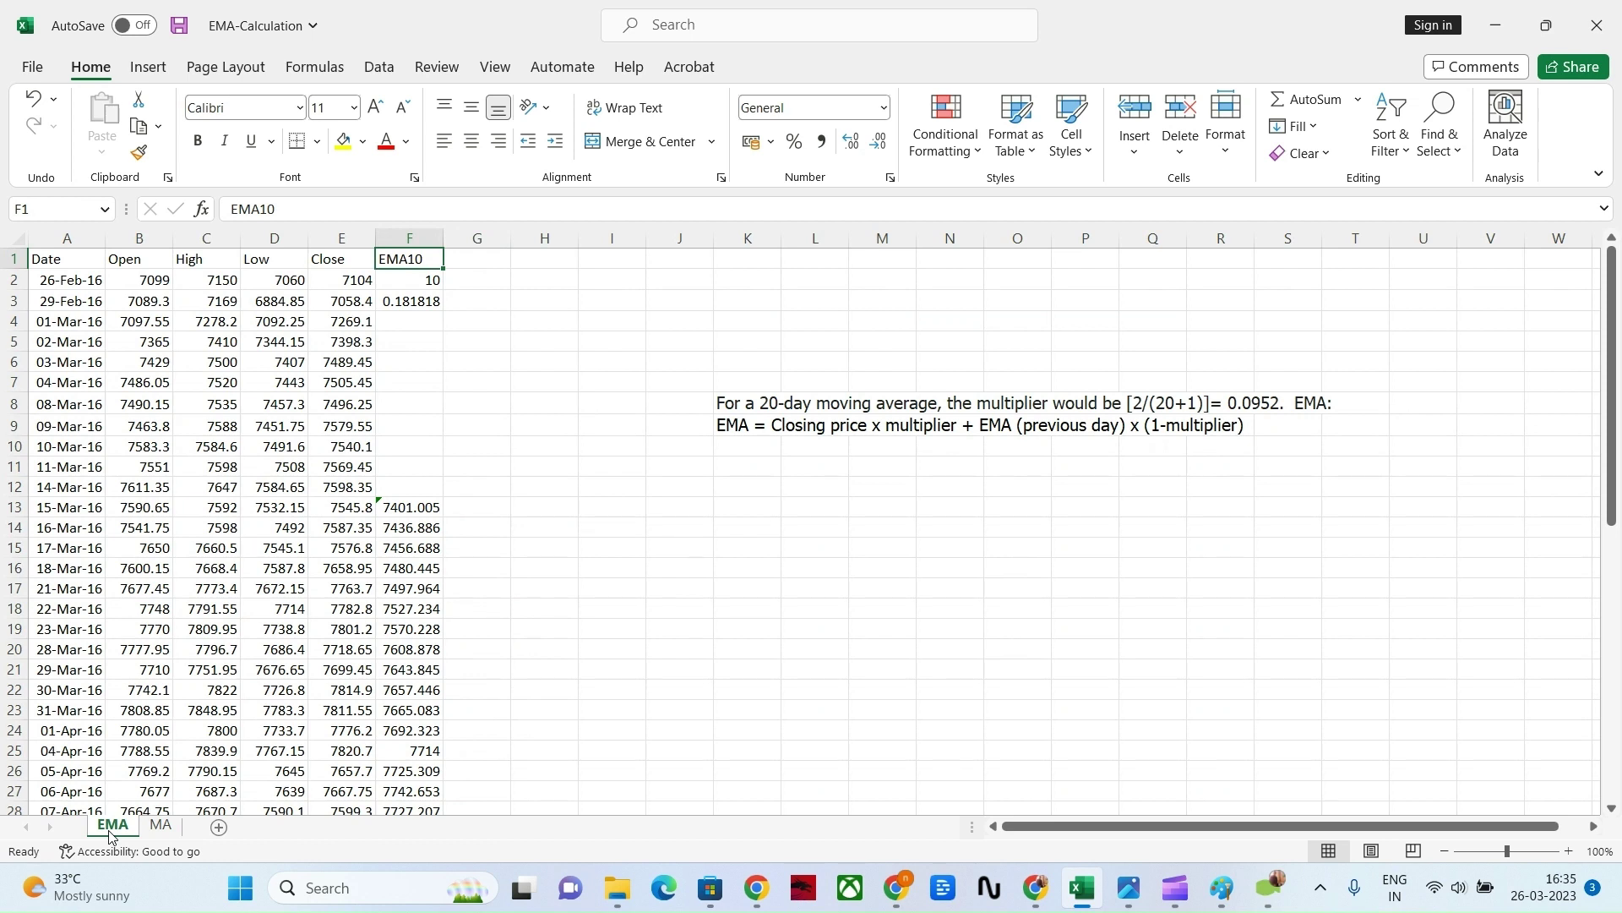
click(424, 302)
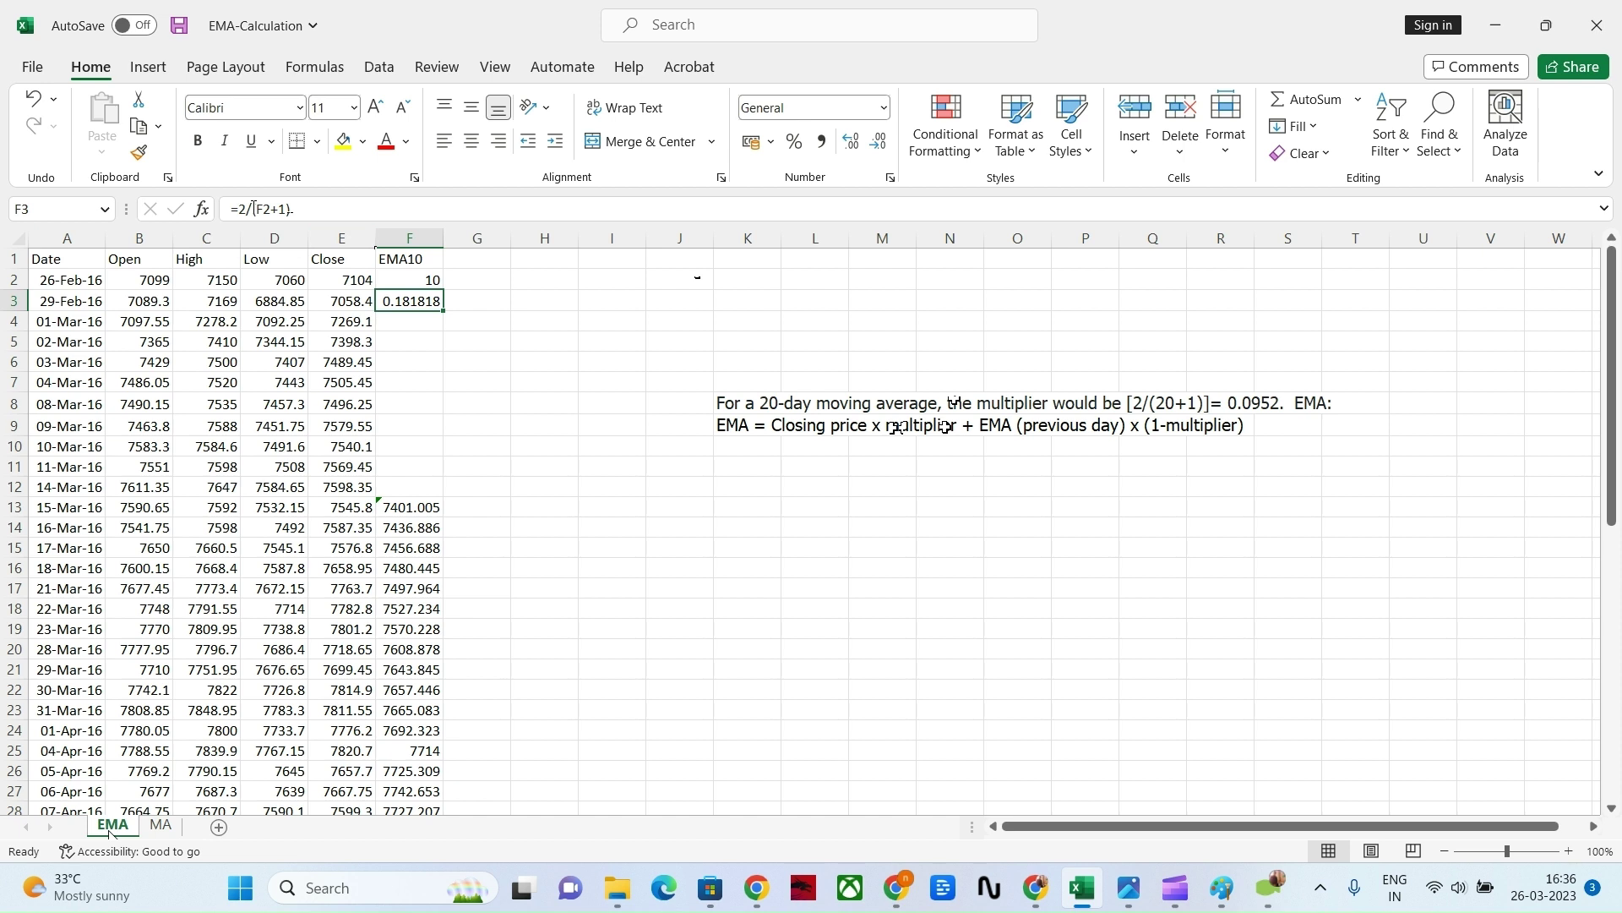
click(413, 277)
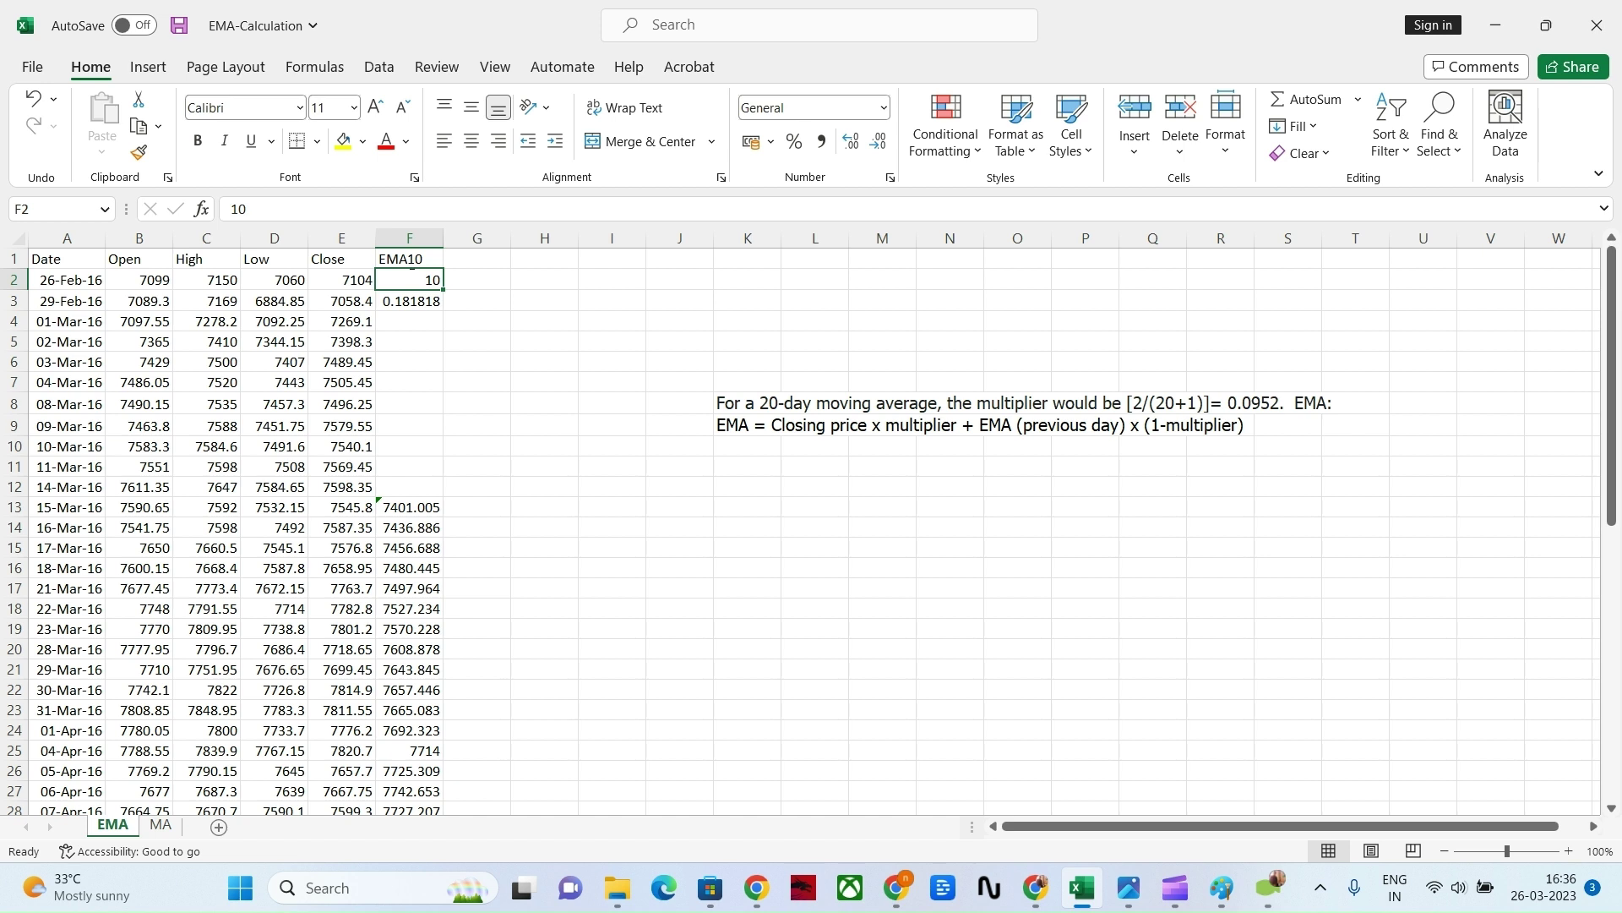
click(418, 297)
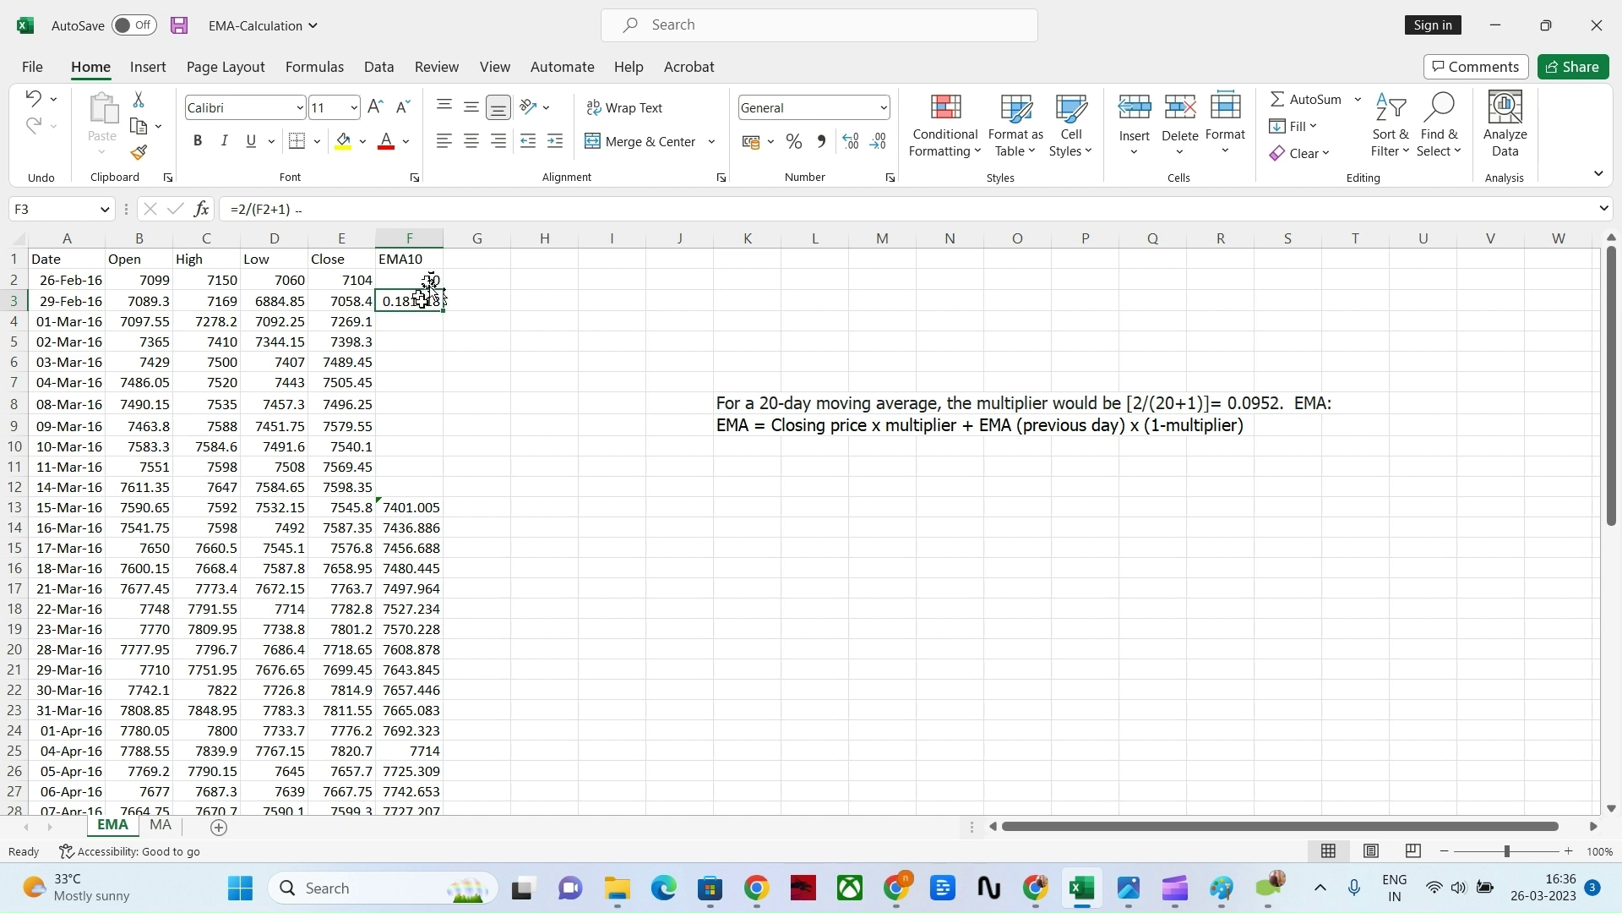
Step: Examine how the EMA10 formulas in F13 and F14 use the closing price, previous average and multiplier, checking the row 8 note against F3
click(424, 504)
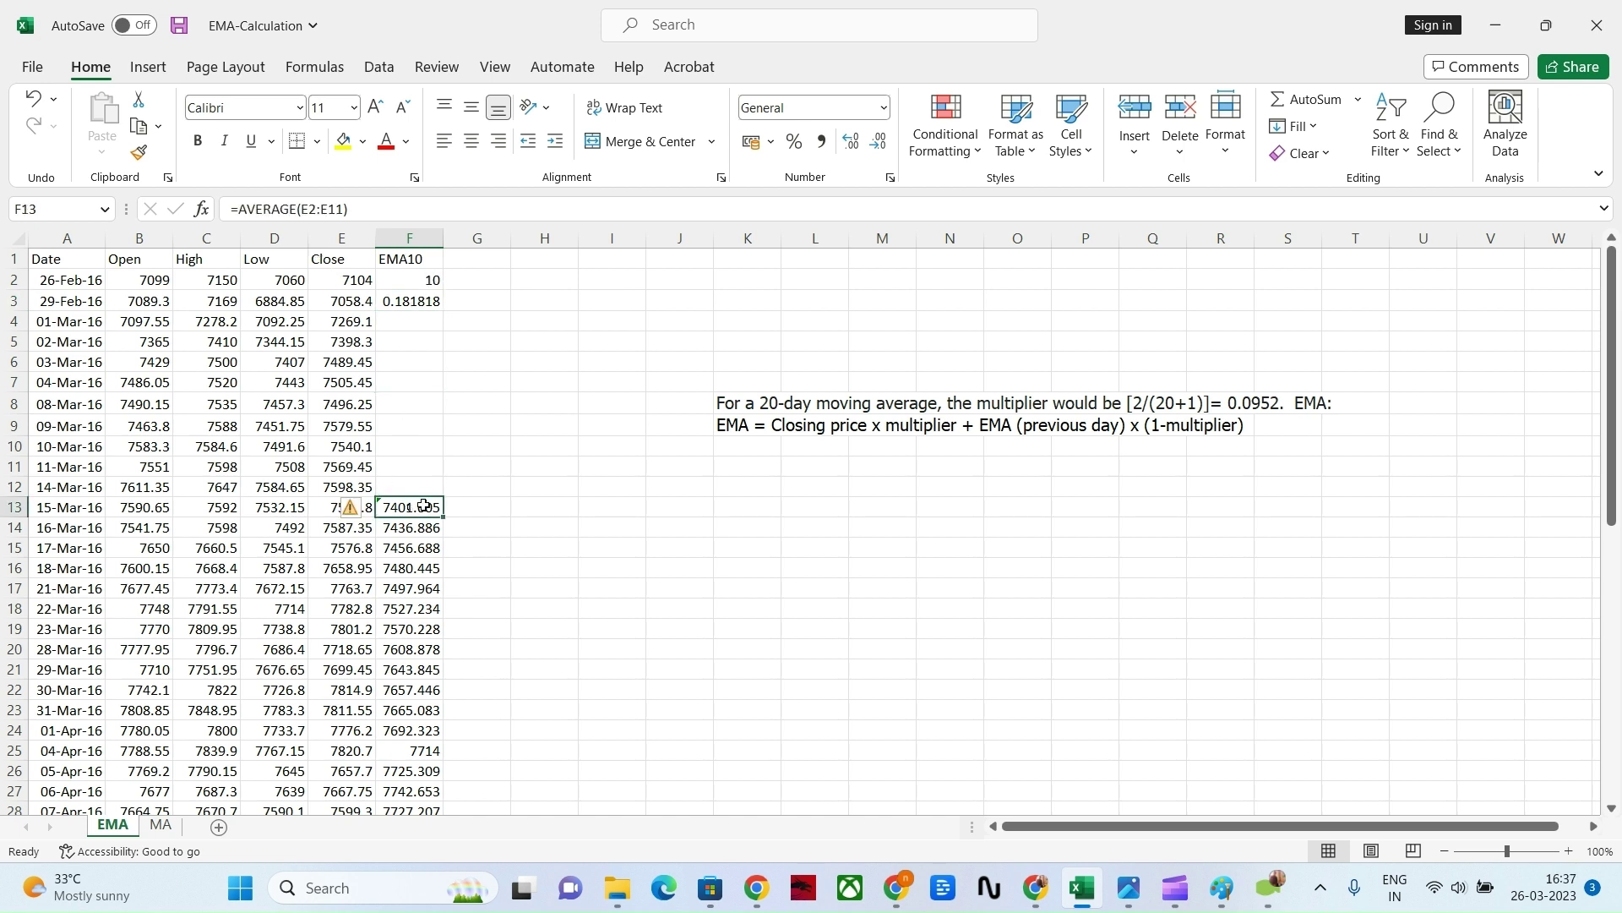
click(329, 511)
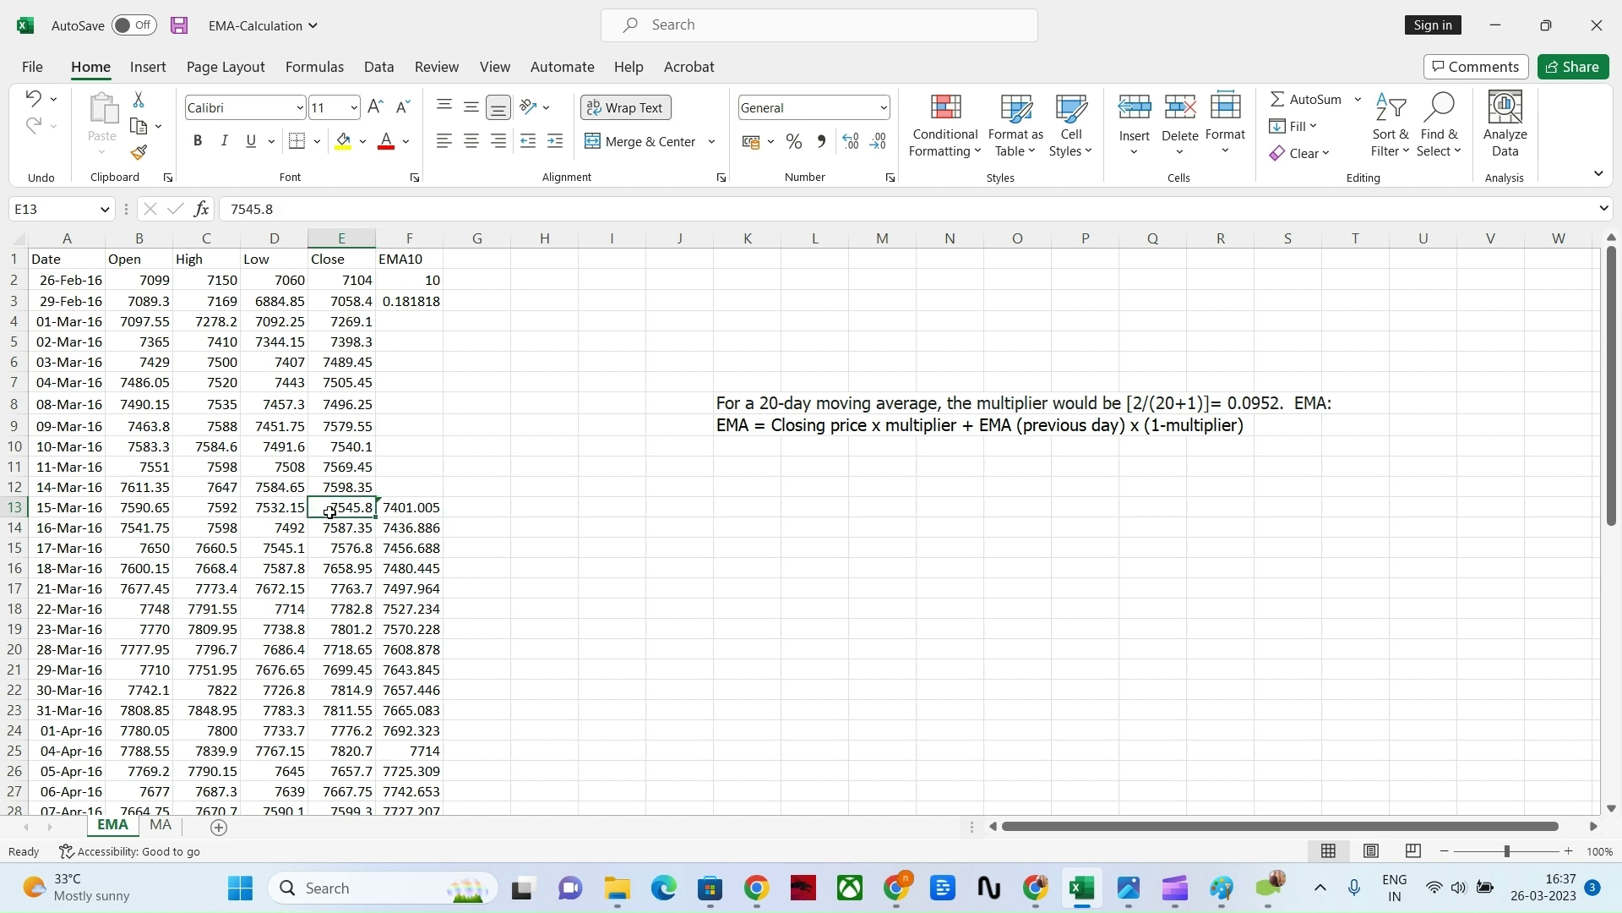
click(410, 508)
click(411, 528)
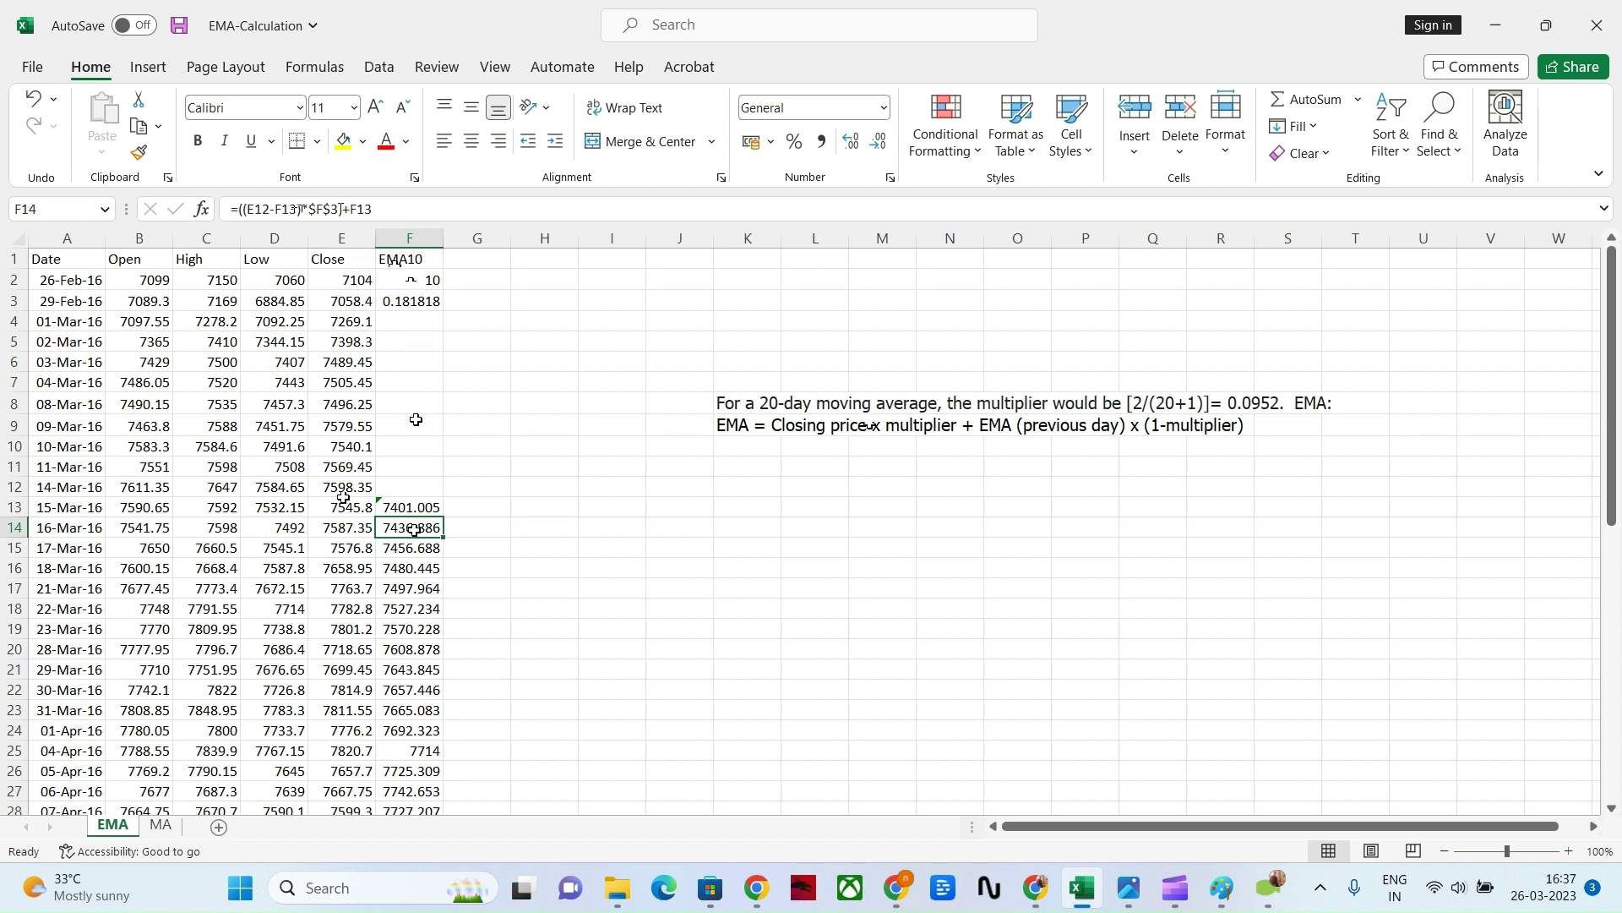
click(413, 506)
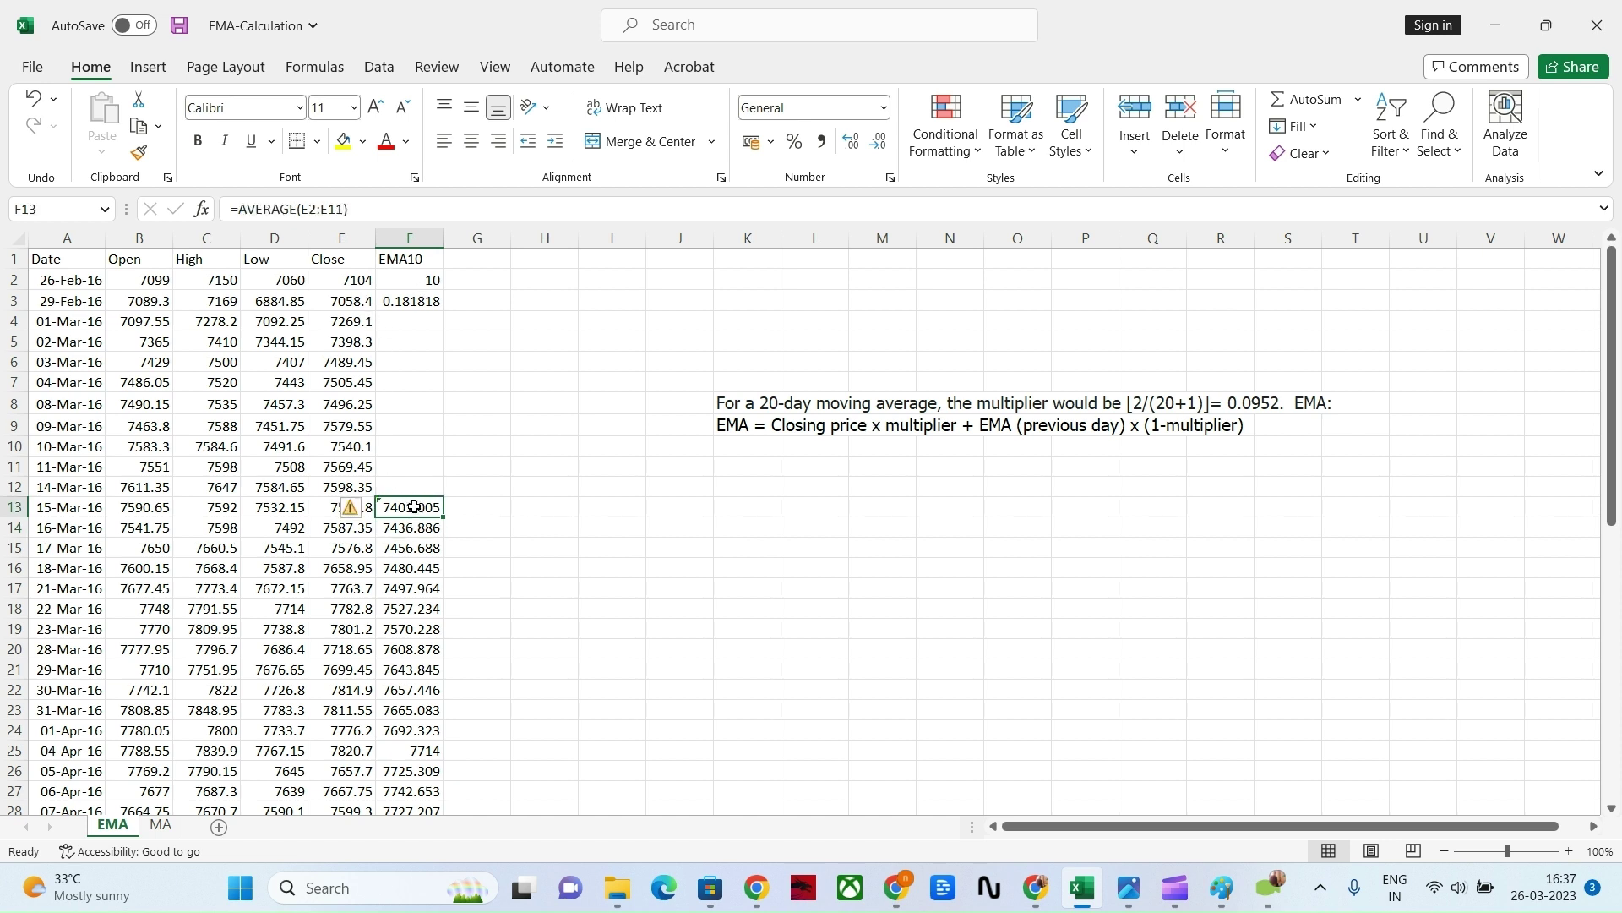
click(408, 530)
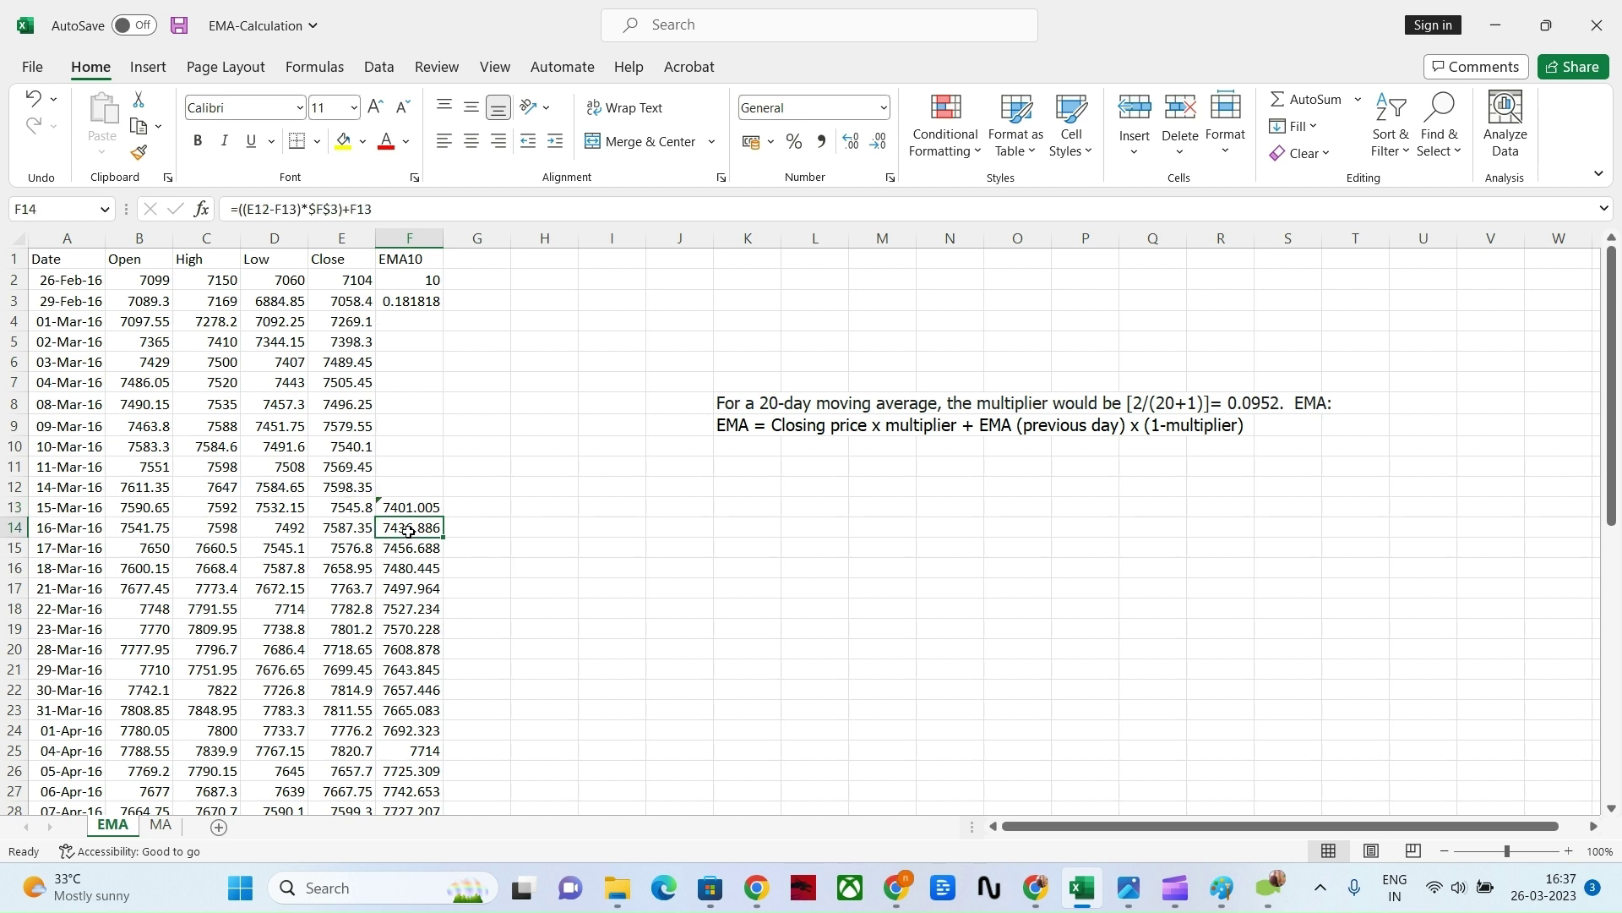
click(420, 507)
click(421, 532)
click(1178, 403)
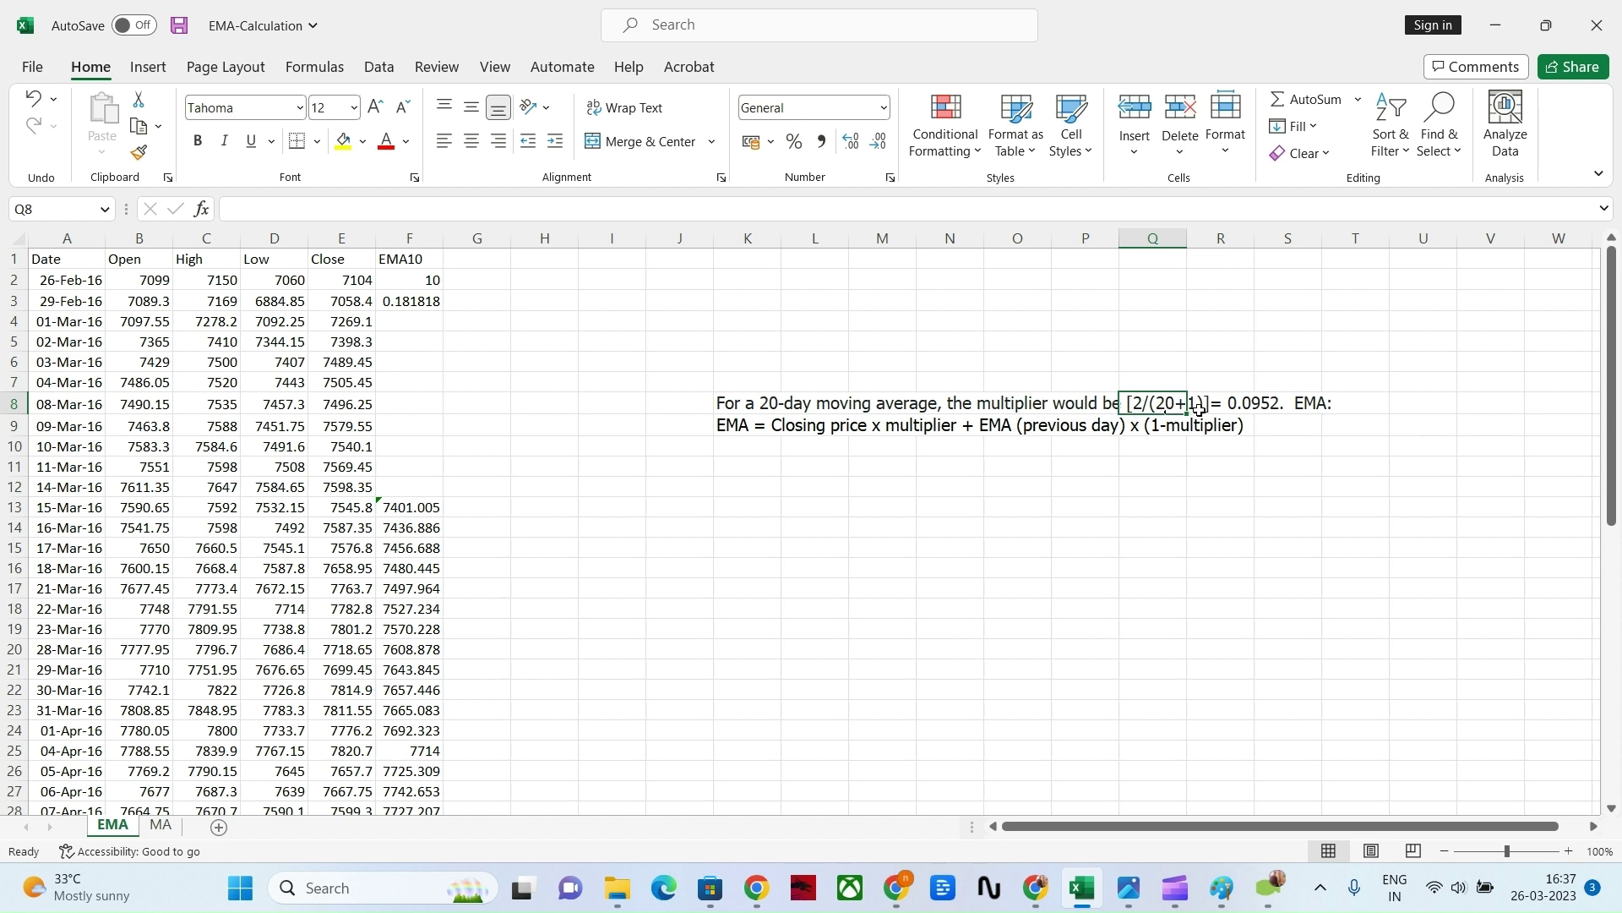
click(429, 299)
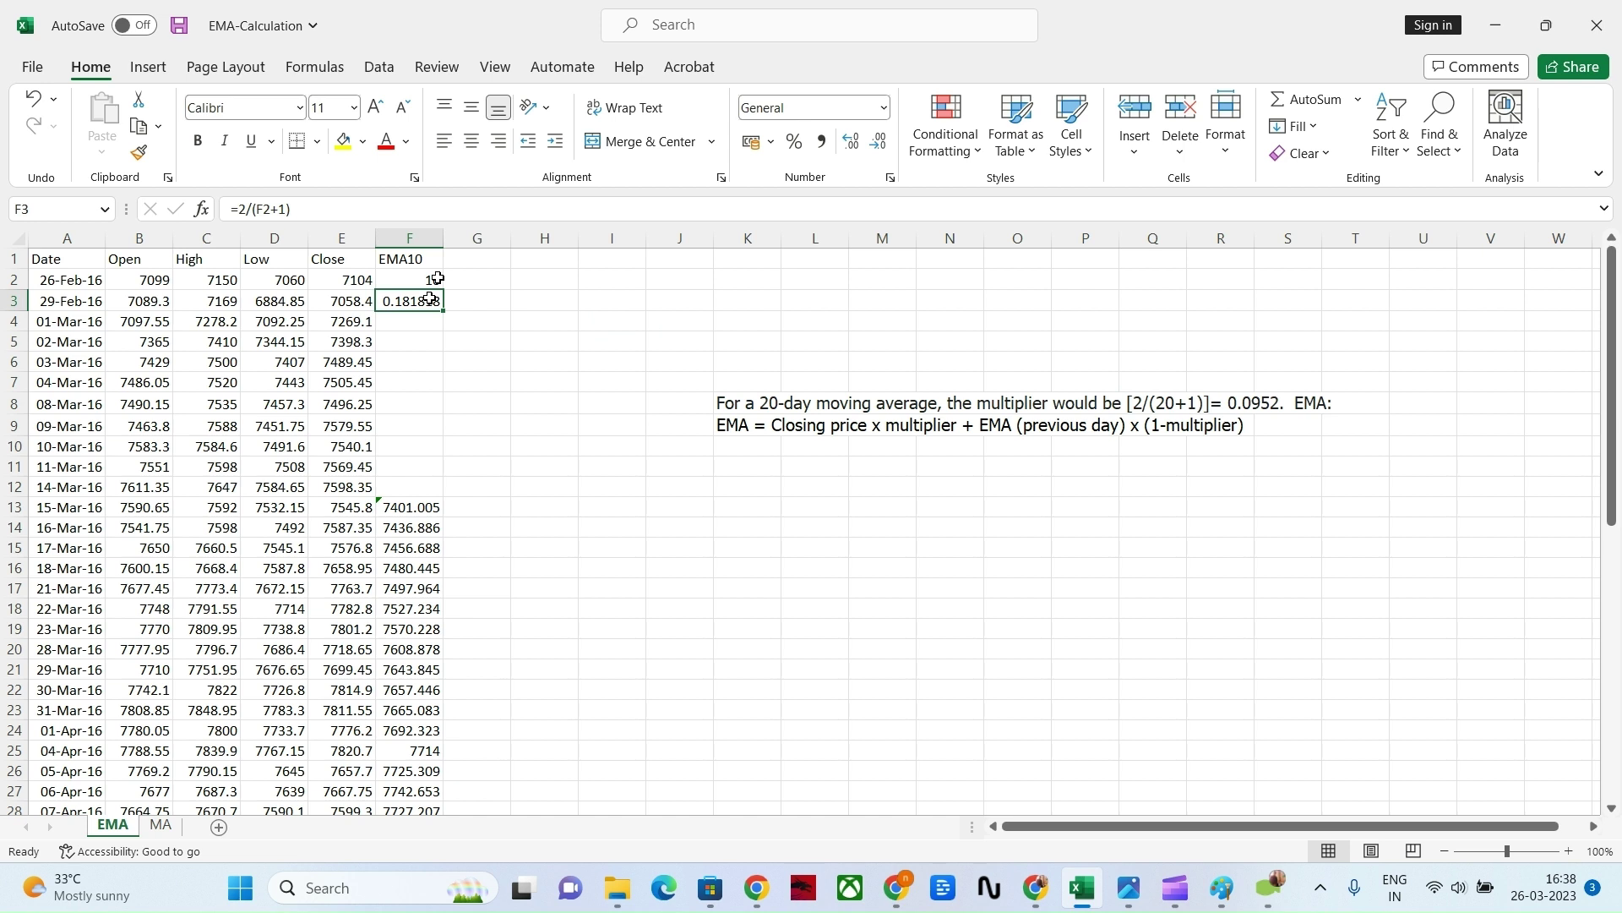
Step: Review the multiplier note in row 8 and the formula behind the starting EMA10 value in F13
click(1278, 402)
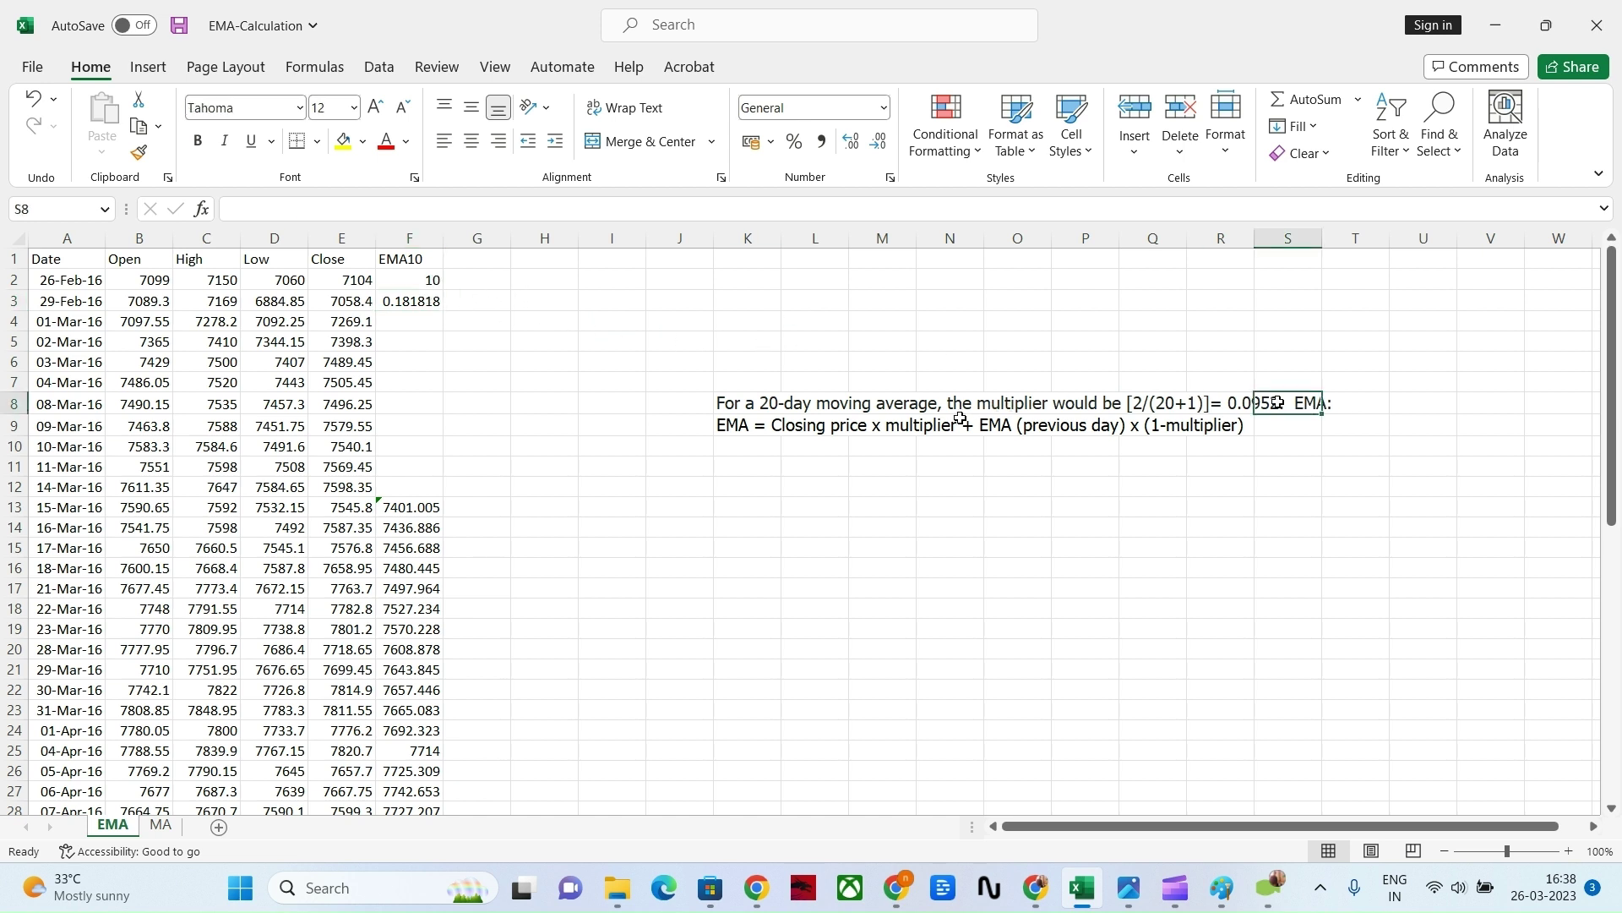
click(405, 507)
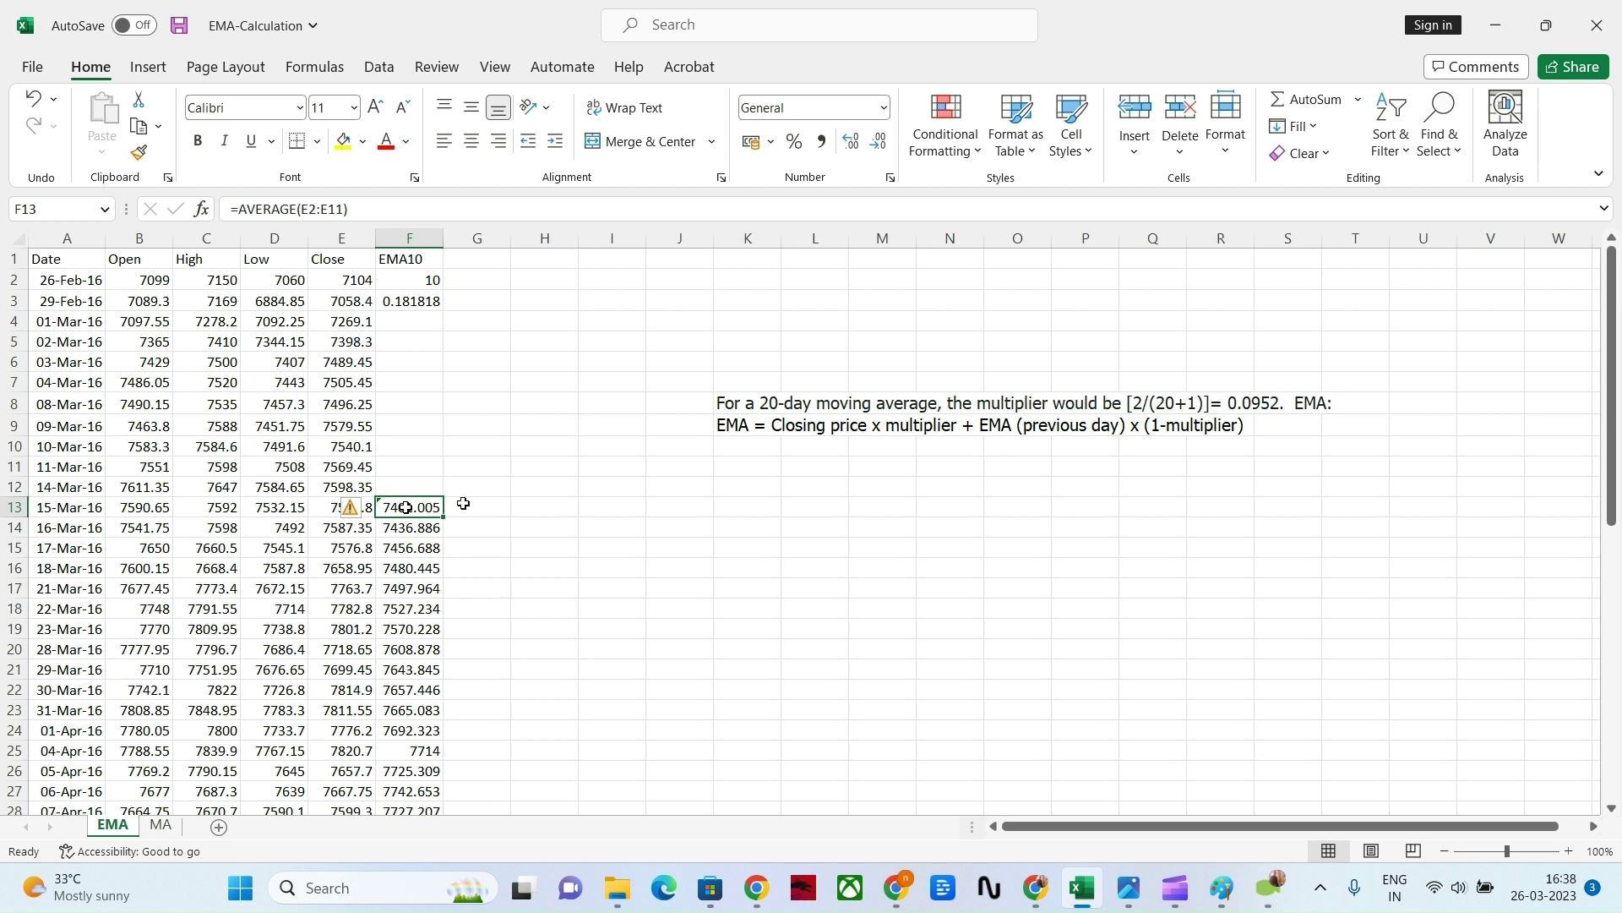
Step: Open the MA sheet and clear the SMA 20 average in G22
click(161, 825)
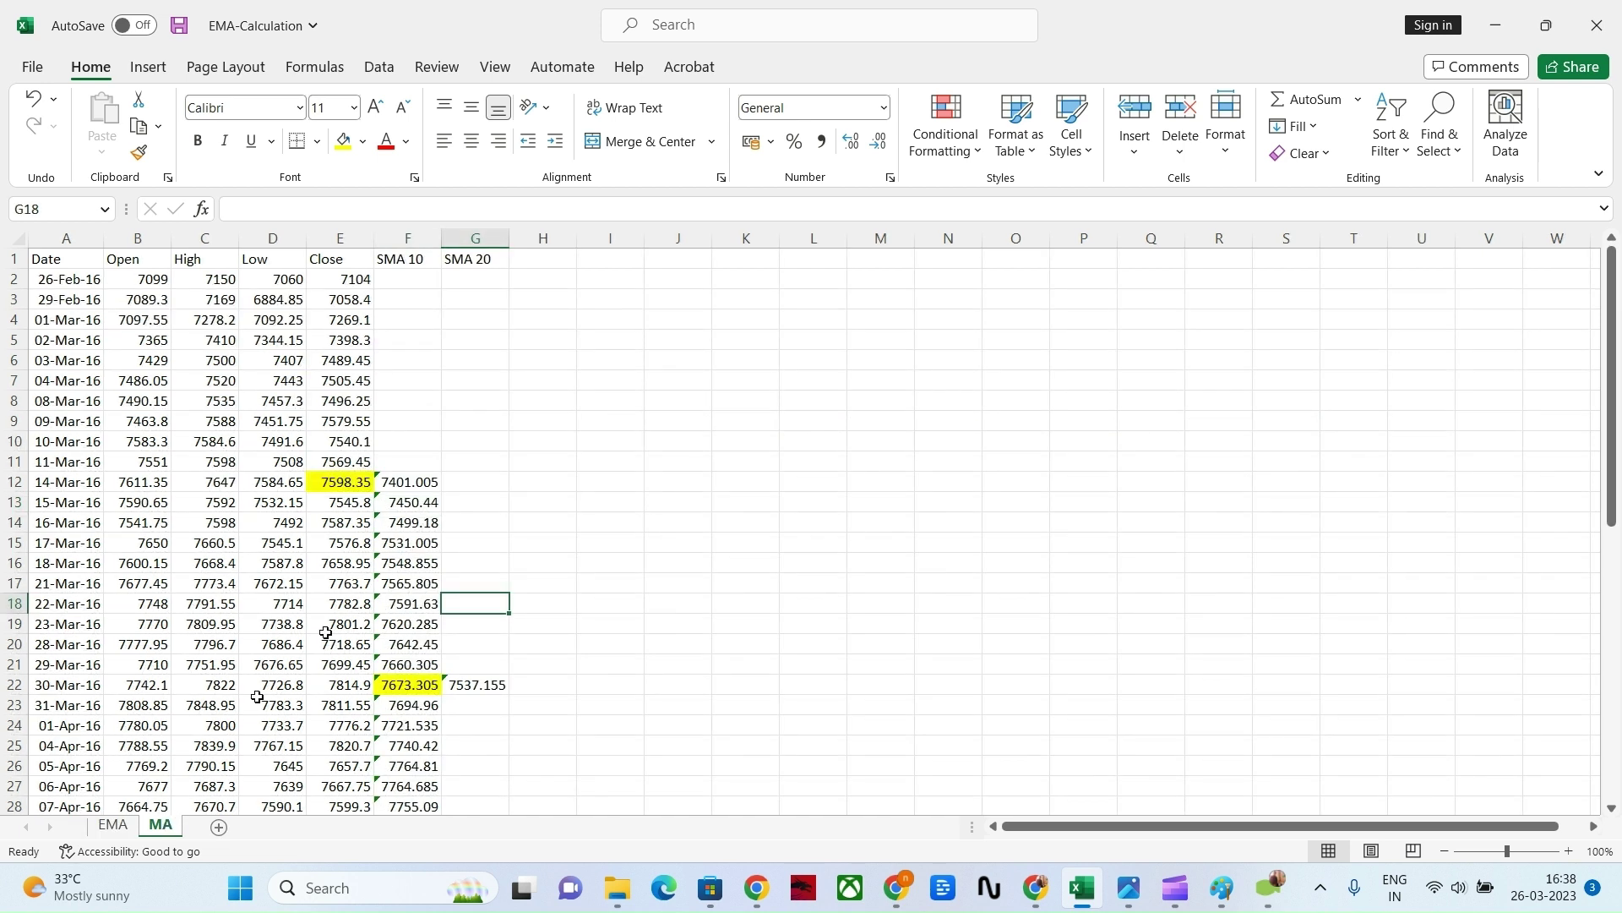
click(481, 507)
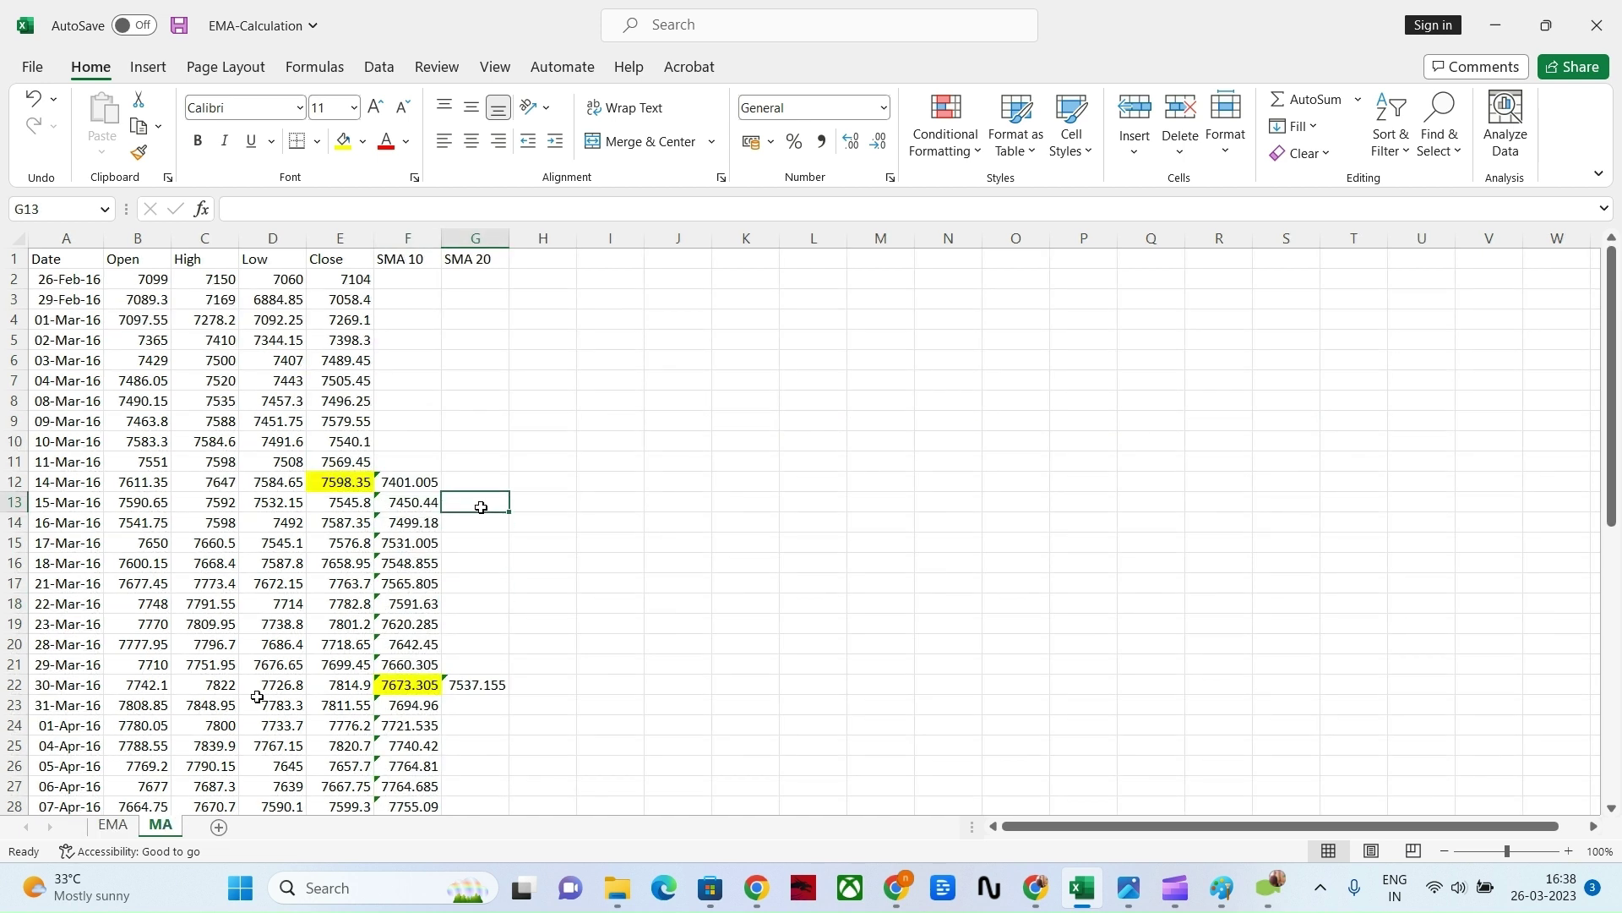
click(489, 684)
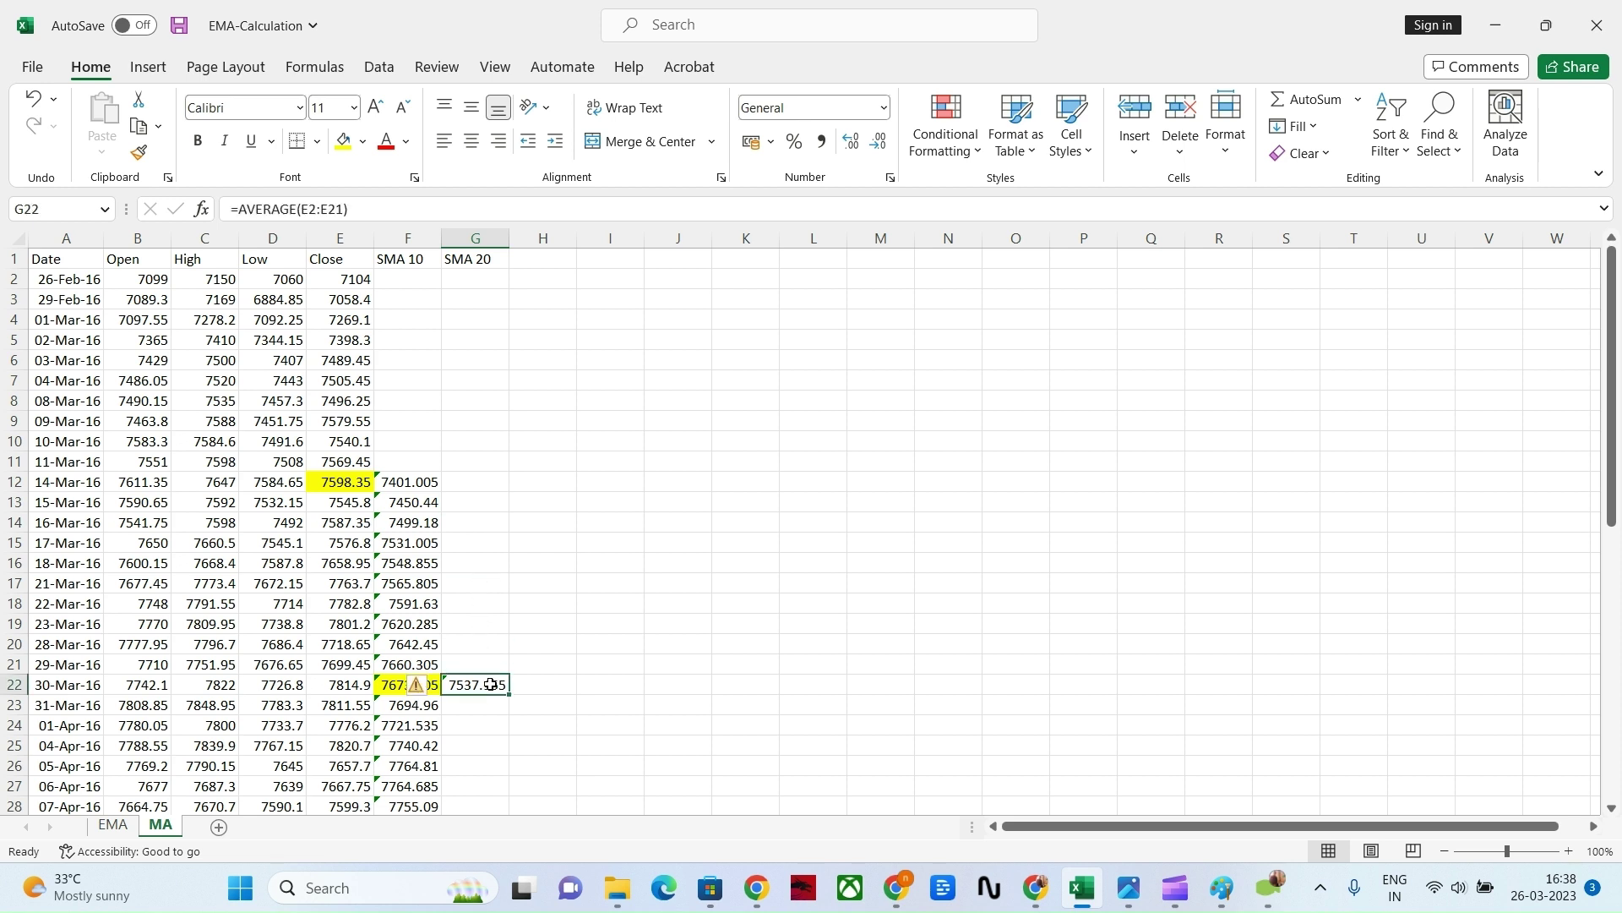
key(Delete)
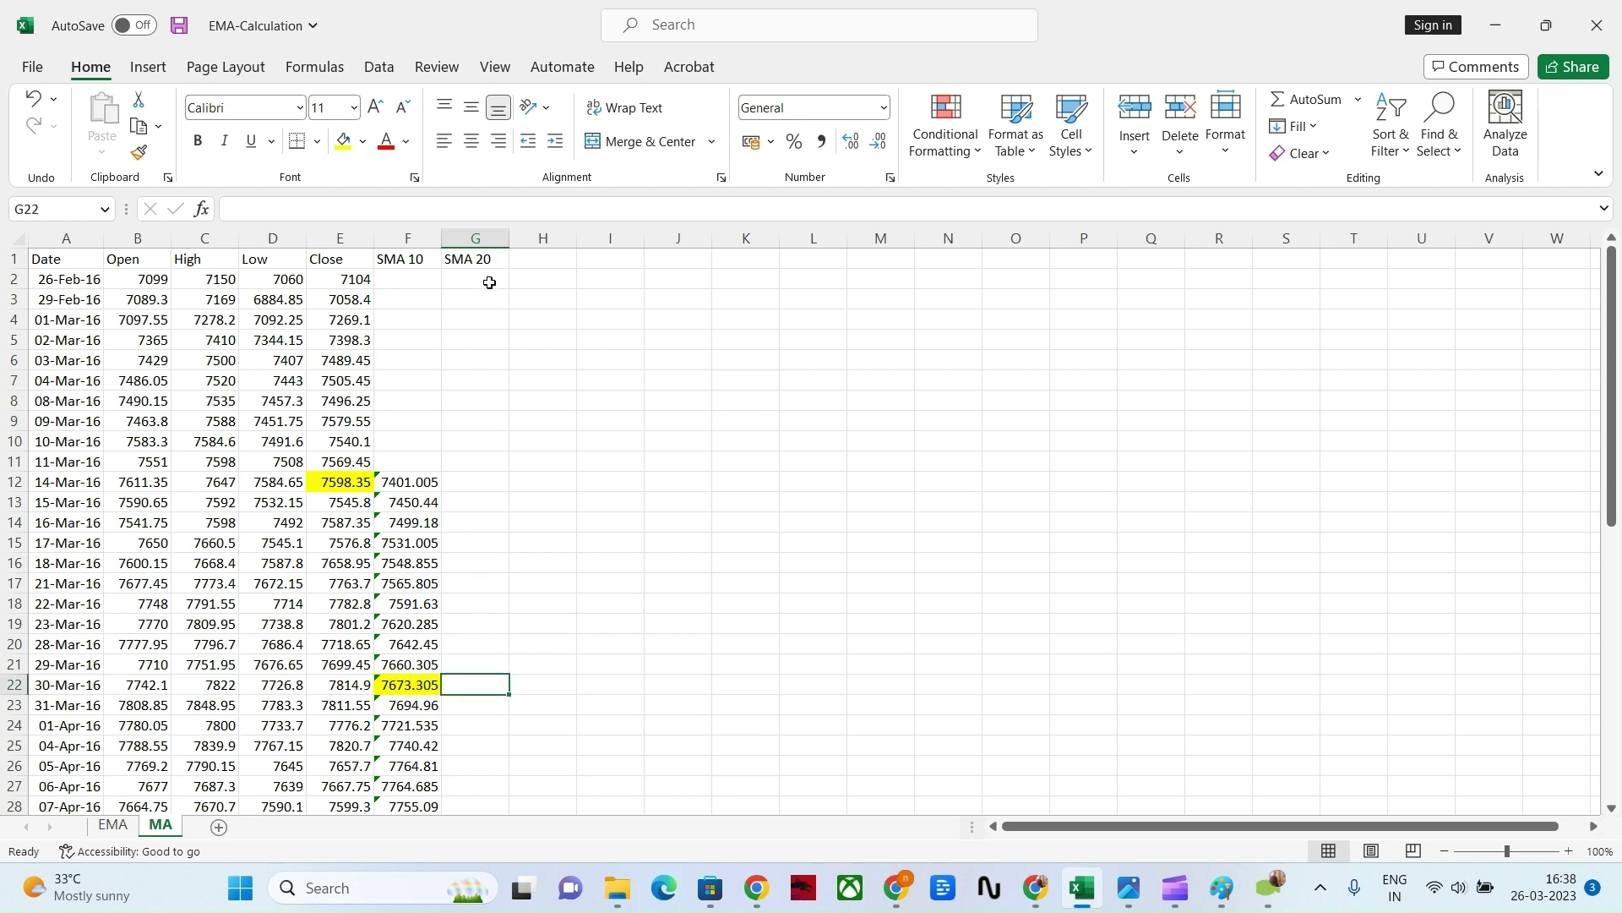
Step: Insert a new column before SMA 20 on the MA sheet and enter the header EMA 10 in G1
click(480, 242)
right_click(481, 243)
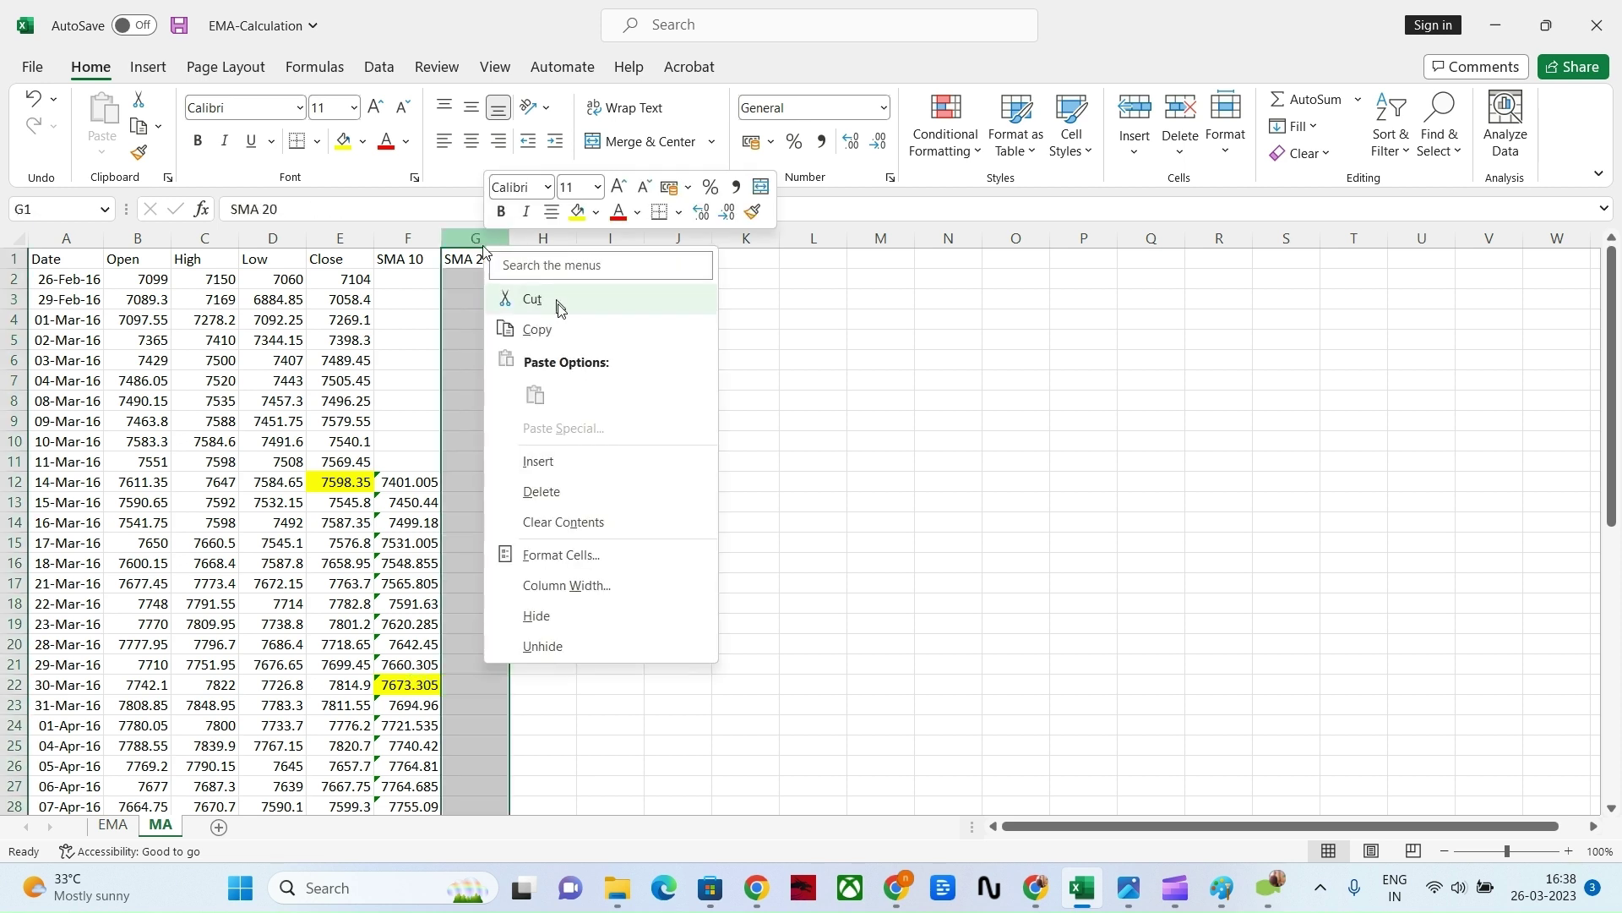
click(560, 457)
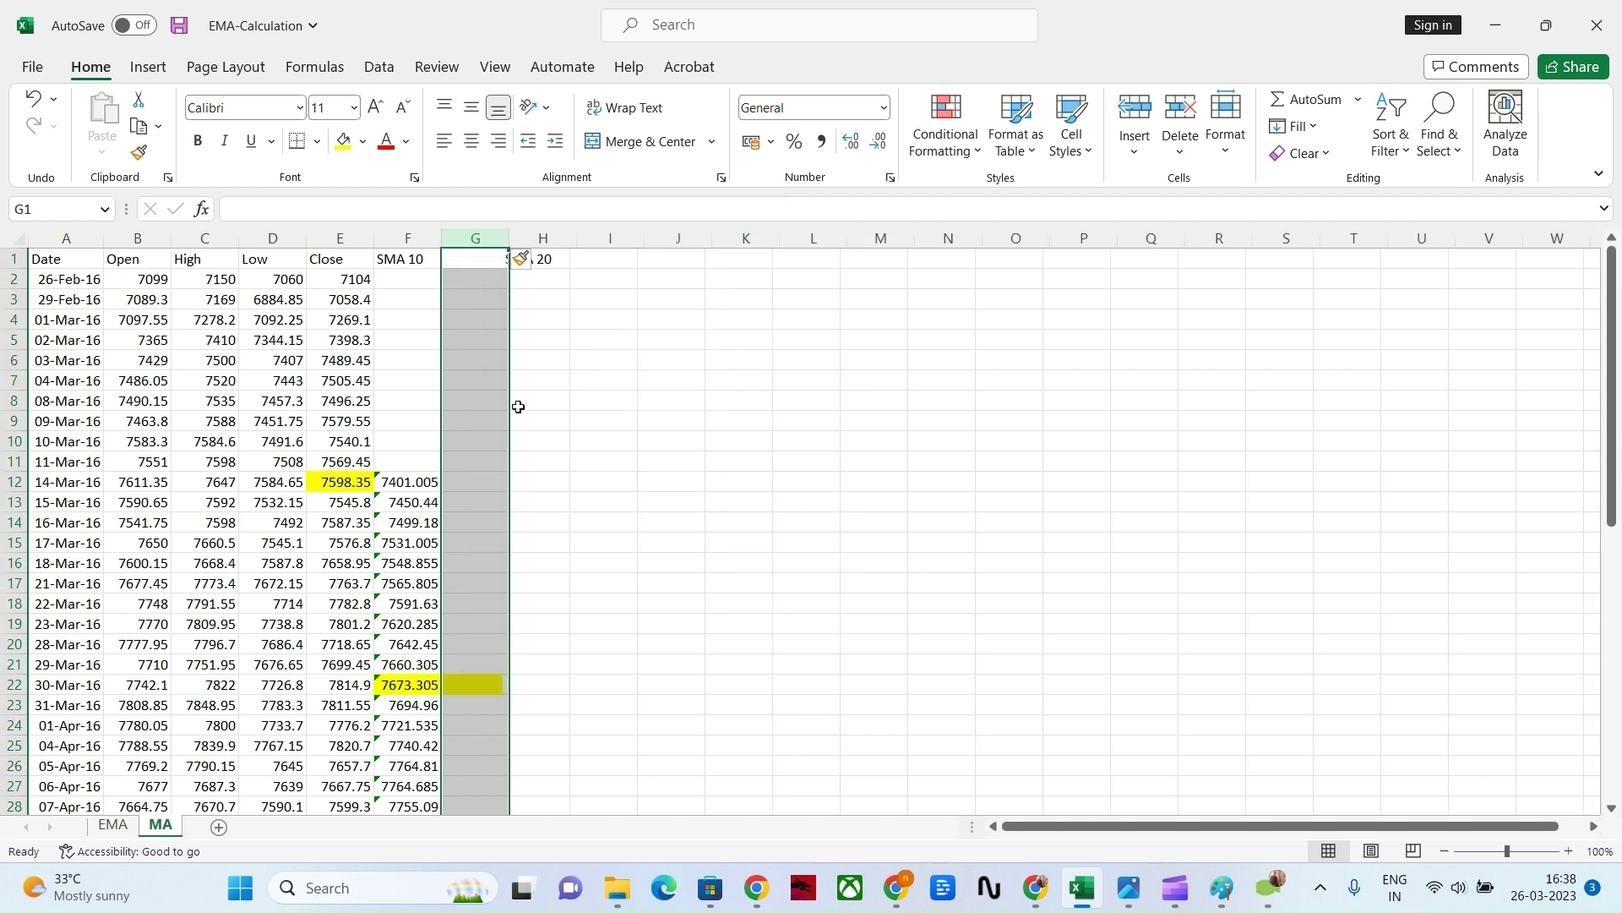
click(480, 262)
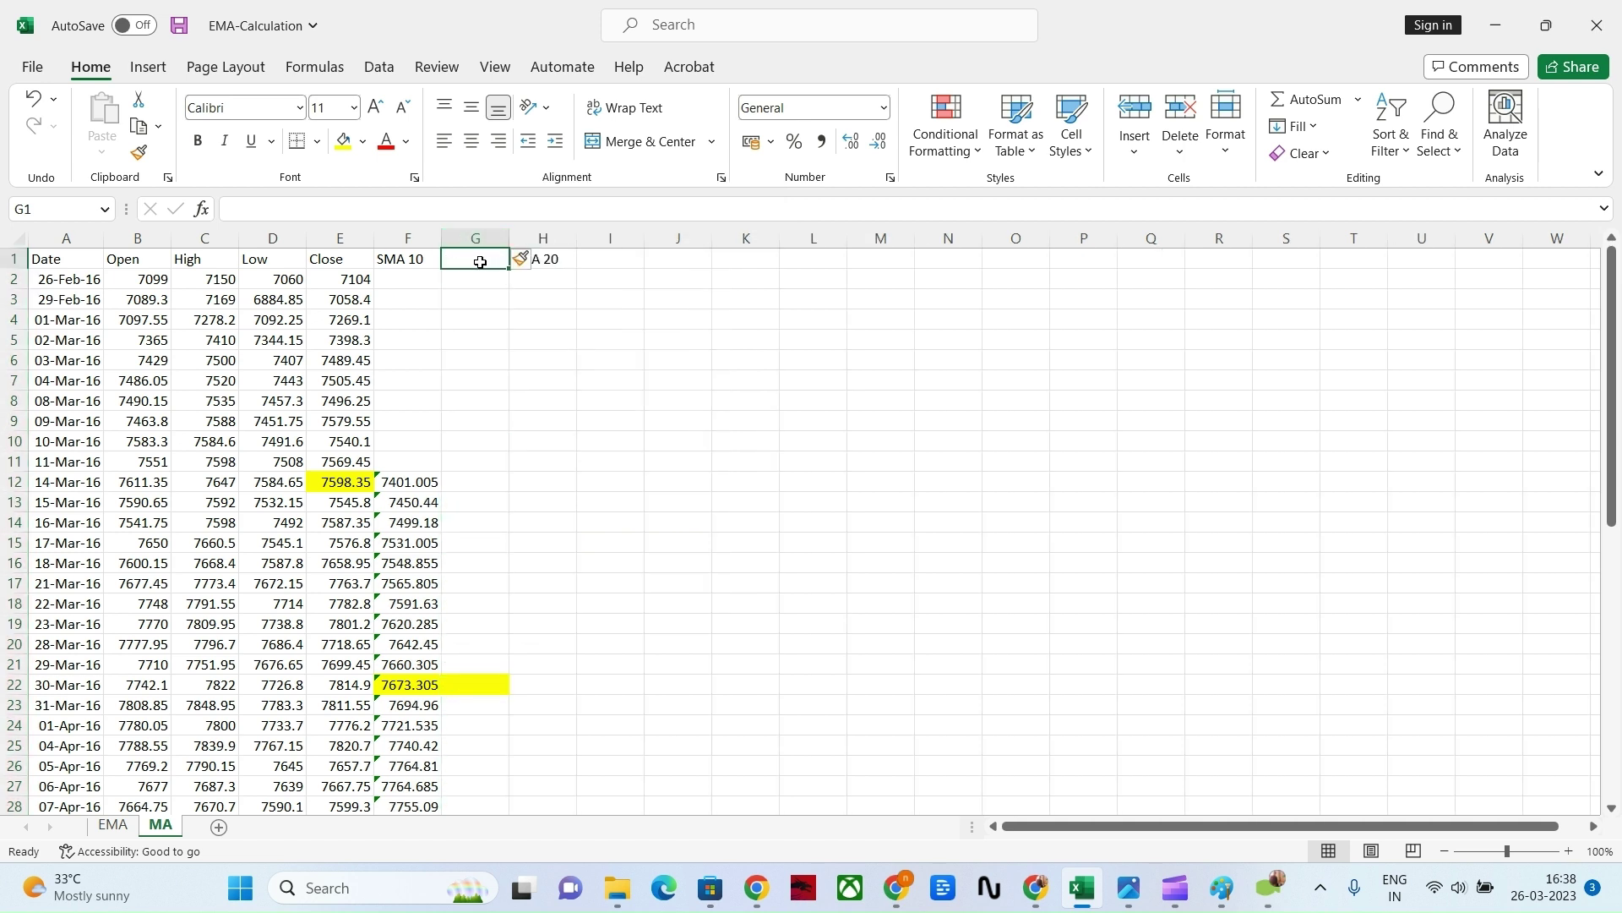
text(E)
text(AM)
key(BackSpace)
key(BackSpace)
text(MA 10)
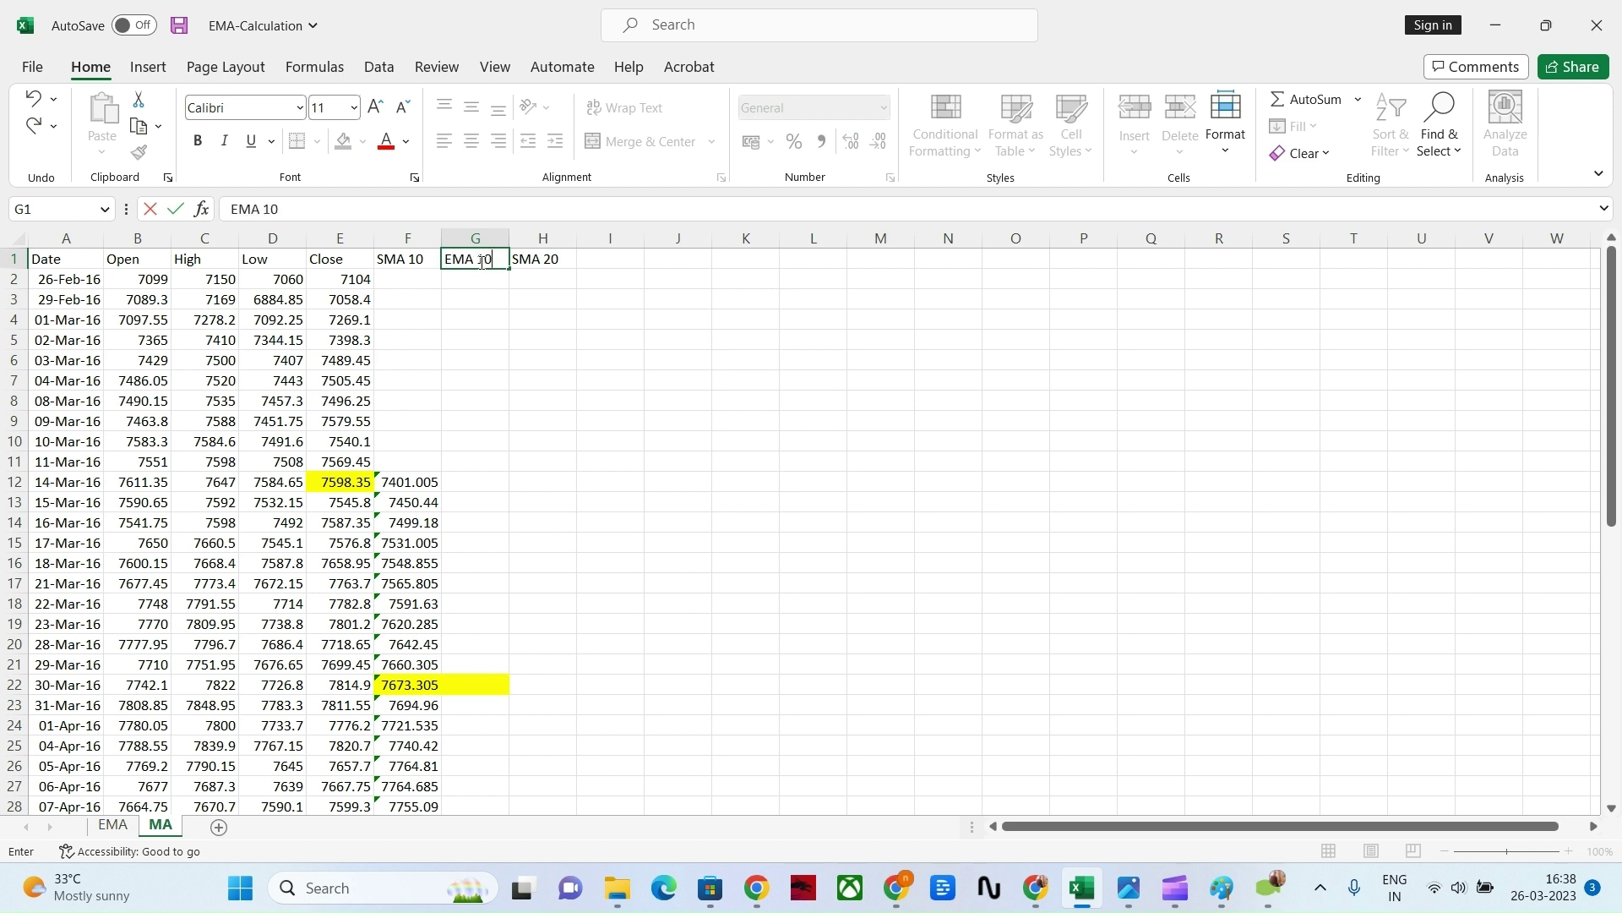
click(691, 336)
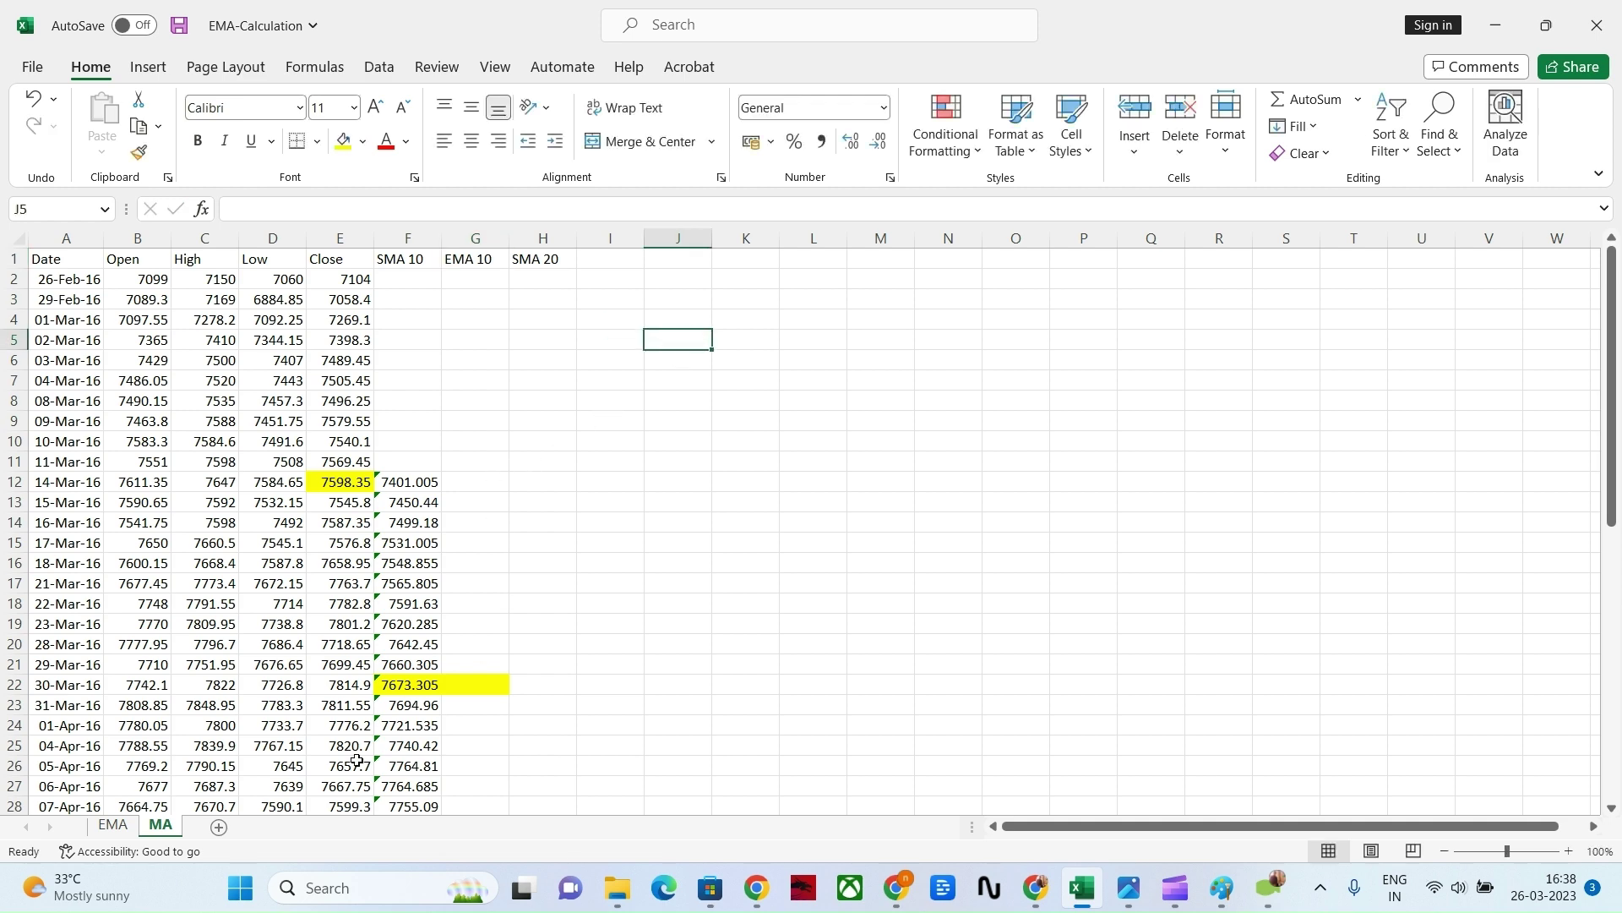
Step: Copy the EMA10 results from F13 downward on the EMA sheet and paste them as values into the MA sheet starting at G13
click(119, 824)
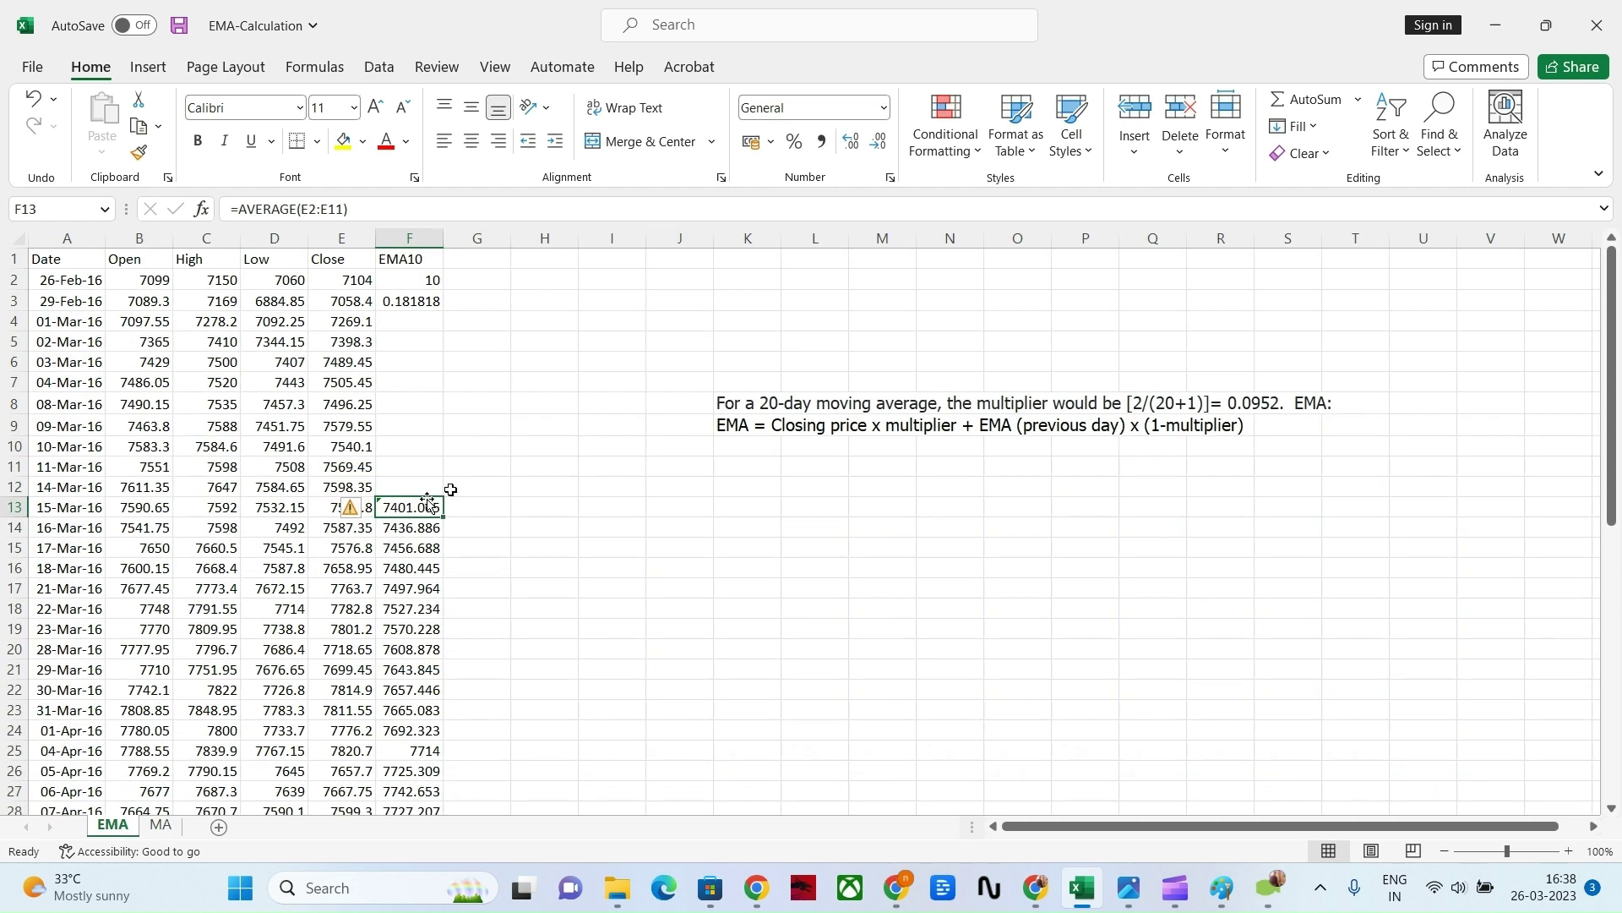
drag(424, 500, 417, 767)
key(ctrl+c)
scroll(409, 541, up, 7)
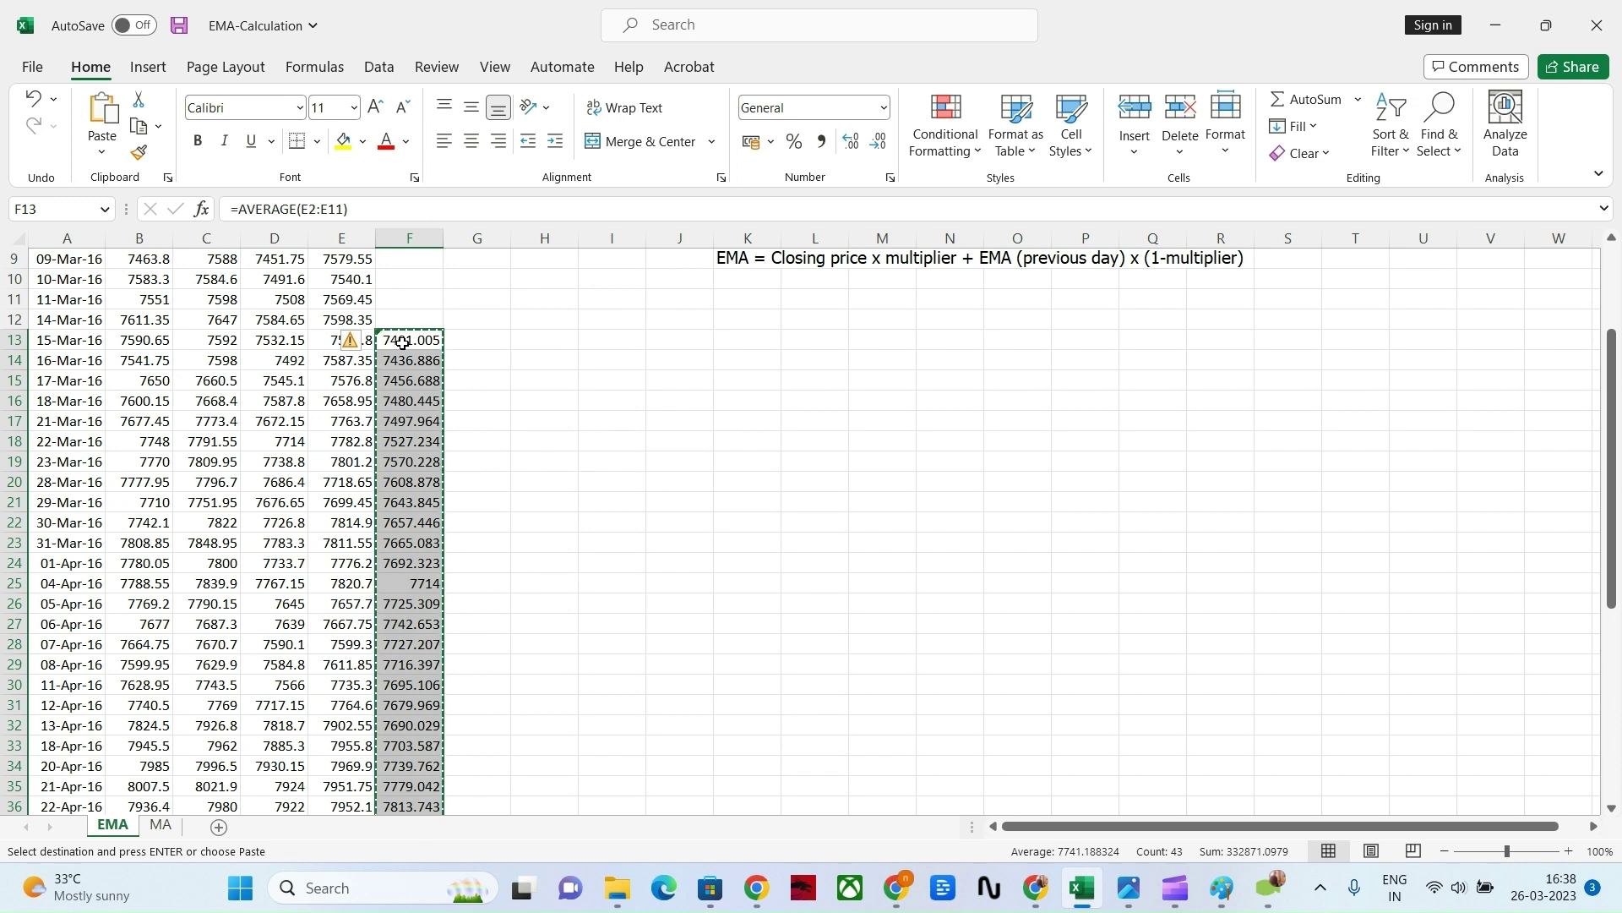
click(161, 825)
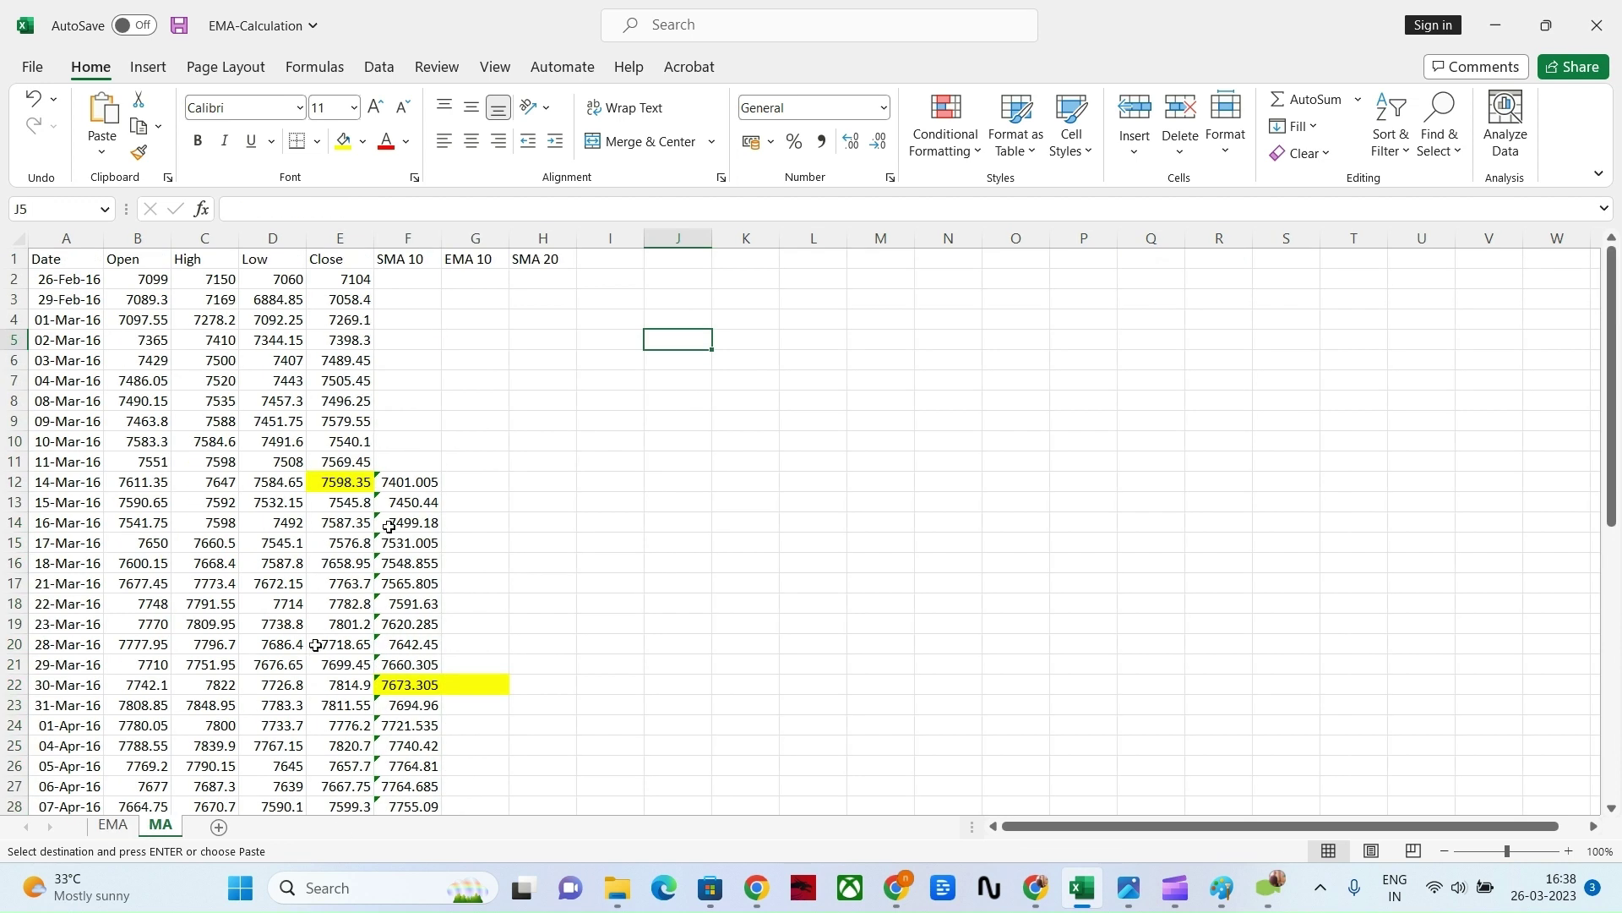
click(471, 506)
click(102, 153)
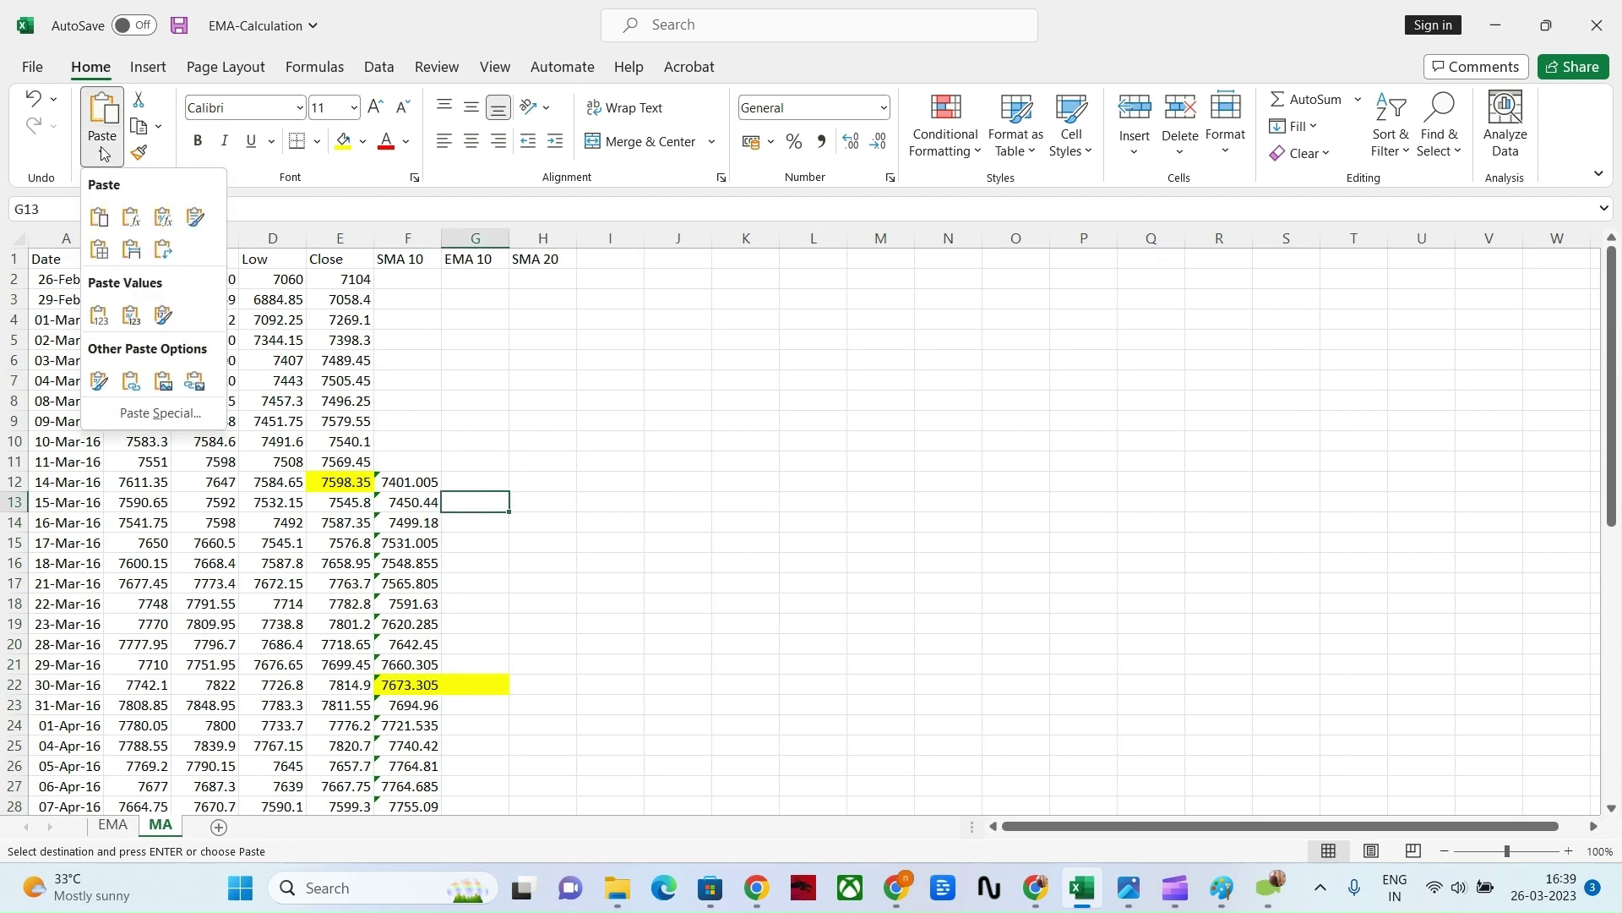
click(131, 315)
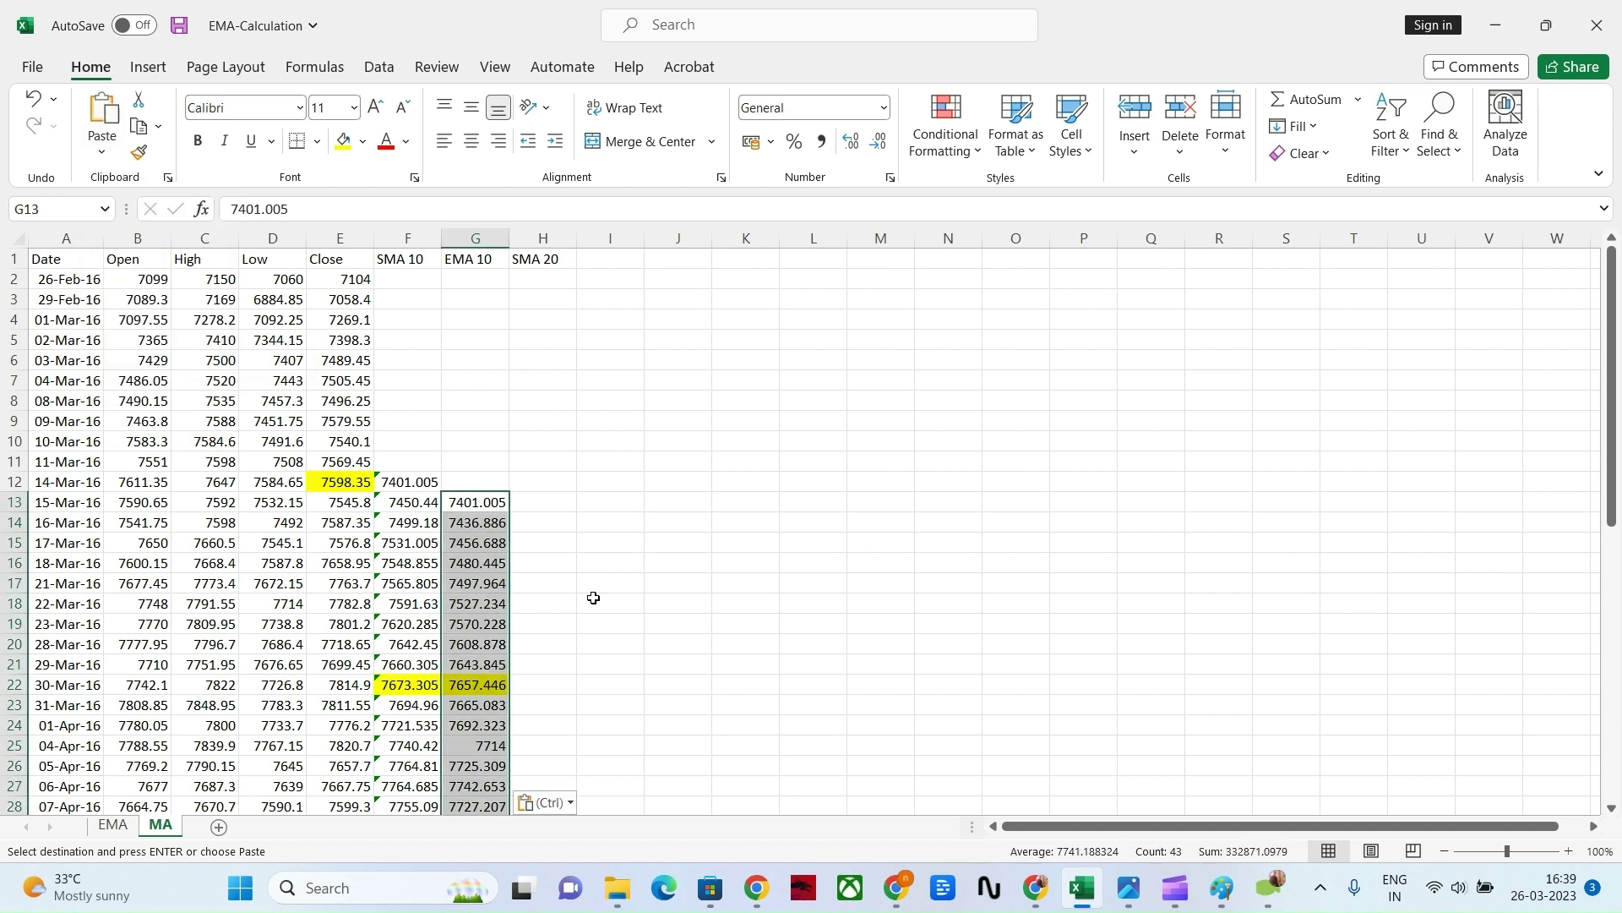
click(617, 587)
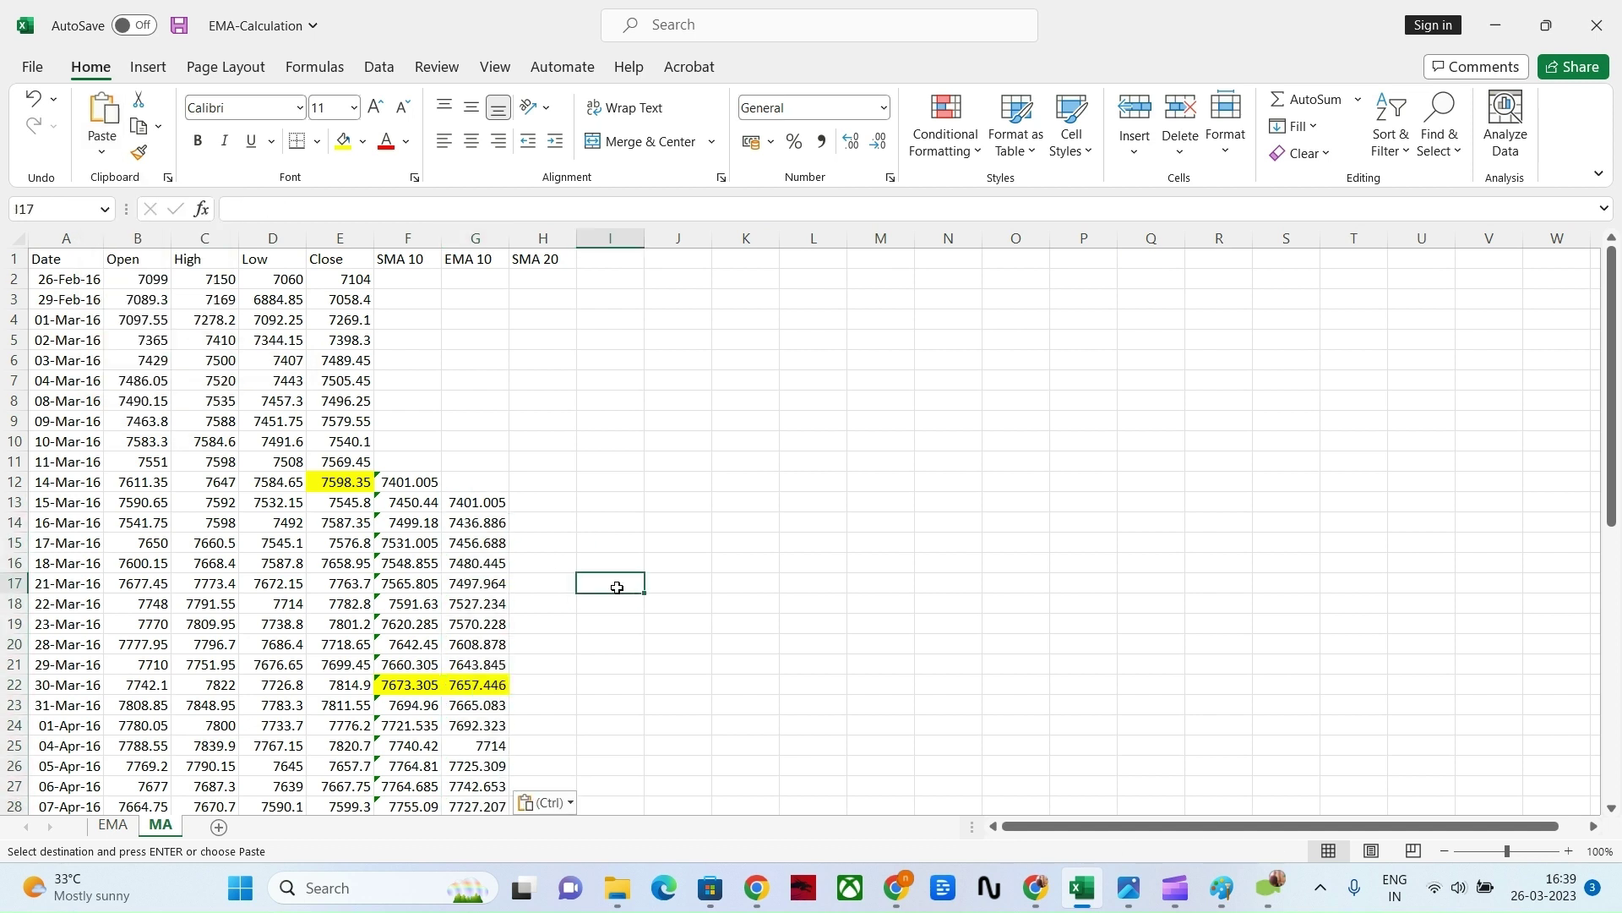
Step: Hide the SMA 20 column on the MA sheet and select the SMA 10 header in F1
click(539, 240)
right_click(539, 240)
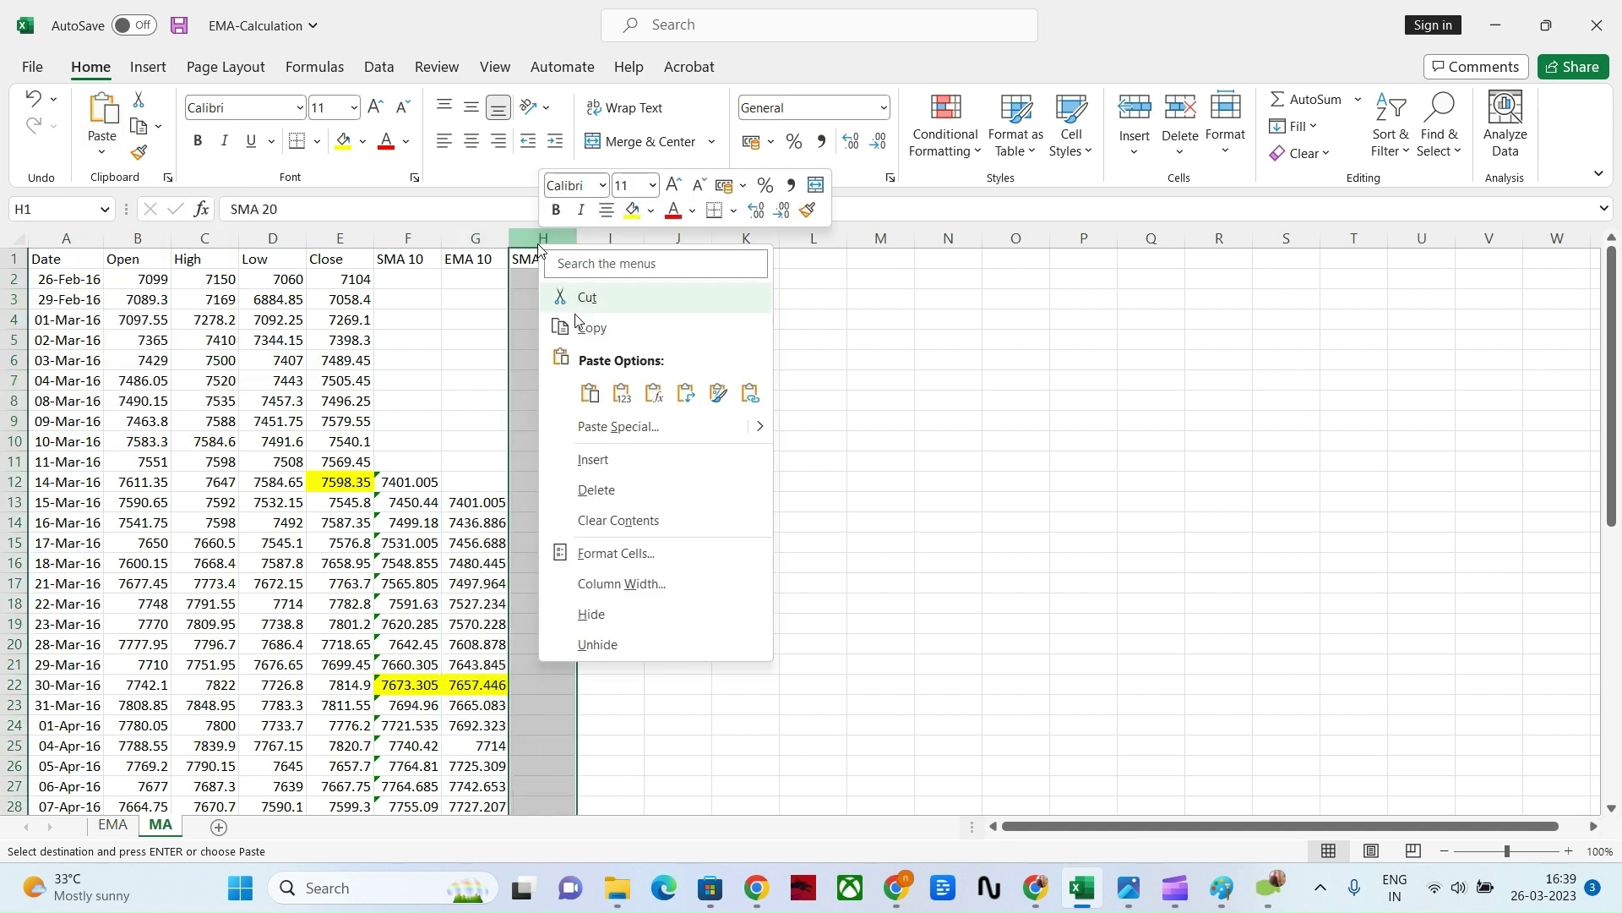
click(609, 612)
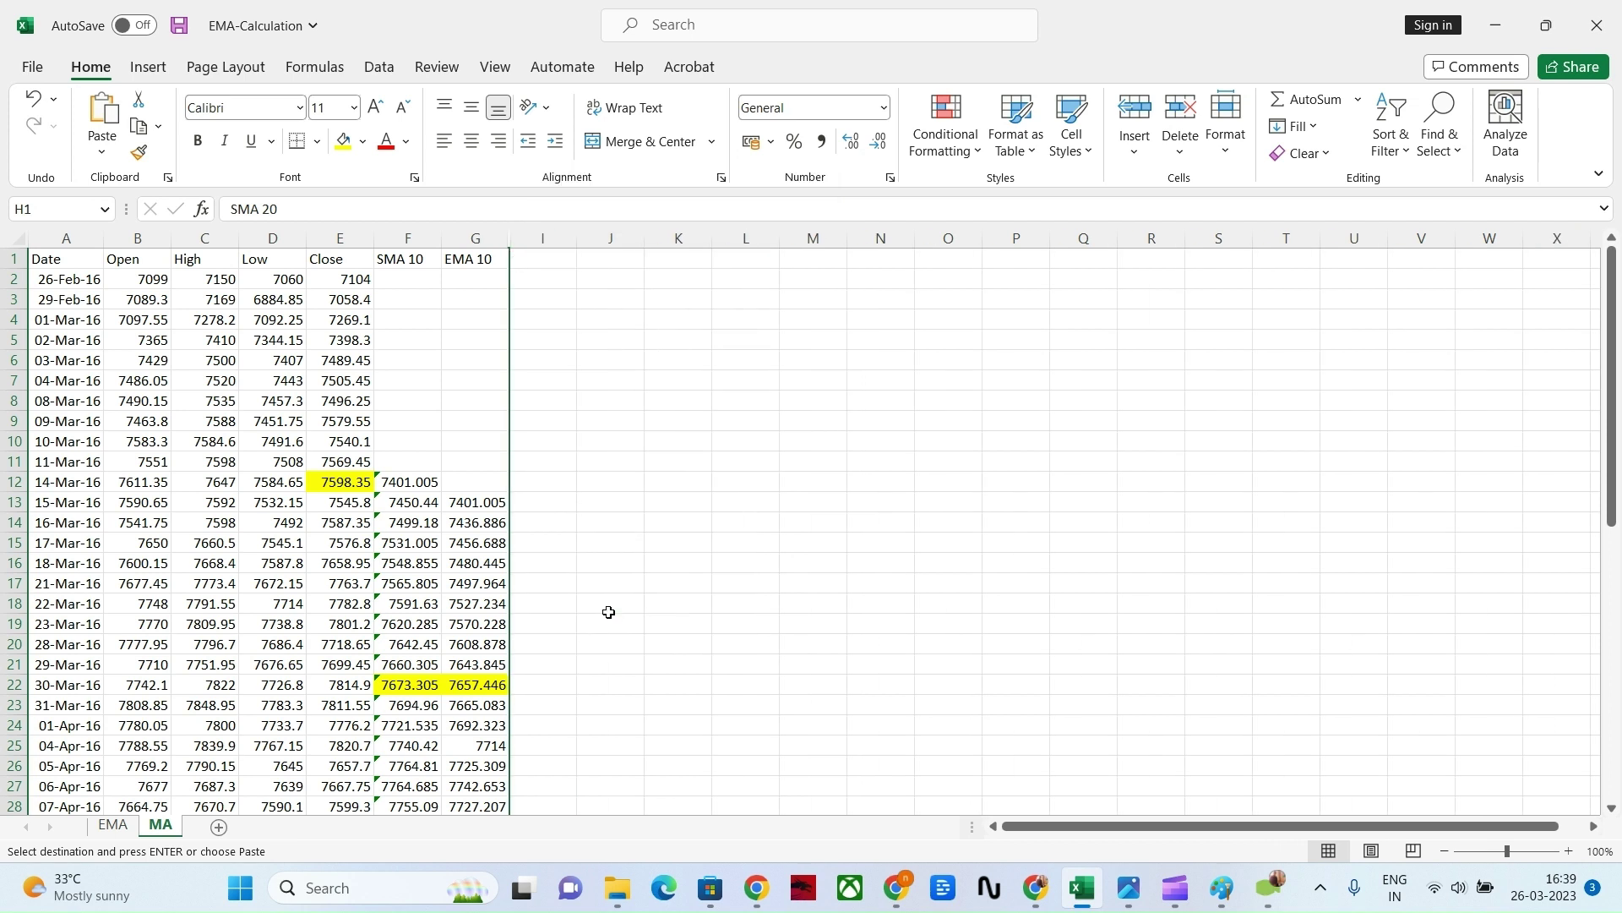
click(409, 260)
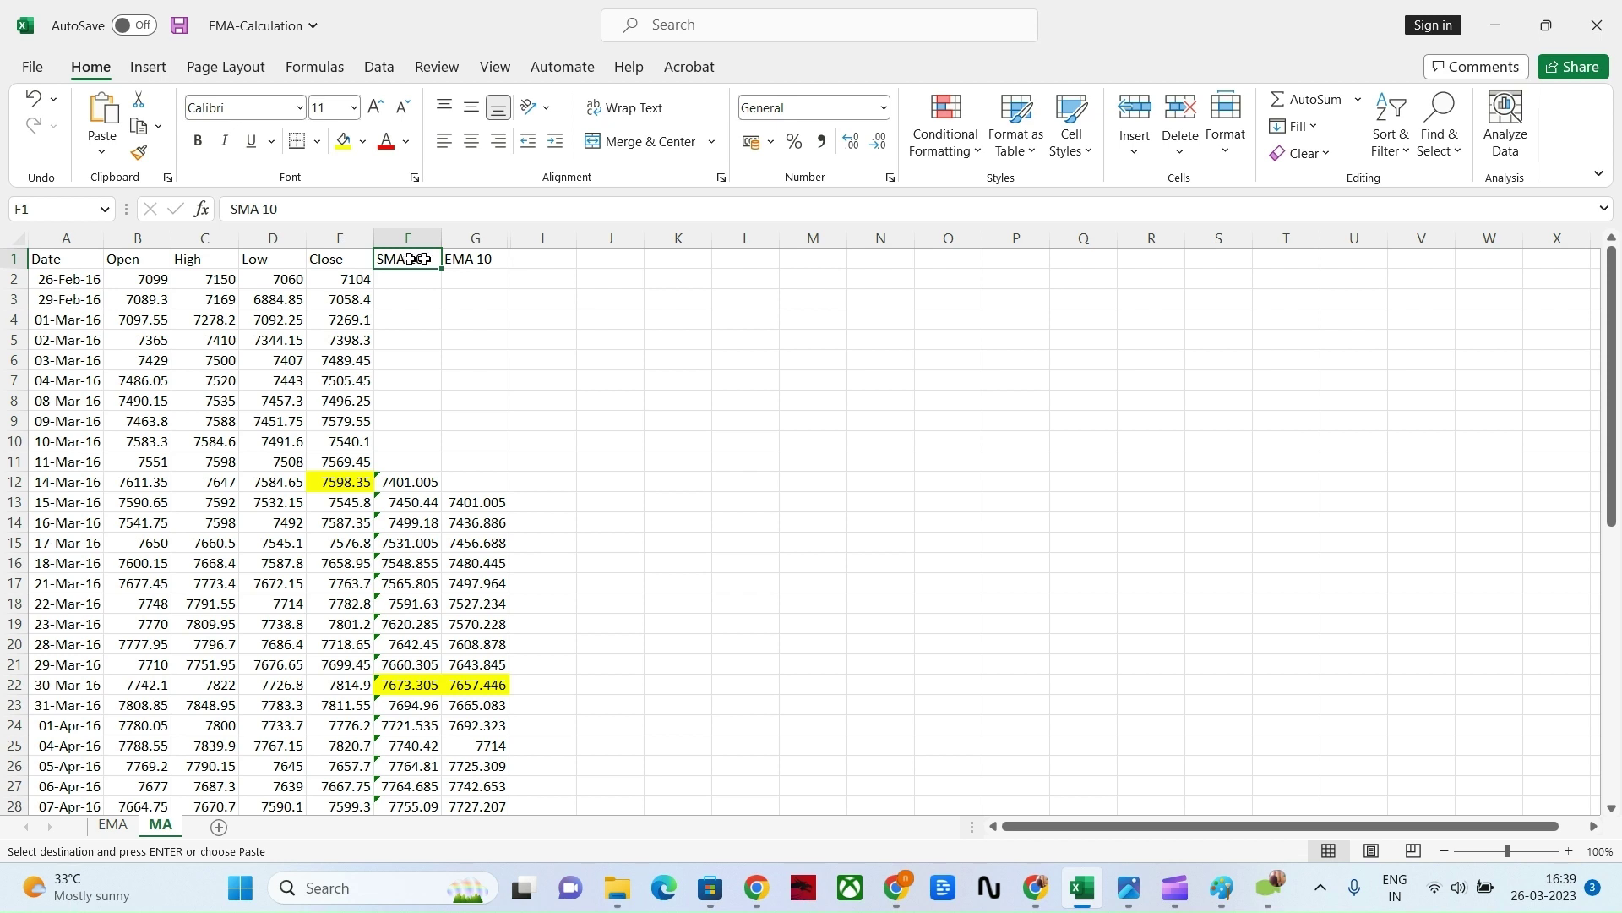
Step: Copy the Close, SMA 10 and EMA 10 data in E13:G53 and paste it as values at A4 of a new worksheet
drag(334, 502, 473, 668)
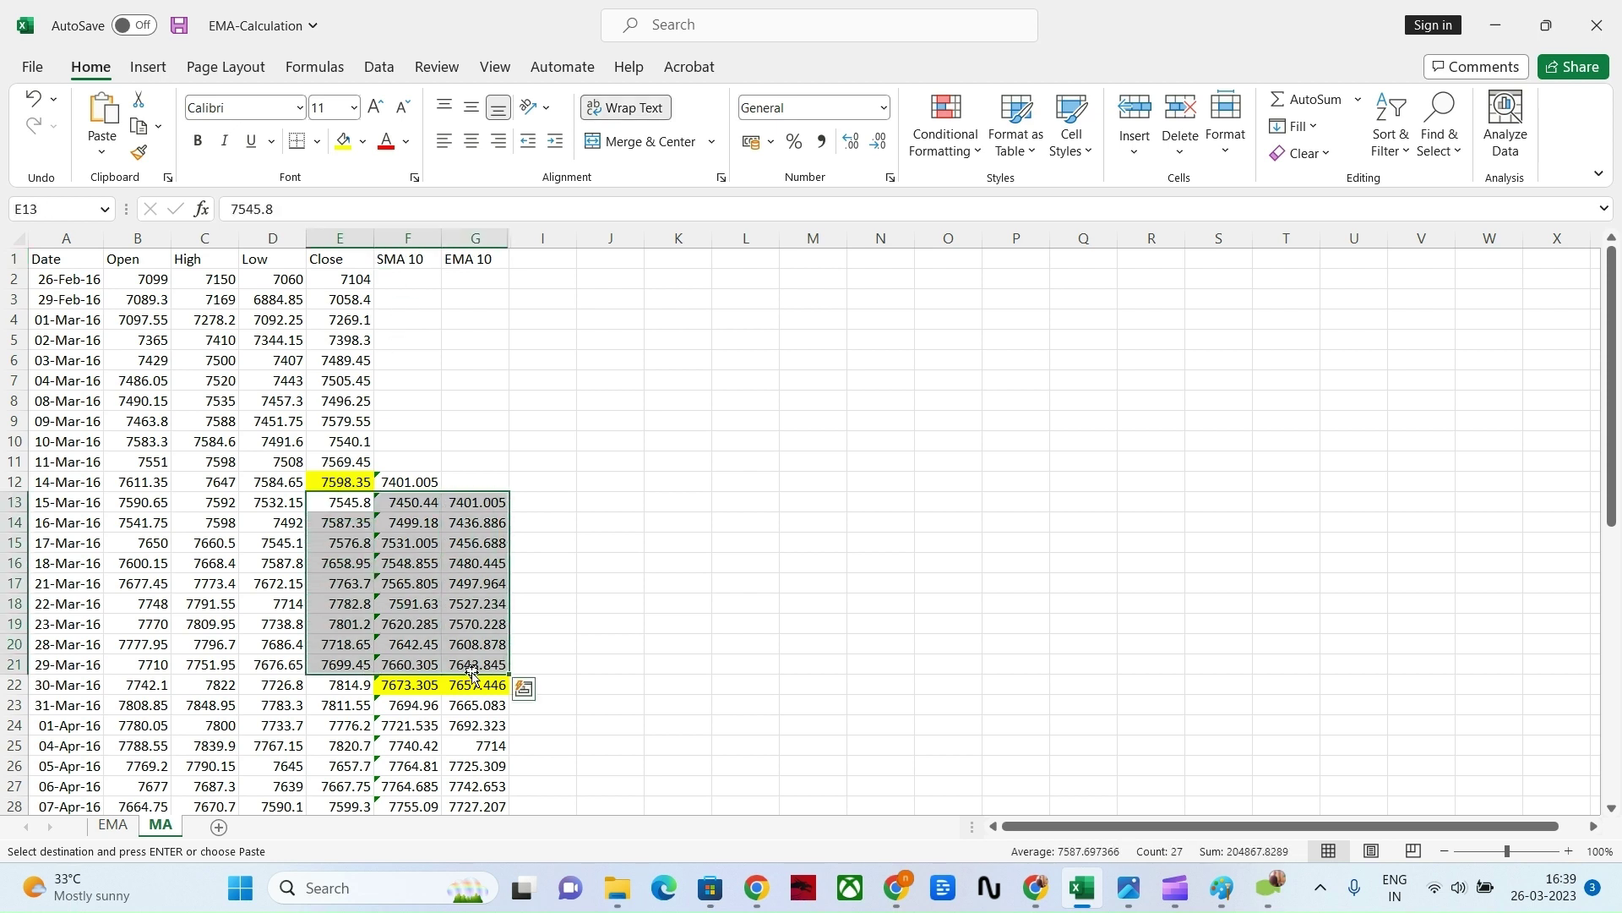
click(338, 504)
mouse_move(366, 501)
mouse_down()
mouse_move(366, 545)
mouse_move(363, 497)
mouse_up()
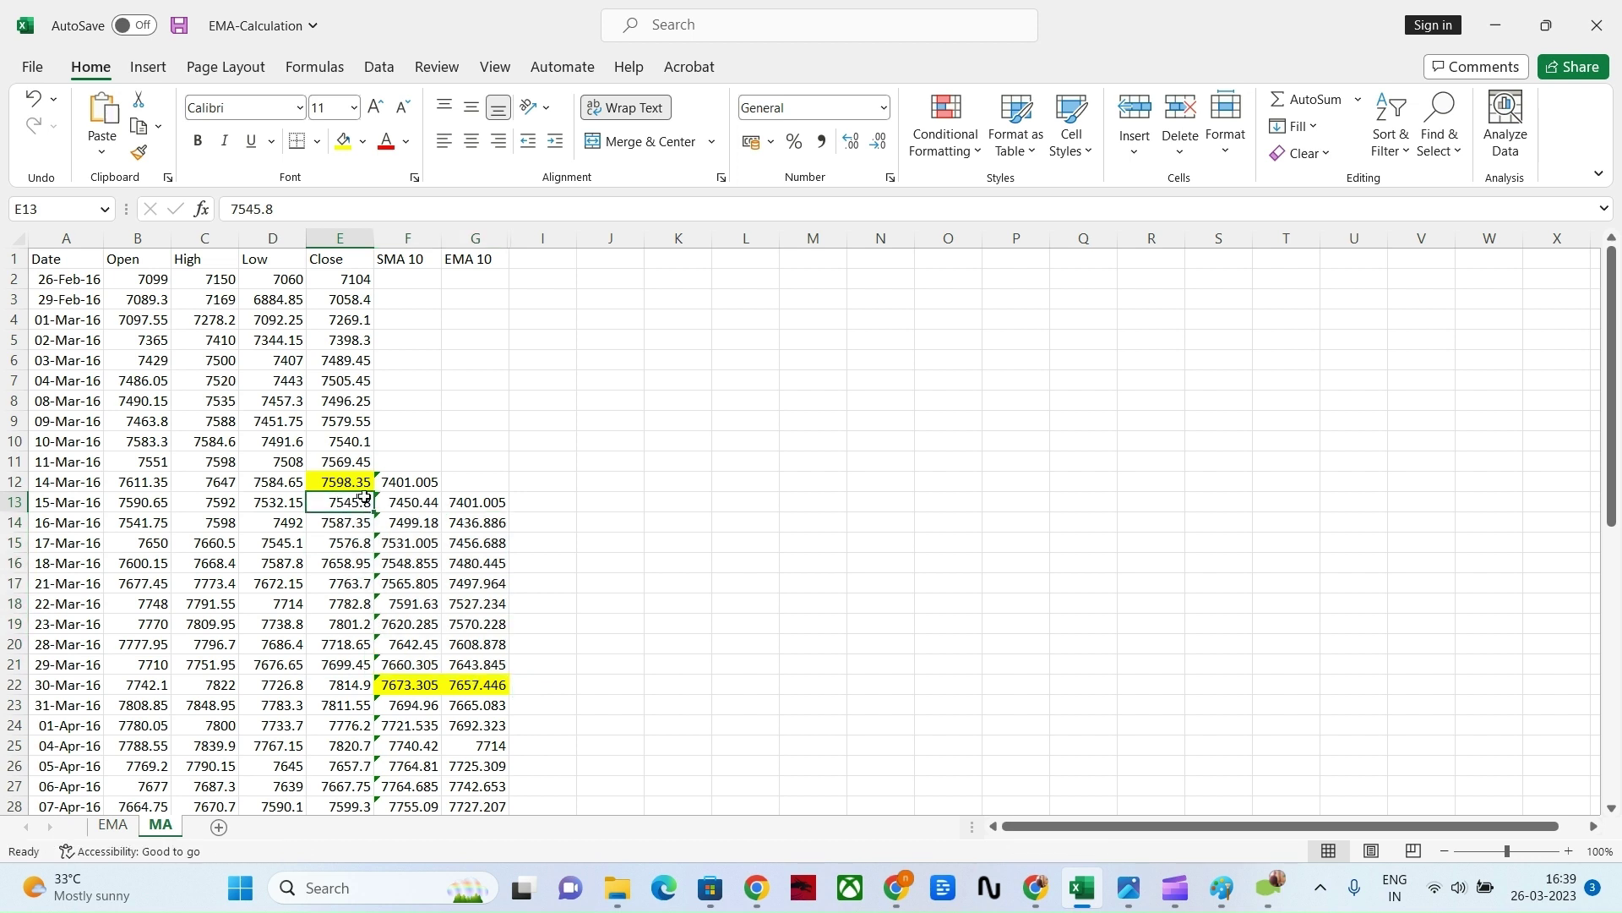
key(shift+Right)
key(shift+Right)
key(ctrl+shift+Down)
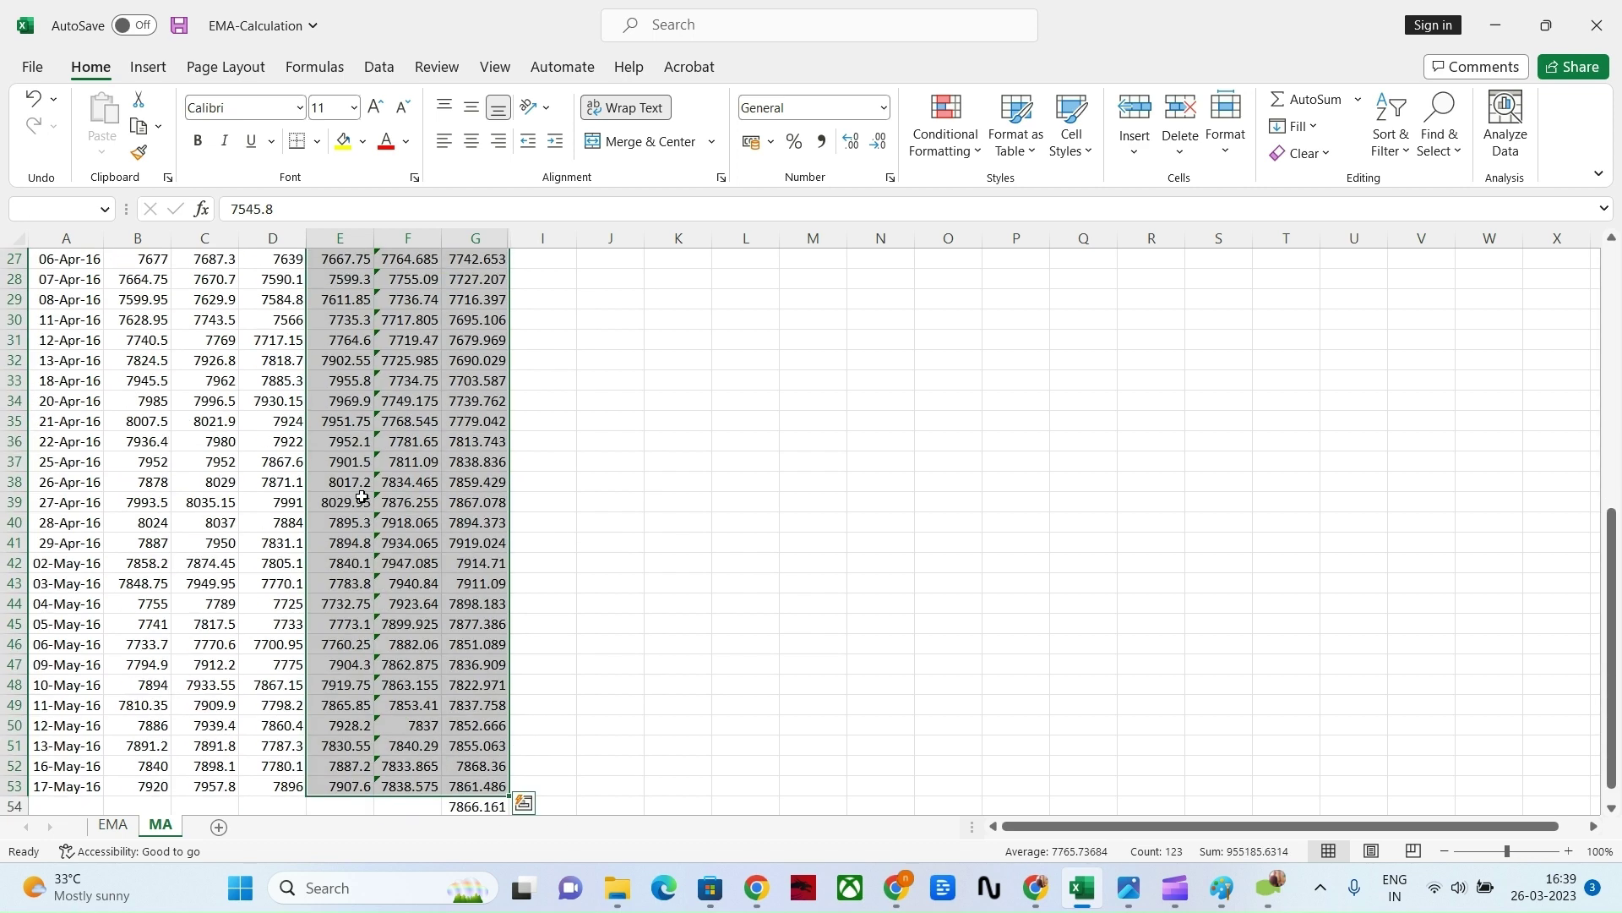
key(ctrl+c)
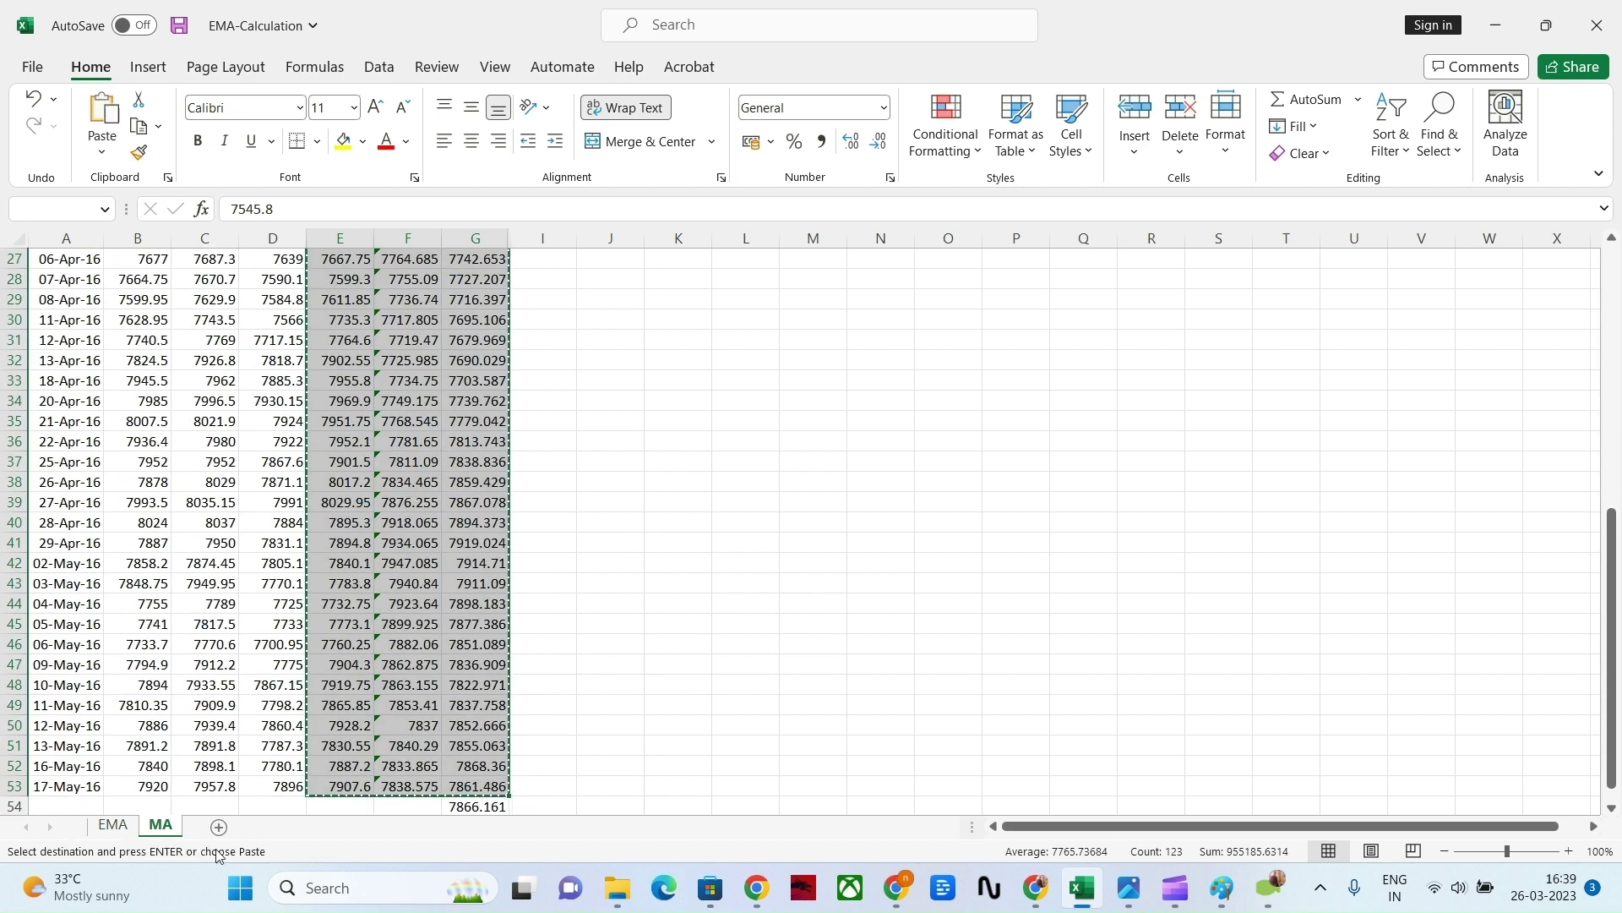
click(217, 828)
click(73, 323)
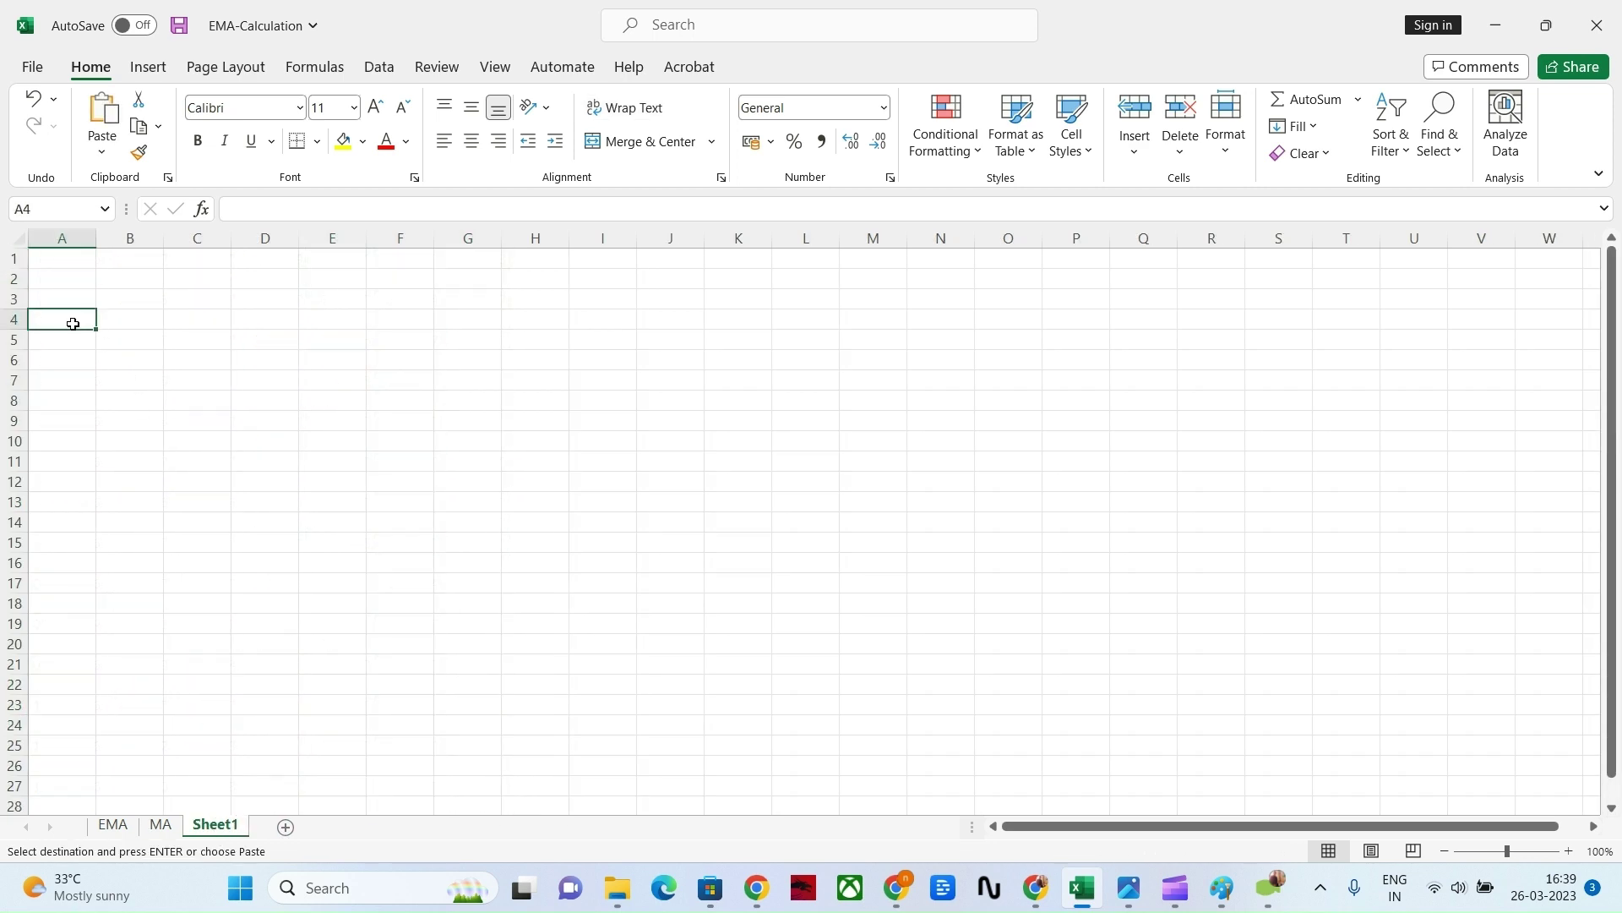
click(101, 146)
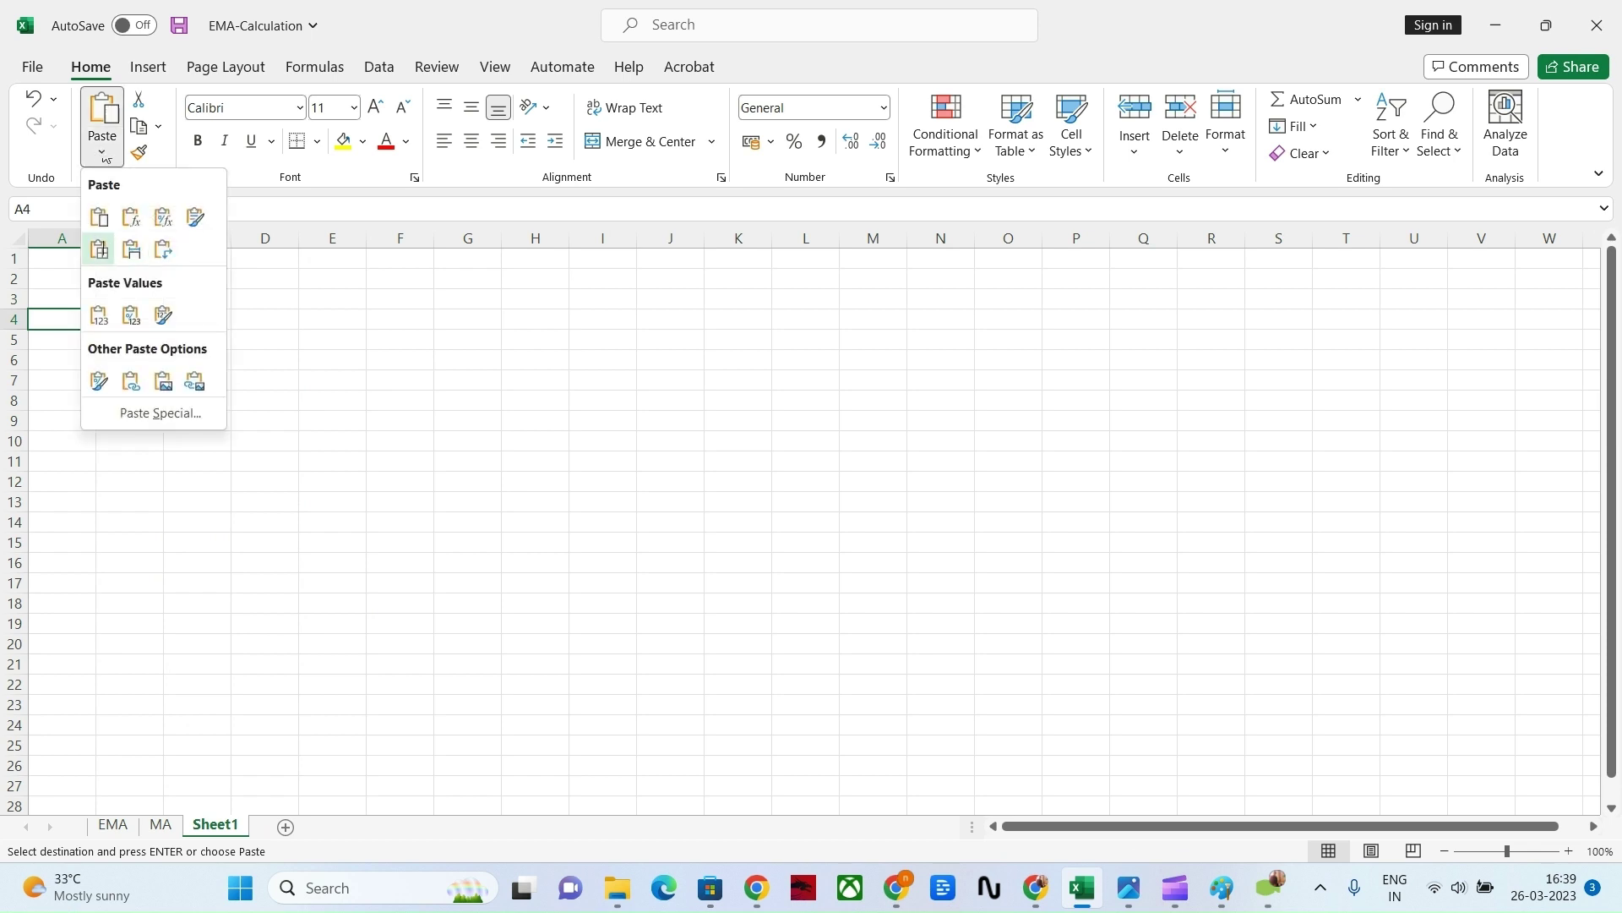
click(128, 320)
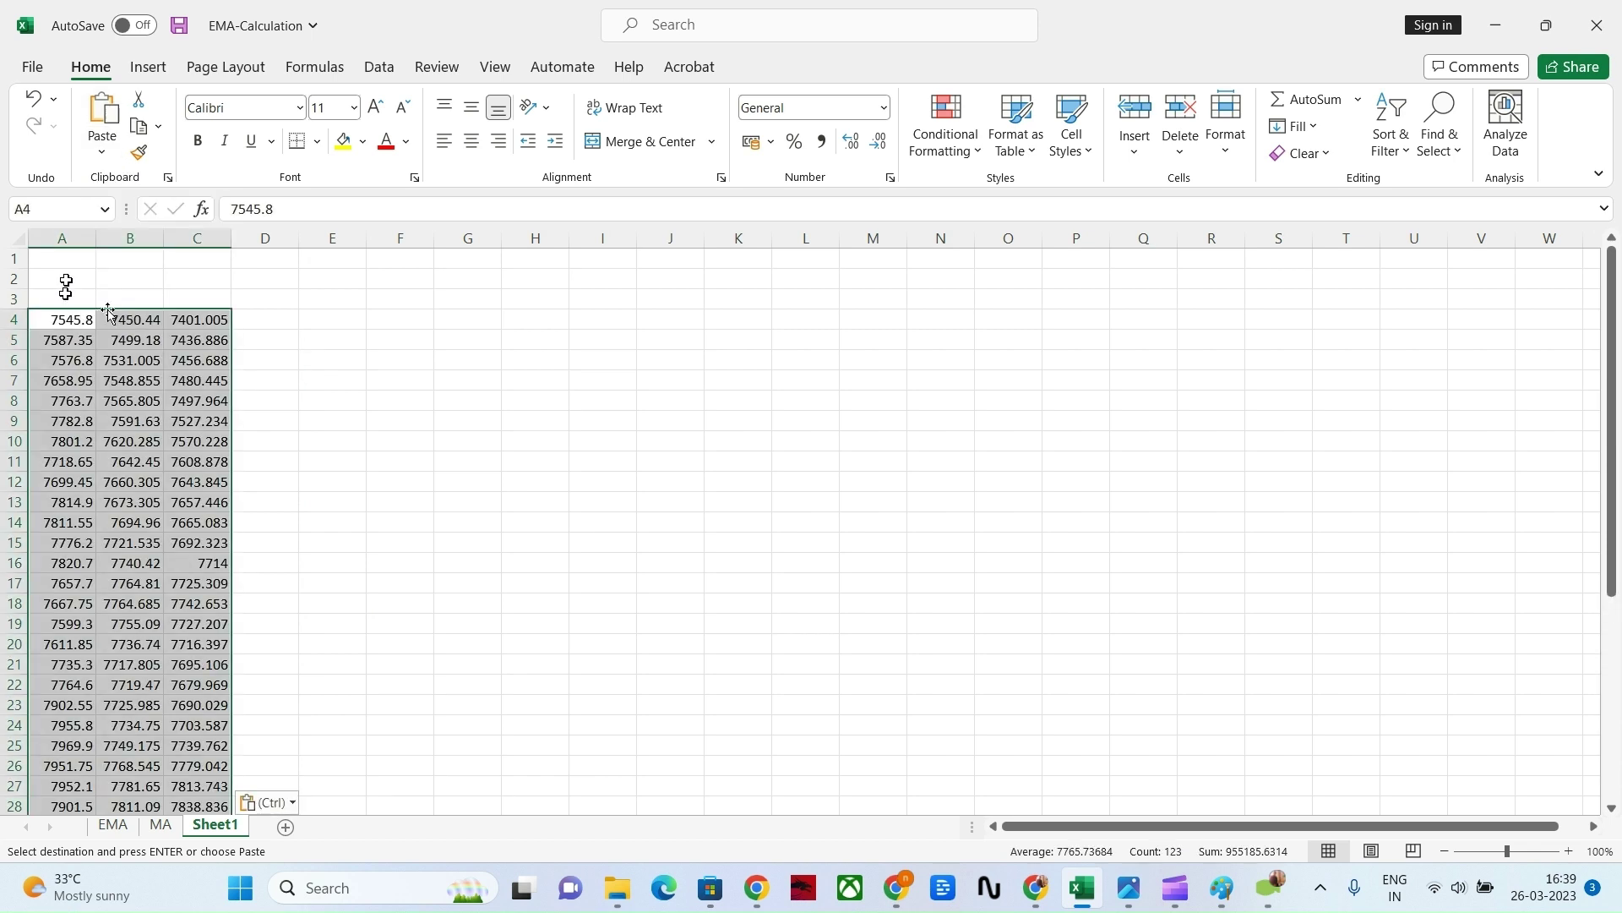
Step: Enter the headers closing, sma 10 and ema 10 in A1:C1 of the new sheet
click(68, 256)
text(clo)
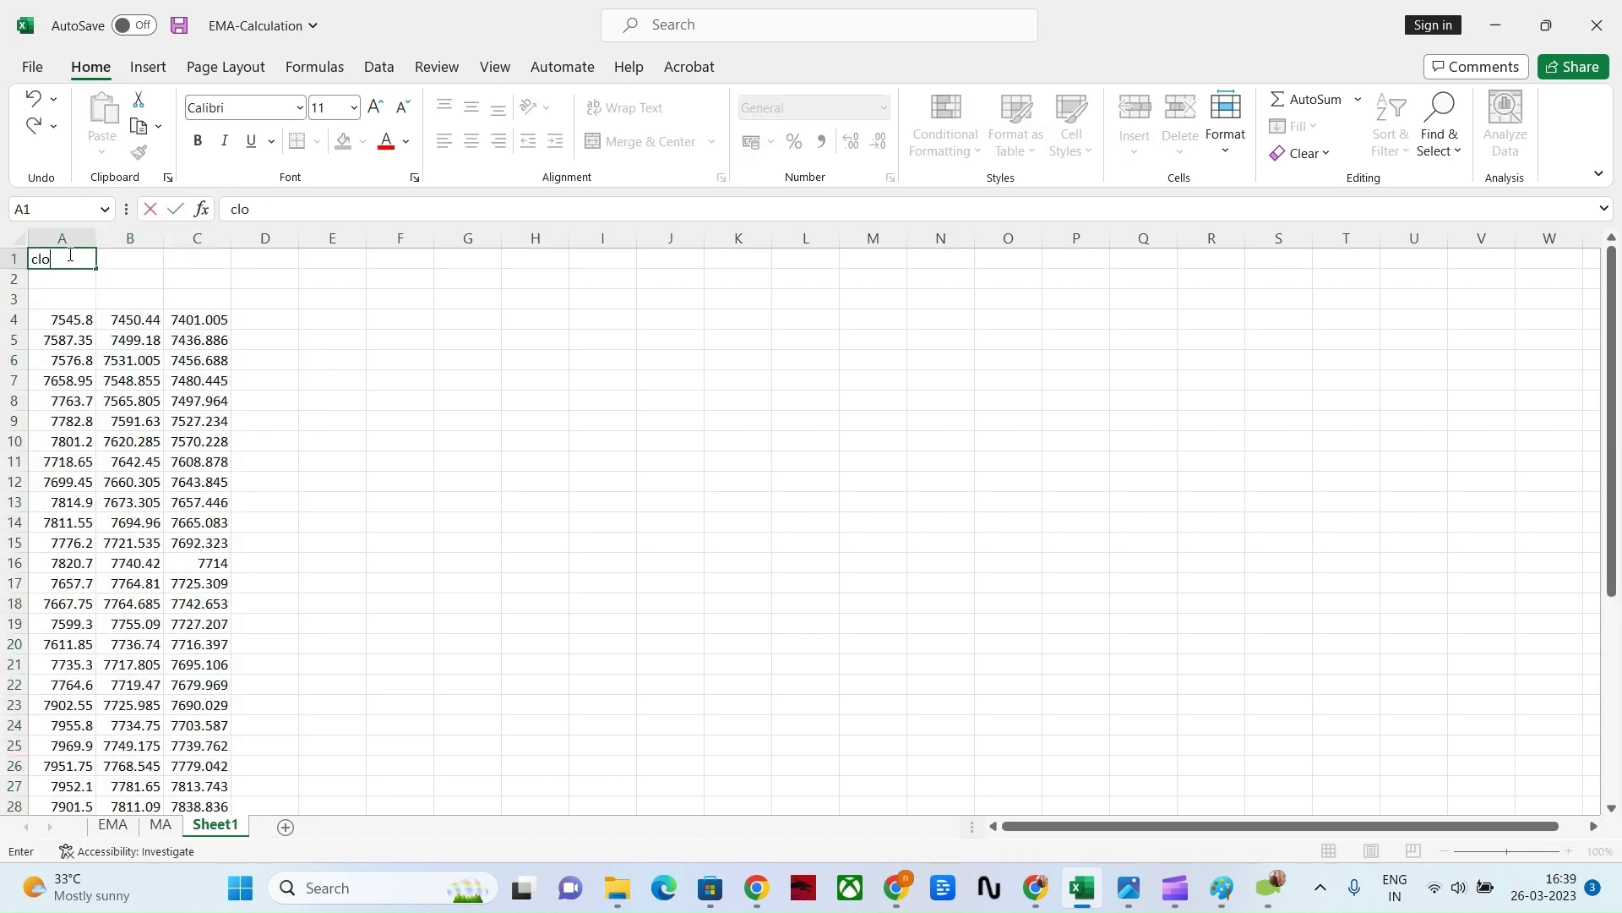
text(sing)
key(Tab)
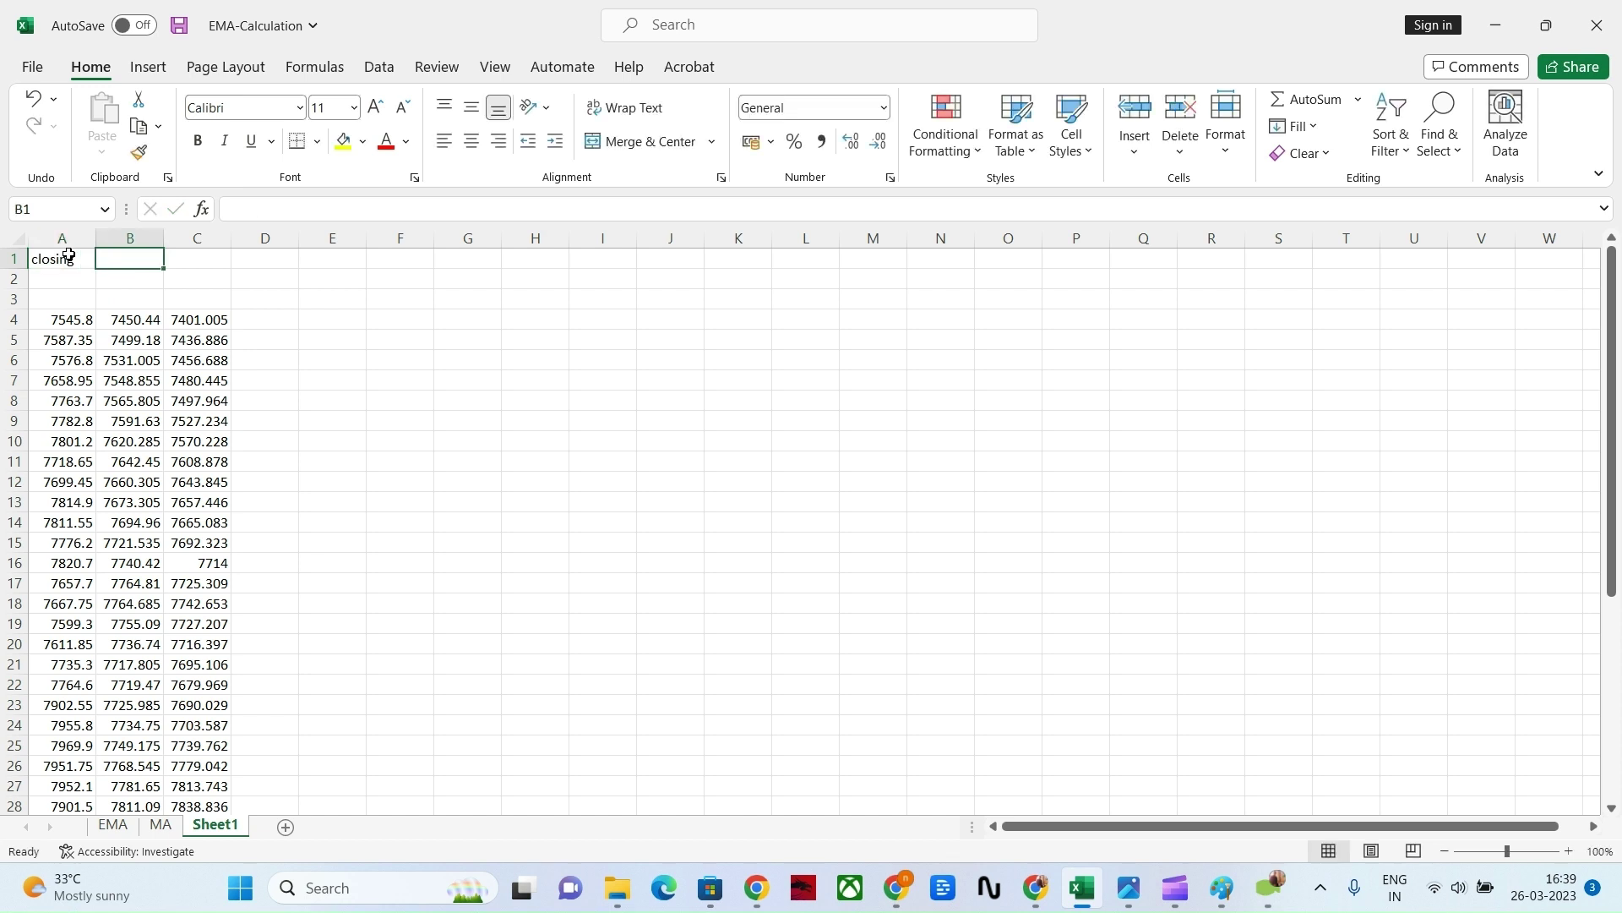
text(sma 10)
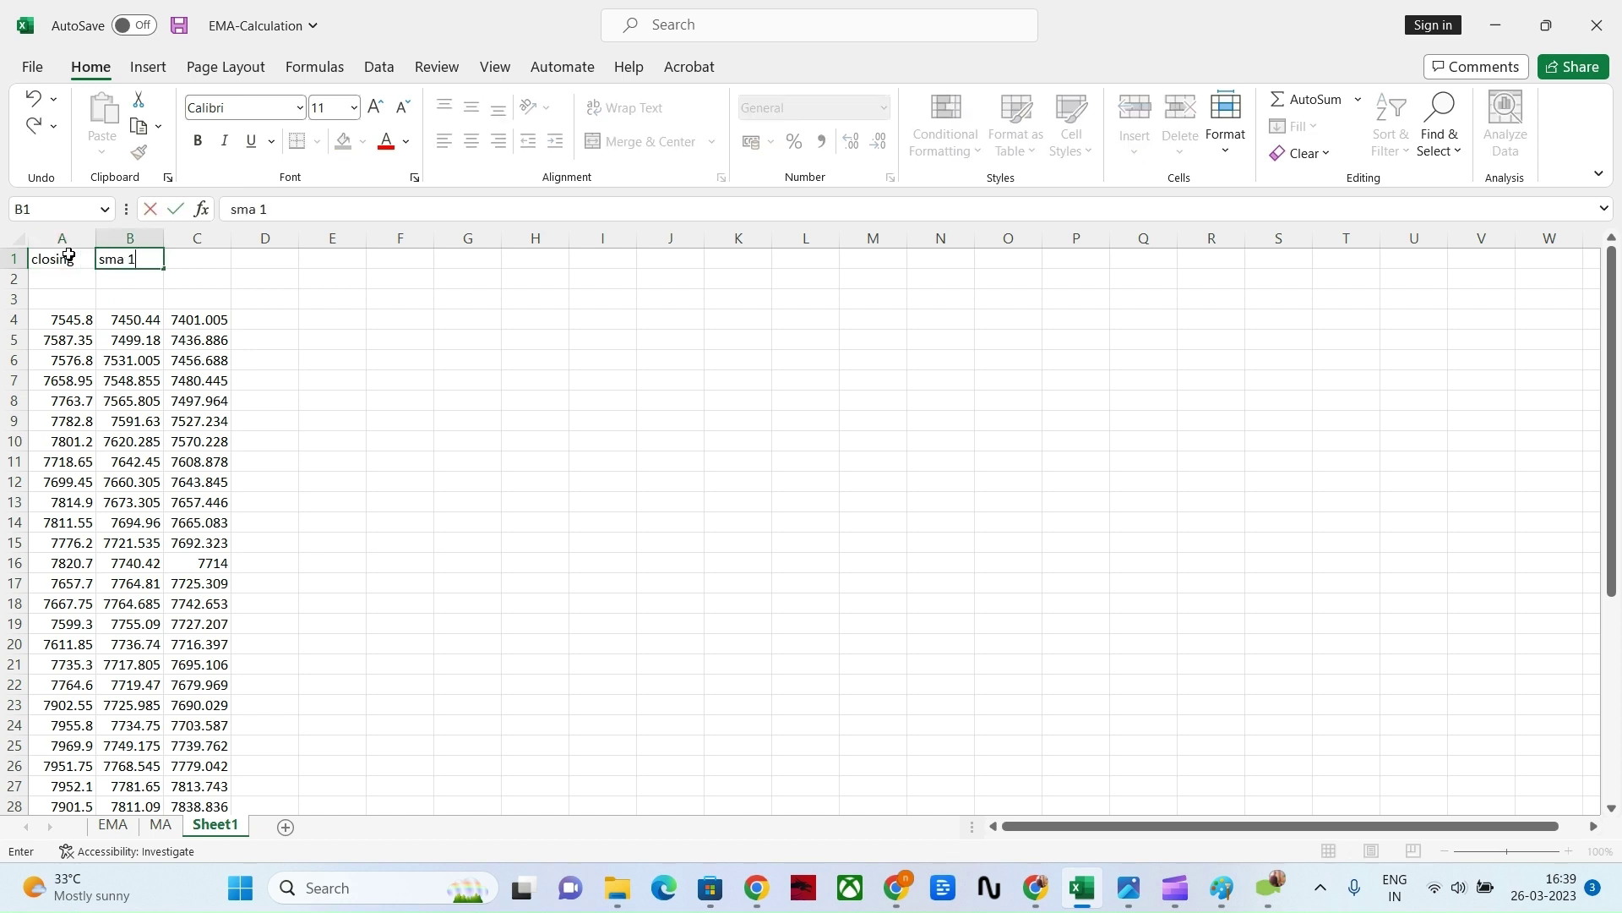
key(Tab)
text(em)
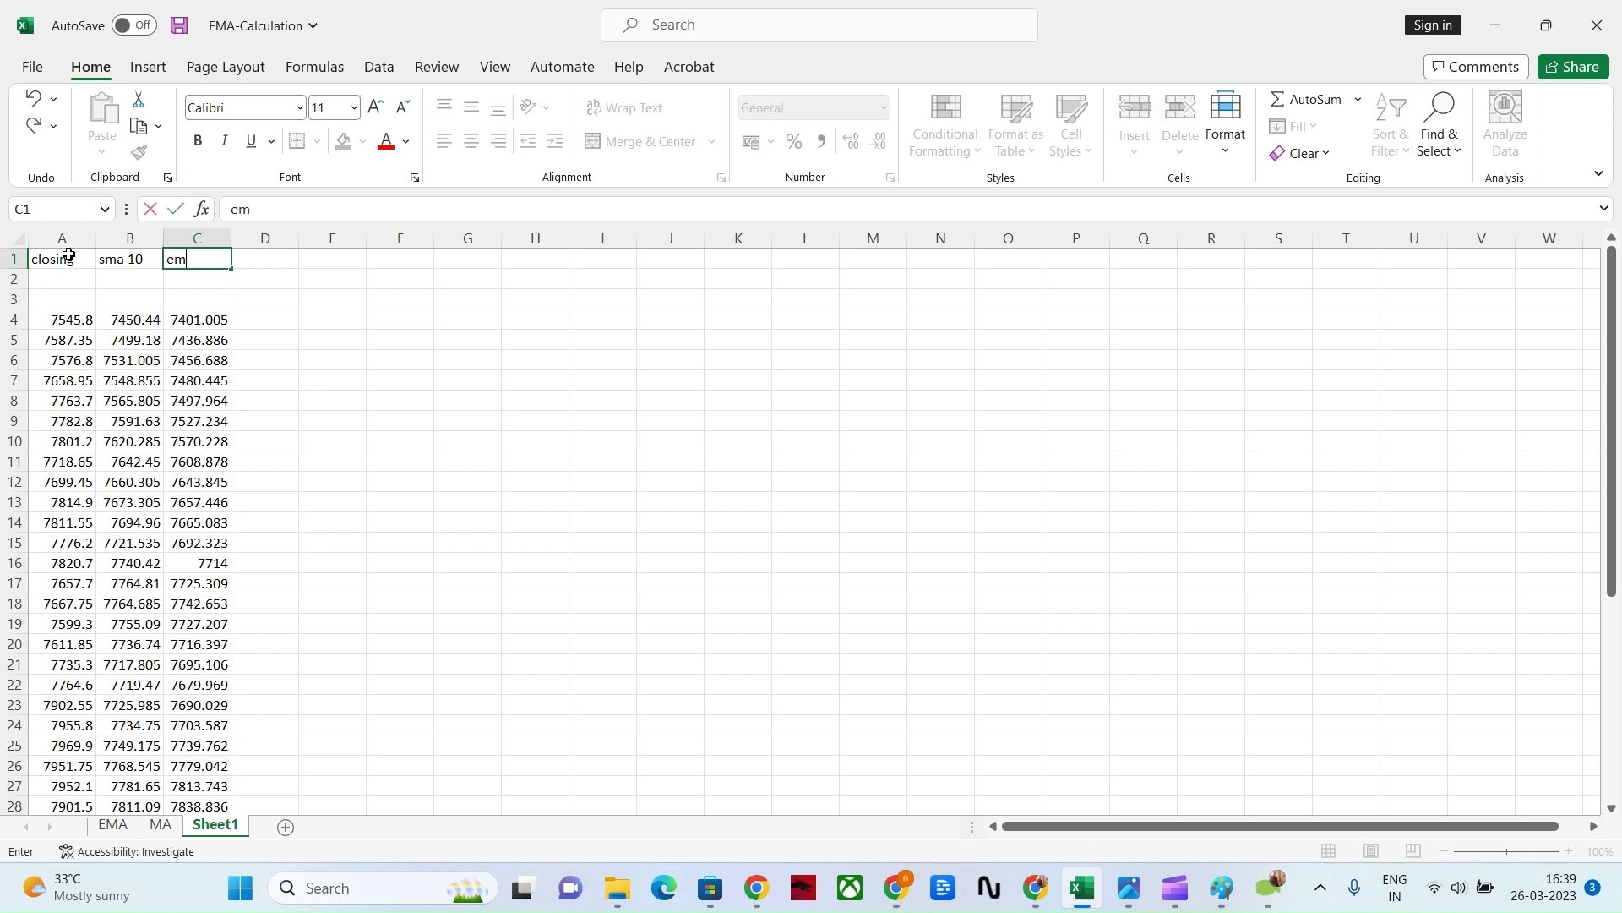
text(a 10)
click(338, 456)
Step: Delete the empty rows 2 and 3 between the headers and the data
click(13, 319)
drag(11, 278, 15, 300)
right_click(15, 300)
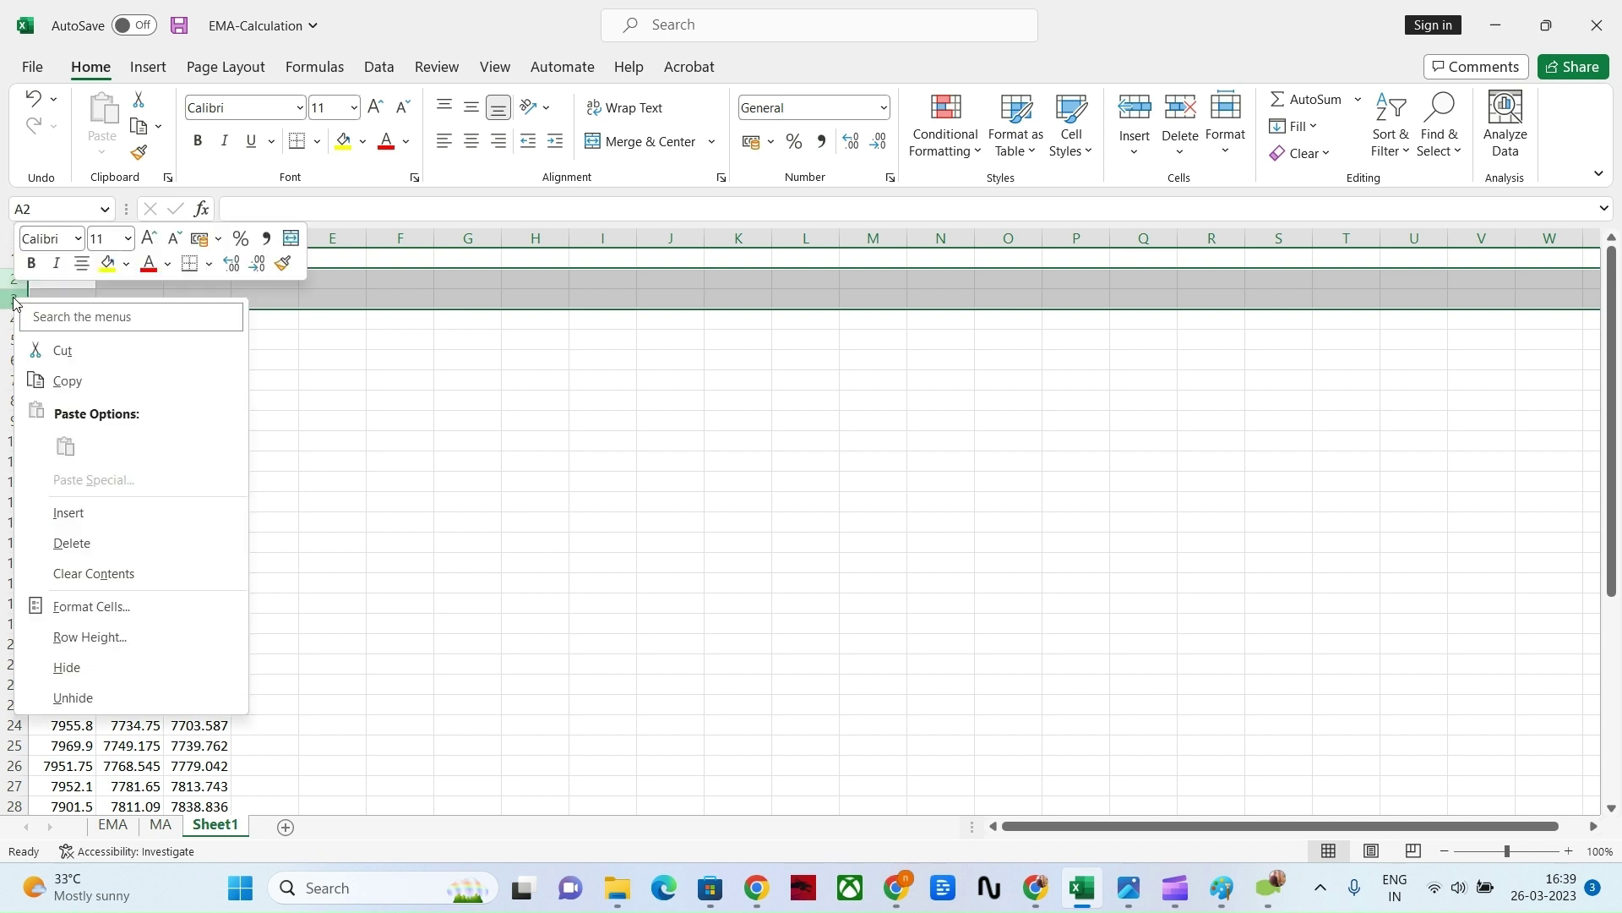
click(100, 546)
Step: Insert a 2-D line chart of the closing, sma 10 and ema 10 data in A1:C42 and enlarge it to about column S
click(67, 260)
drag(68, 259, 206, 765)
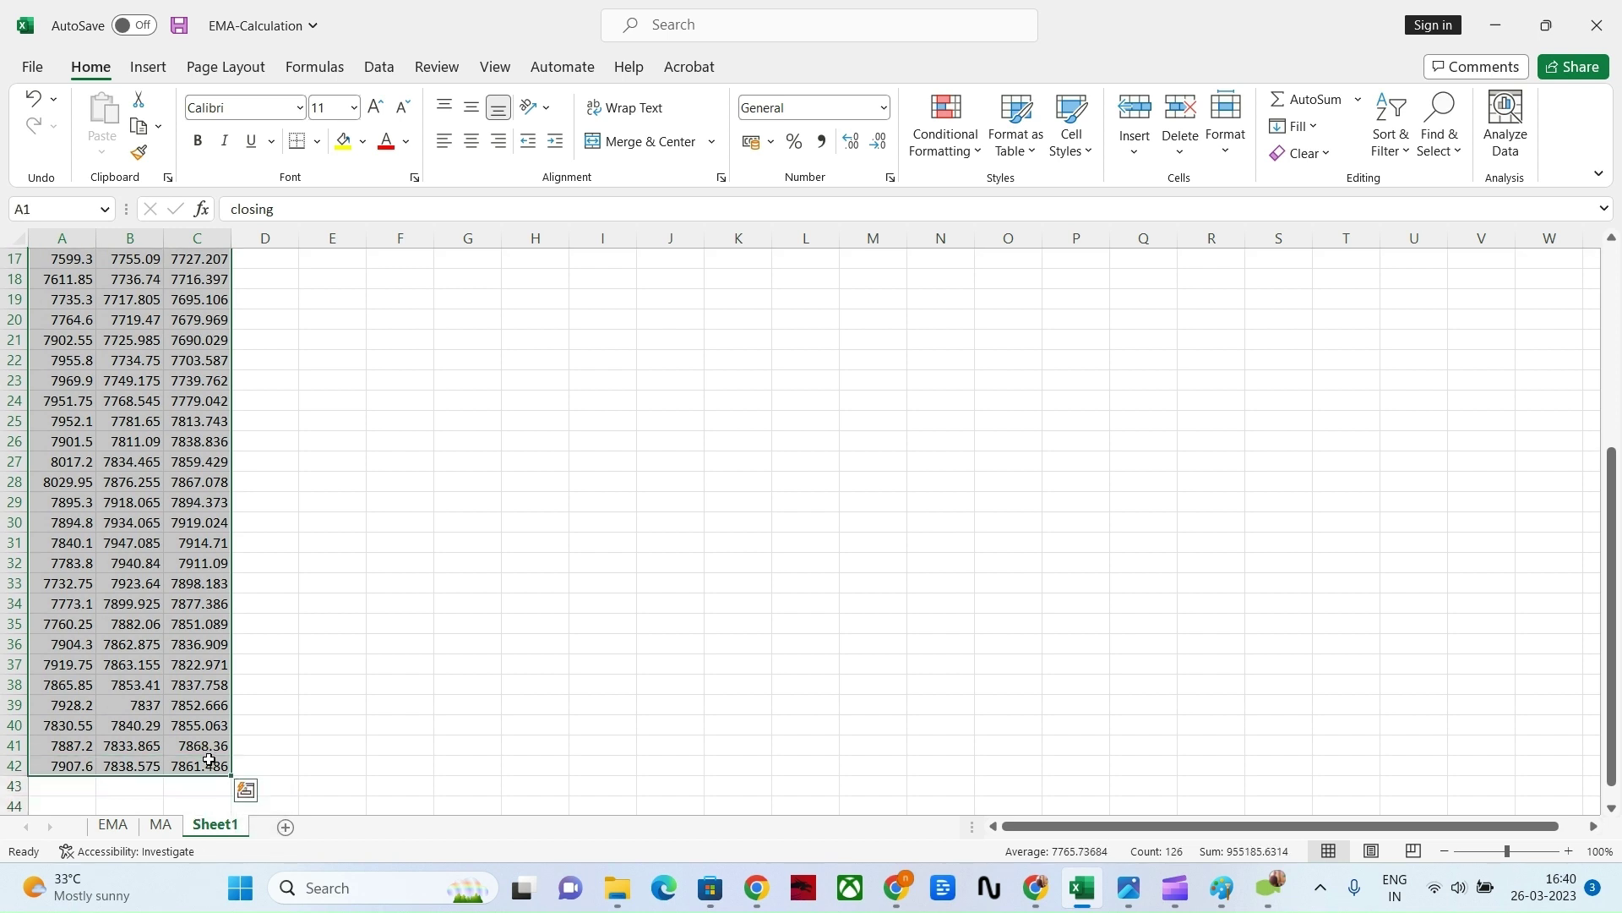
click(150, 71)
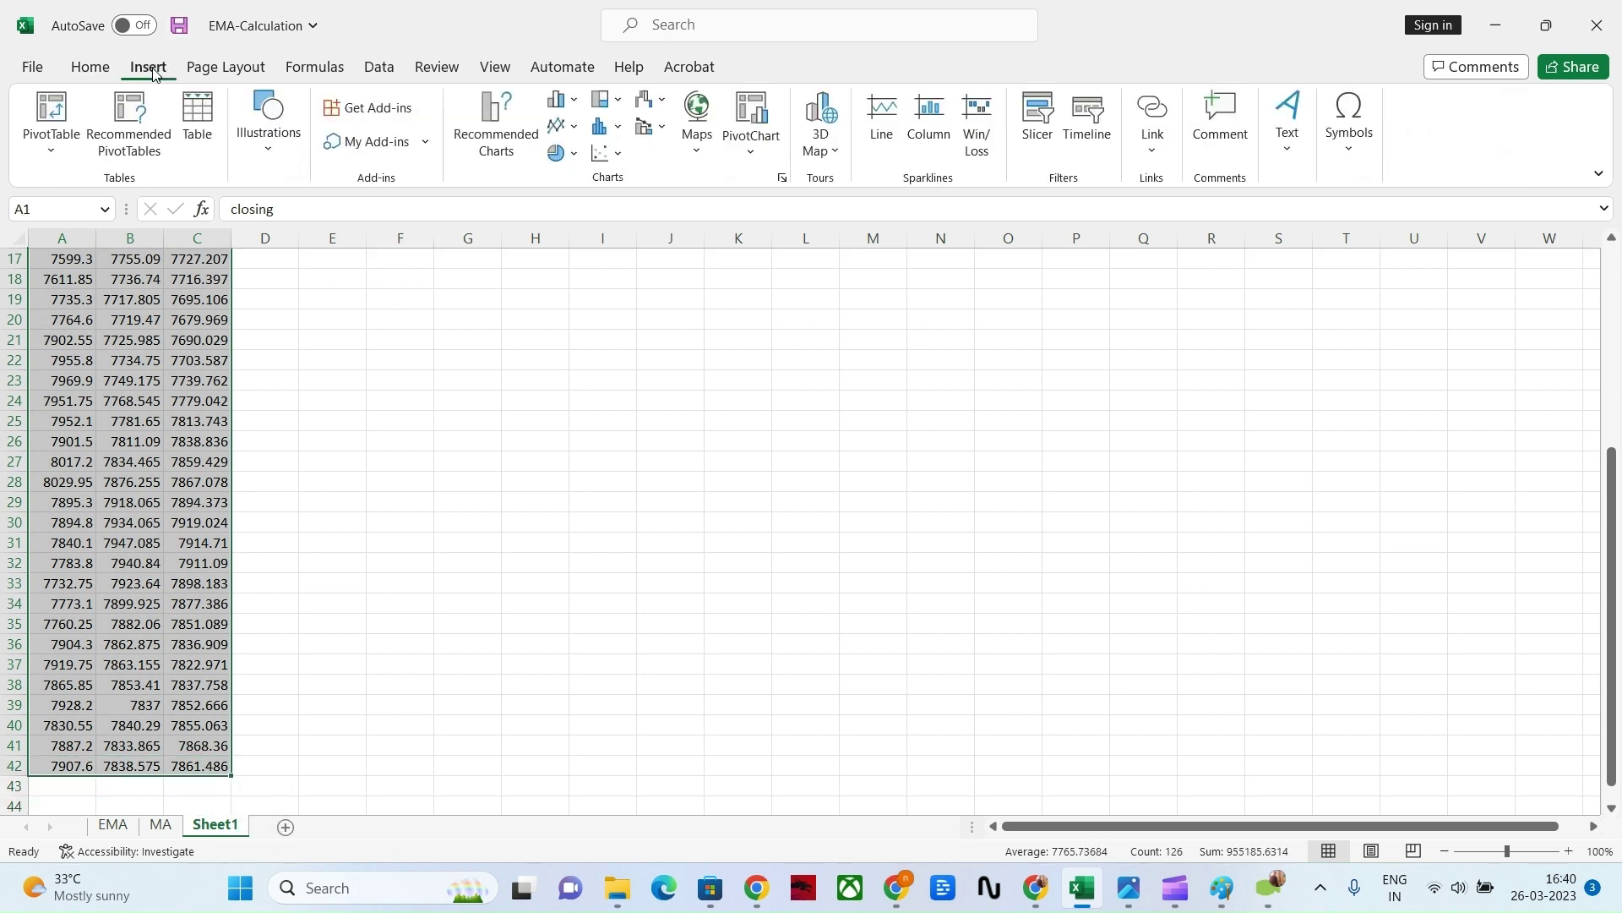
click(562, 126)
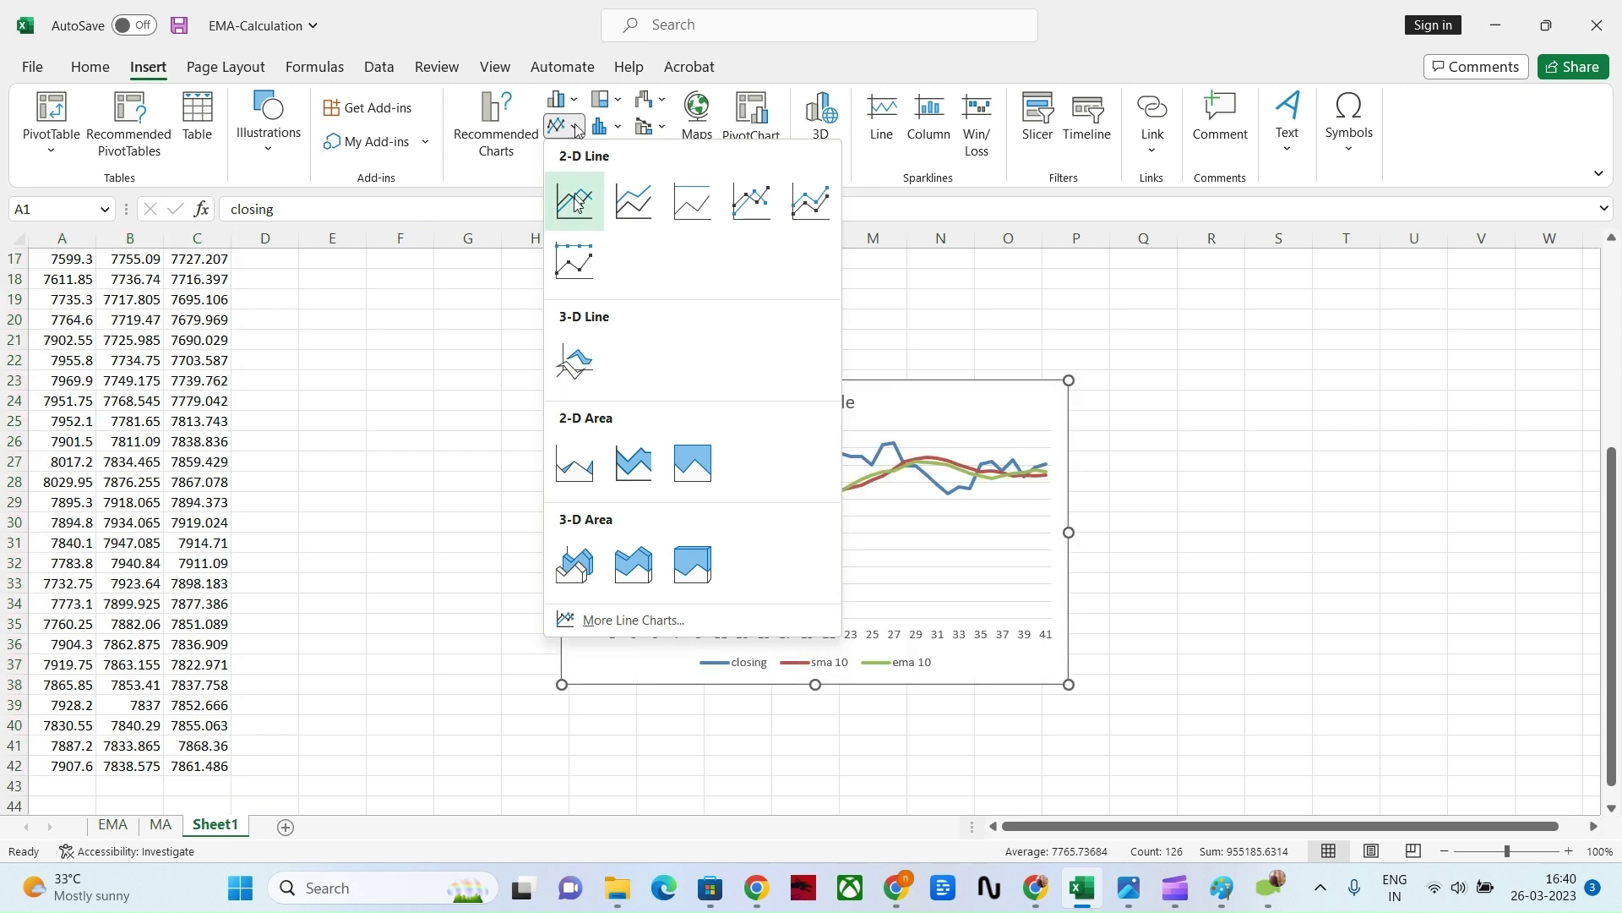
click(574, 204)
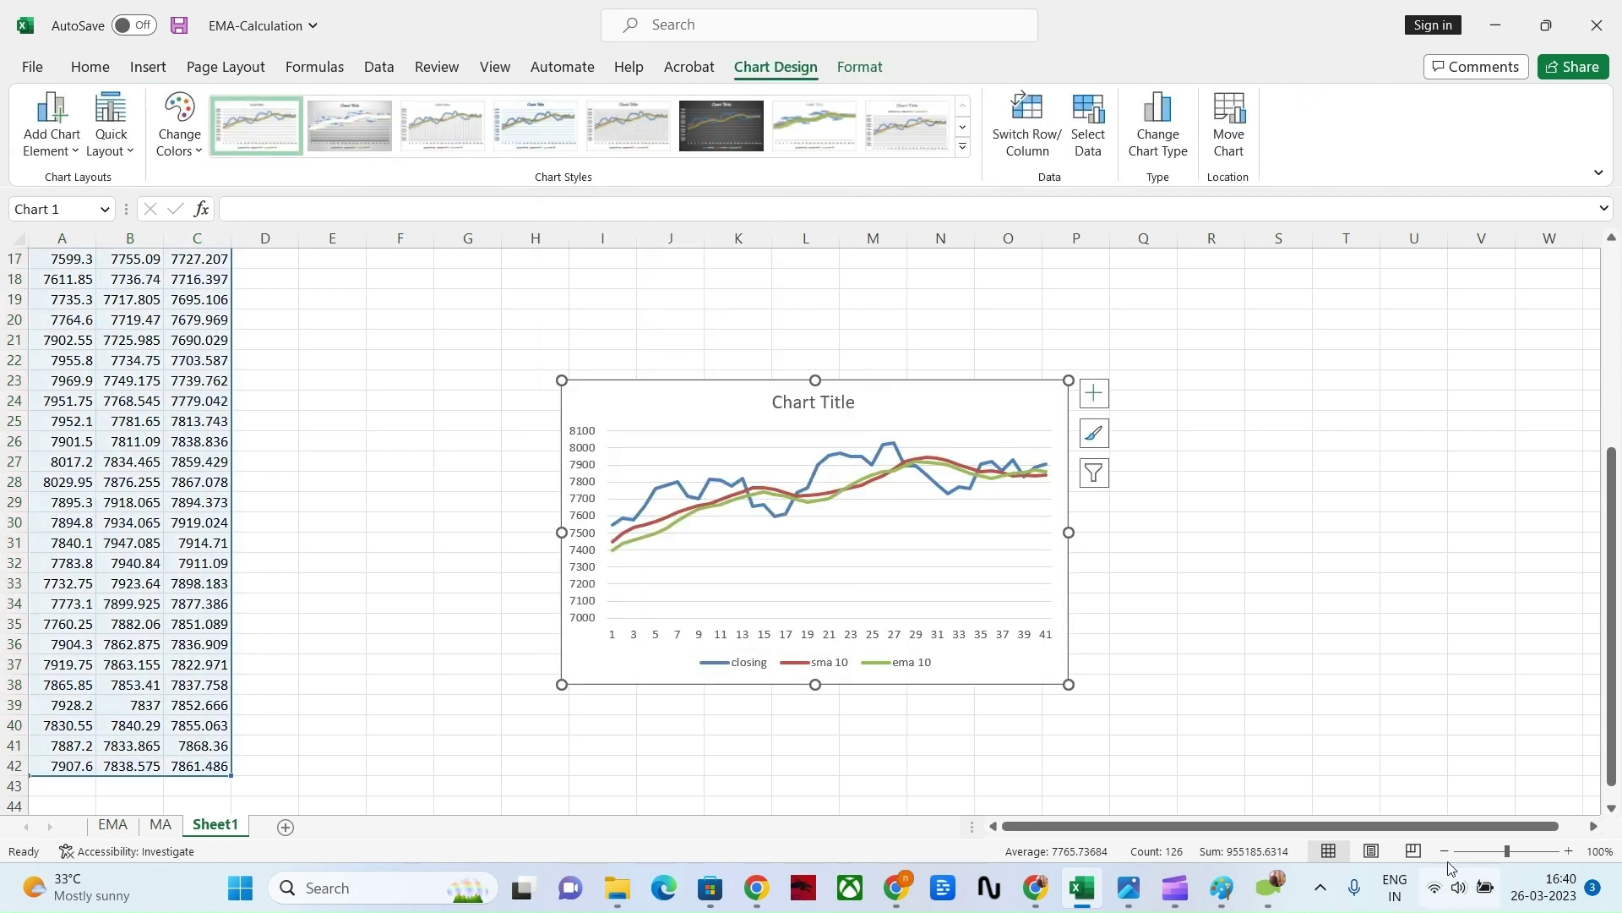
drag(1069, 381, 1299, 328)
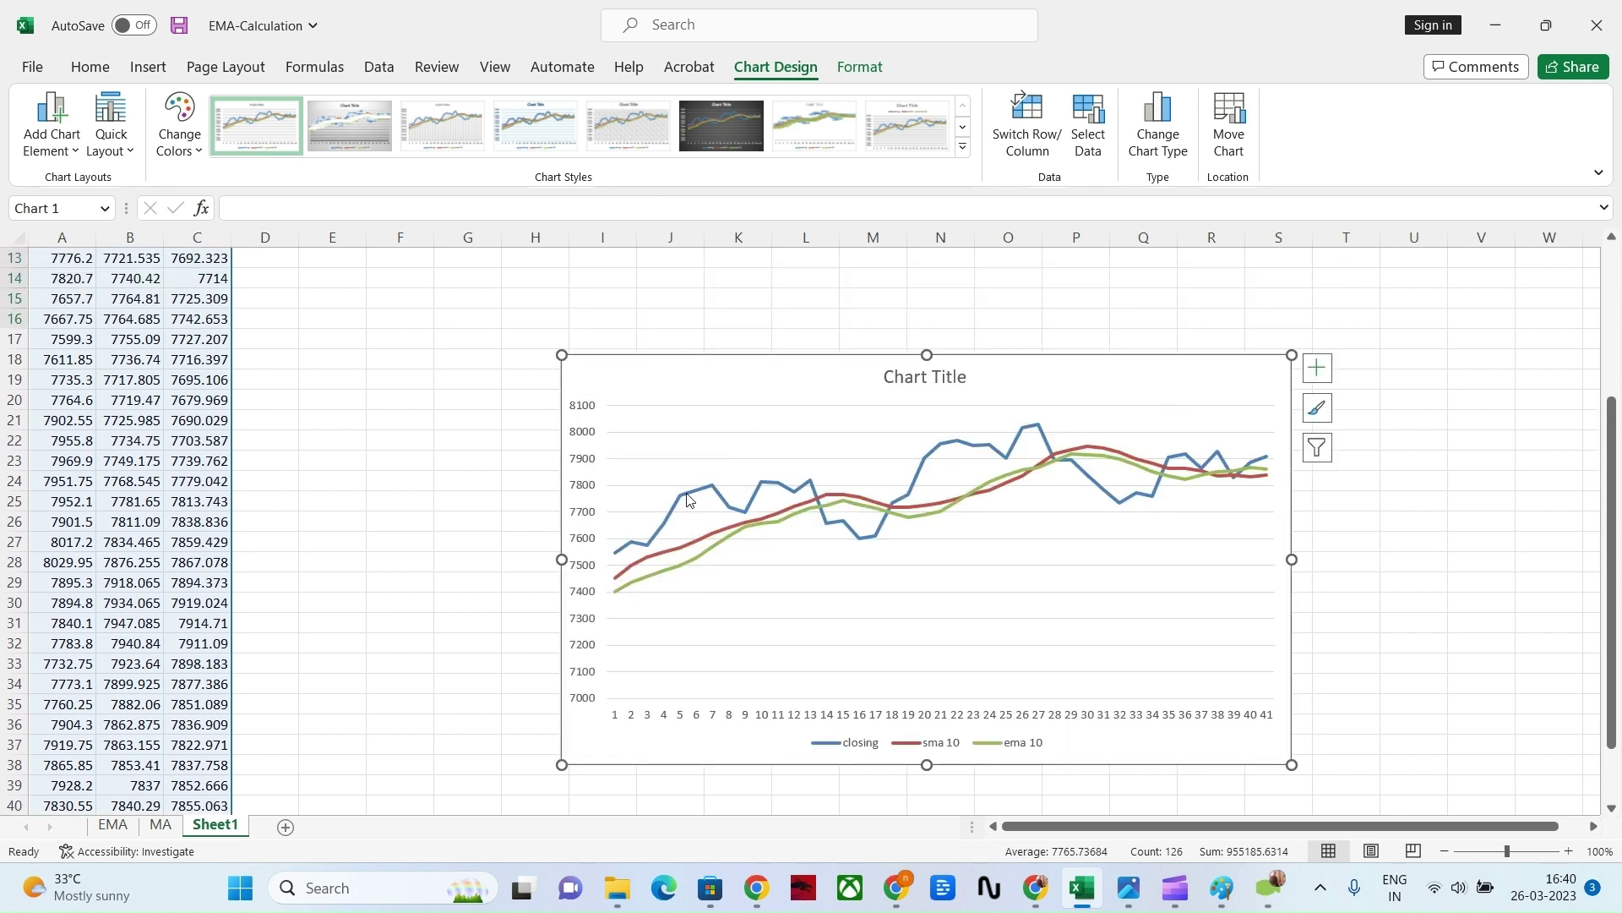
Step: Examine the closing, sma 10 and ema 10 lines in the chart by selecting each series in turn
click(688, 498)
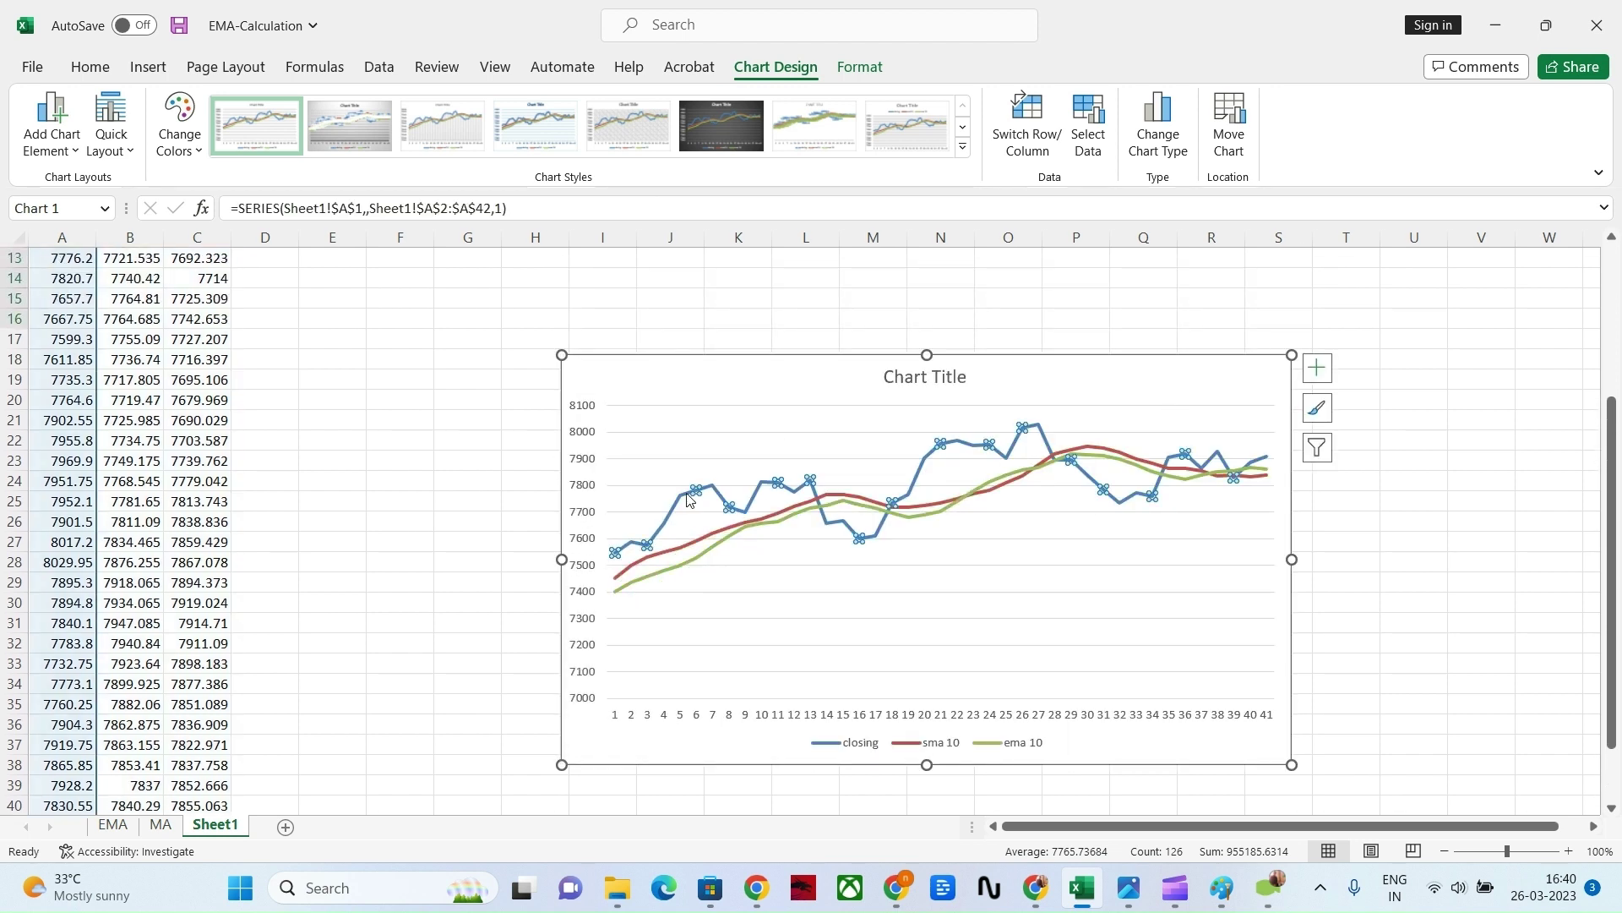
click(696, 539)
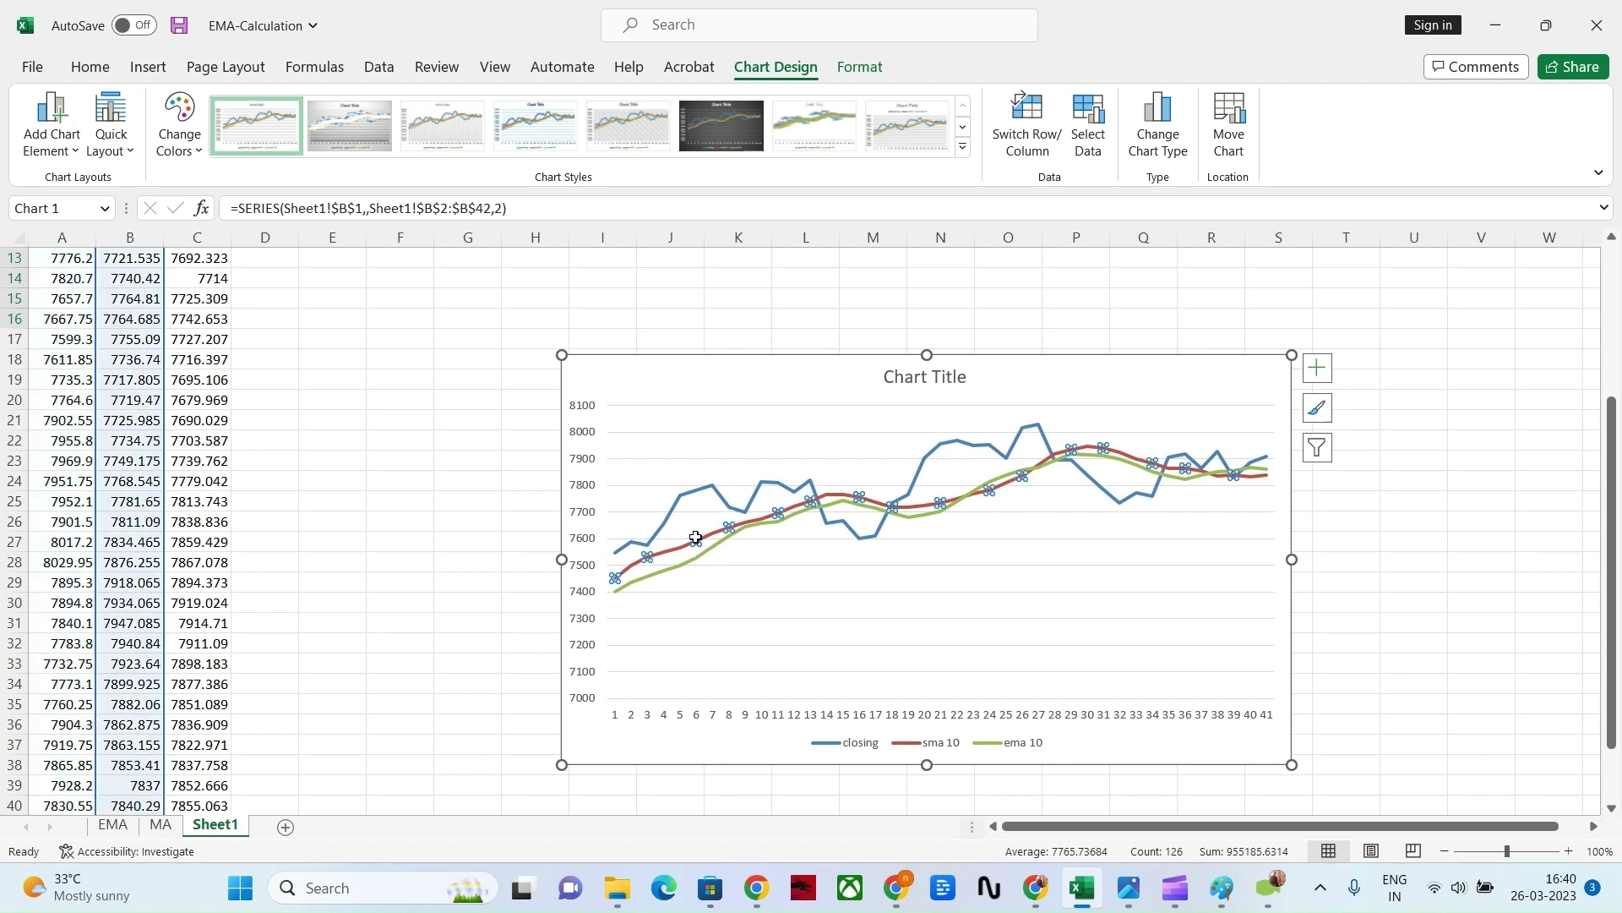
click(692, 562)
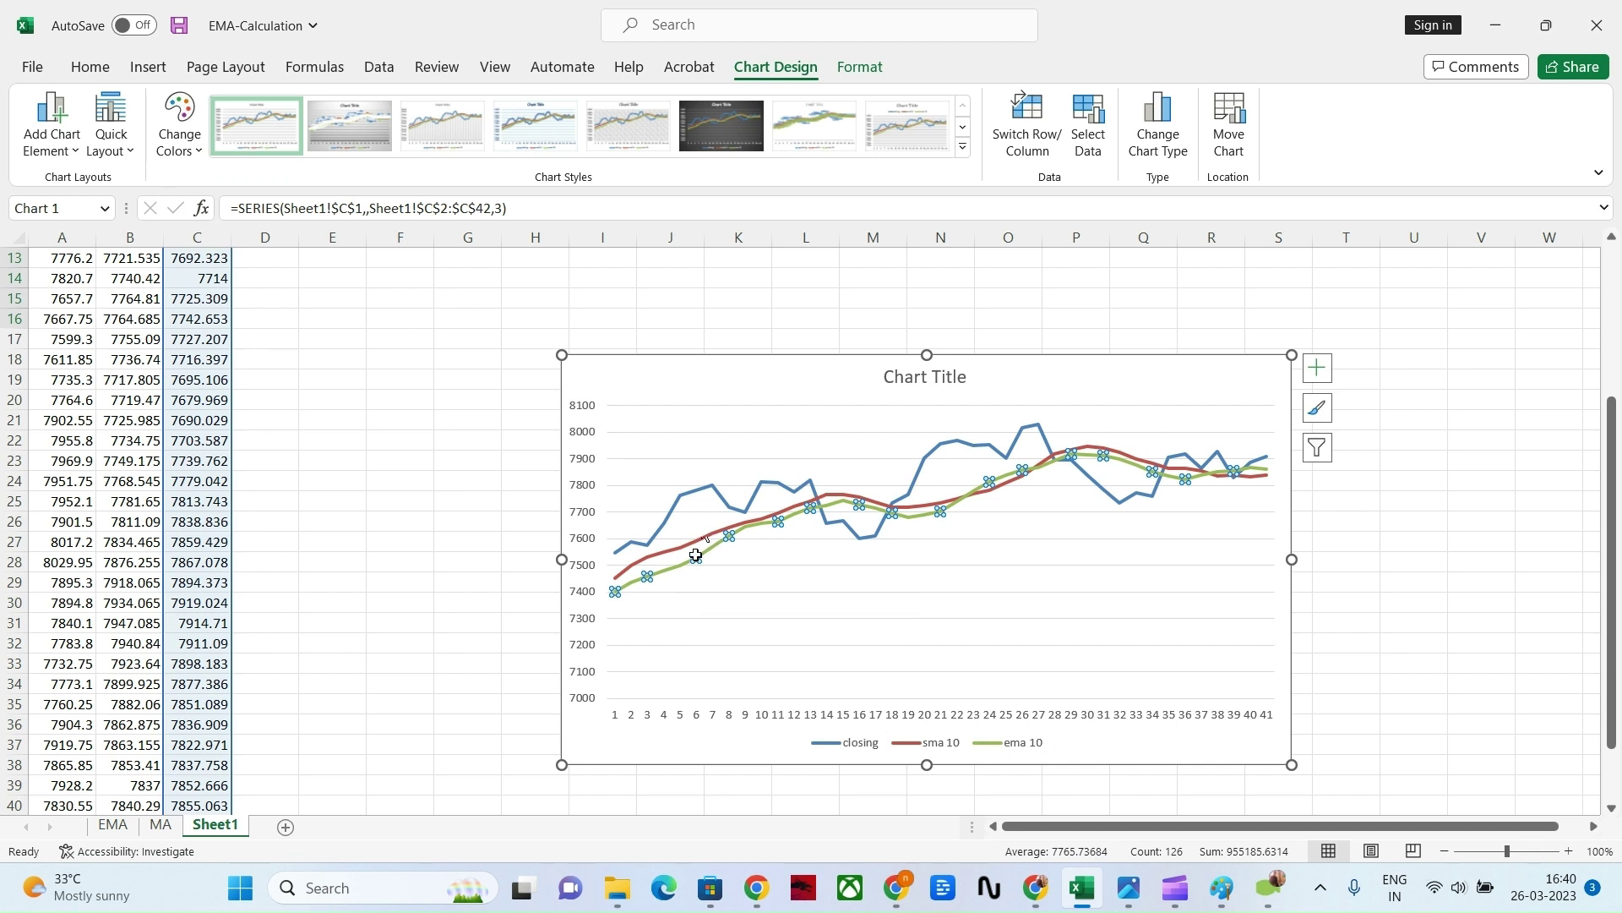
mouse_move(710, 560)
click(703, 541)
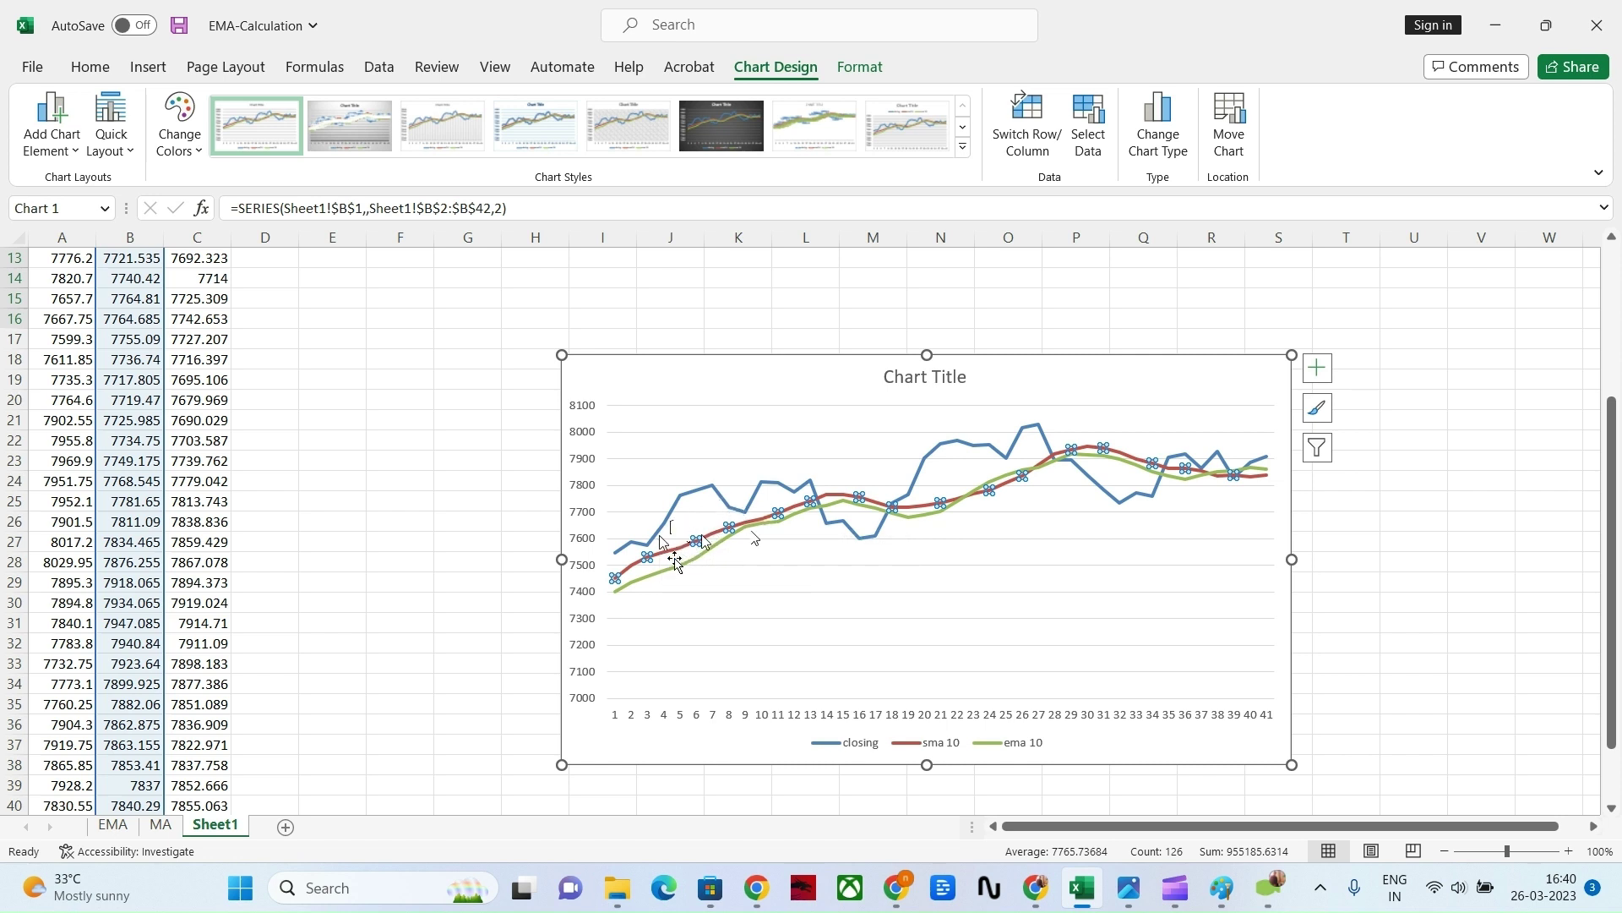
mouse_move(828, 507)
mouse_move(688, 562)
Step: Review the EMA formula note and the multiplier formula in F3 on the EMA sheet
click(159, 824)
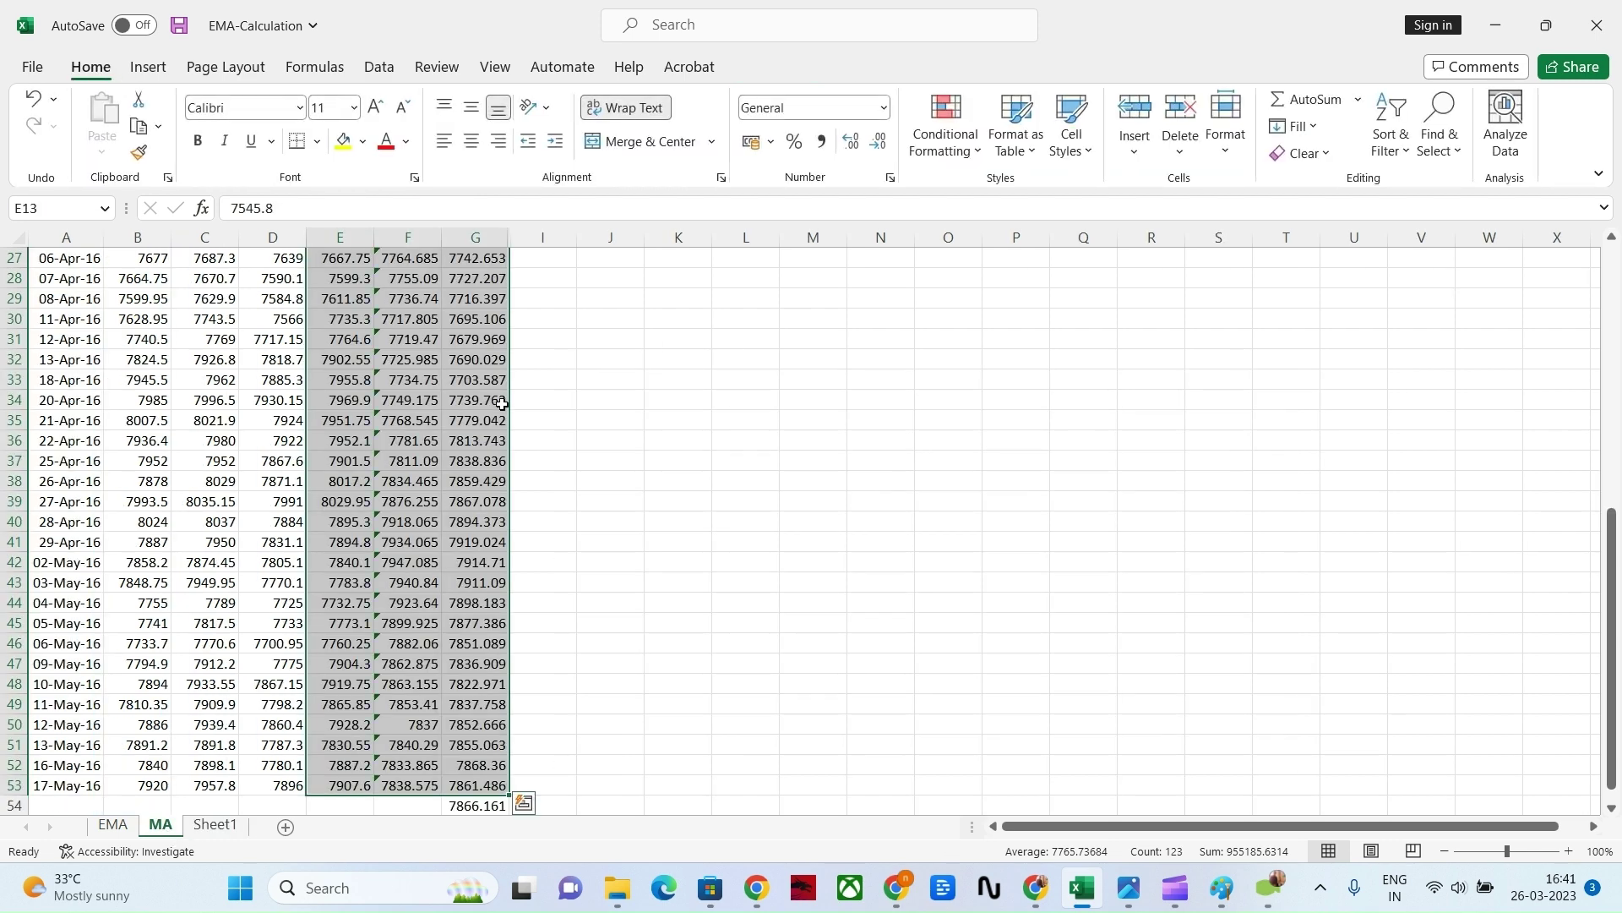
click(113, 824)
scroll(290, 463, up, 3)
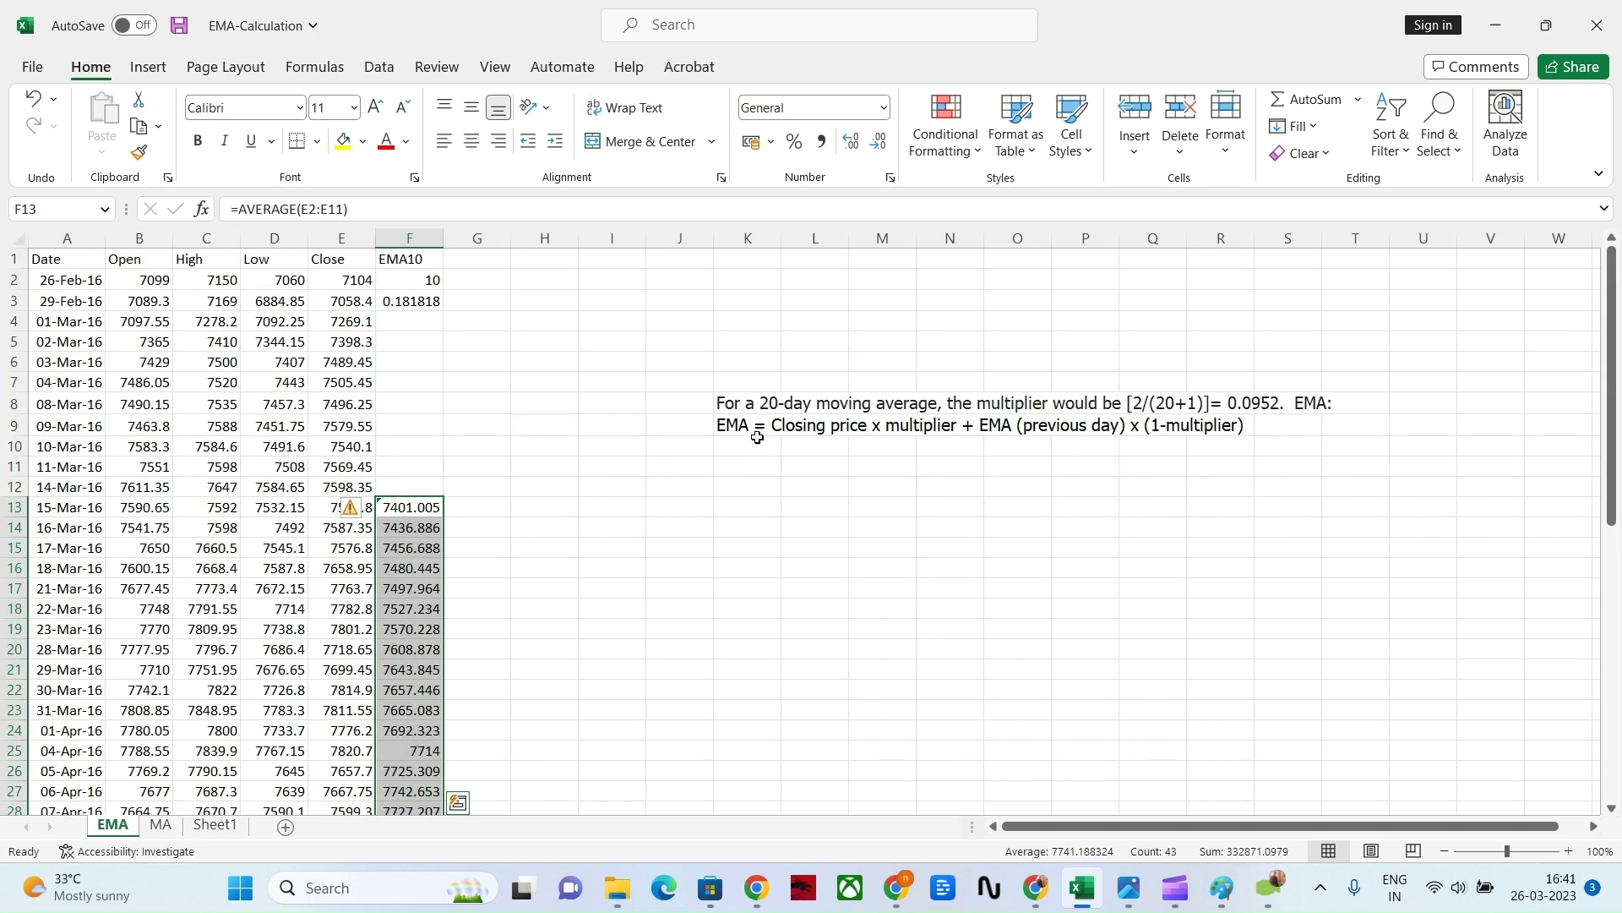
drag(737, 397, 1308, 427)
click(353, 487)
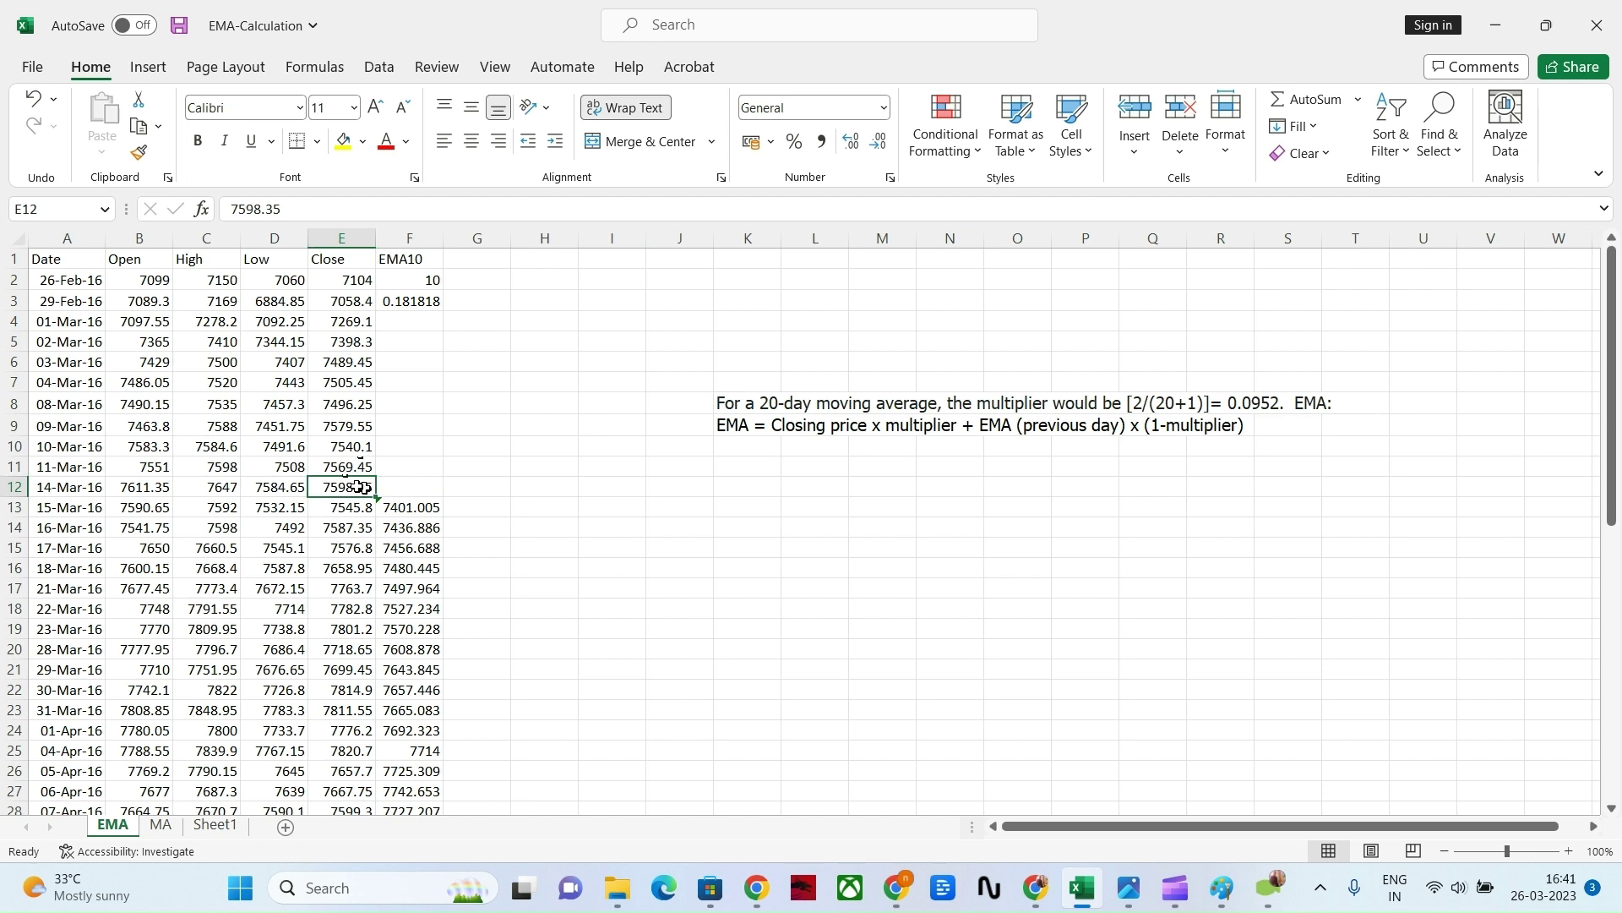
click(414, 302)
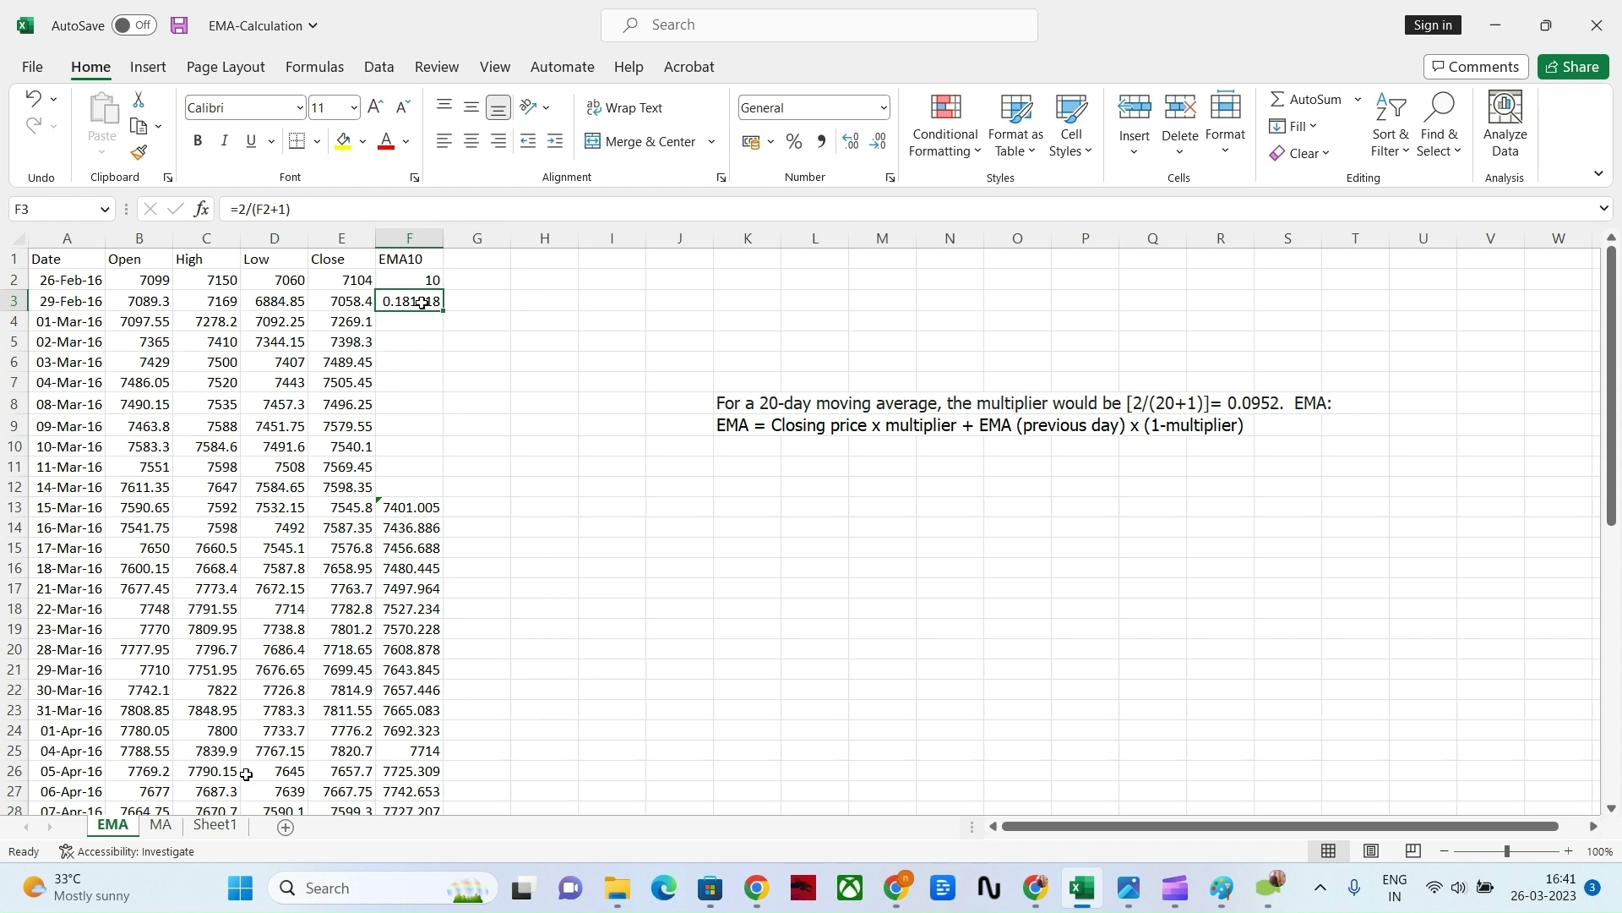
Step: Review the ten closing prices in E4:E13 against the average formula in F13 and the EMA formula note
drag(354, 322, 345, 510)
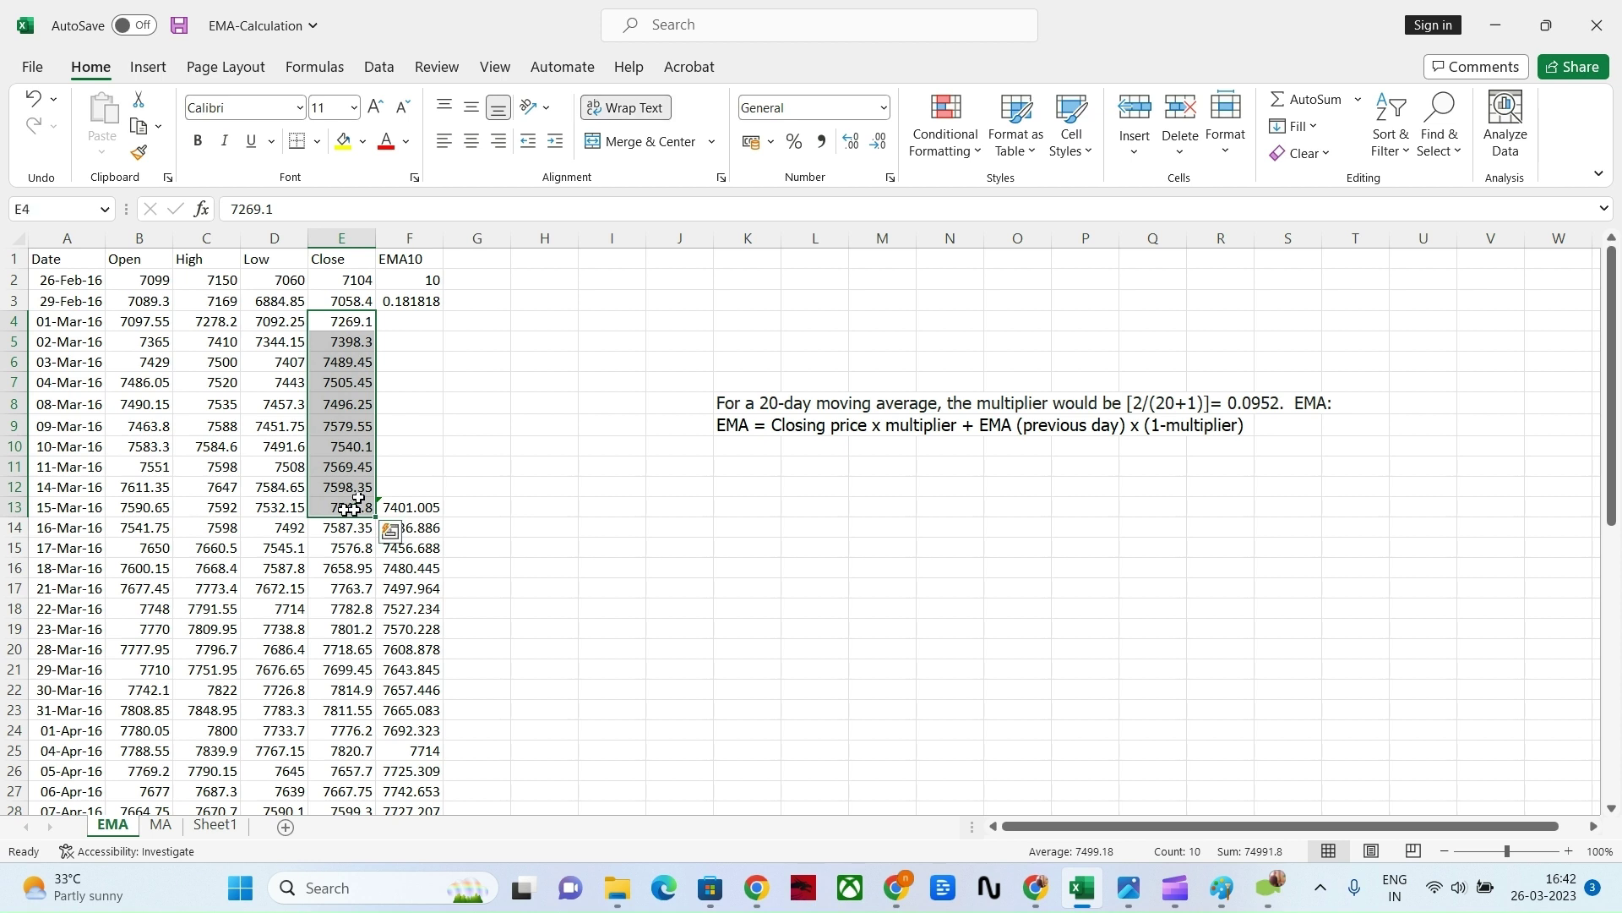
click(351, 508)
click(353, 469)
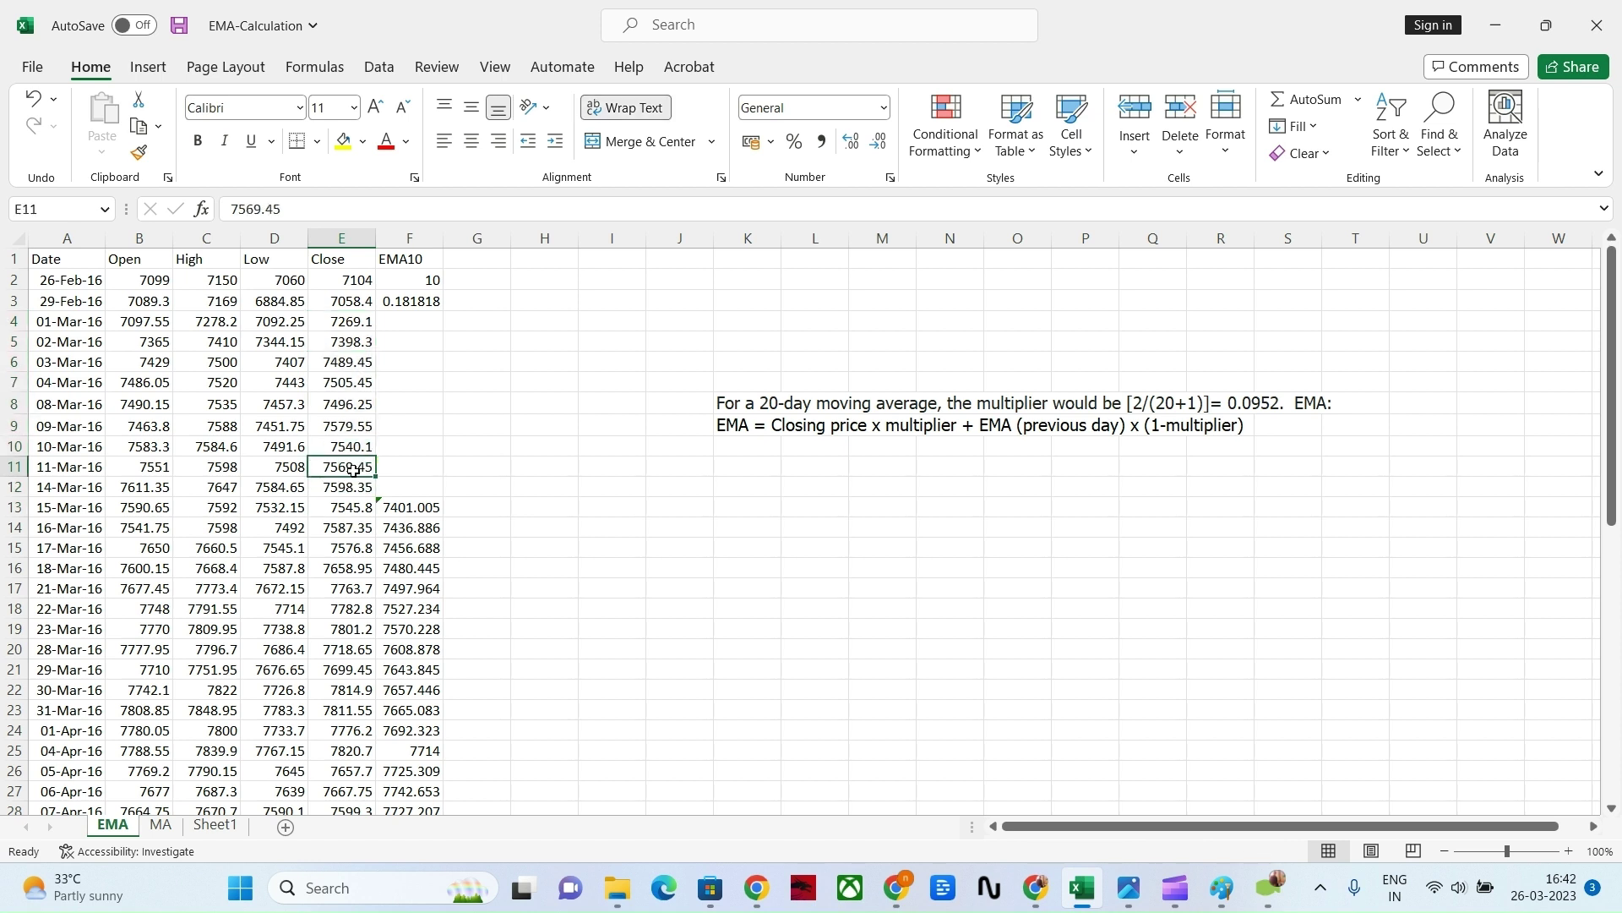
click(352, 421)
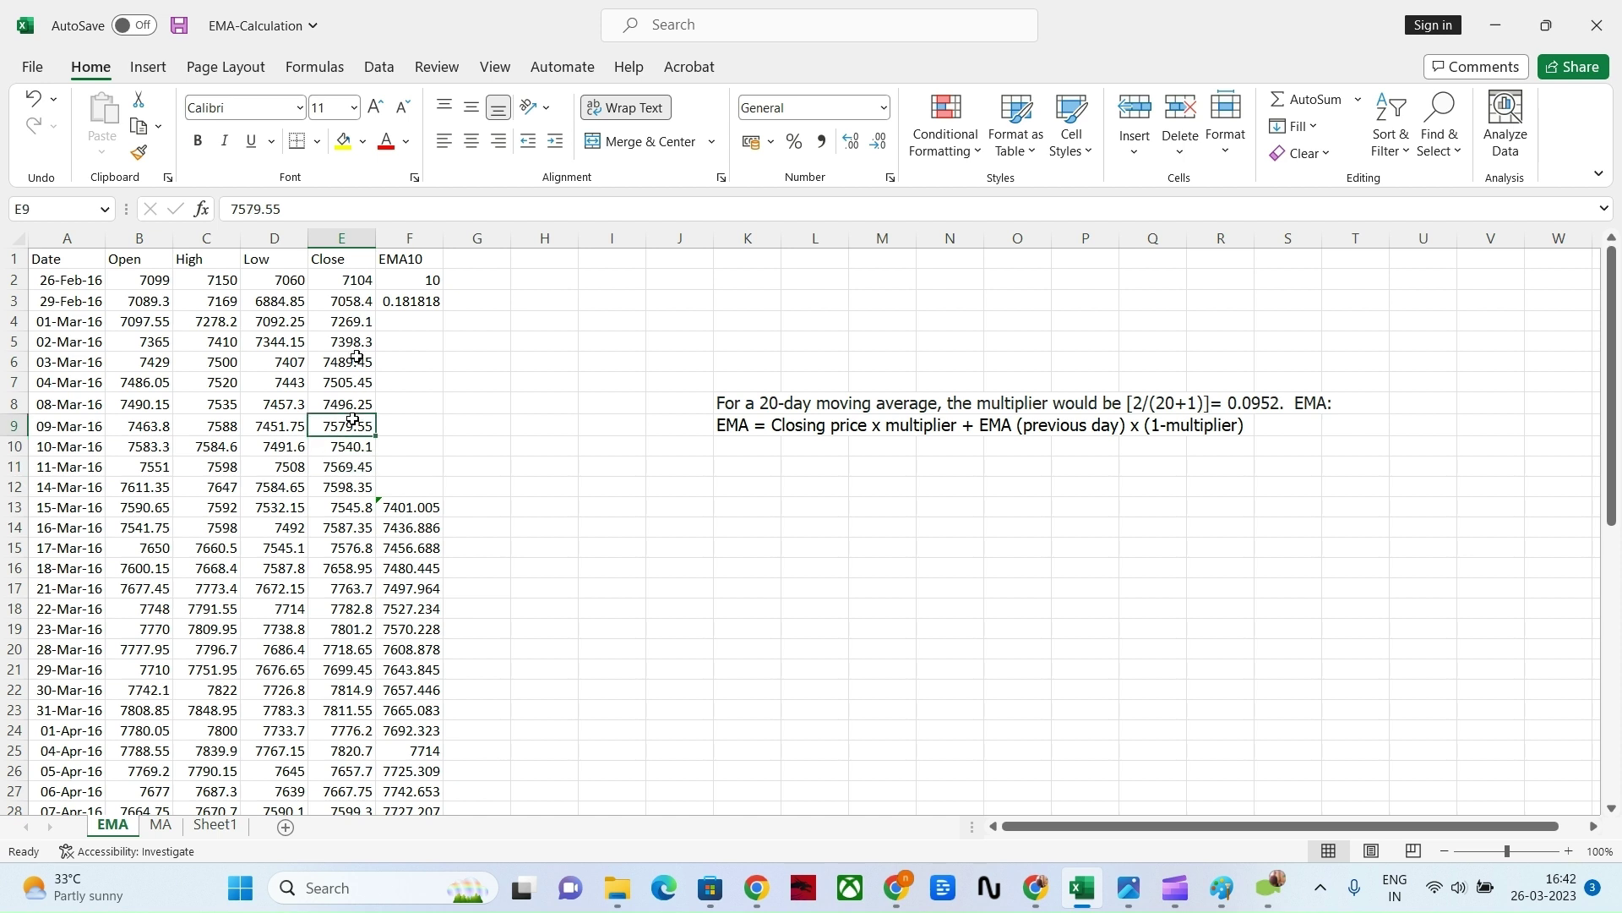
drag(348, 326, 359, 510)
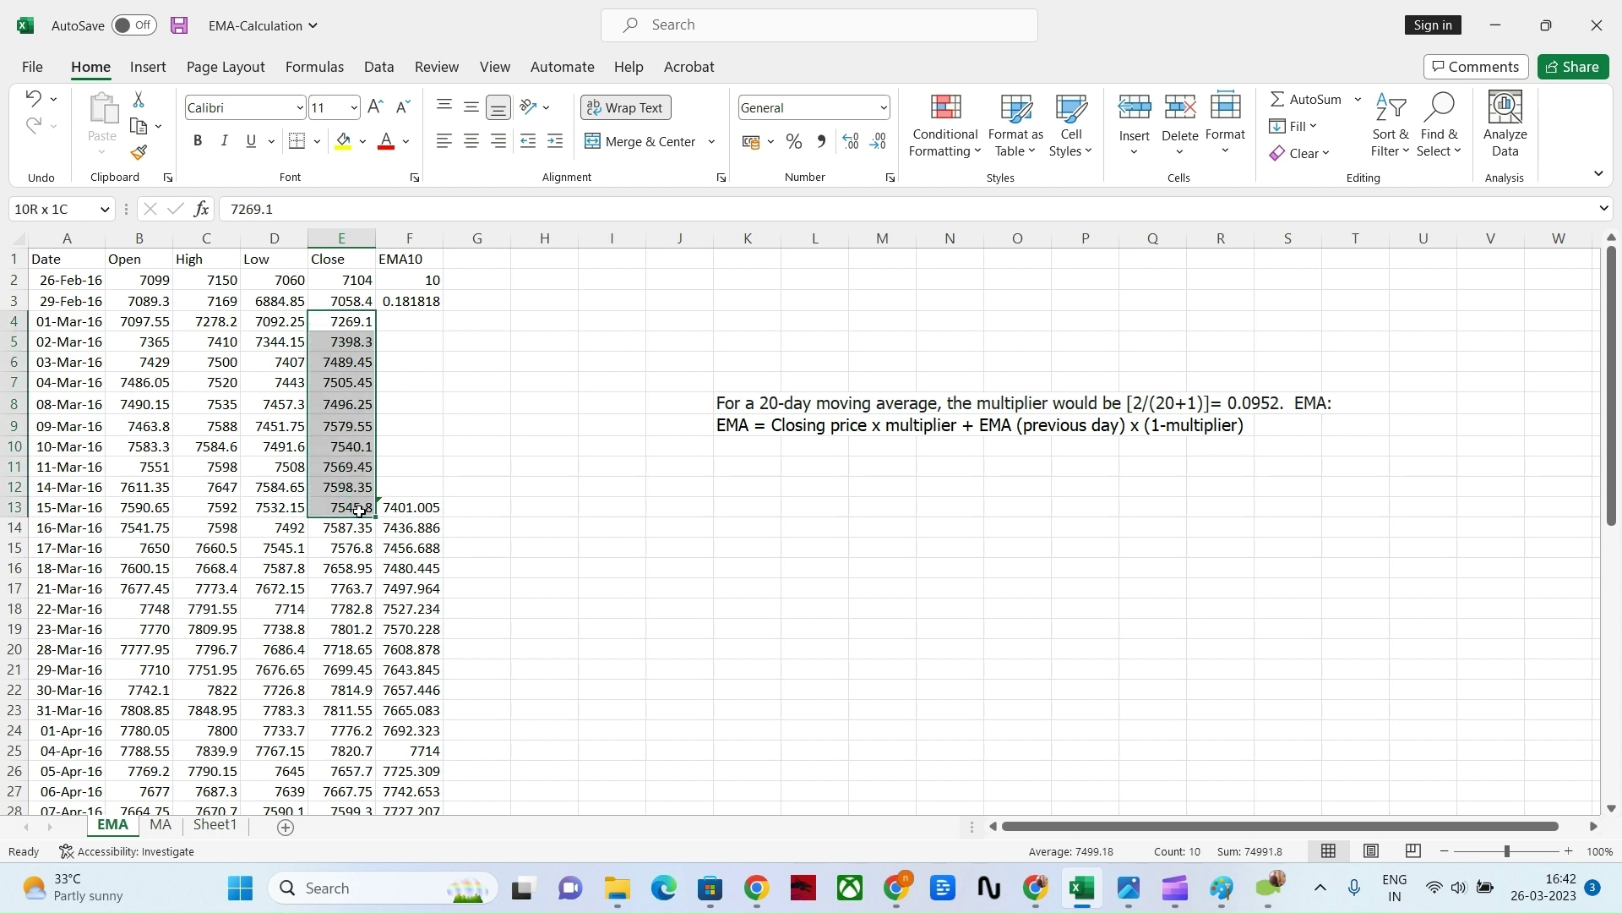
click(407, 513)
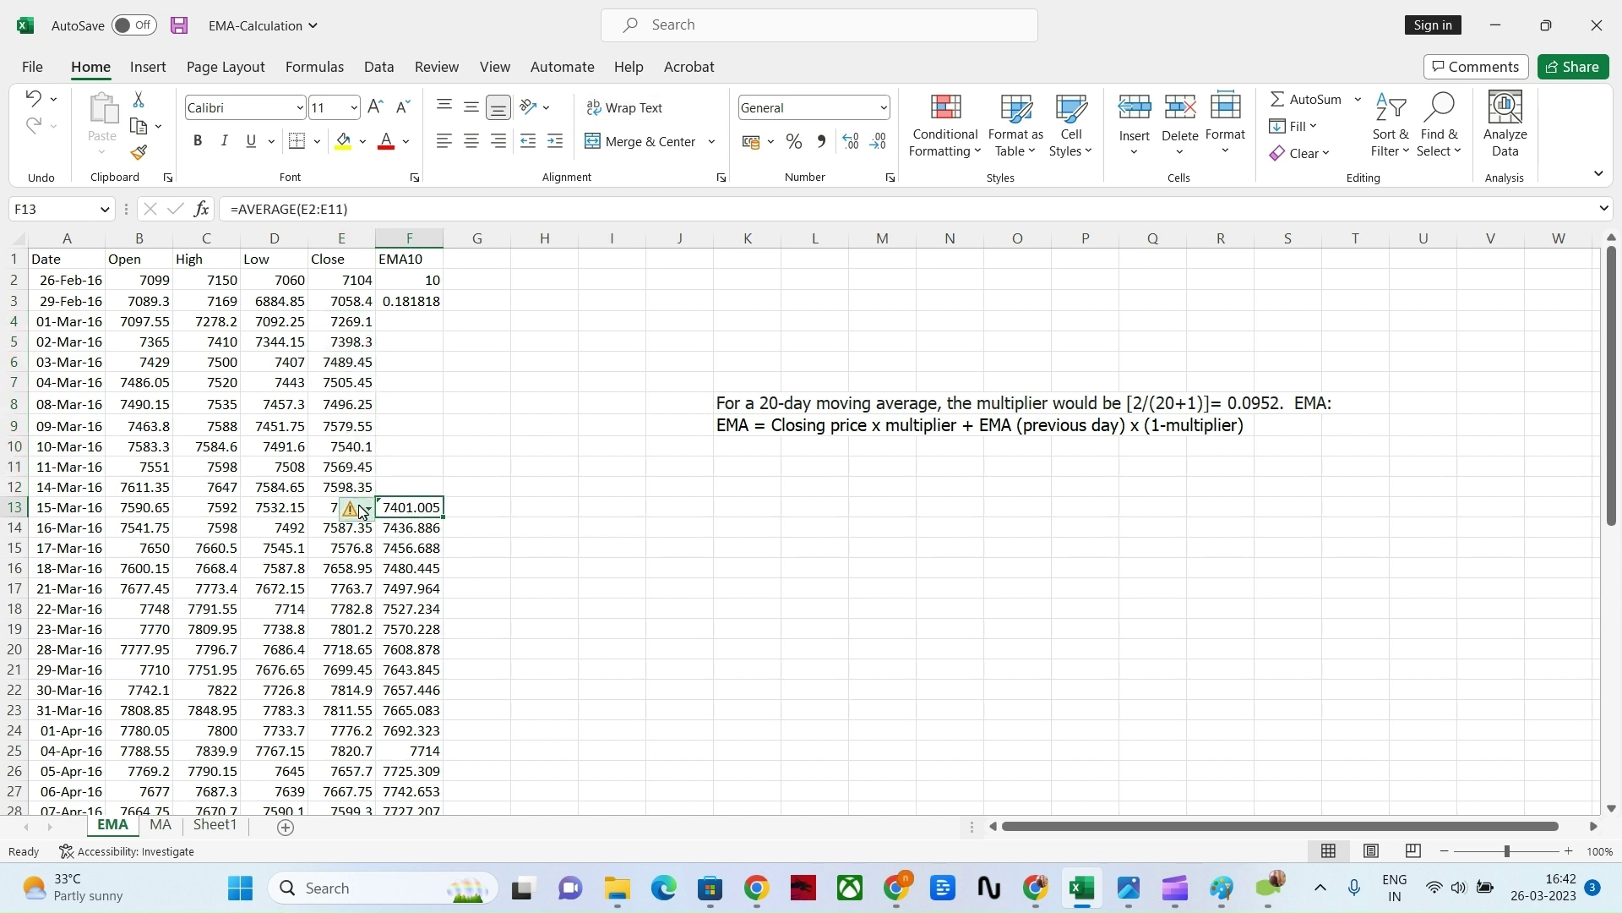
click(316, 508)
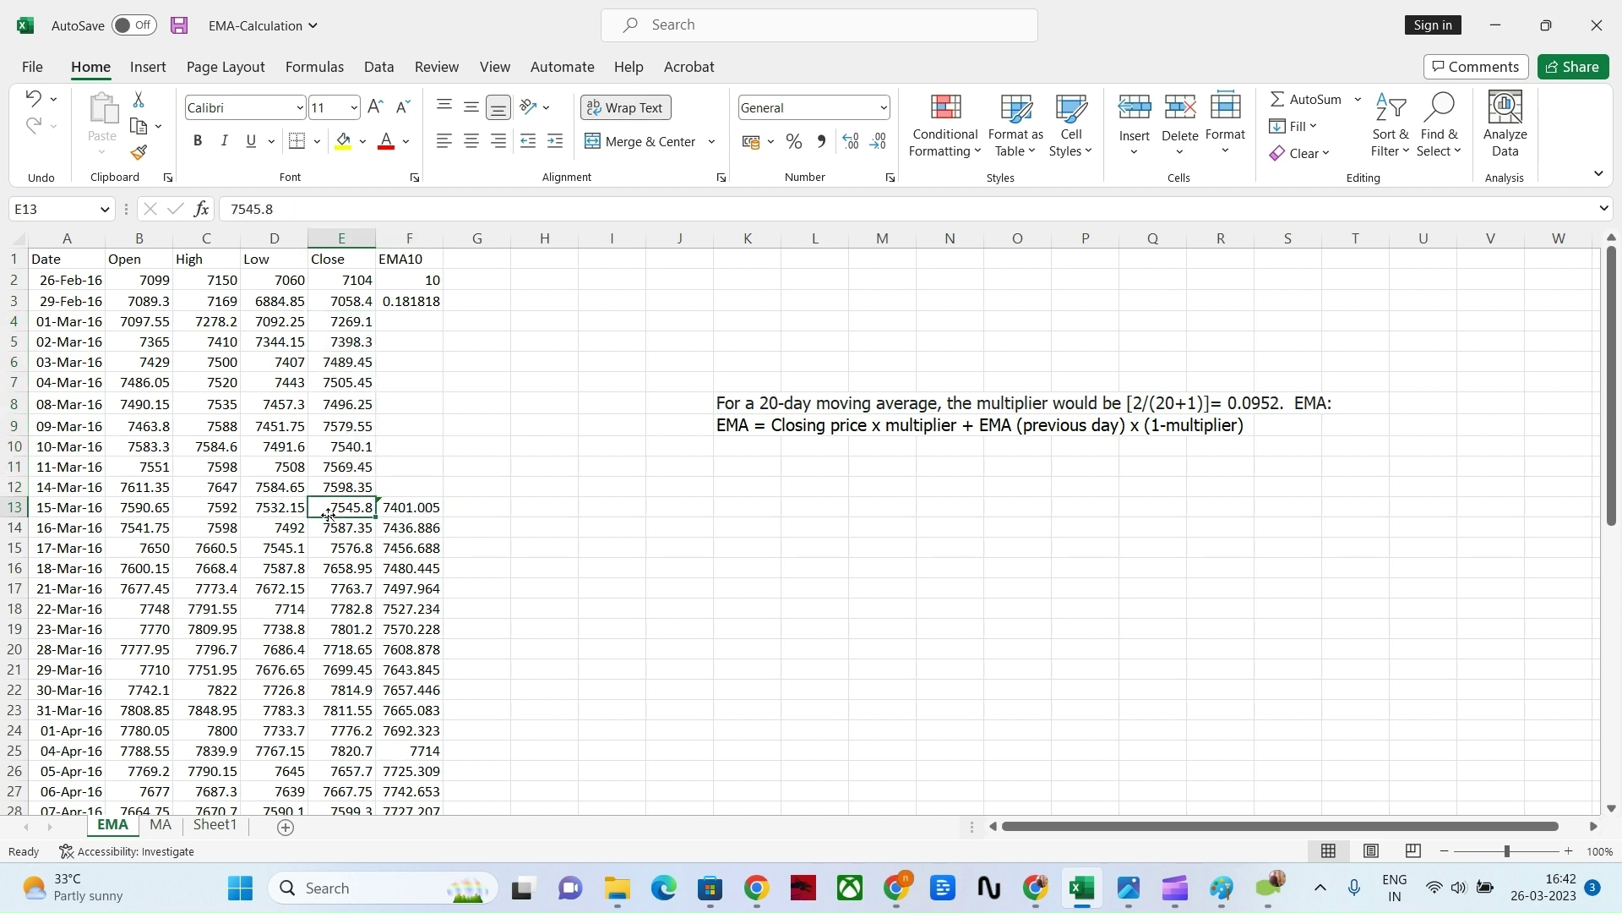
click(879, 427)
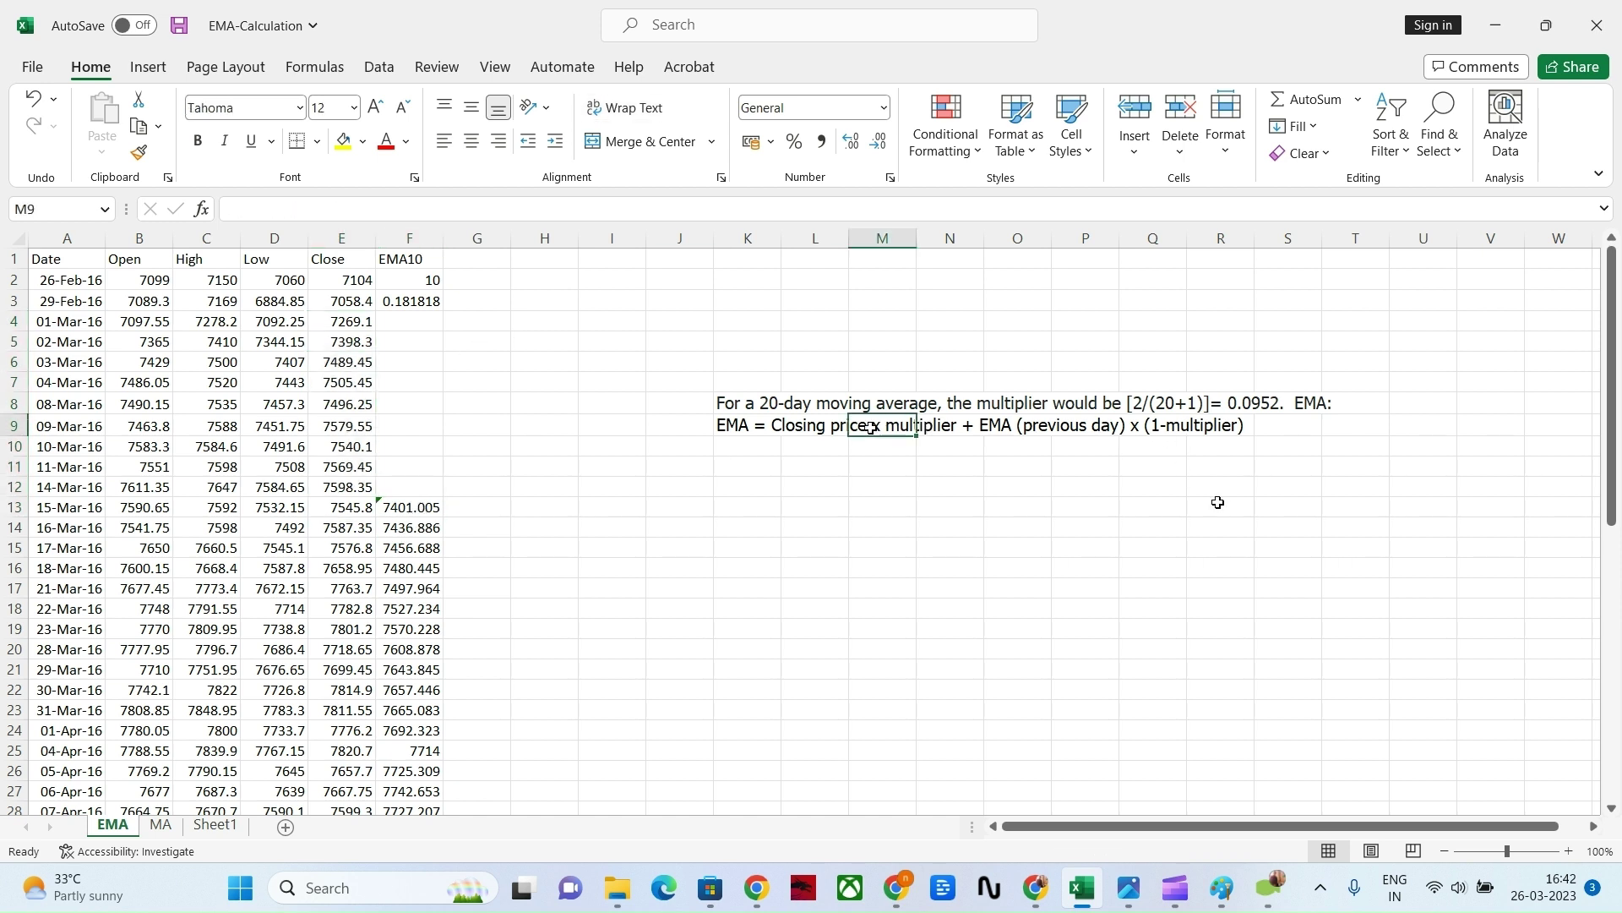
click(768, 408)
click(619, 449)
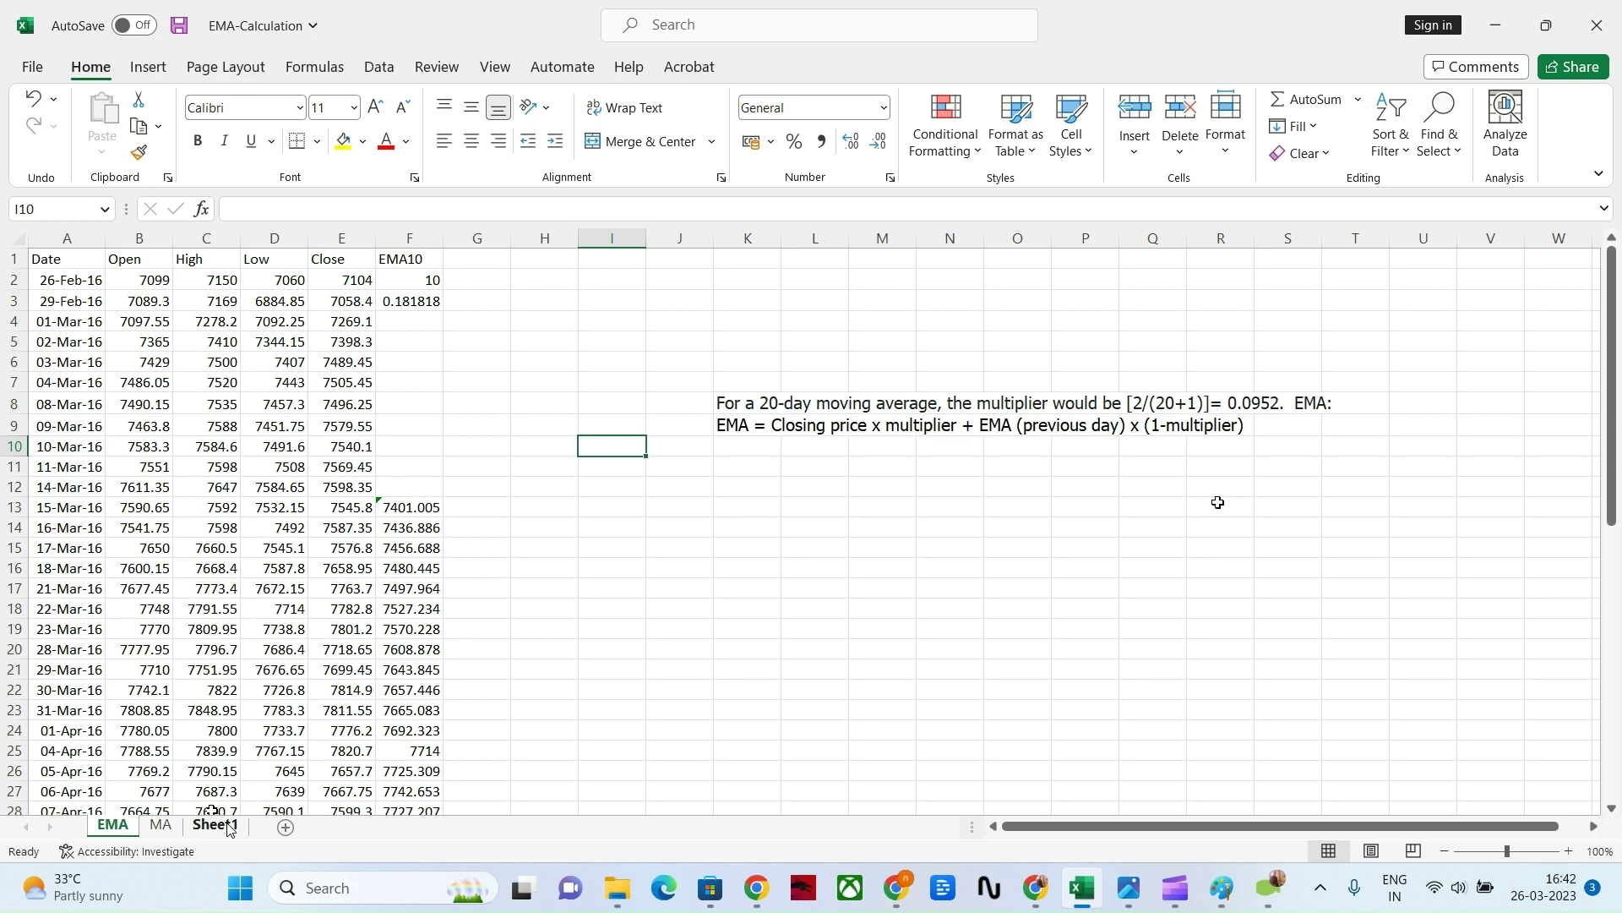
Step: Return to the line chart on Sheet1 and enlarge it further to about column U
click(226, 826)
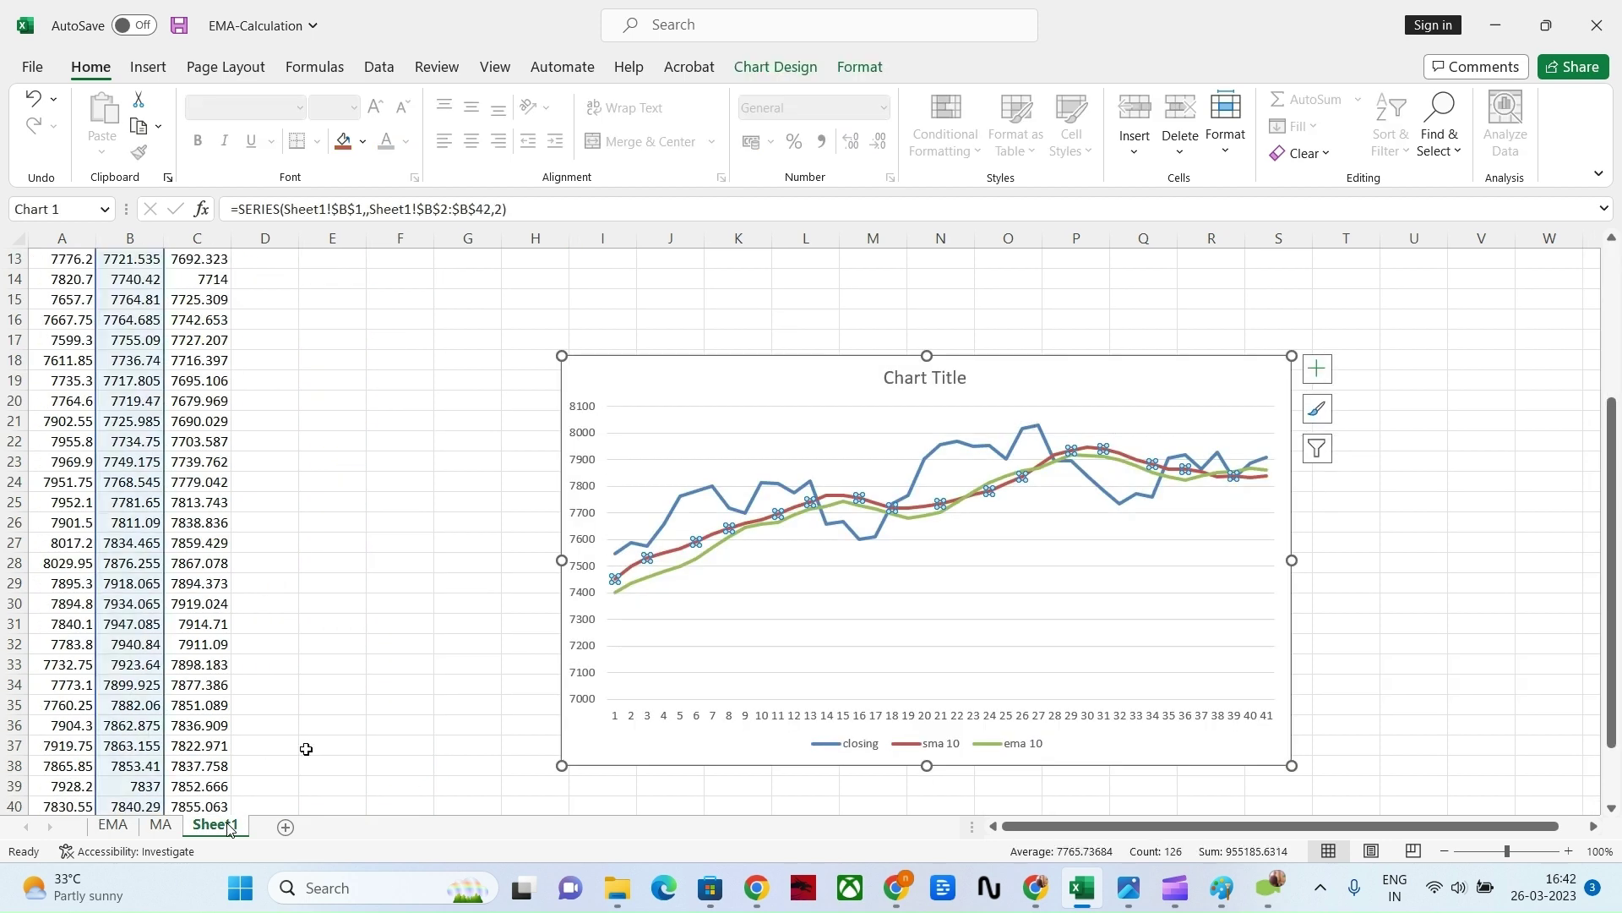
scroll(583, 671, up, 2)
scroll(575, 673, down, 1)
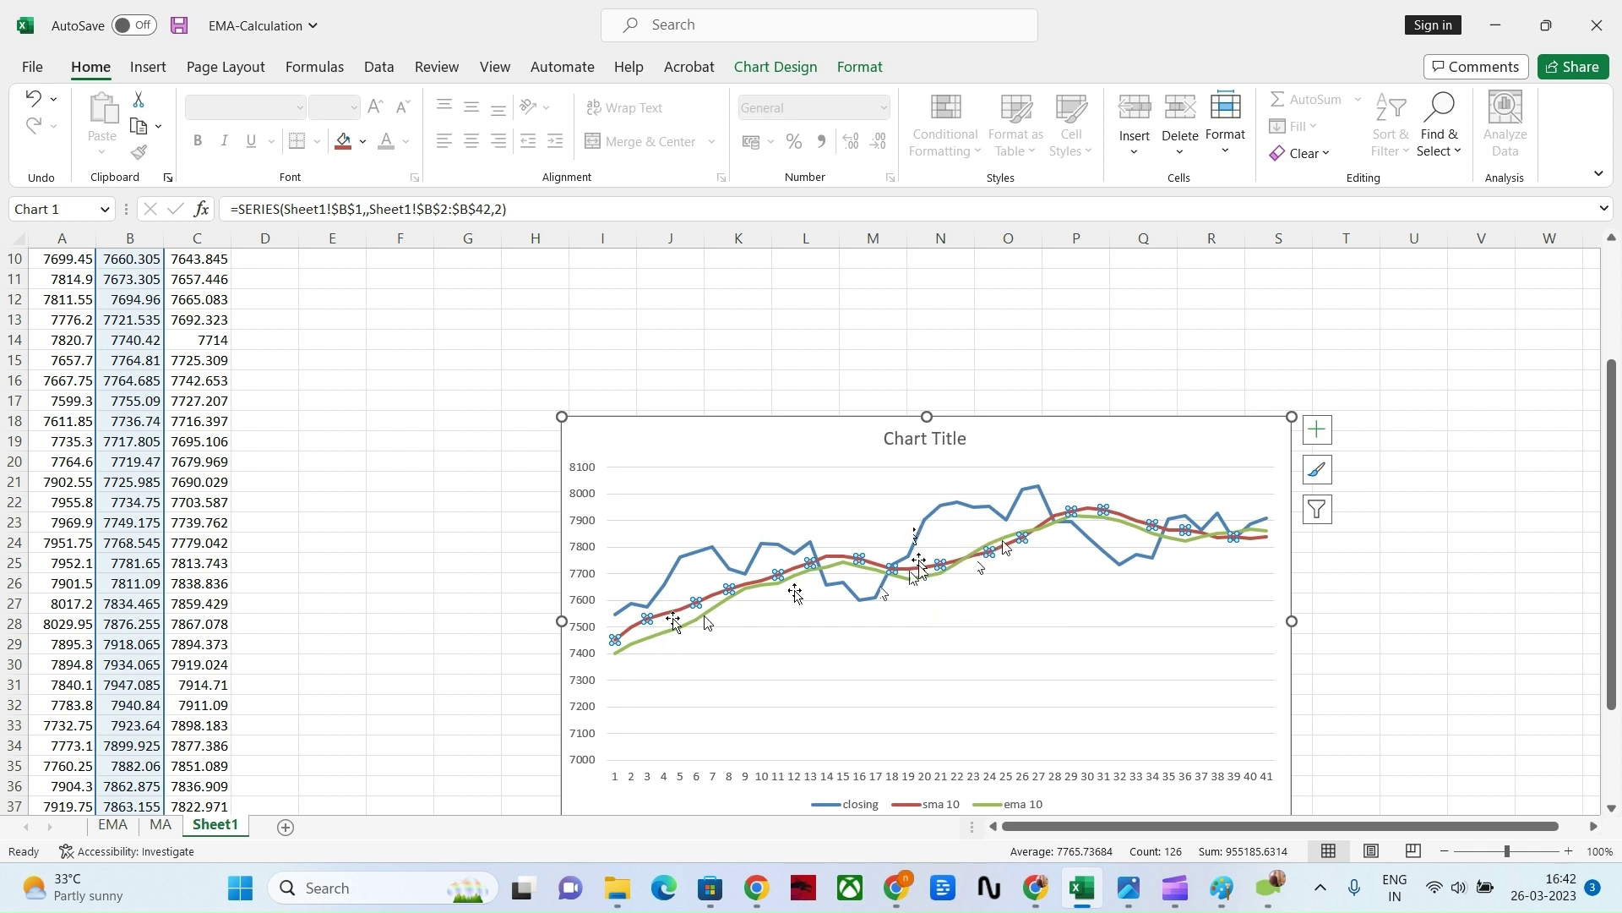
mouse_move(1005, 547)
mouse_move(774, 582)
mouse_move(904, 573)
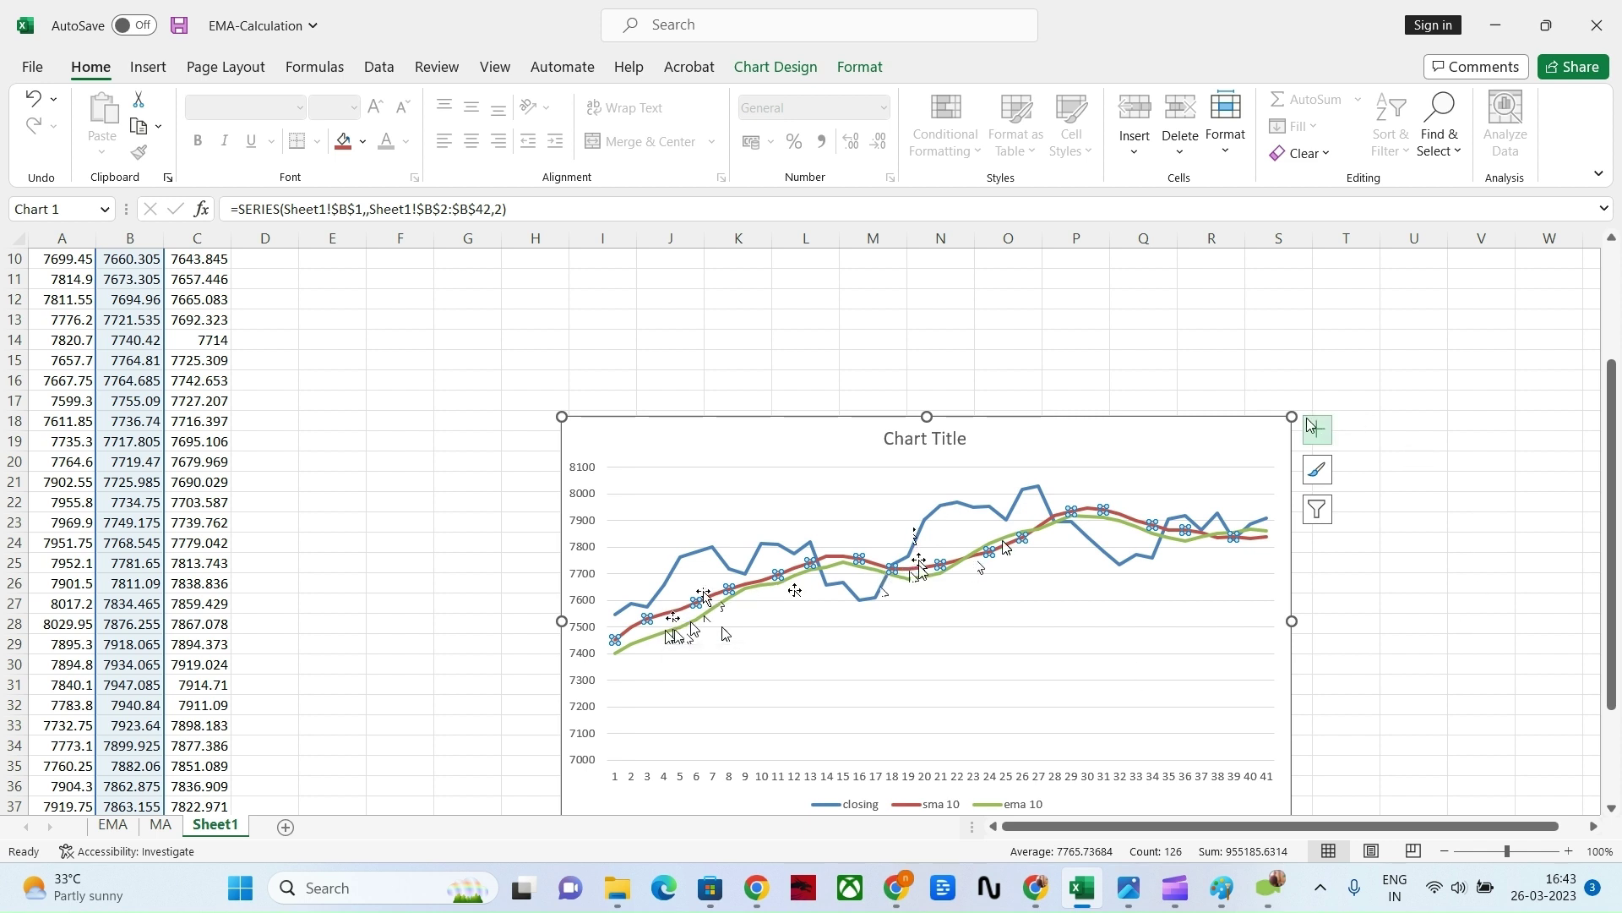
drag(1292, 417, 1437, 314)
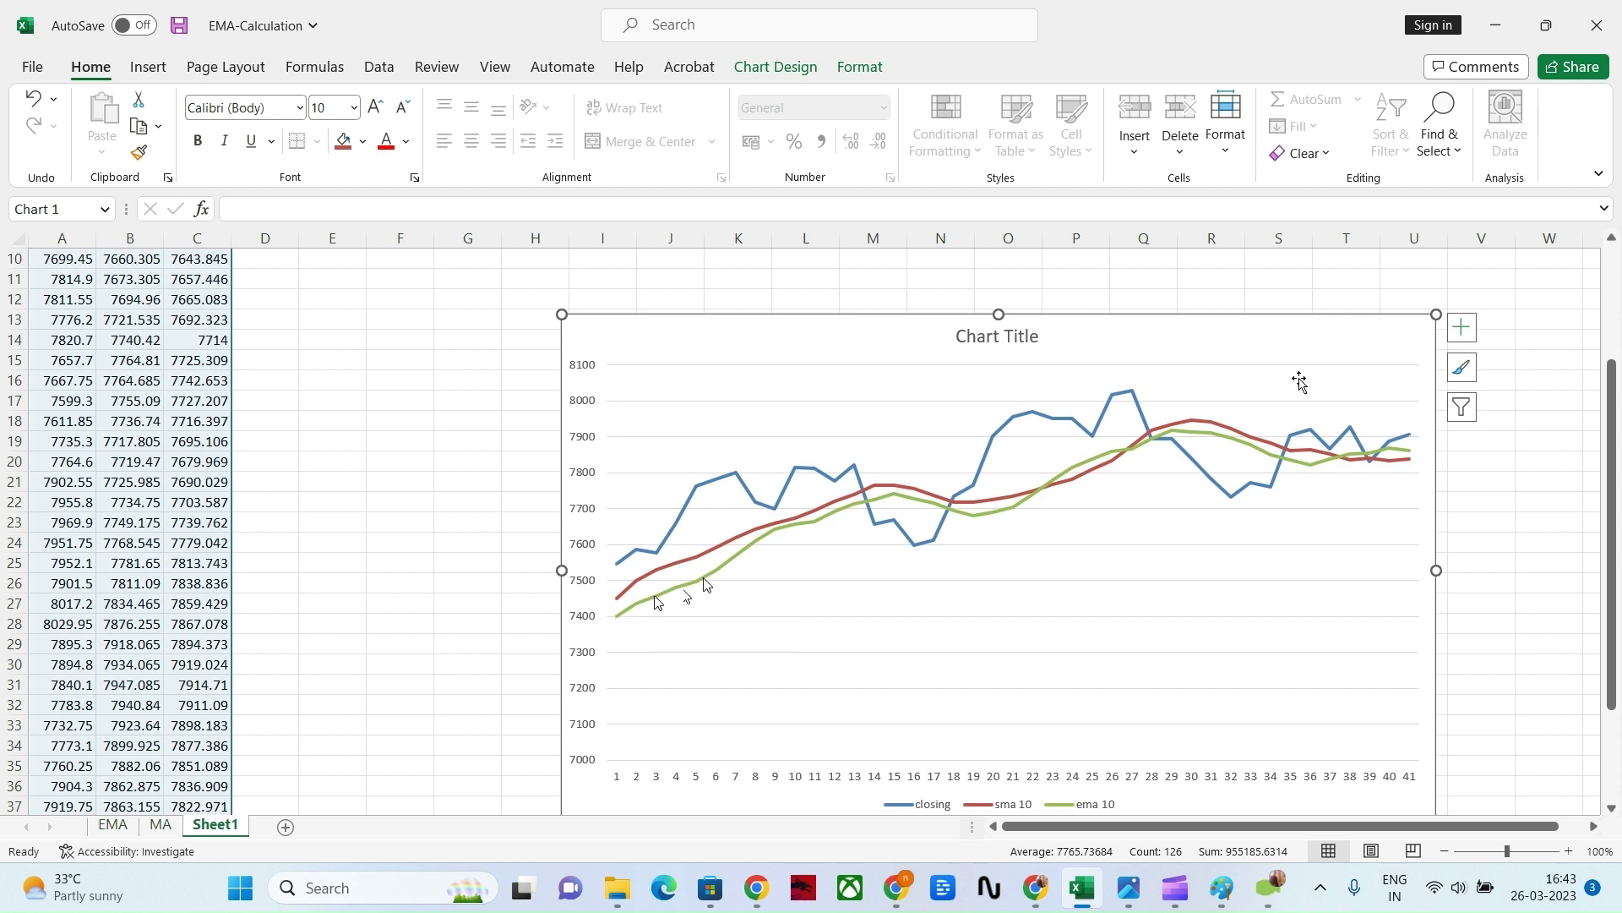
Step: Compare how the sma 10 and ema 10 lines follow the closing price across the enlarged chart
mouse_move(701, 583)
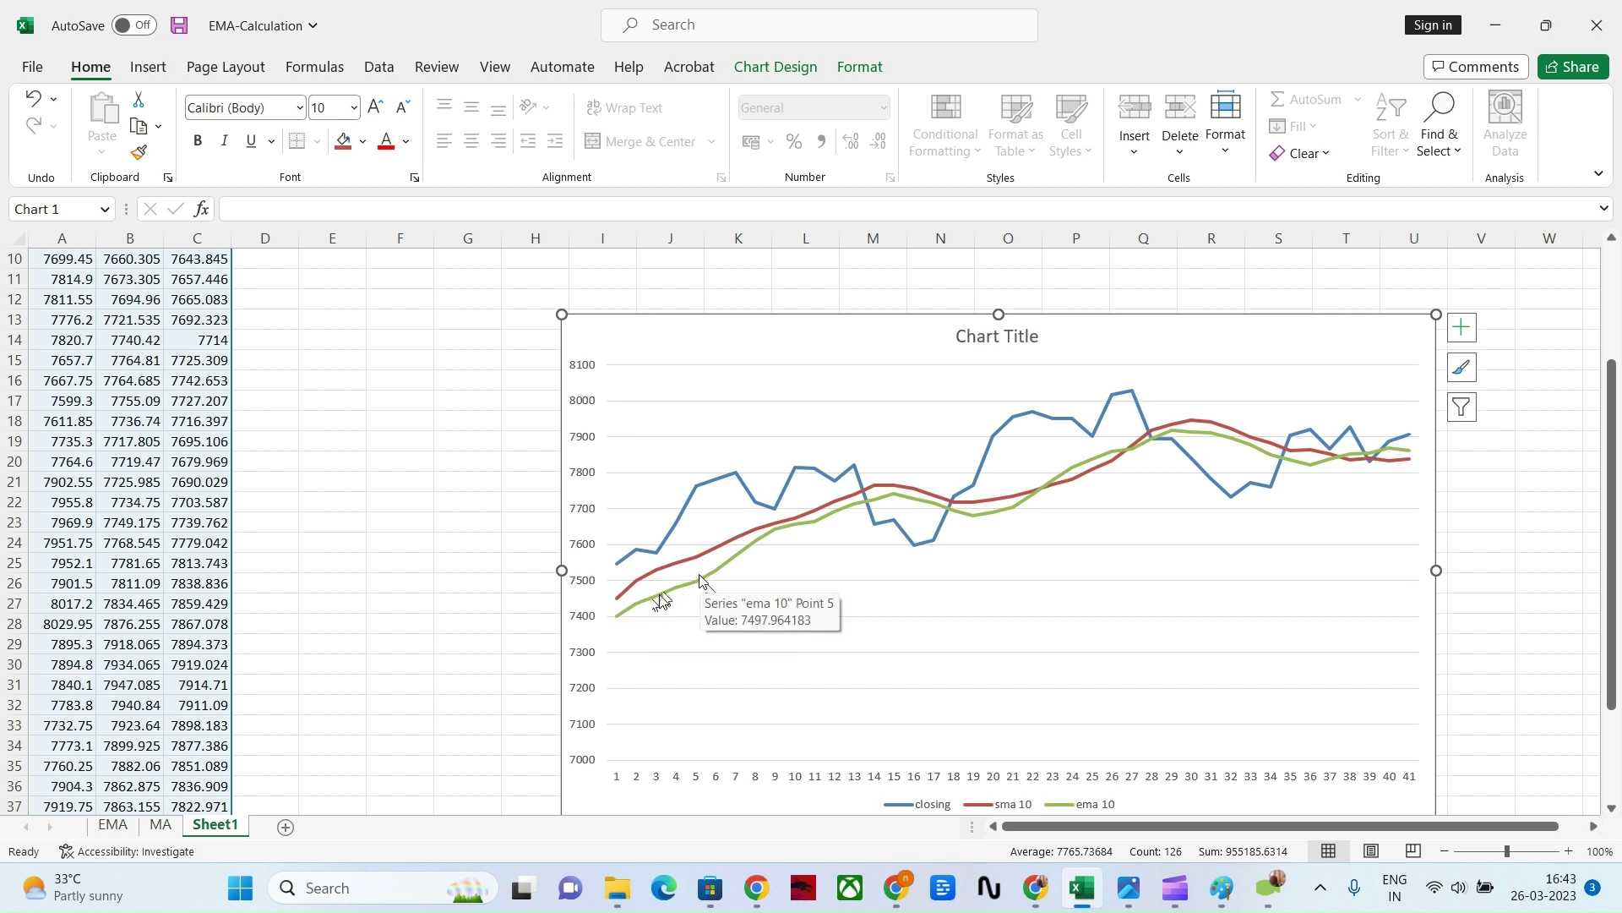
mouse_move(775, 528)
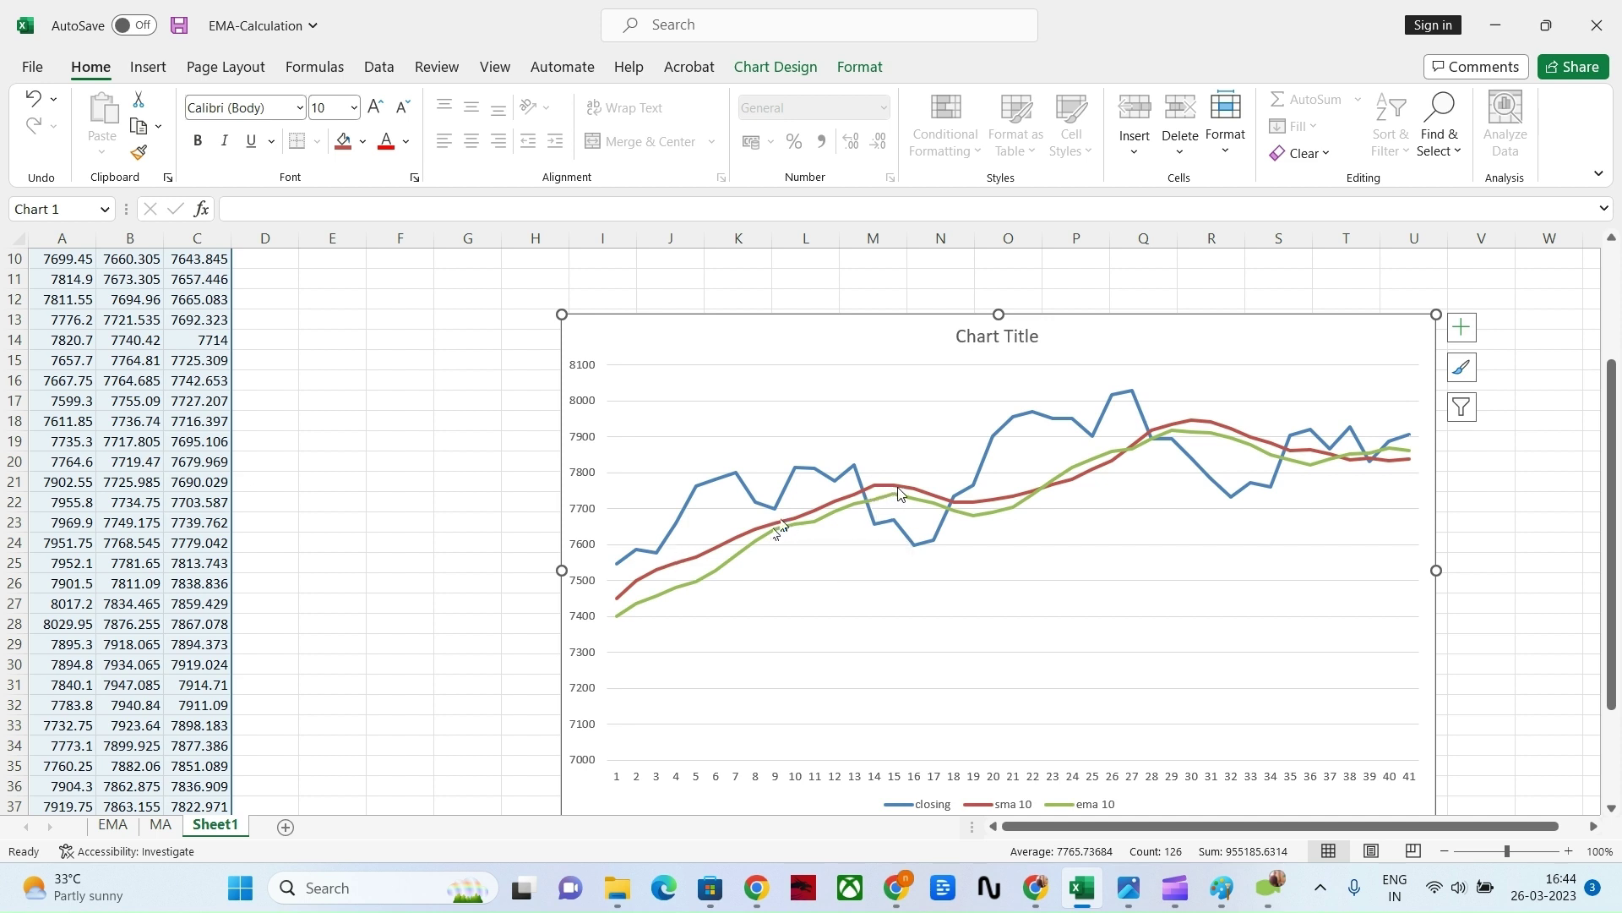
mouse_move(941, 503)
mouse_move(891, 500)
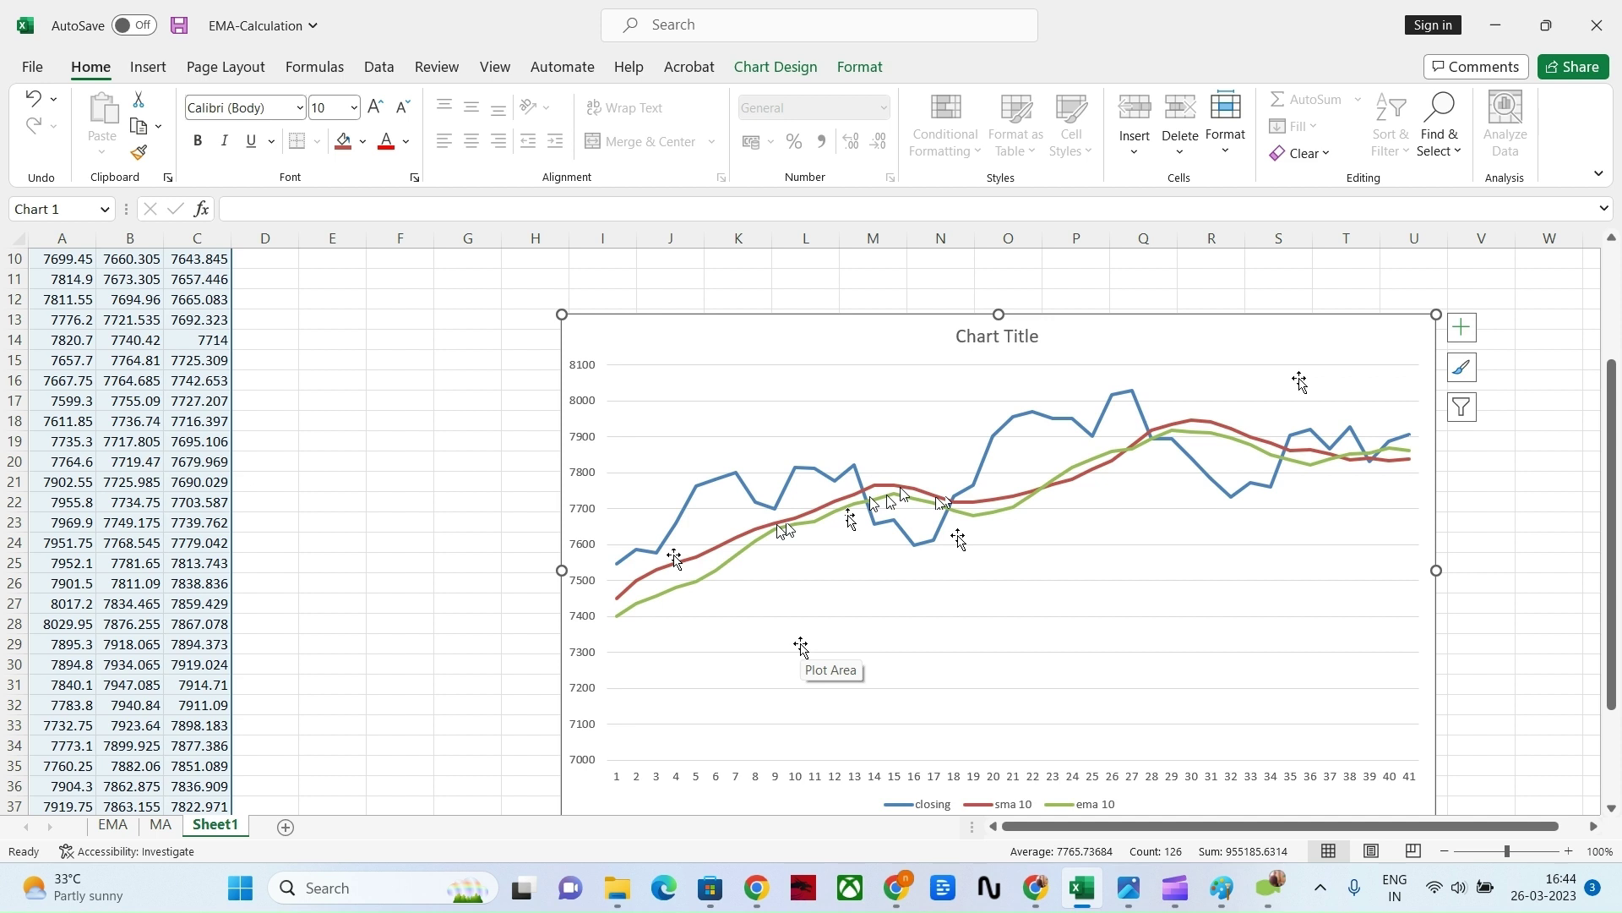
click(977, 676)
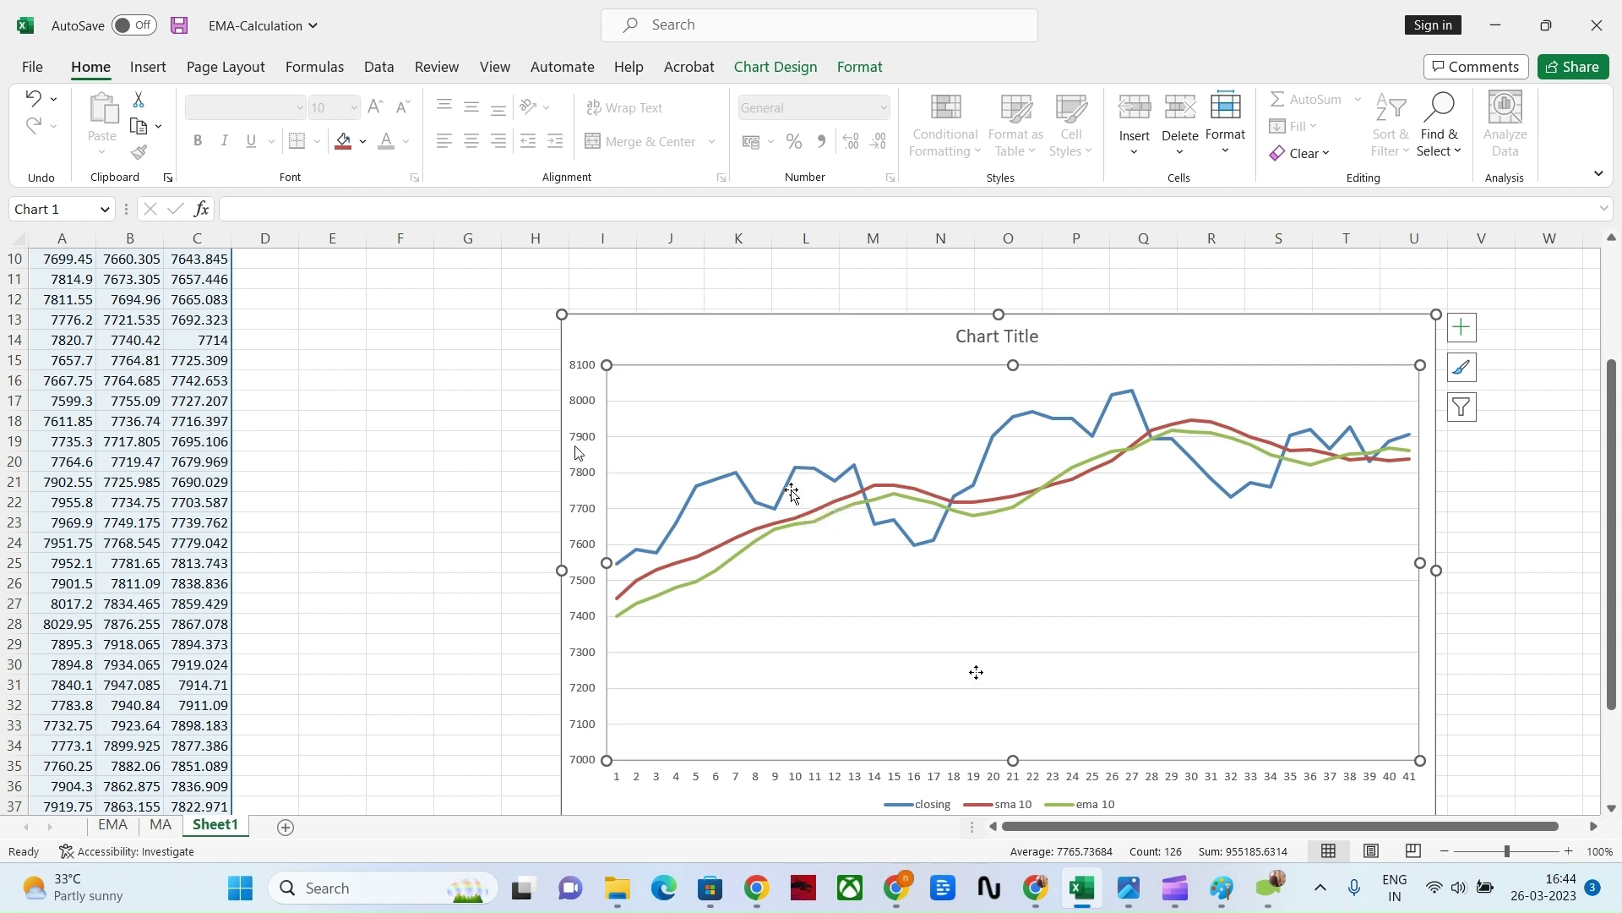
click(488, 436)
click(671, 342)
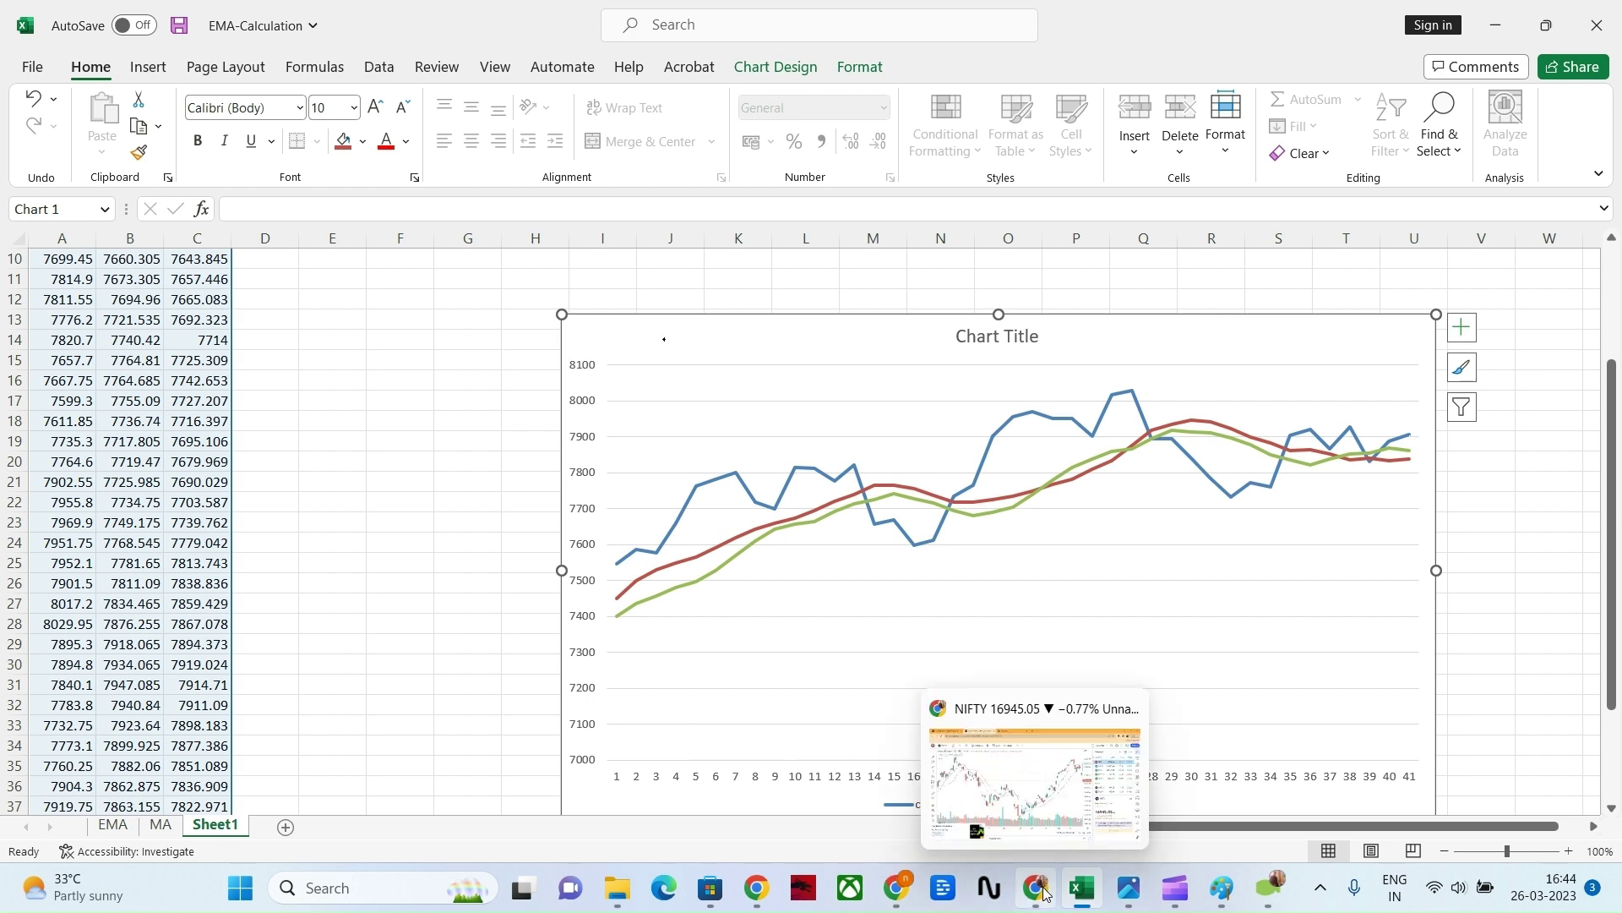
Step: Switch to the NIFTY chart in TradingView and set the smoothing method of the 20-length MA to EMA
click(980, 803)
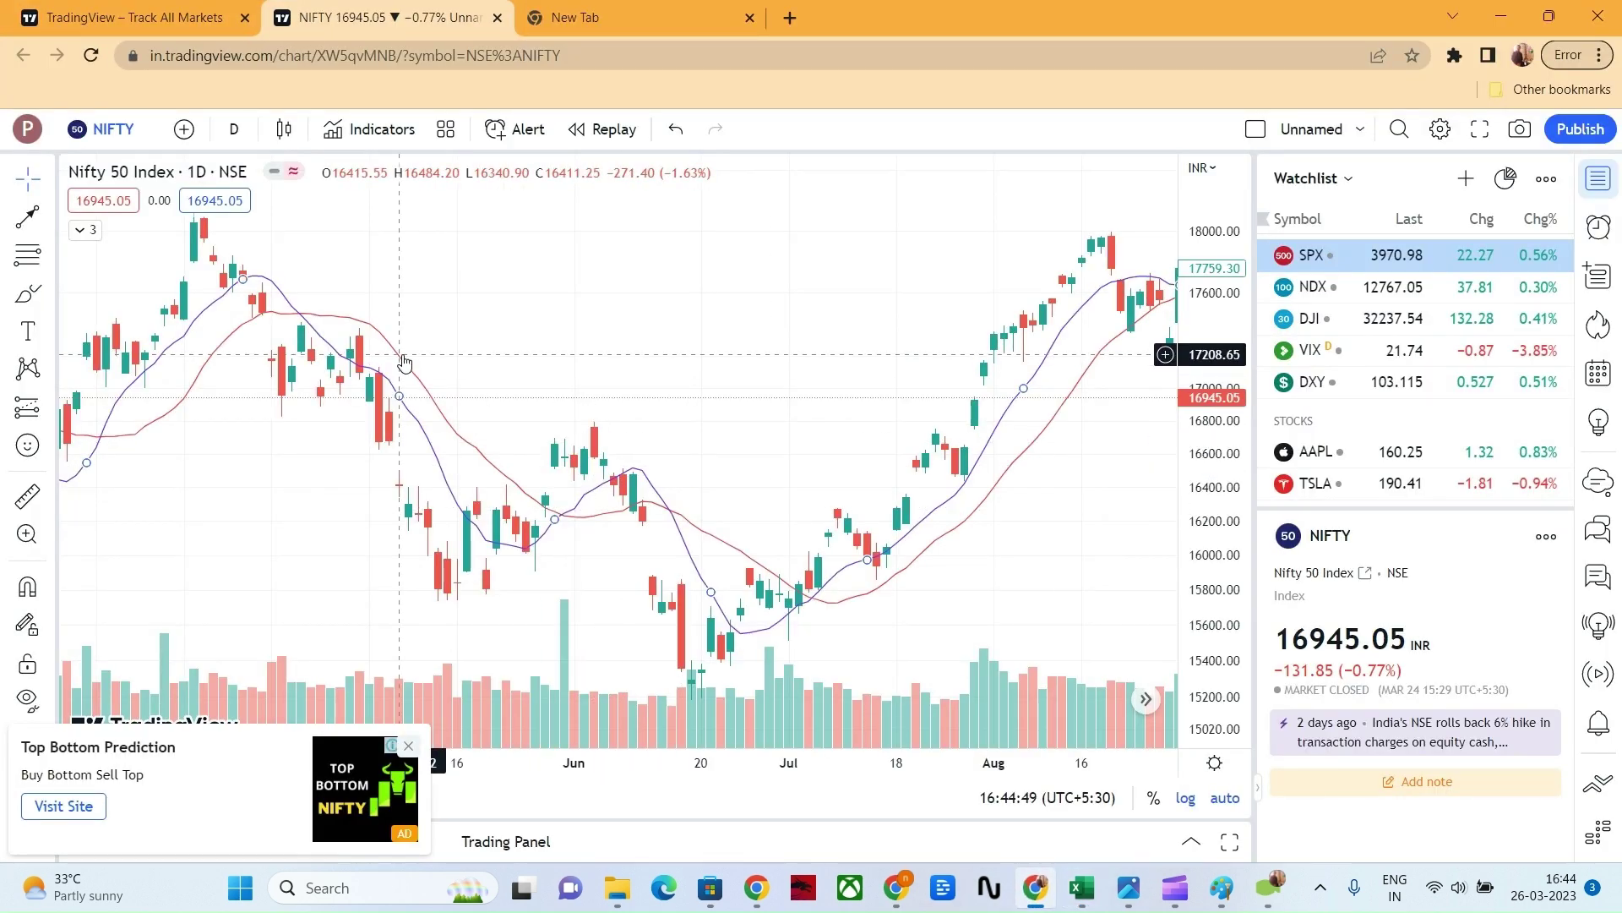
click(405, 362)
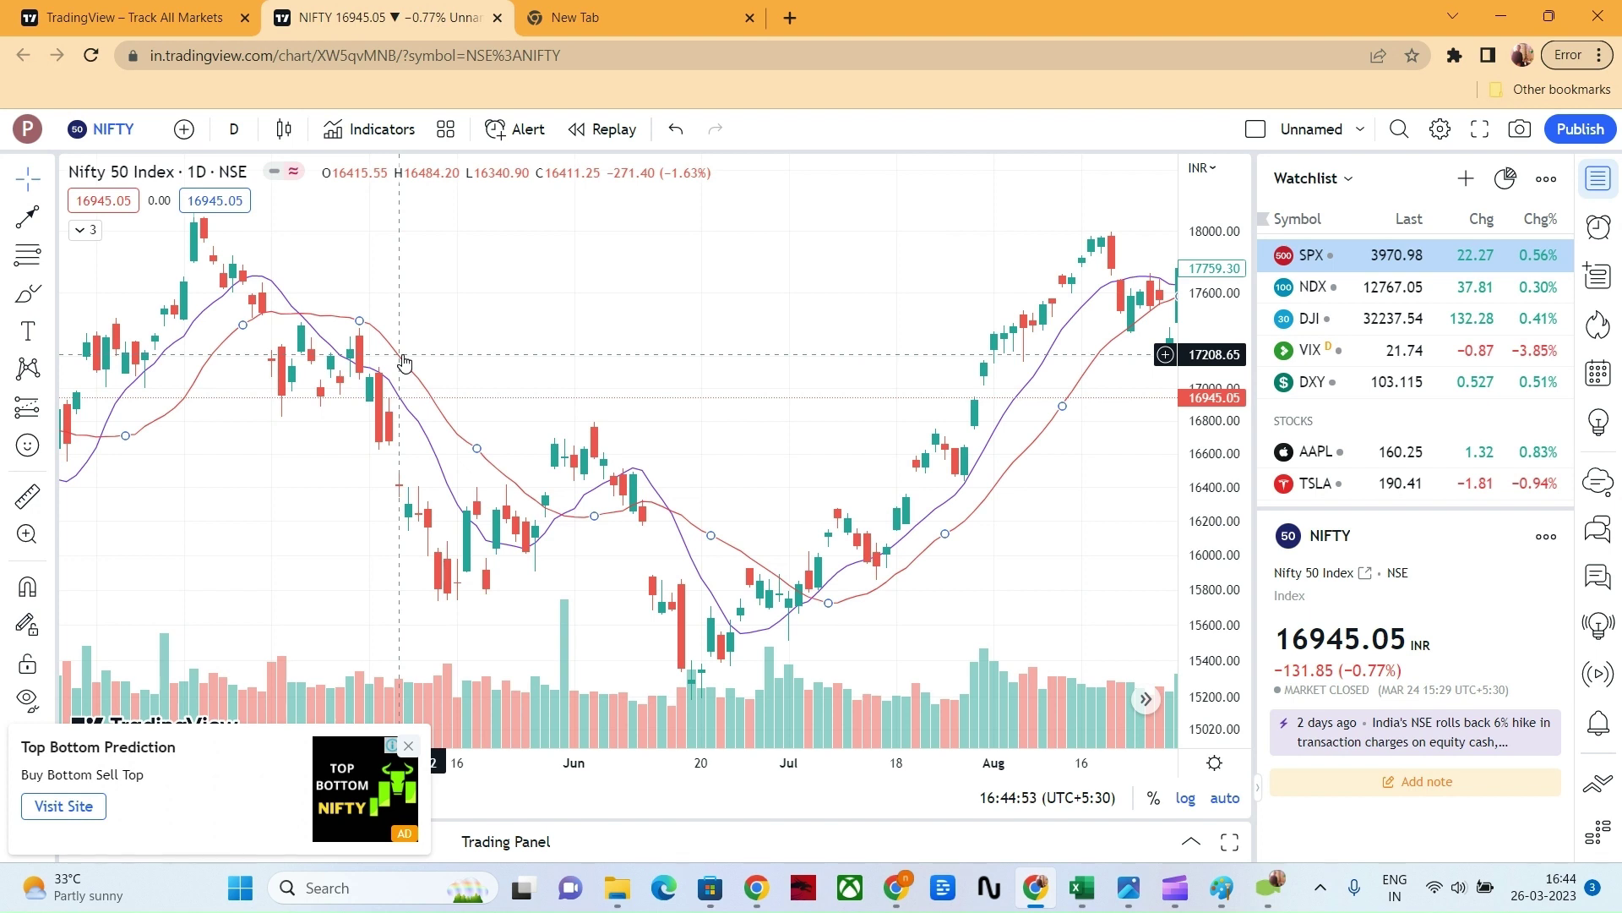
double_click(423, 395)
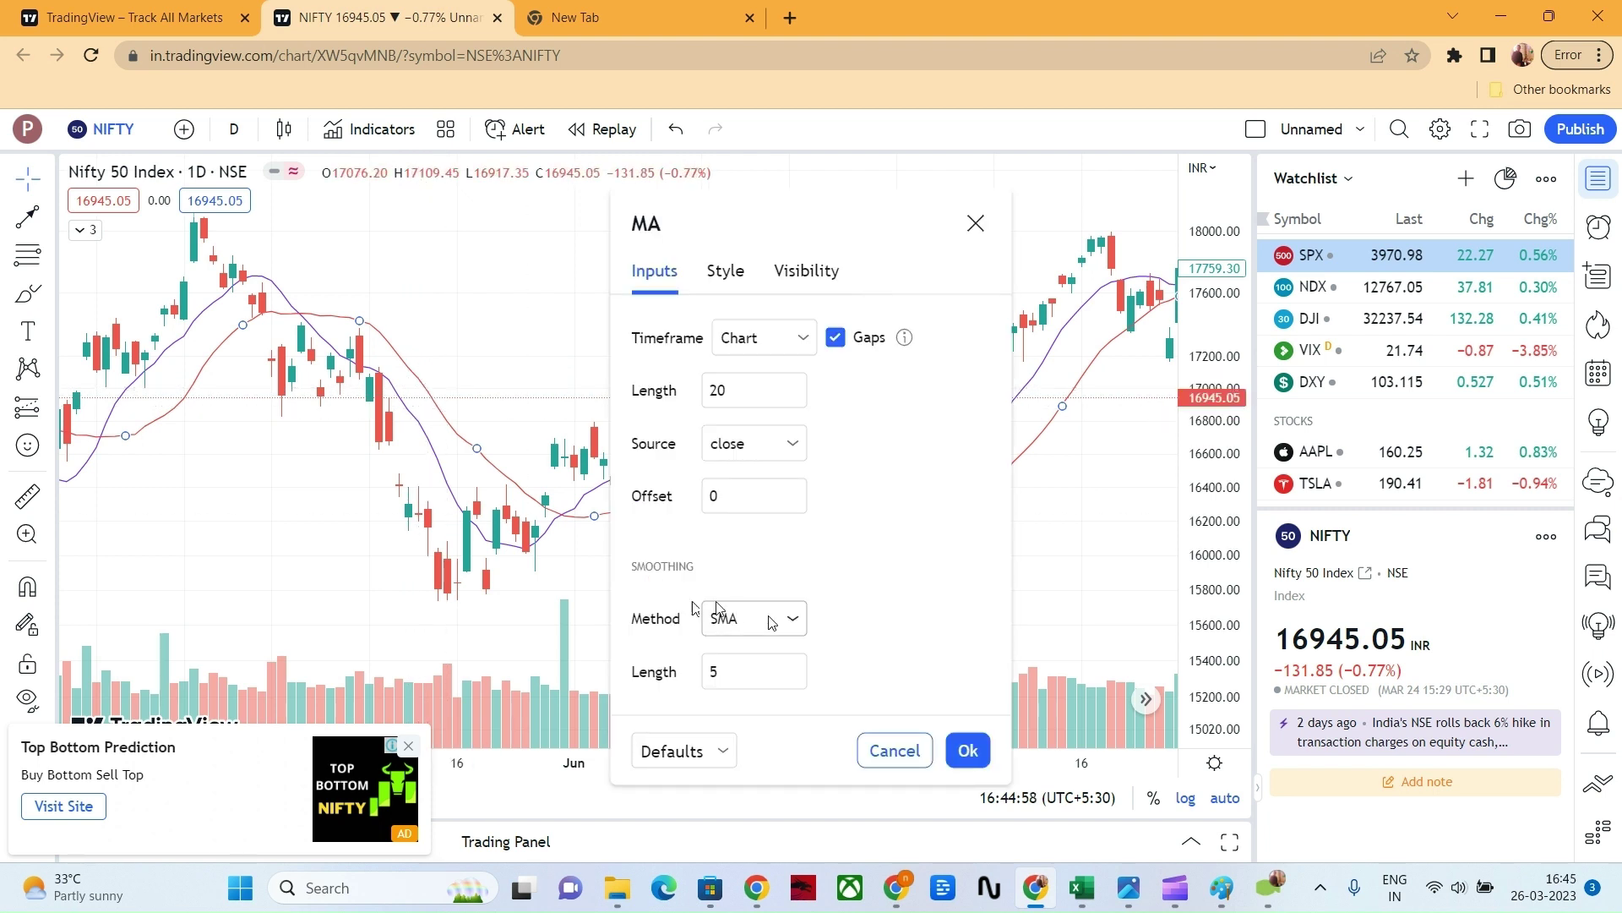
click(795, 619)
click(757, 691)
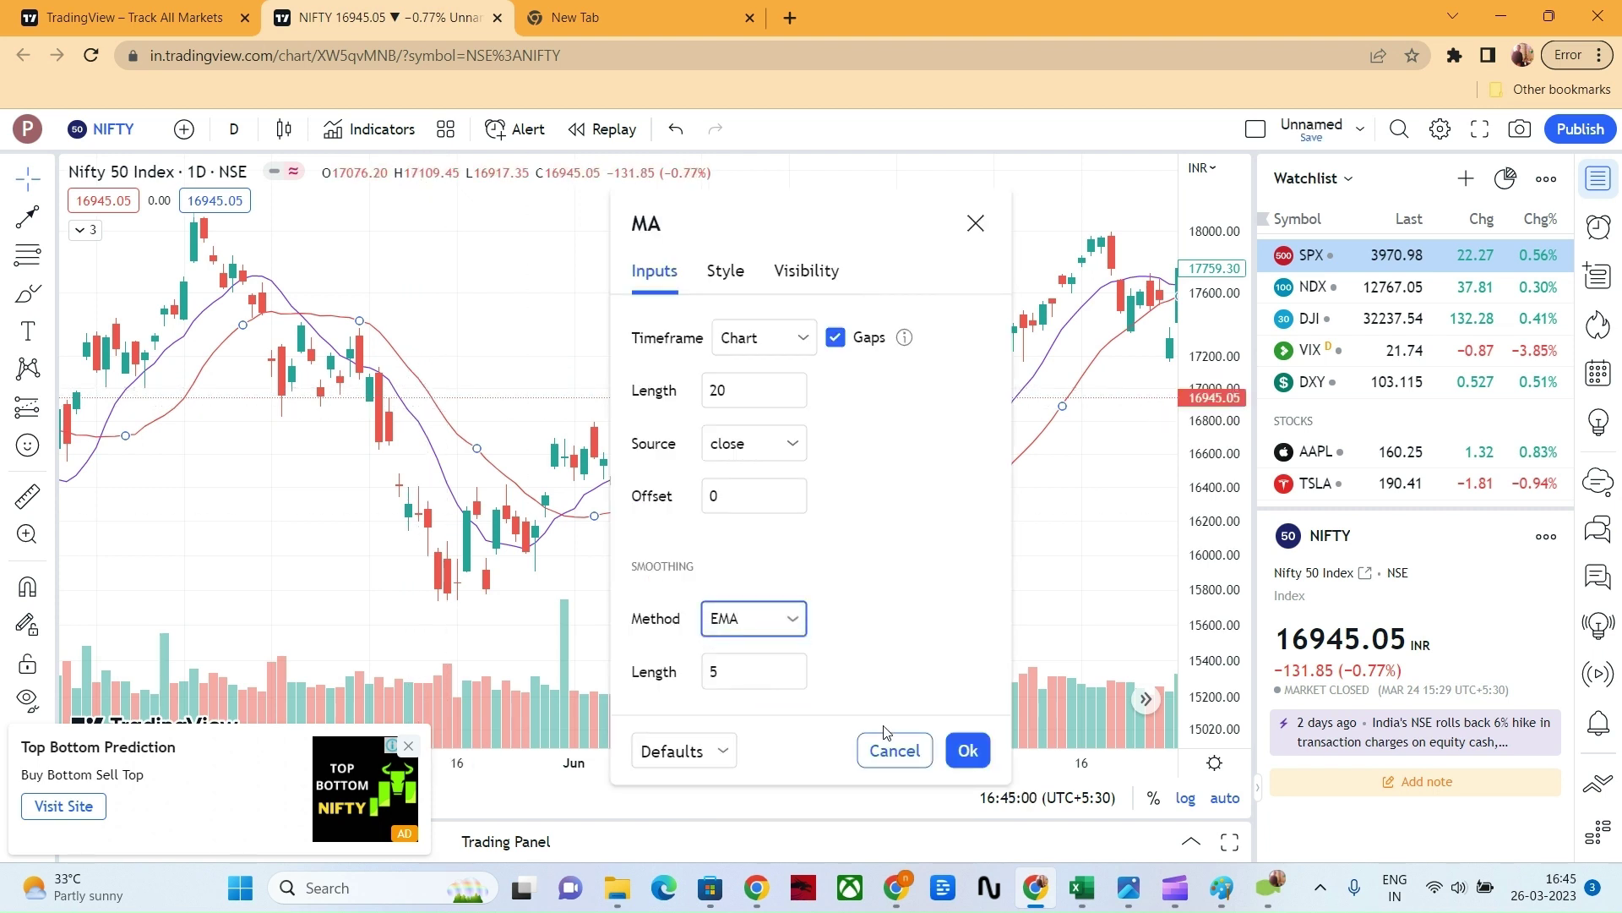
click(968, 751)
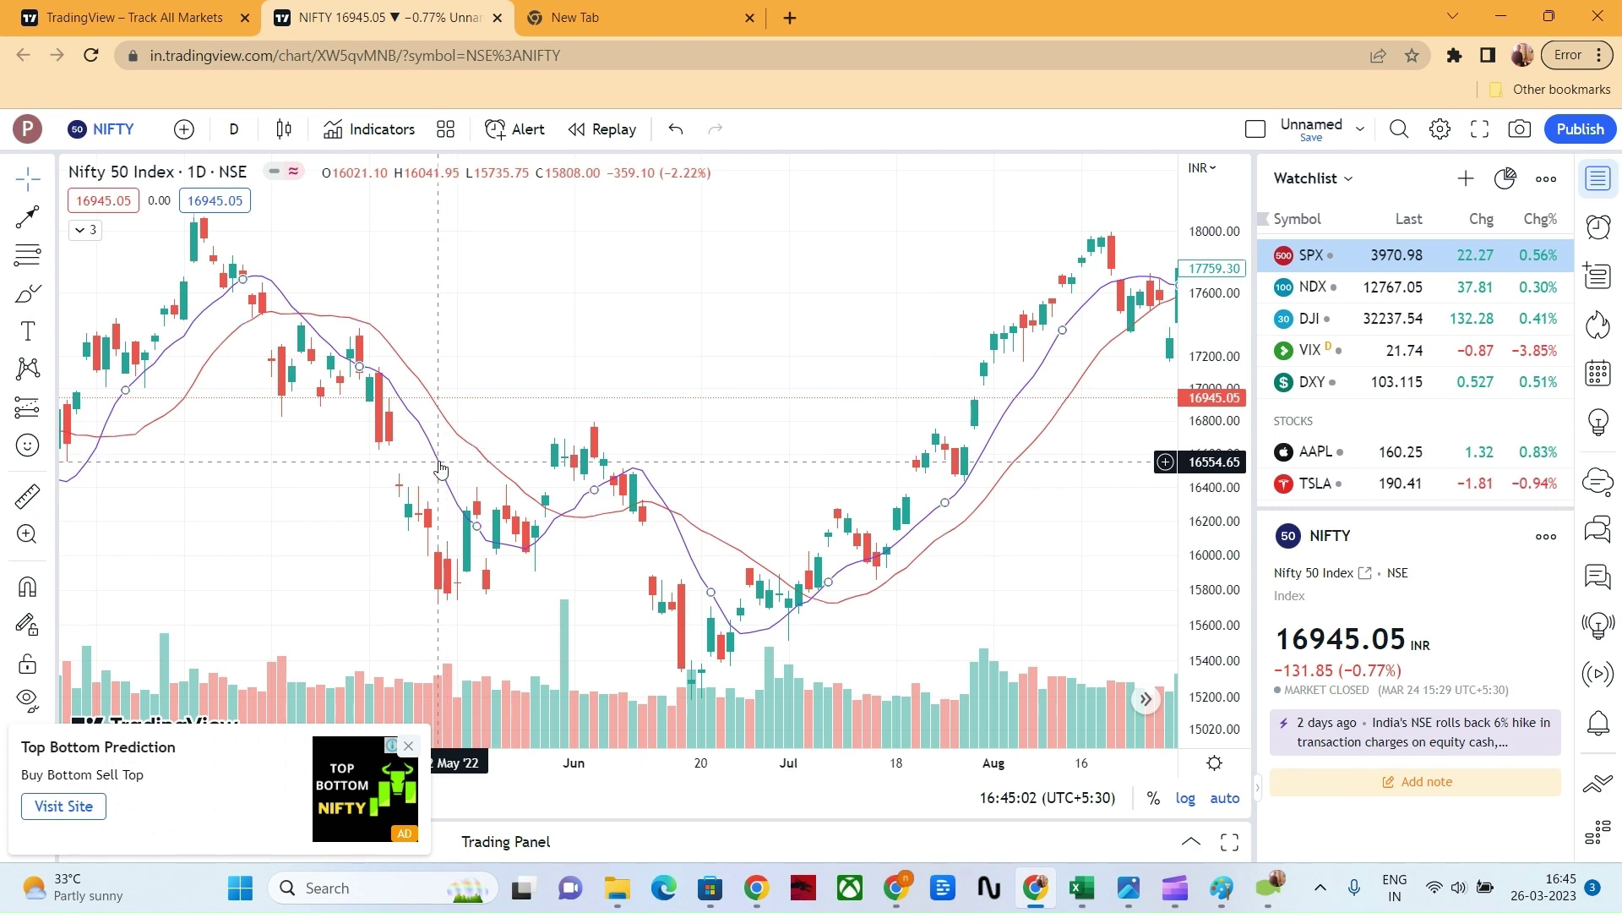
Step: Set the smoothing method of the 10-length MA on the NIFTY chart to EMA
double_click(576, 505)
click(793, 618)
click(765, 689)
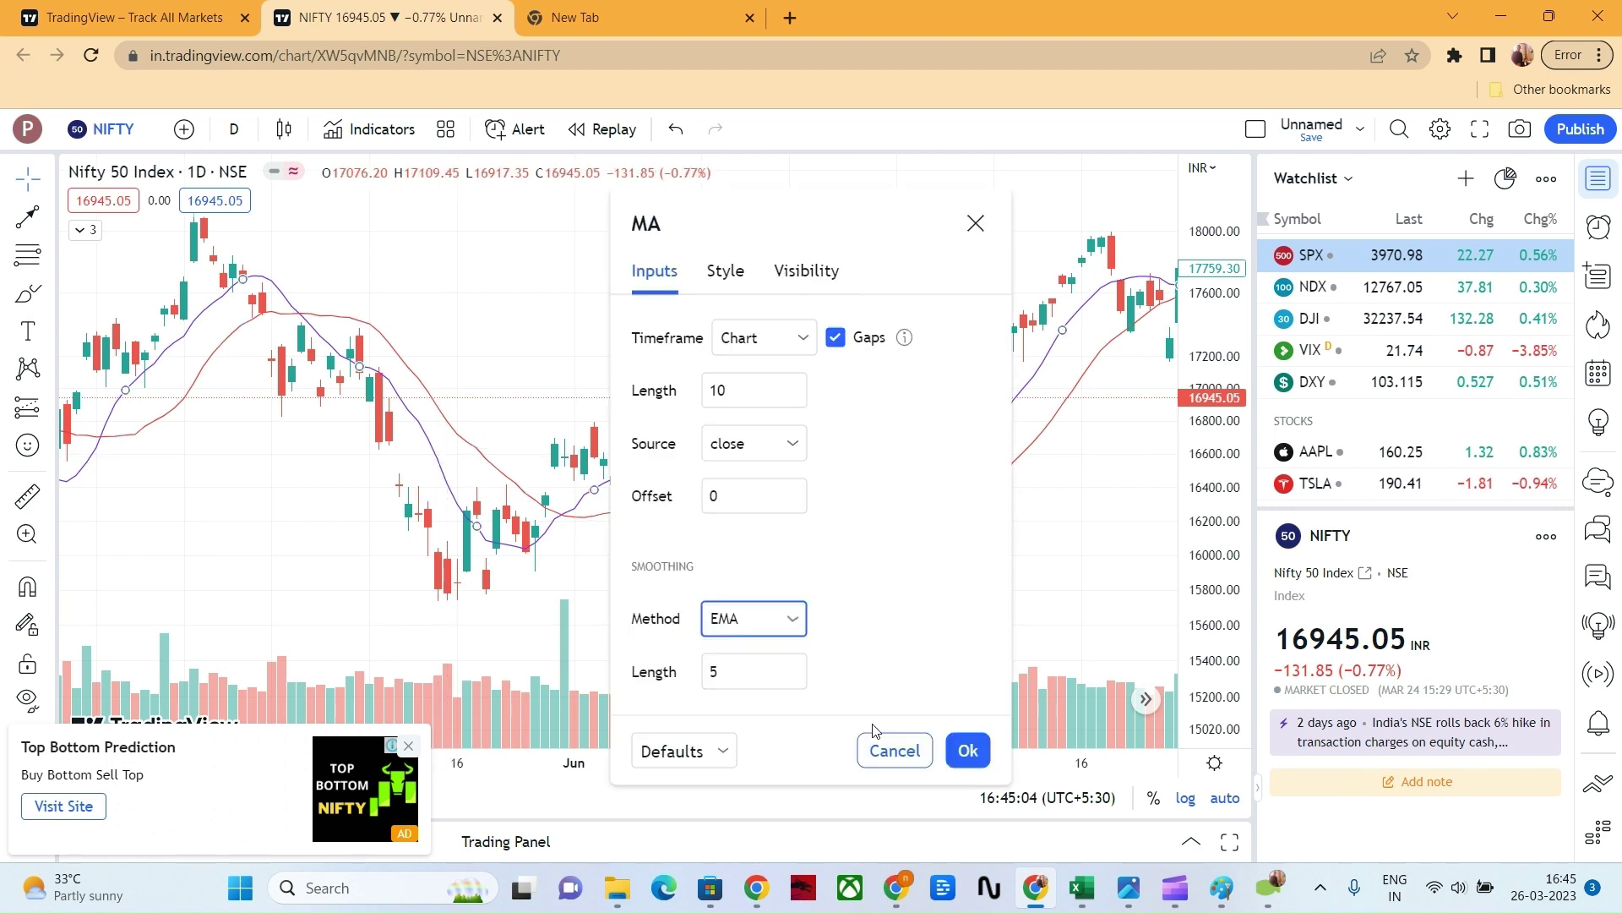
click(967, 751)
Step: Change the NIFTY chart's interval to 15 minutes and examine where the two moving averages cross around 15 to 17 March
scroll(637, 330, up, 5)
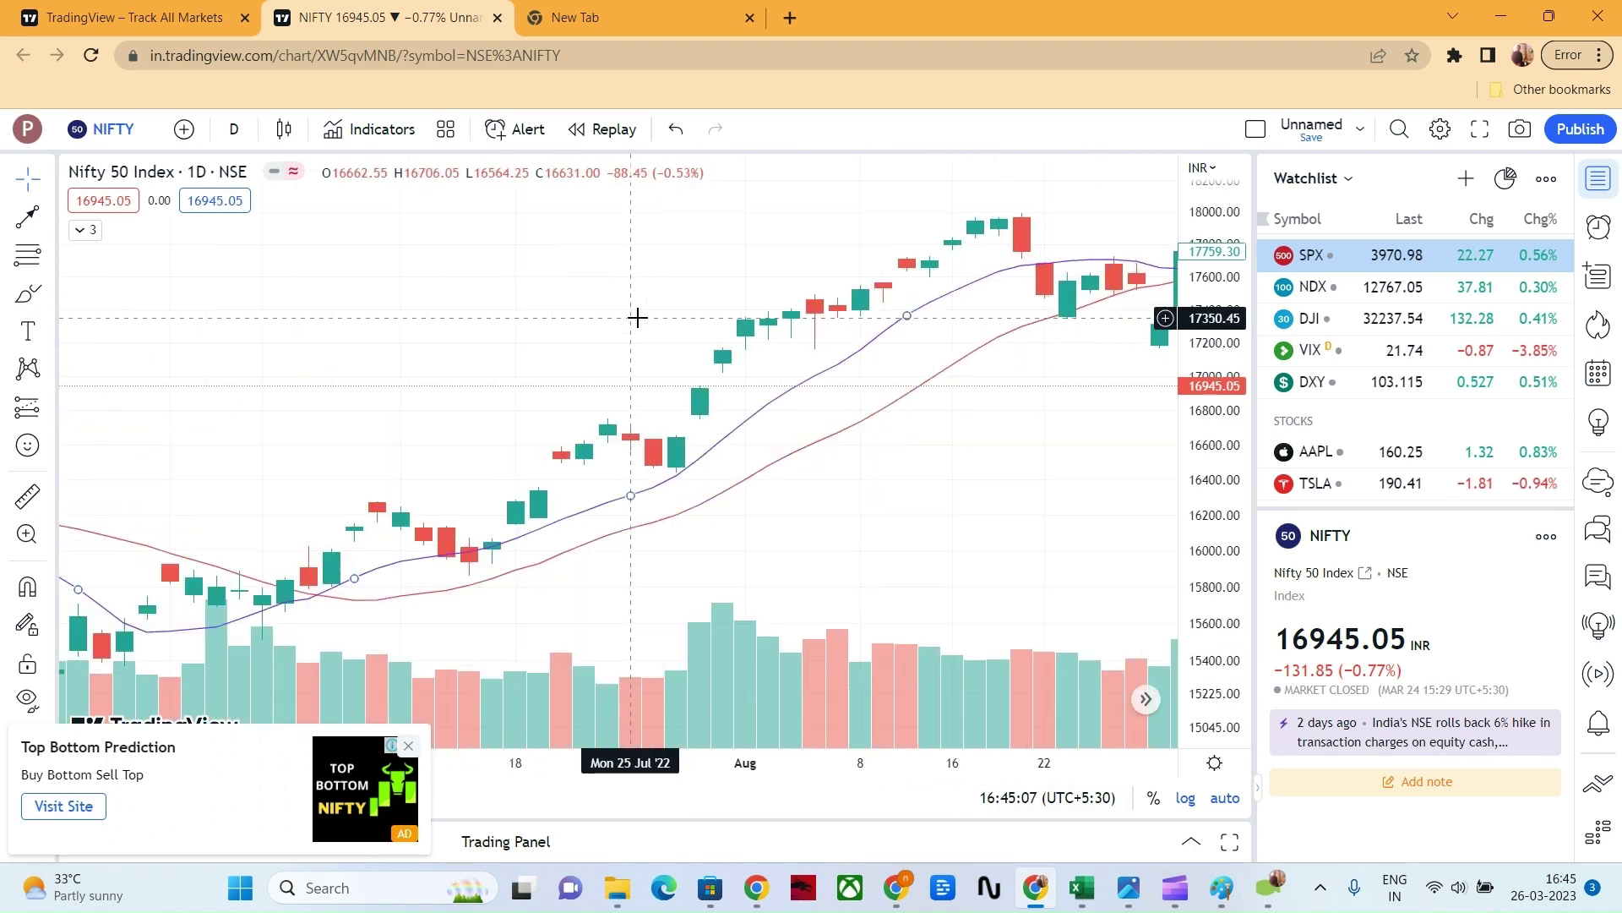
scroll(871, 540, down, 5)
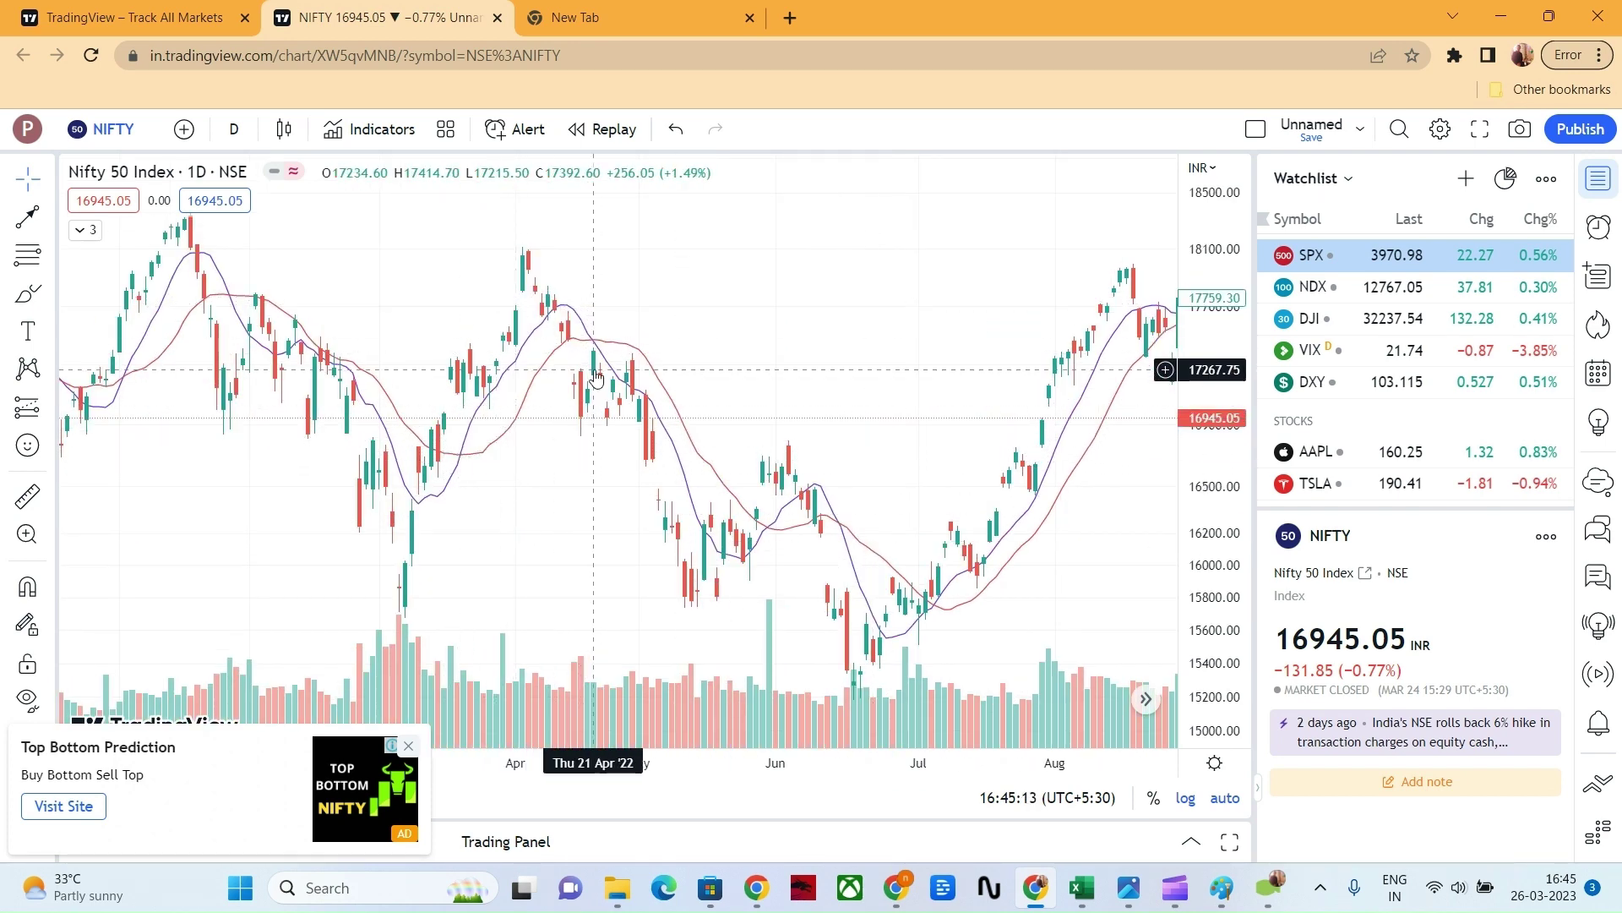
scroll(595, 376, up, 1)
scroll(595, 376, up, 2)
click(234, 128)
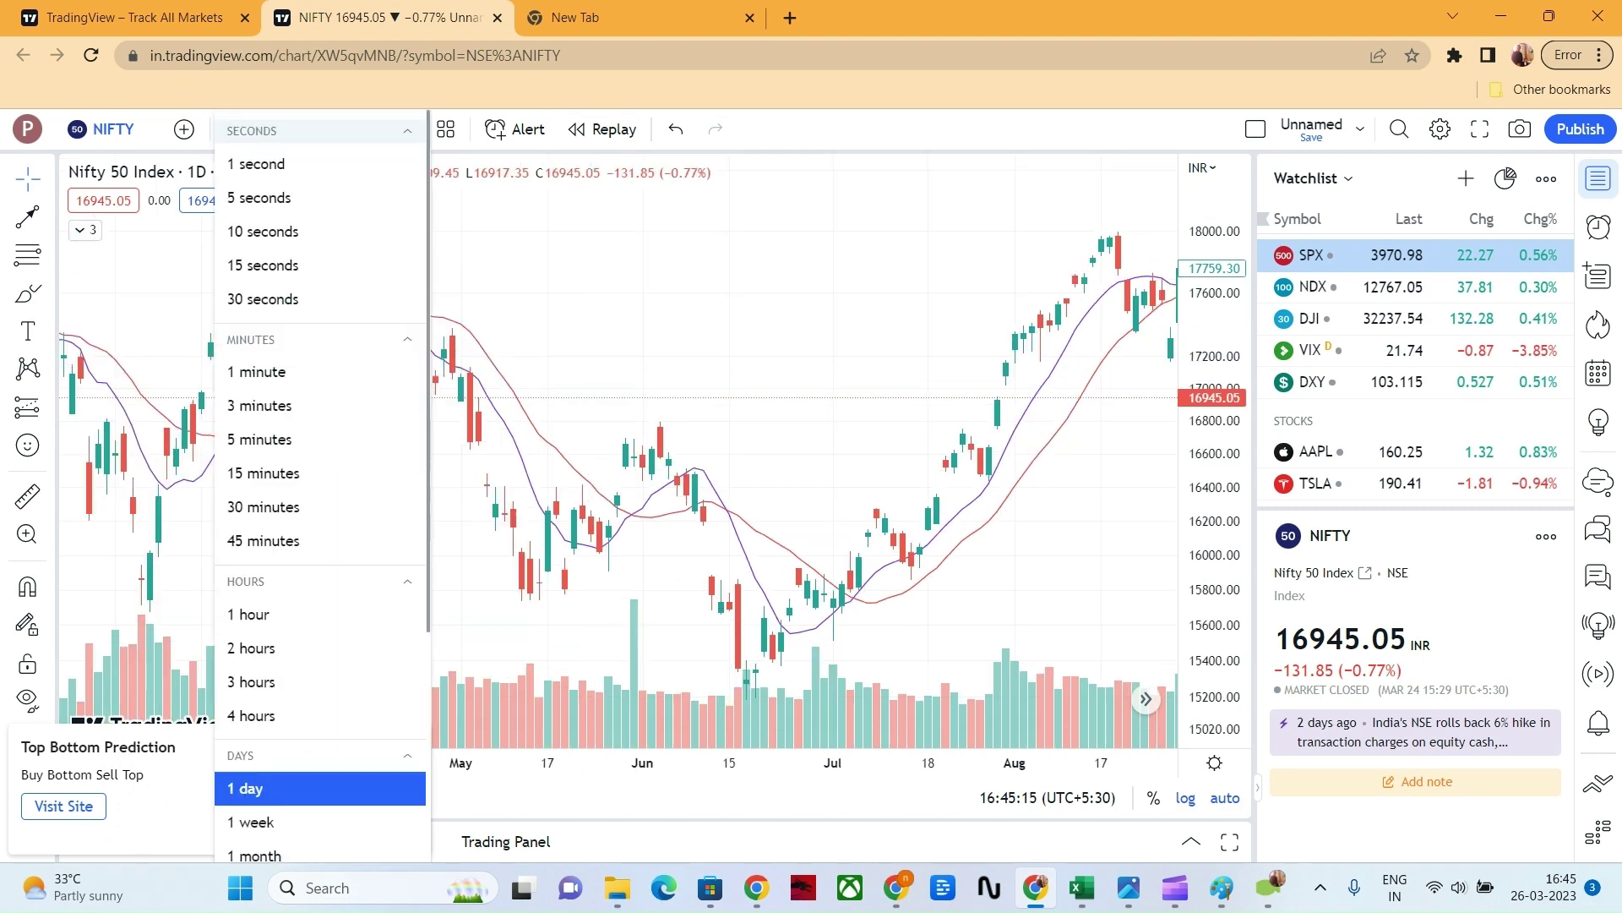
click(286, 474)
scroll(448, 446, up, 3)
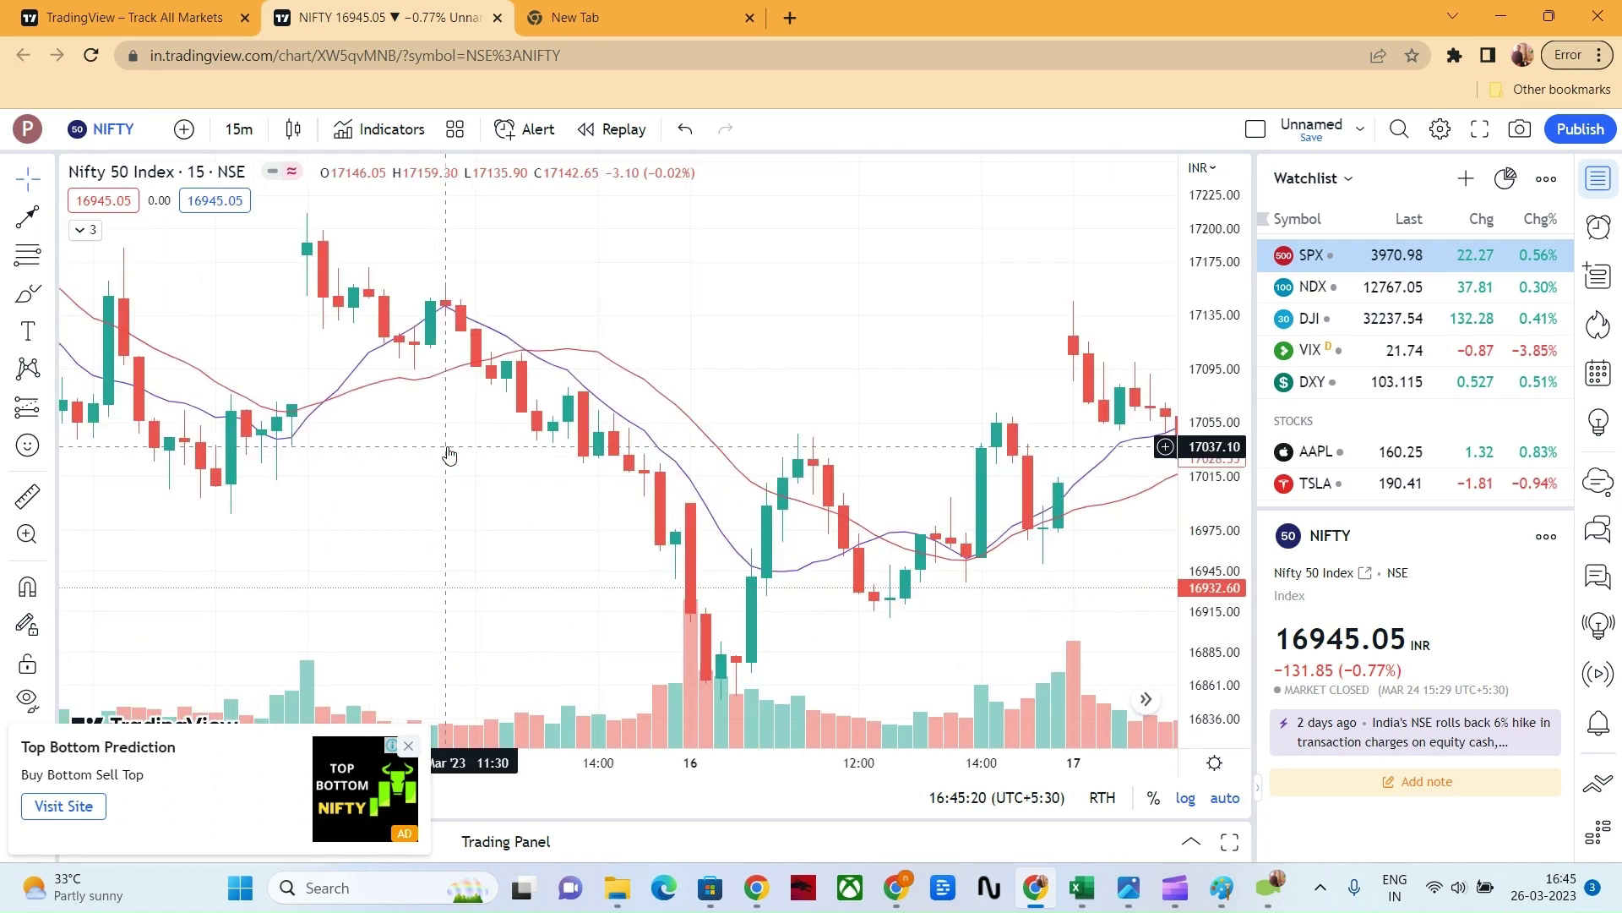
scroll(849, 562, up, 3)
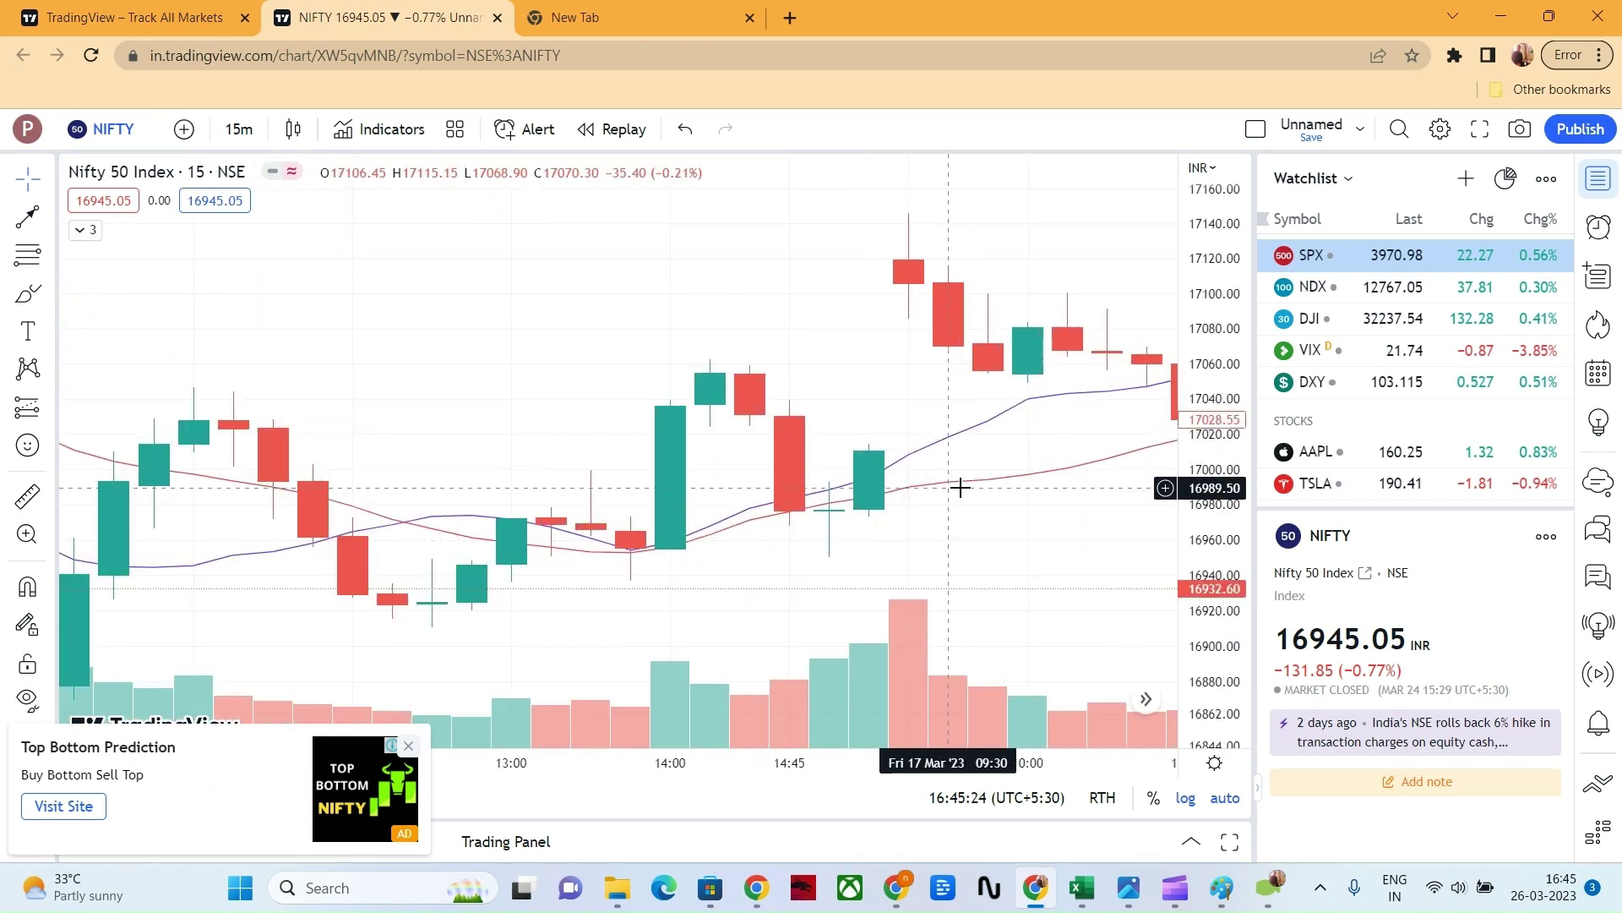
scroll(955, 489, down, 1)
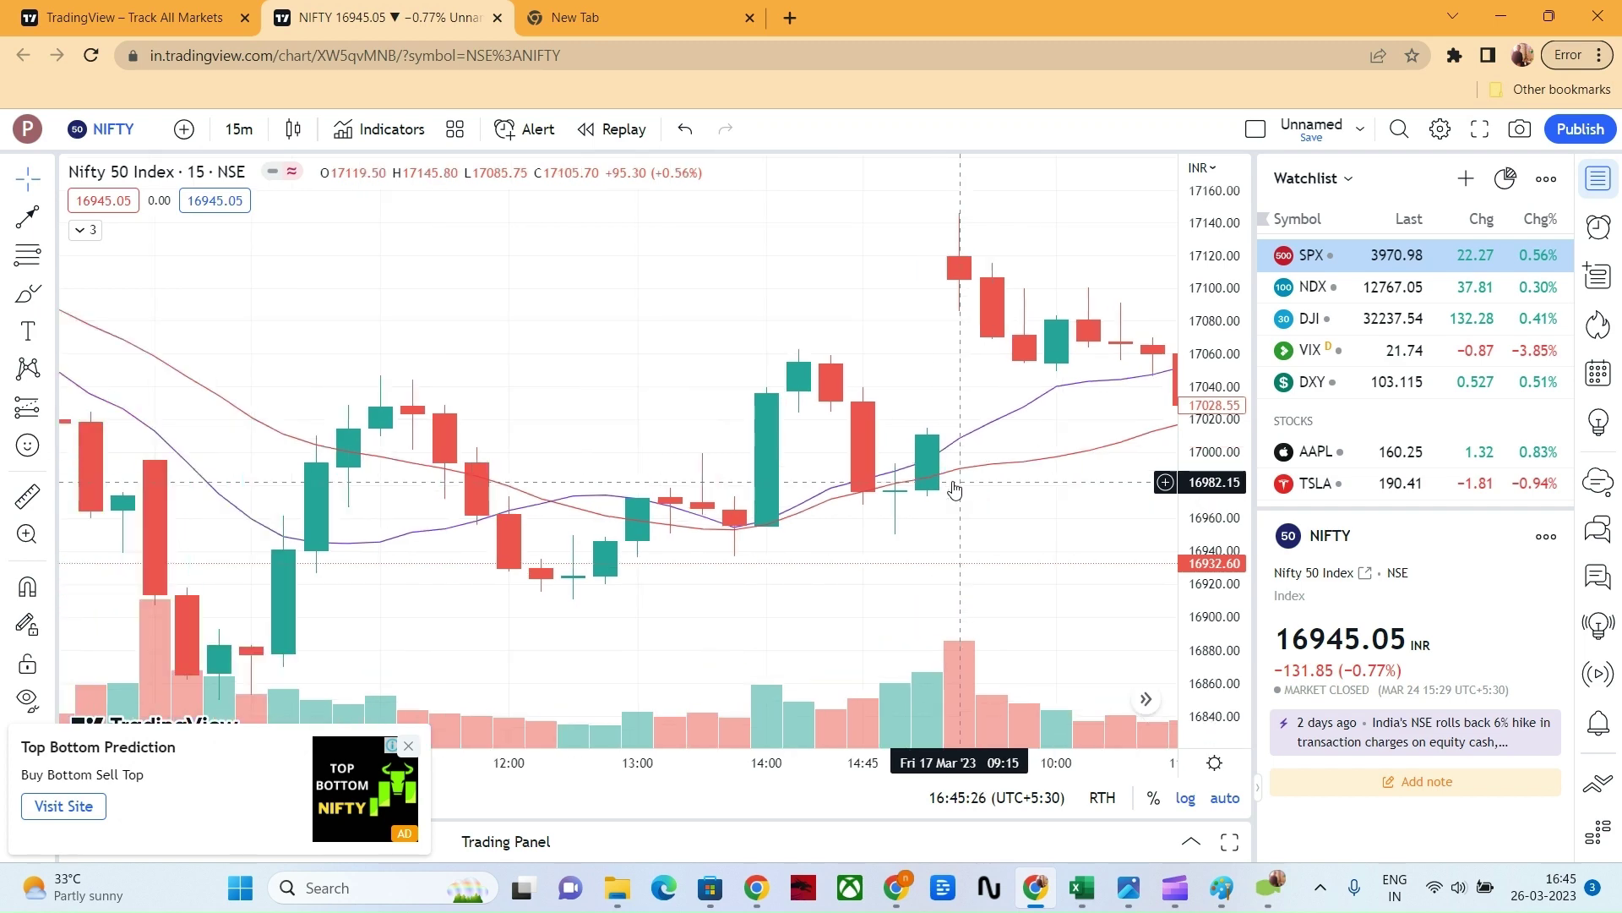
scroll(954, 488, down, 5)
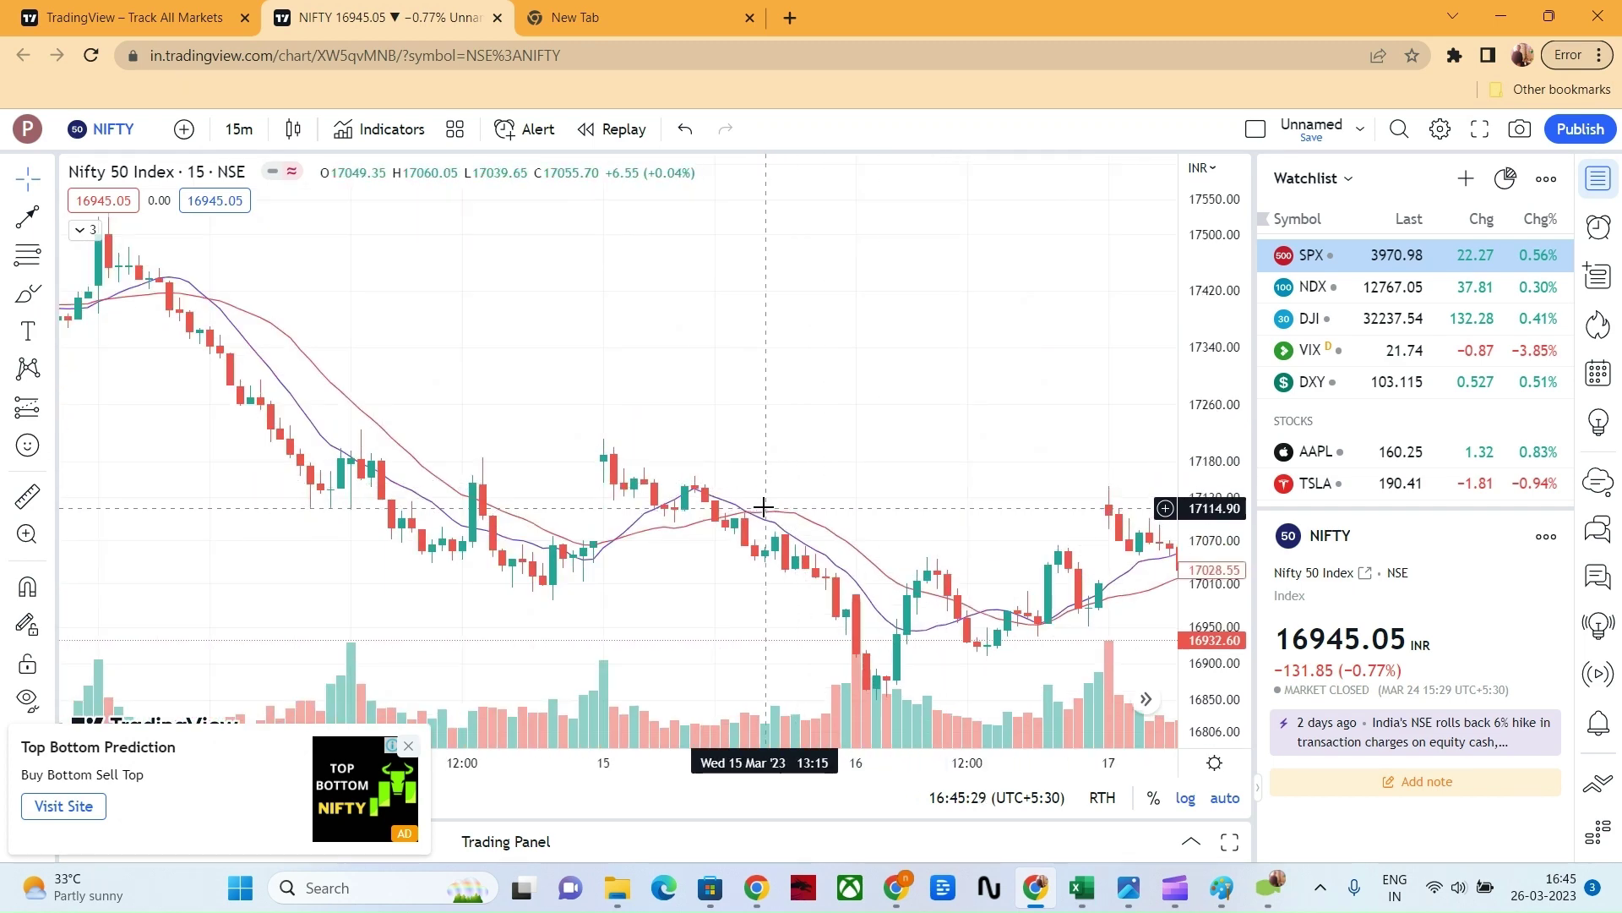